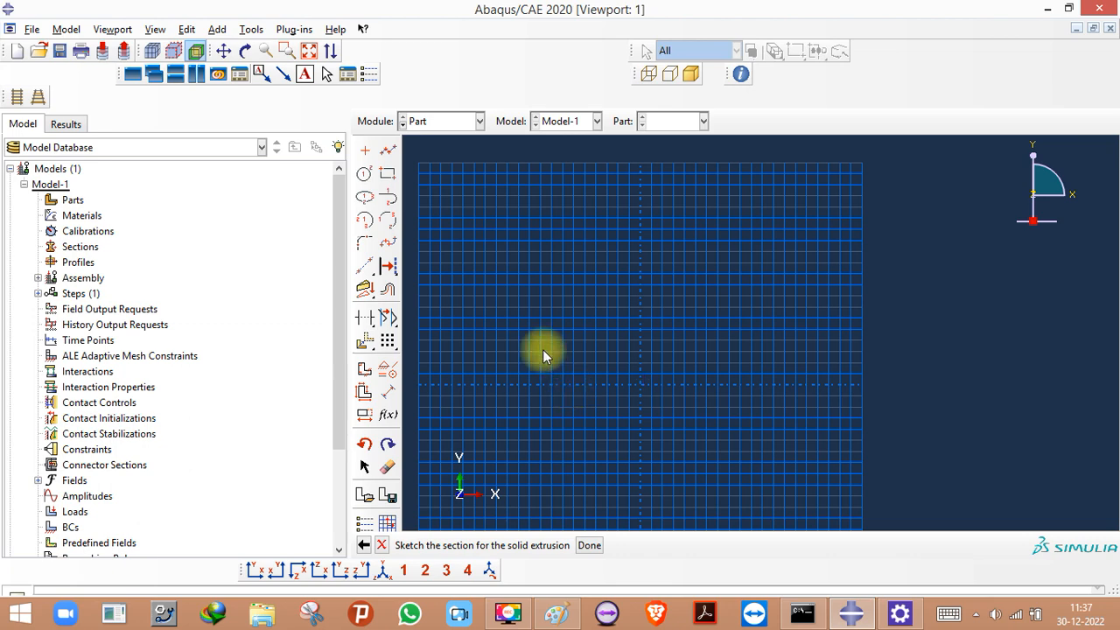
- Sketch a horizontal line about 1.8 units long on the X axis, starting at about x = -0.6
{"action": "left_click", "coordinate": [370, 273]}
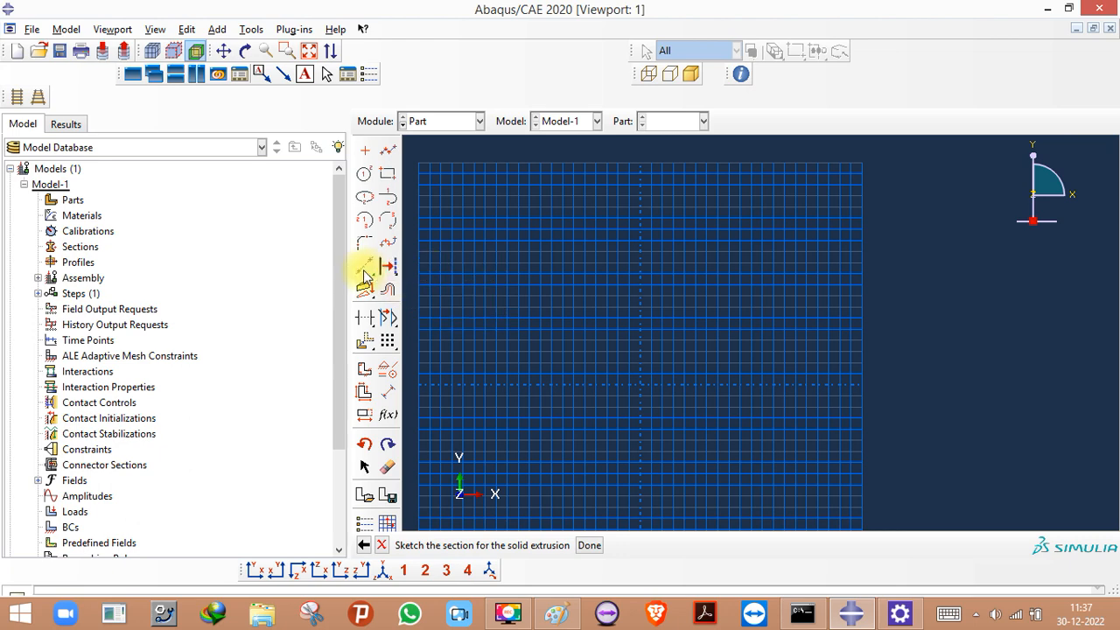
{"action": "left_click", "coordinate": [386, 154]}
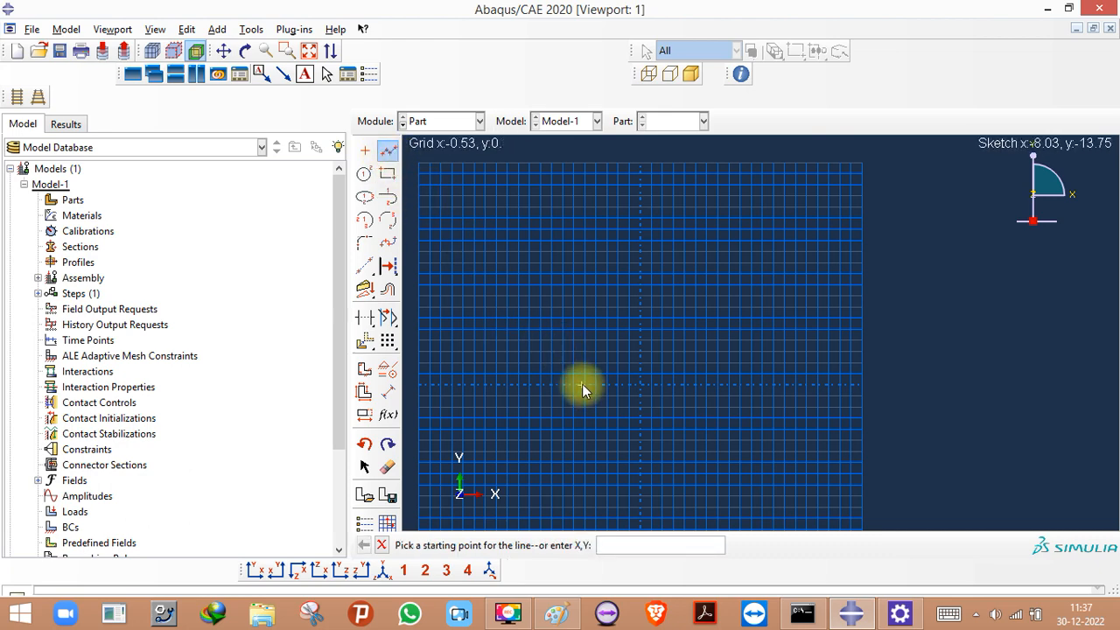
{"action": "scroll", "coordinate": [579, 385], "scroll_direction": "up", "scroll_amount": 3}
{"action": "left_click", "coordinate": [520, 387]}
{"action": "scroll", "coordinate": [522, 396], "scroll_direction": "down", "scroll_amount": 2}
{"action": "left_click", "coordinate": [779, 393]}
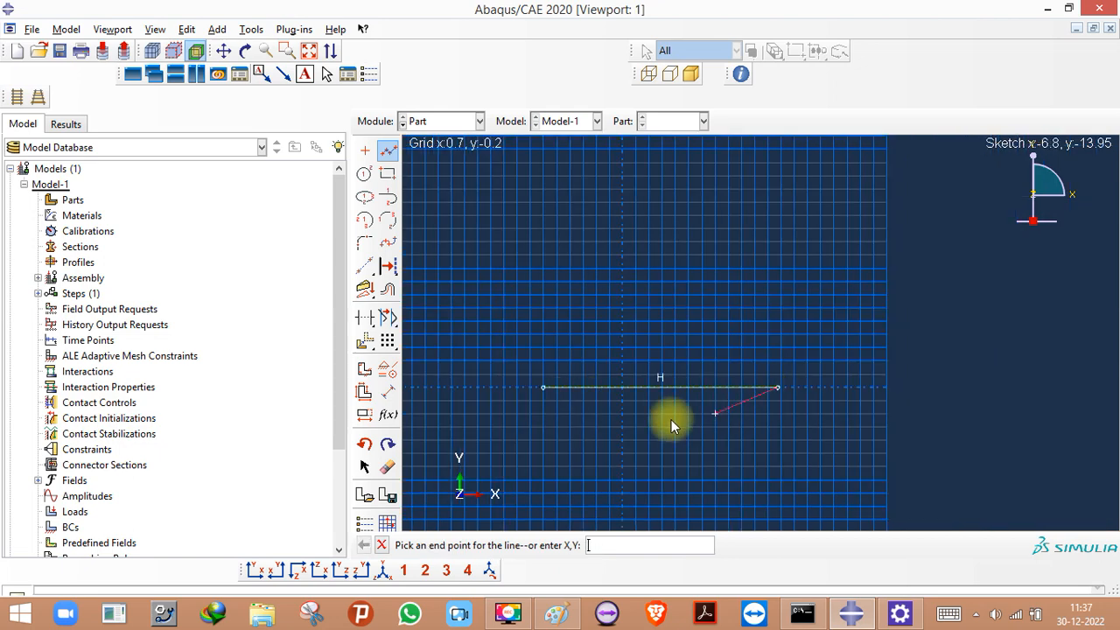
{"action": "key", "text": "Escape"}
- Place a horizontal construction line about 1.5 units above the sketched line
{"action": "scroll", "coordinate": [600, 417], "scroll_direction": "up", "scroll_amount": 1}
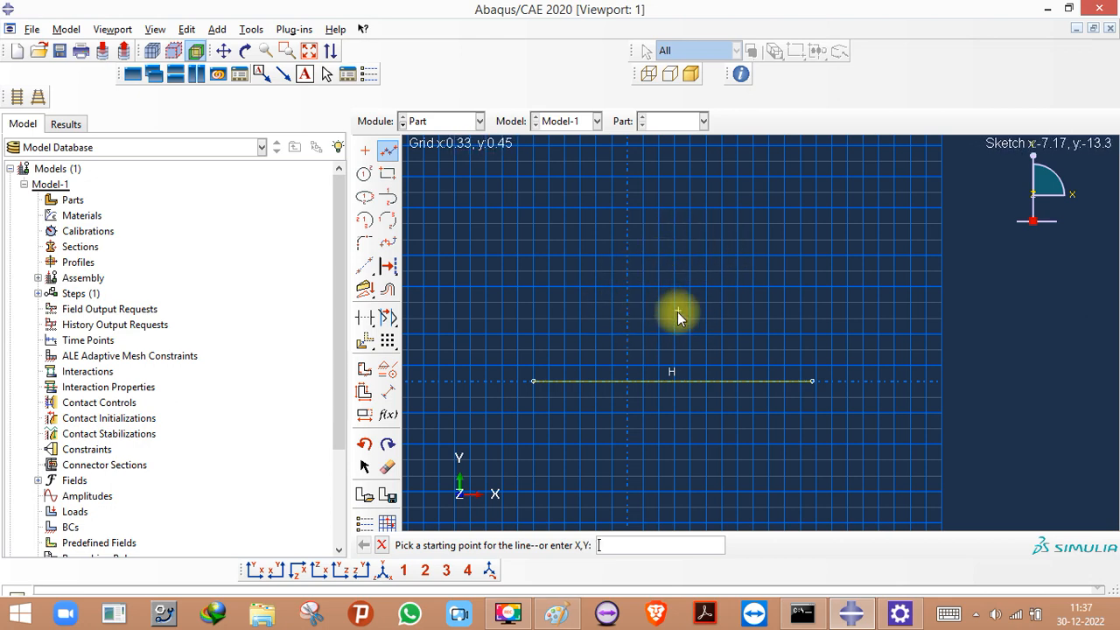
{"action": "scroll", "coordinate": [677, 315], "scroll_direction": "down", "scroll_amount": 2}
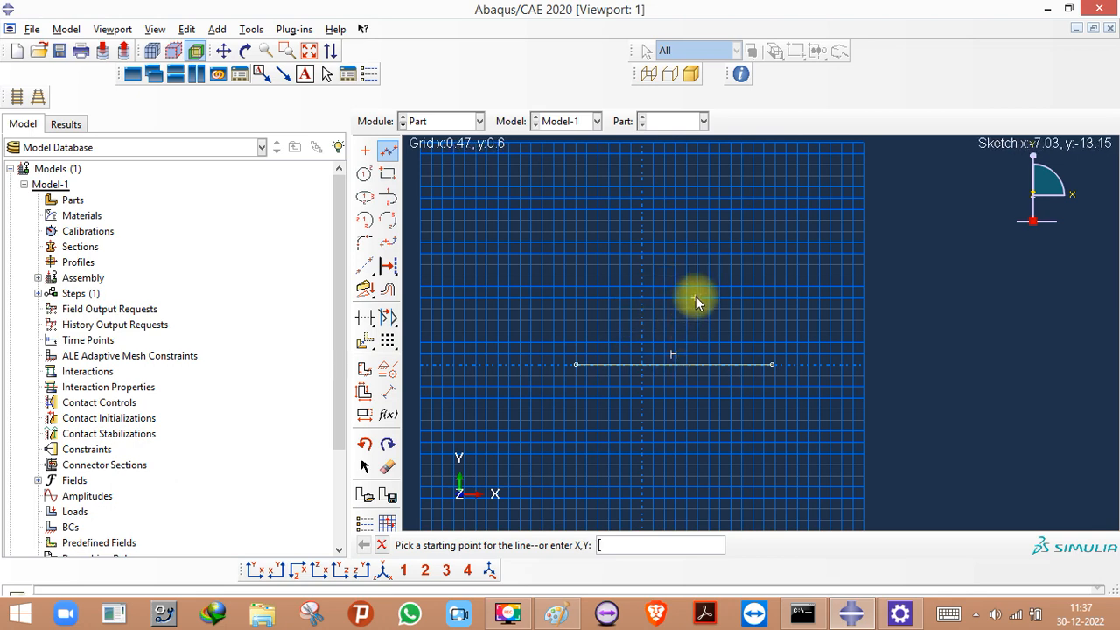
{"action": "scroll", "coordinate": [676, 336], "scroll_direction": "down", "scroll_amount": 2}
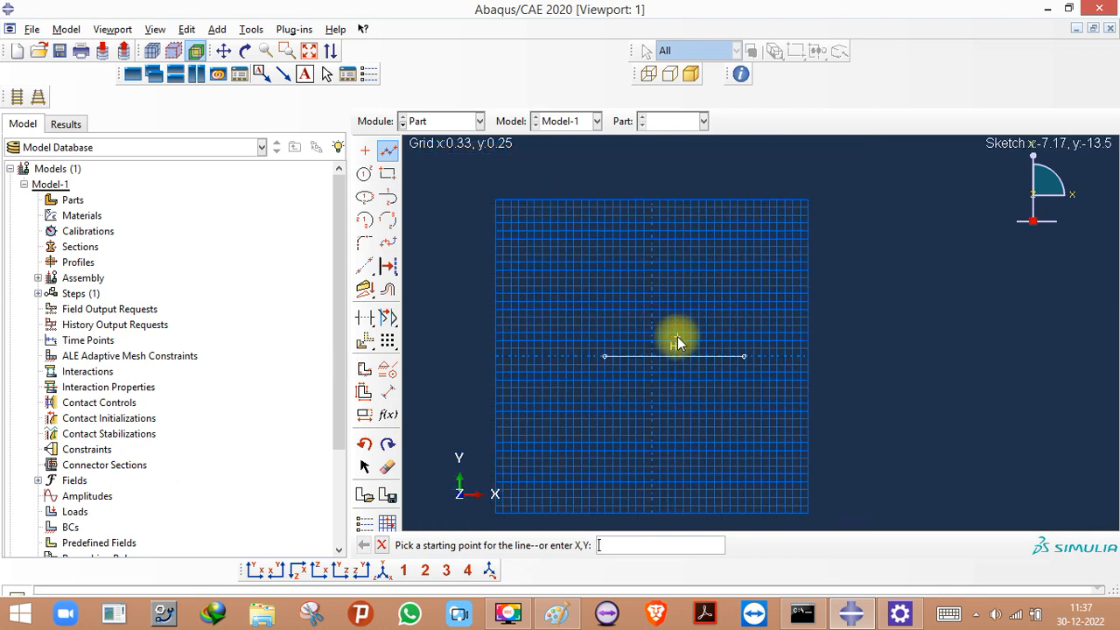
{"action": "scroll", "coordinate": [679, 342], "scroll_direction": "up", "scroll_amount": 1}
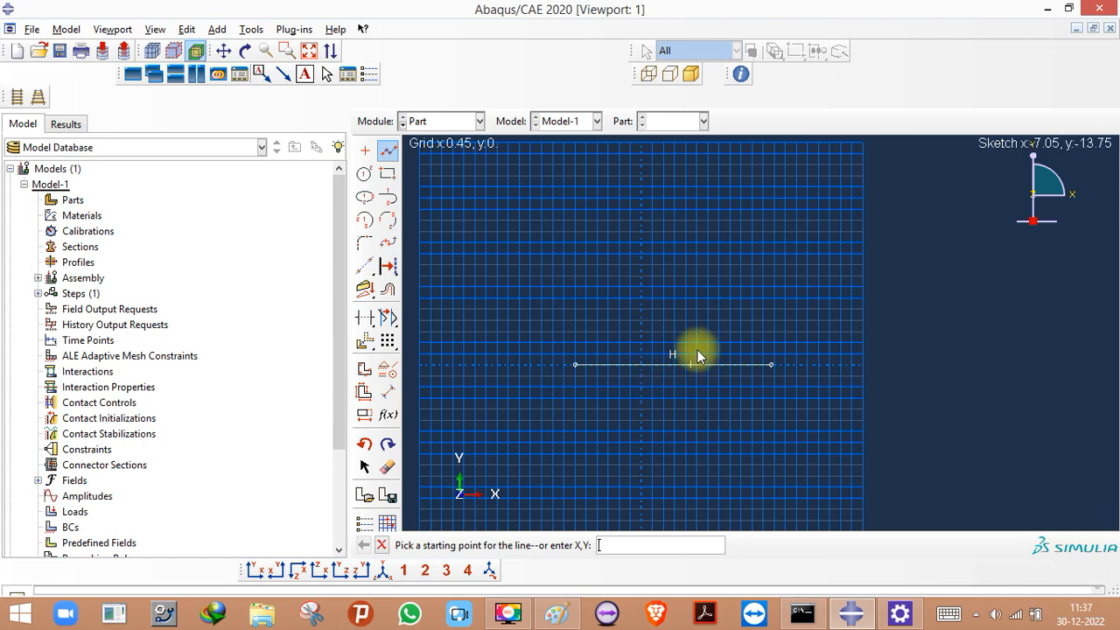
{"action": "left_click", "coordinate": [365, 151]}
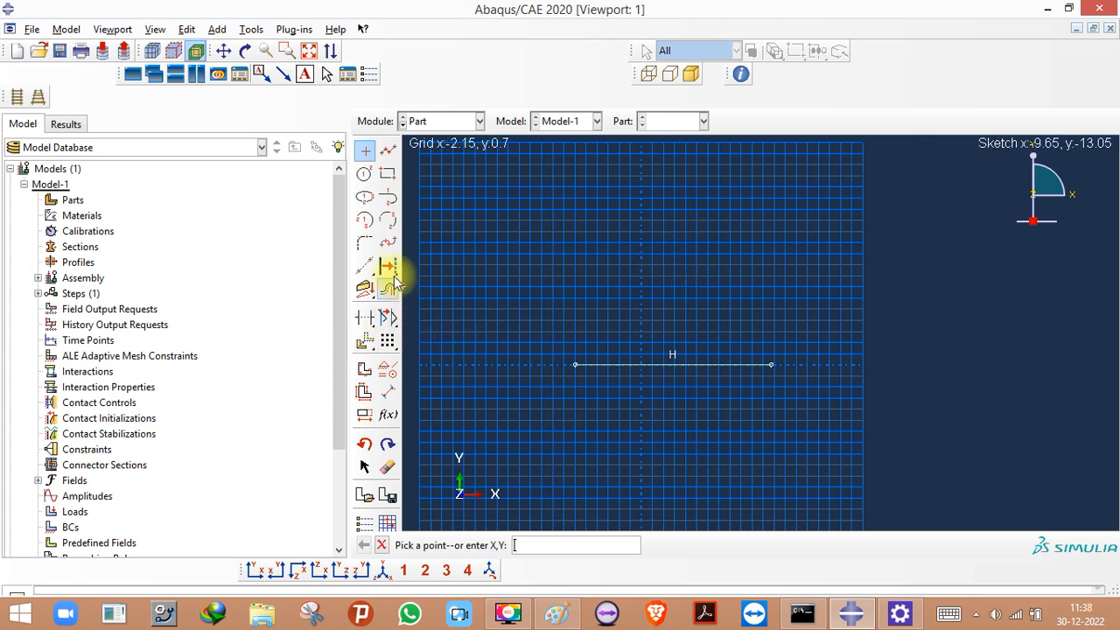
{"action": "left_click_drag", "start_coordinate": [365, 271], "coordinate": [415, 276]}
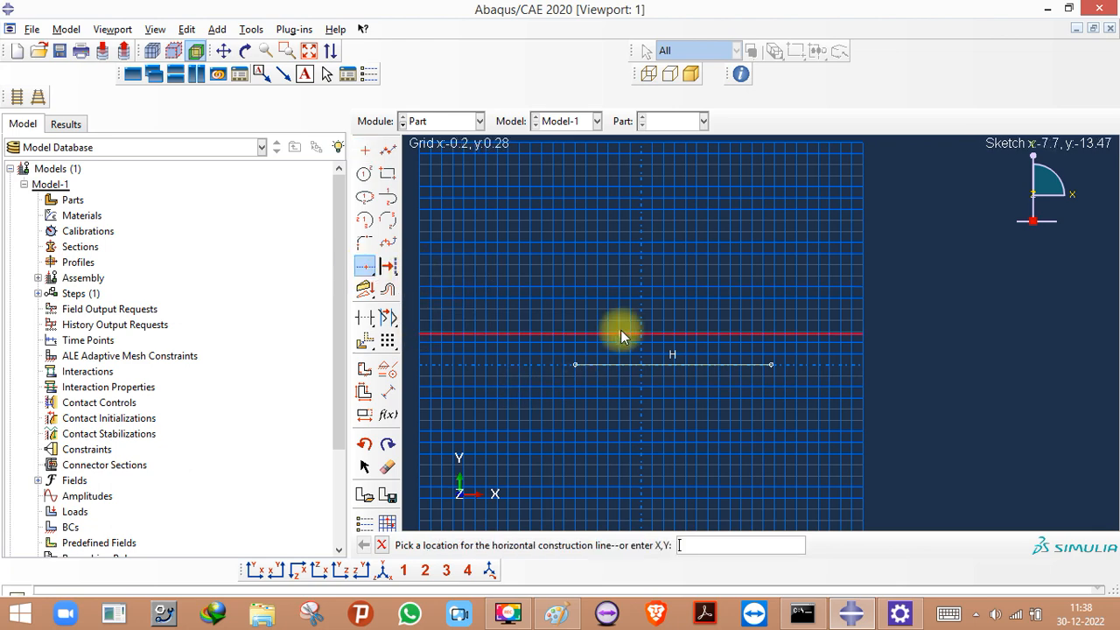
{"action": "left_click", "coordinate": [665, 198]}
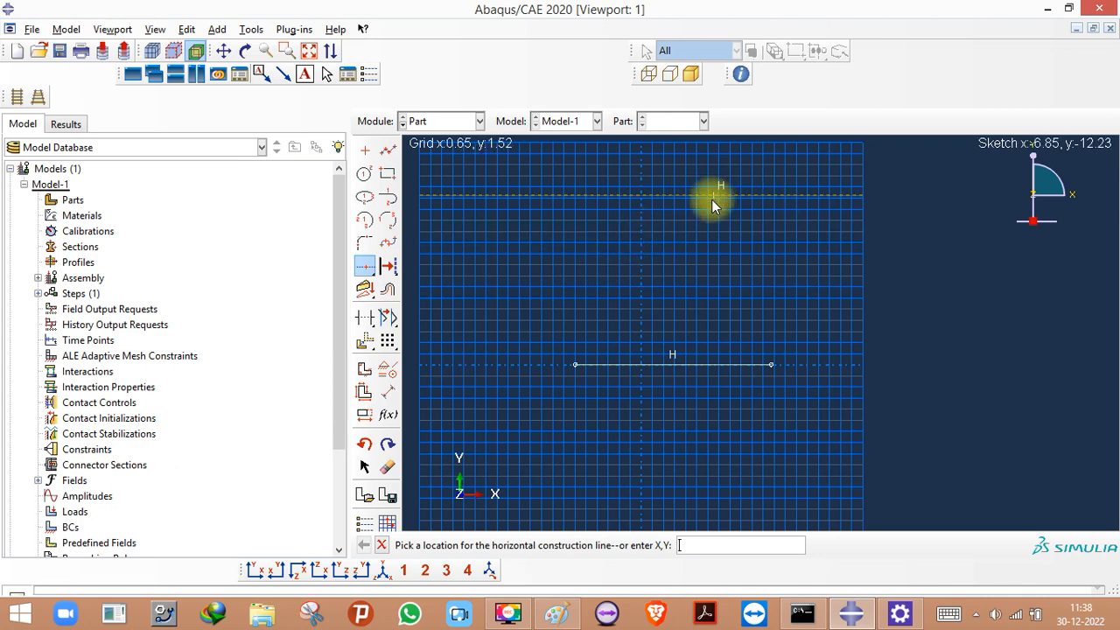
{"action": "left_click", "coordinate": [388, 394]}
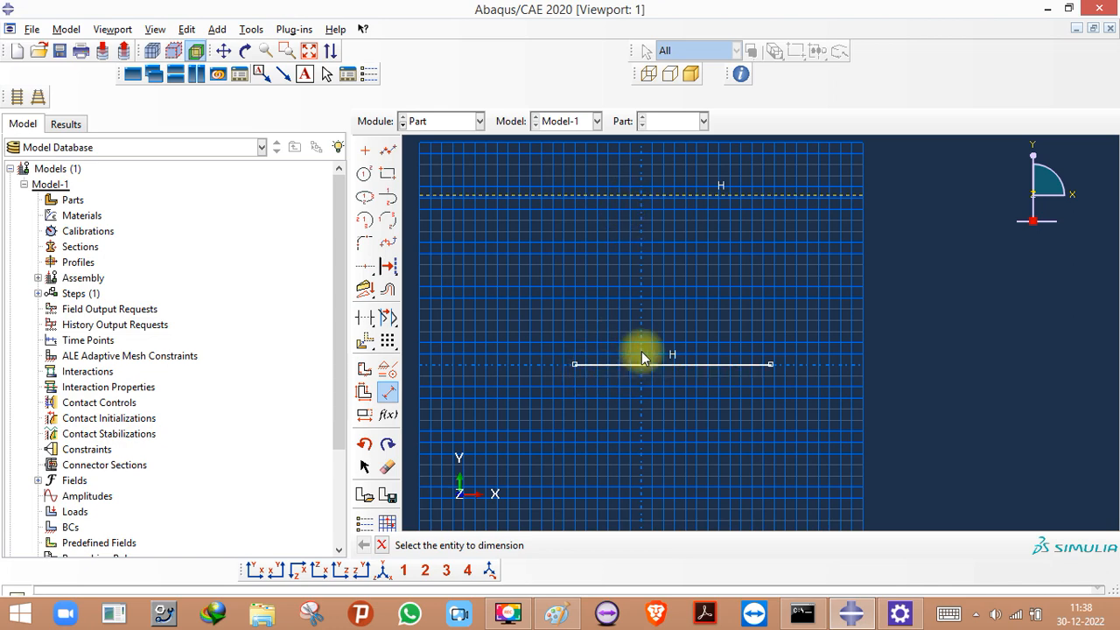
{"action": "left_click", "coordinate": [622, 197]}
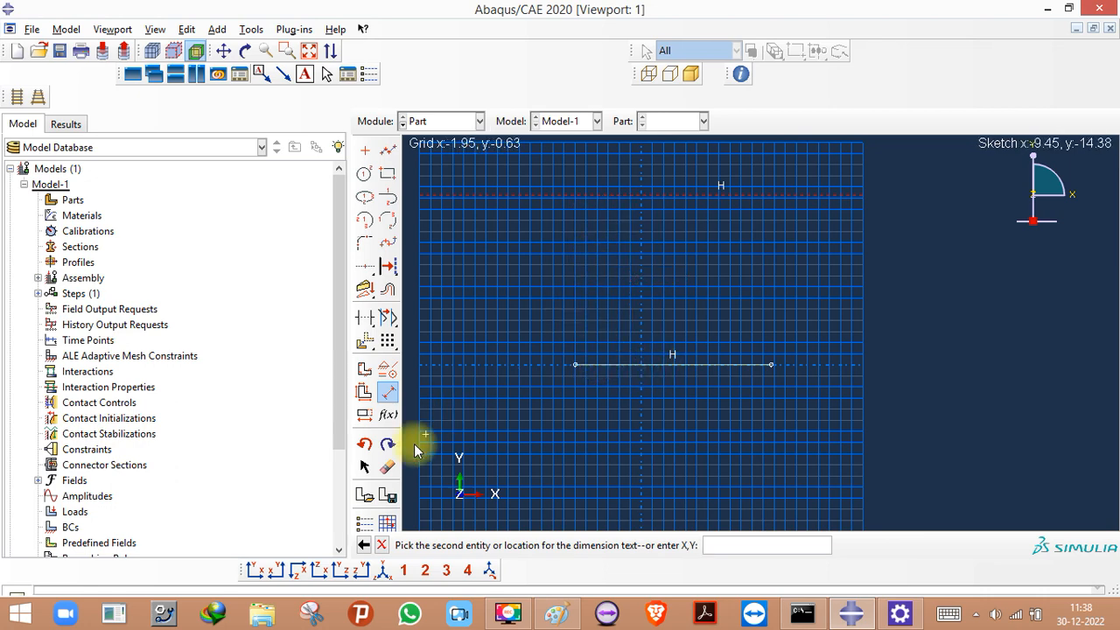
{"action": "left_click", "coordinate": [381, 545]}
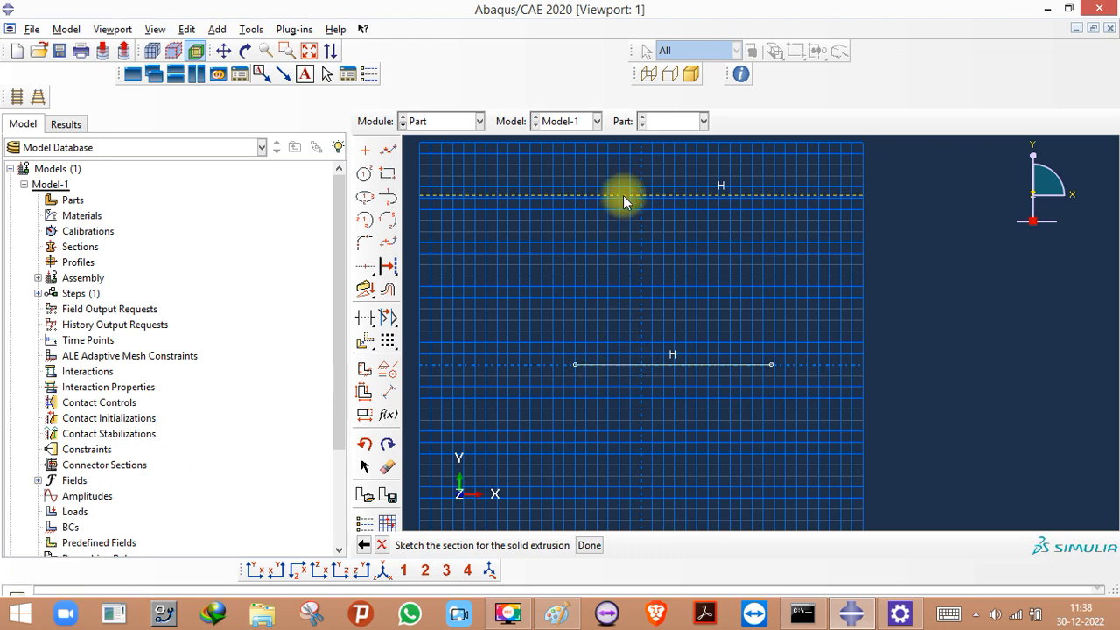
- Dimension the vertical distance between the construction line and the sketched line, setting it to 1
{"action": "left_click", "coordinate": [388, 392]}
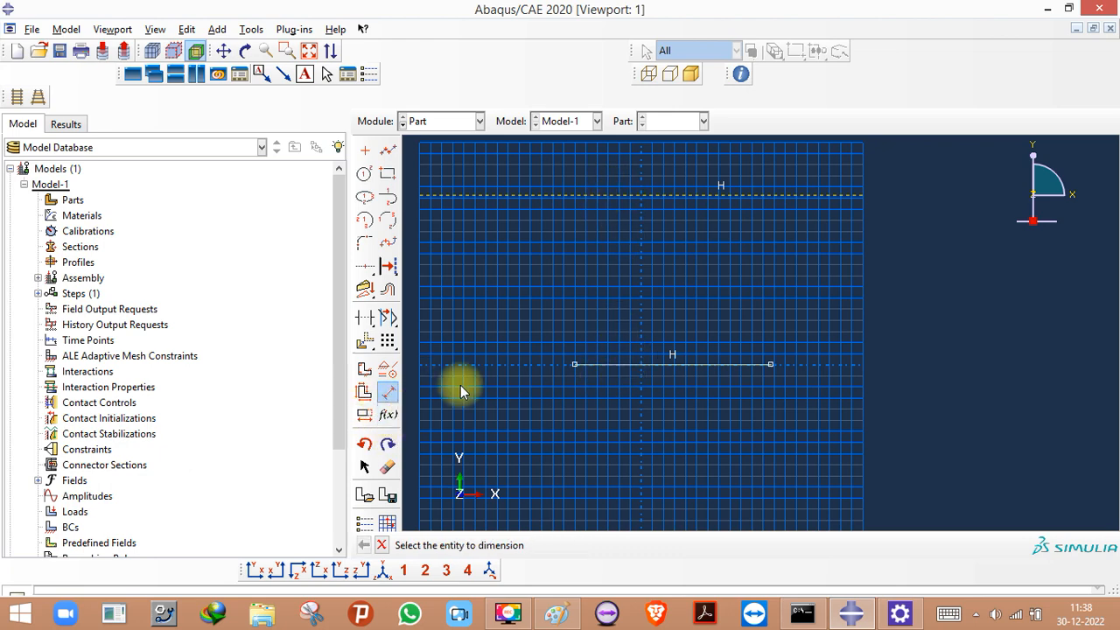
{"action": "left_click", "coordinate": [591, 196]}
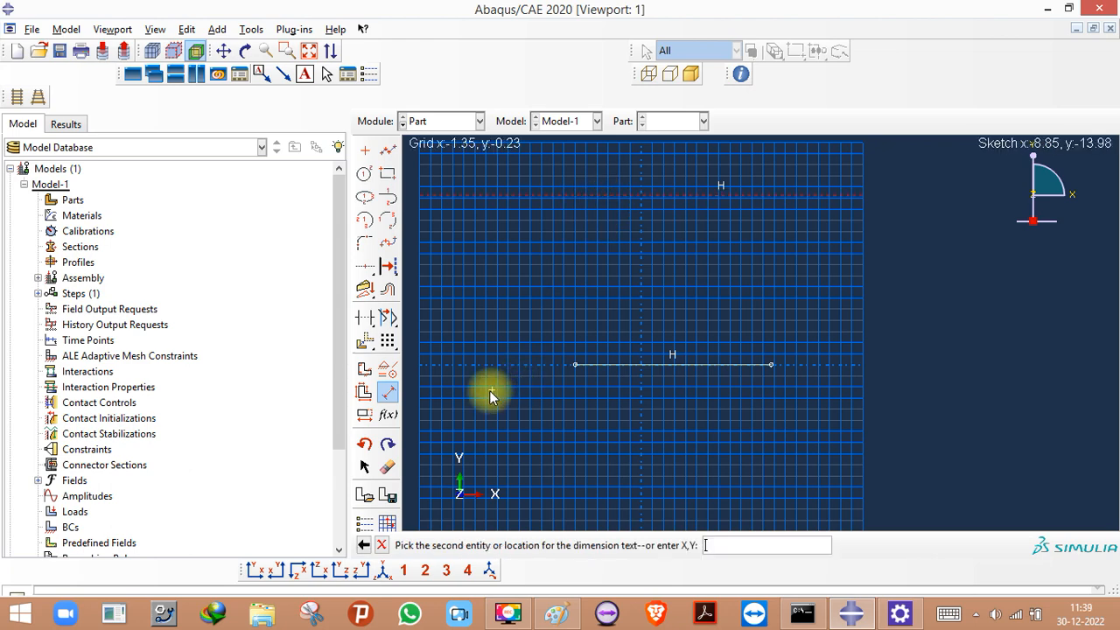
{"action": "left_click", "coordinate": [588, 366]}
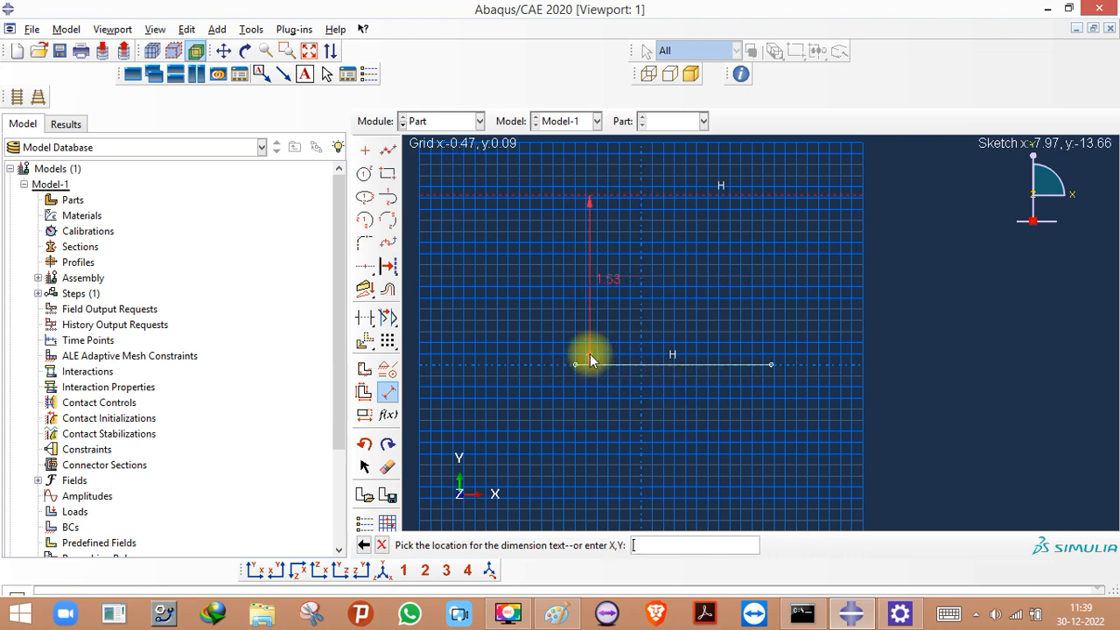
{"action": "left_click", "coordinate": [504, 275]}
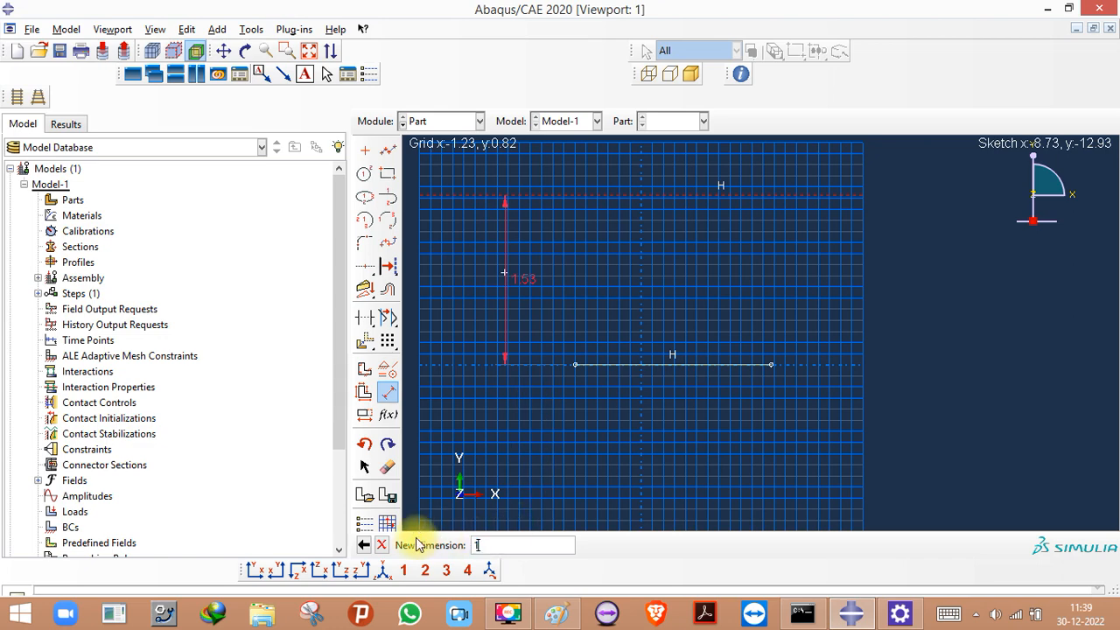
{"action": "key", "text": "Return"}
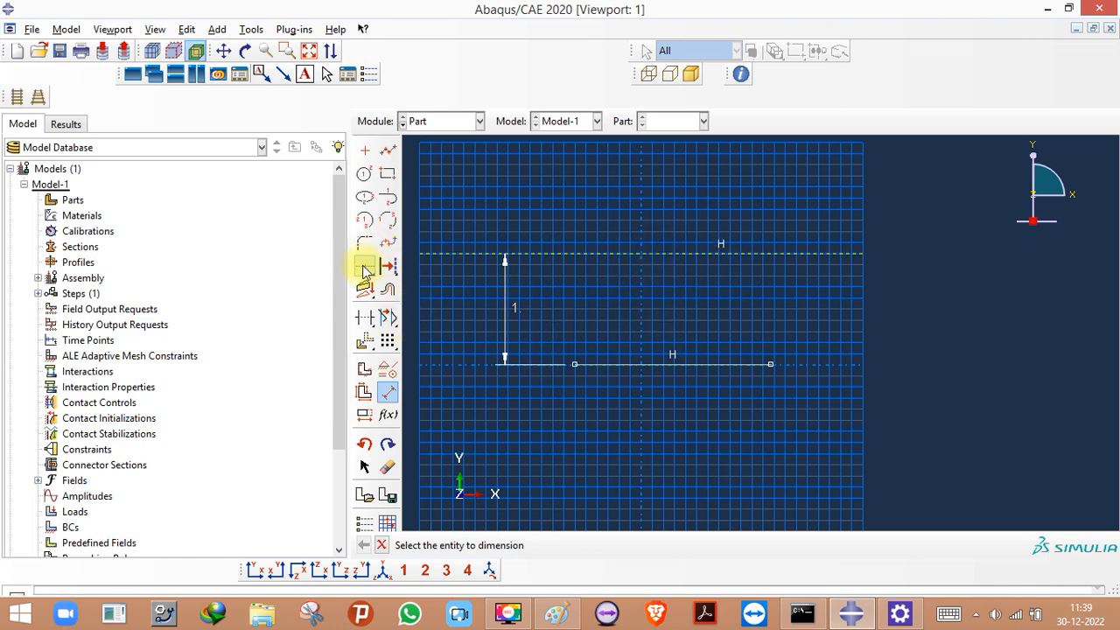
- Place a vertical construction line through the midpoint of the sketched horizontal line
{"action": "scroll", "coordinate": [680, 371], "scroll_direction": "up", "scroll_amount": 1}
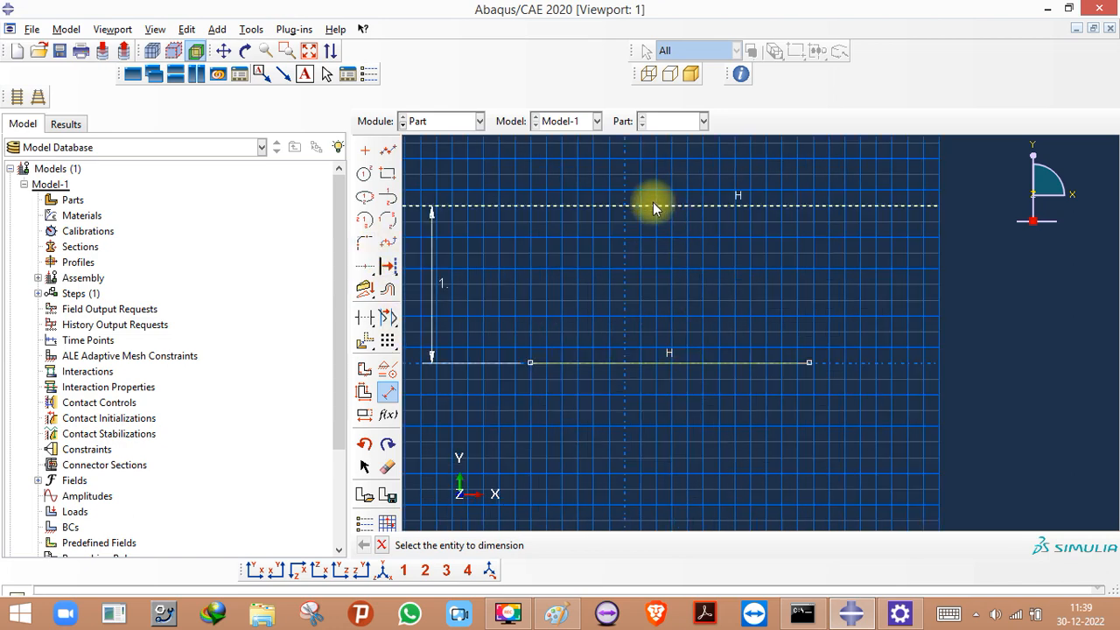
{"action": "scroll", "coordinate": [691, 244], "scroll_direction": "down", "scroll_amount": 1}
{"action": "scroll", "coordinate": [692, 245], "scroll_direction": "down", "scroll_amount": 1}
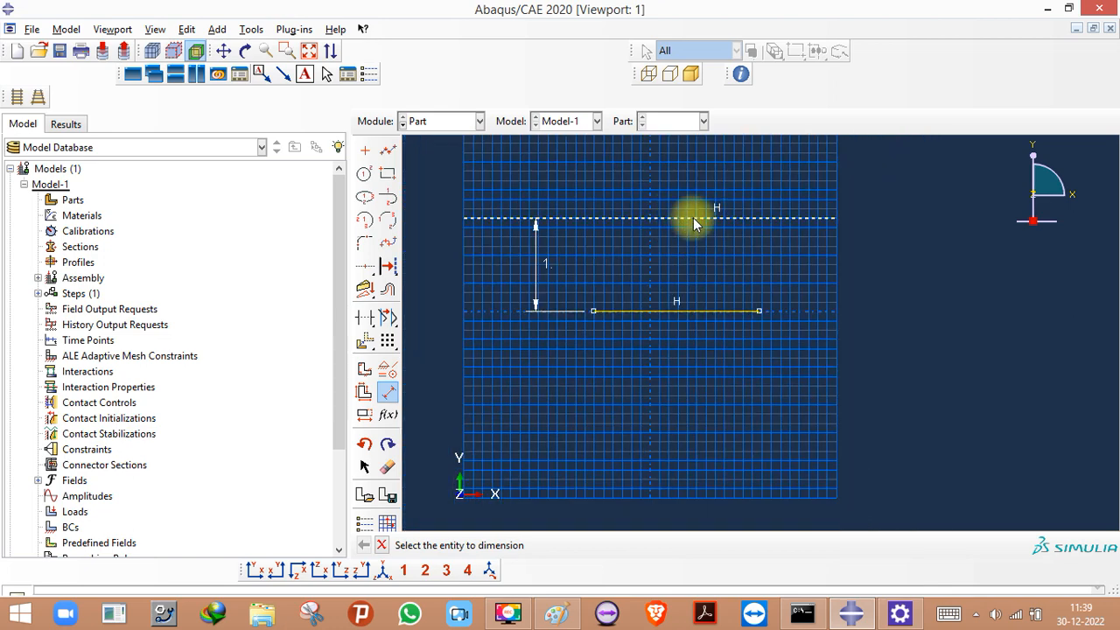
{"action": "scroll", "coordinate": [713, 219], "scroll_direction": "up", "scroll_amount": 1}
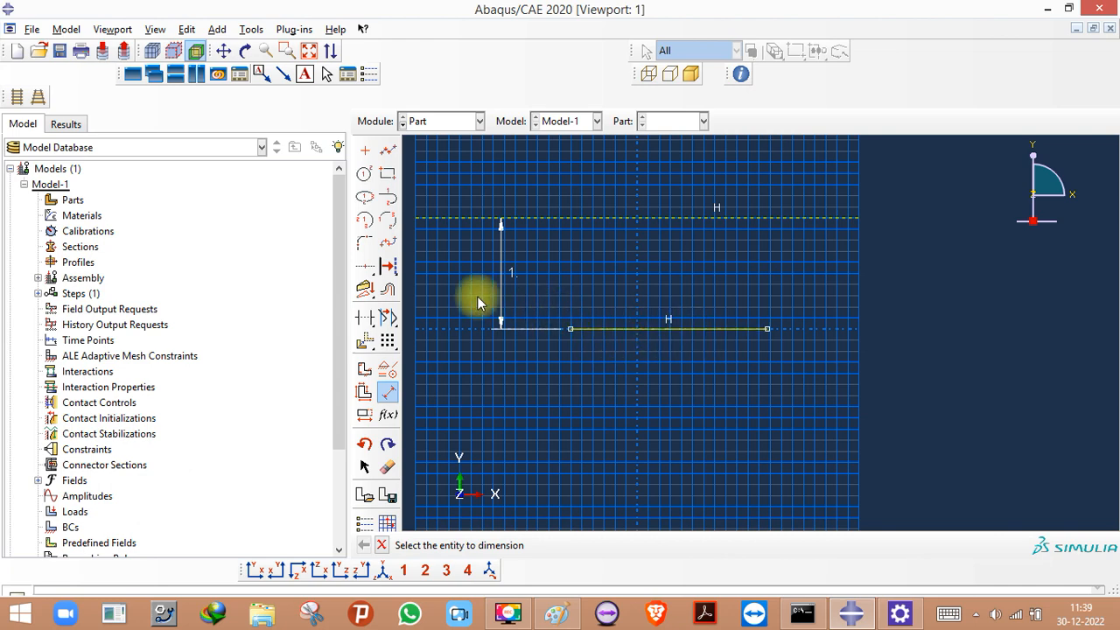
{"action": "left_click", "coordinate": [372, 276]}
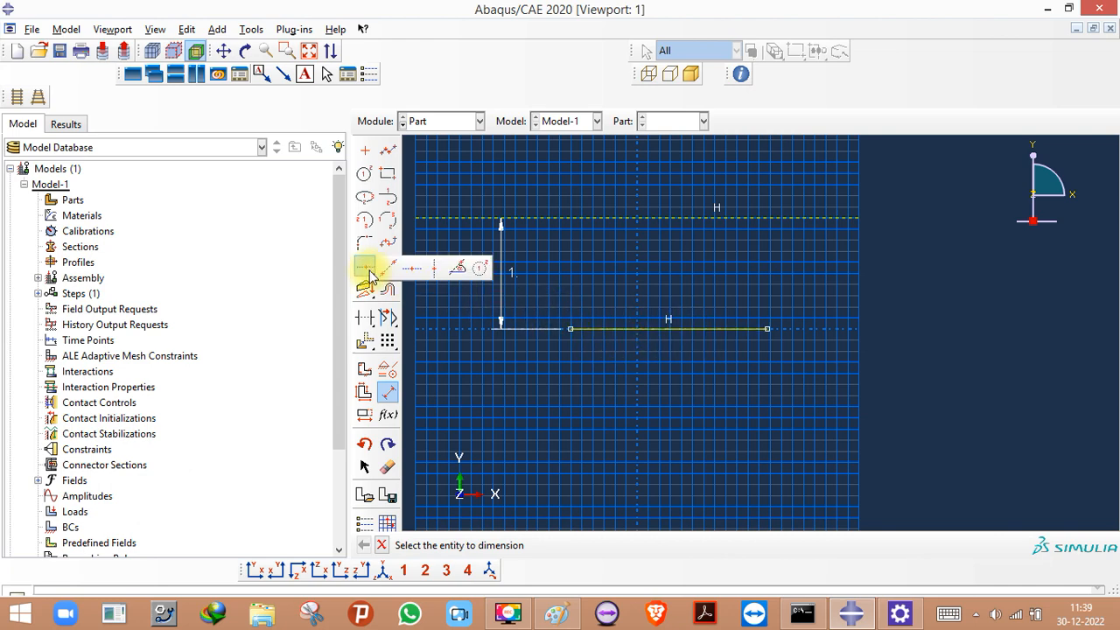
{"action": "left_click", "coordinate": [436, 272]}
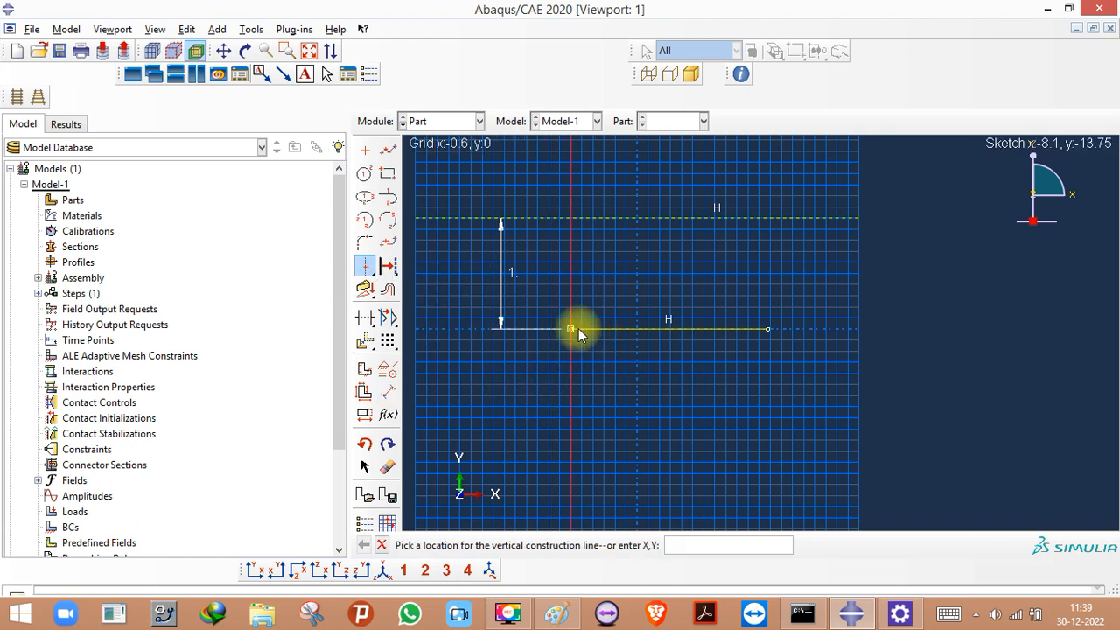
{"action": "scroll", "coordinate": [576, 328], "scroll_direction": "up", "scroll_amount": 3}
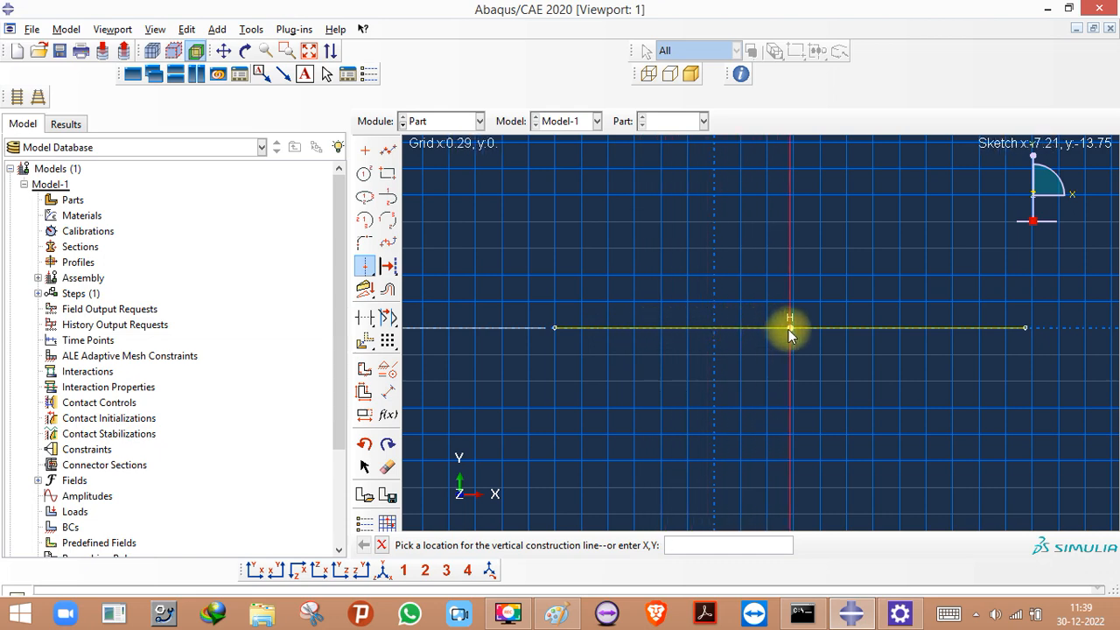
{"action": "scroll", "coordinate": [790, 335], "scroll_direction": "up", "scroll_amount": 3}
{"action": "scroll", "coordinate": [794, 328], "scroll_direction": "down", "scroll_amount": 3}
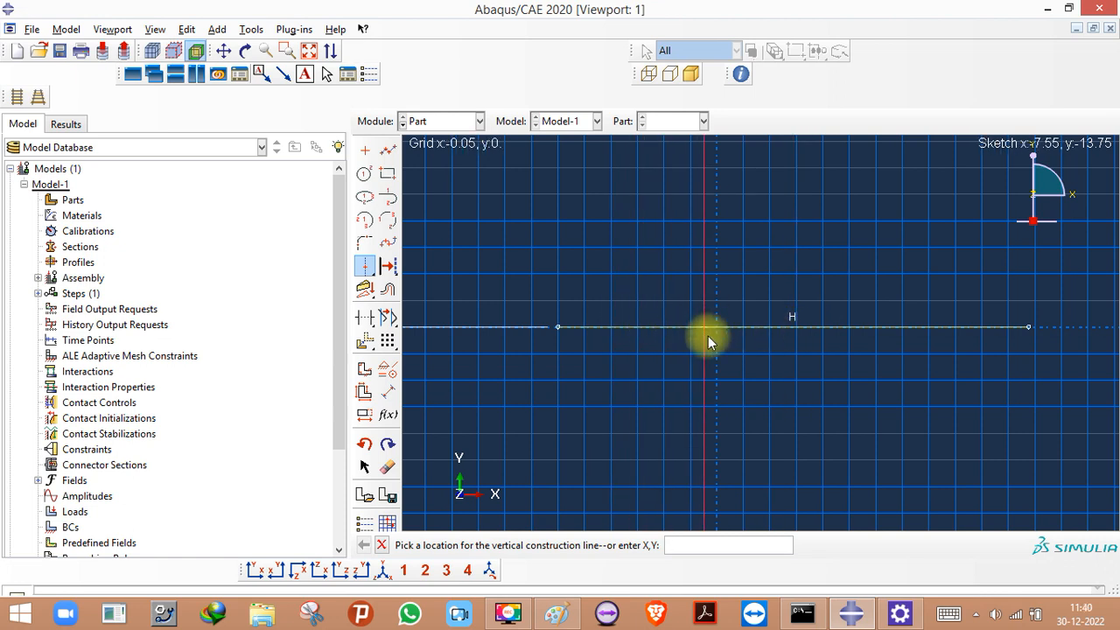
{"action": "left_click", "coordinate": [794, 331]}
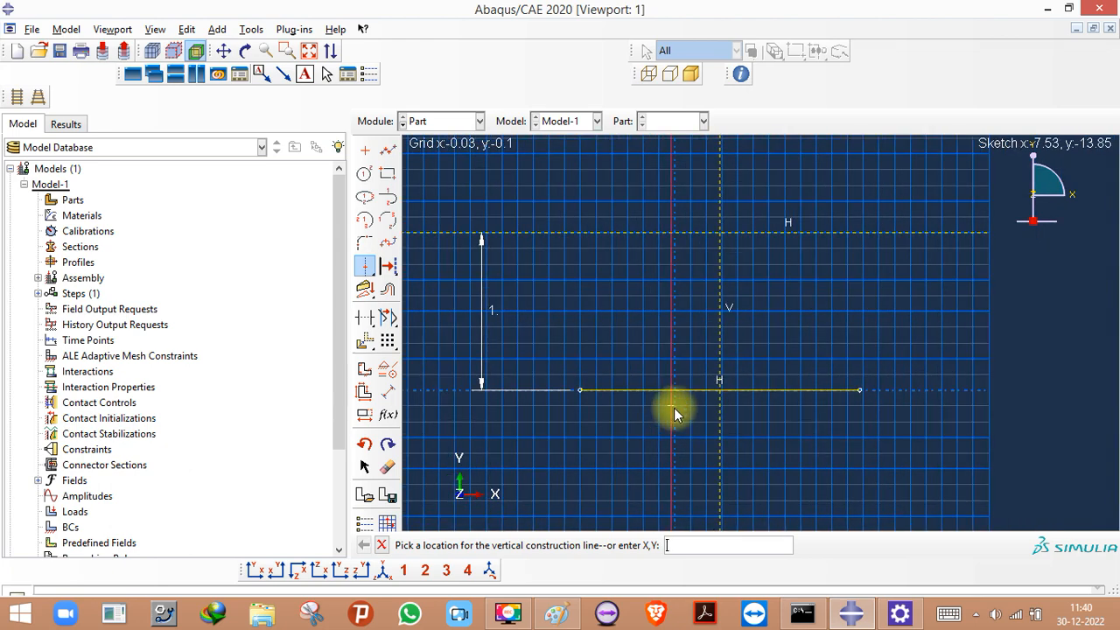
{"action": "left_click", "coordinate": [364, 267]}
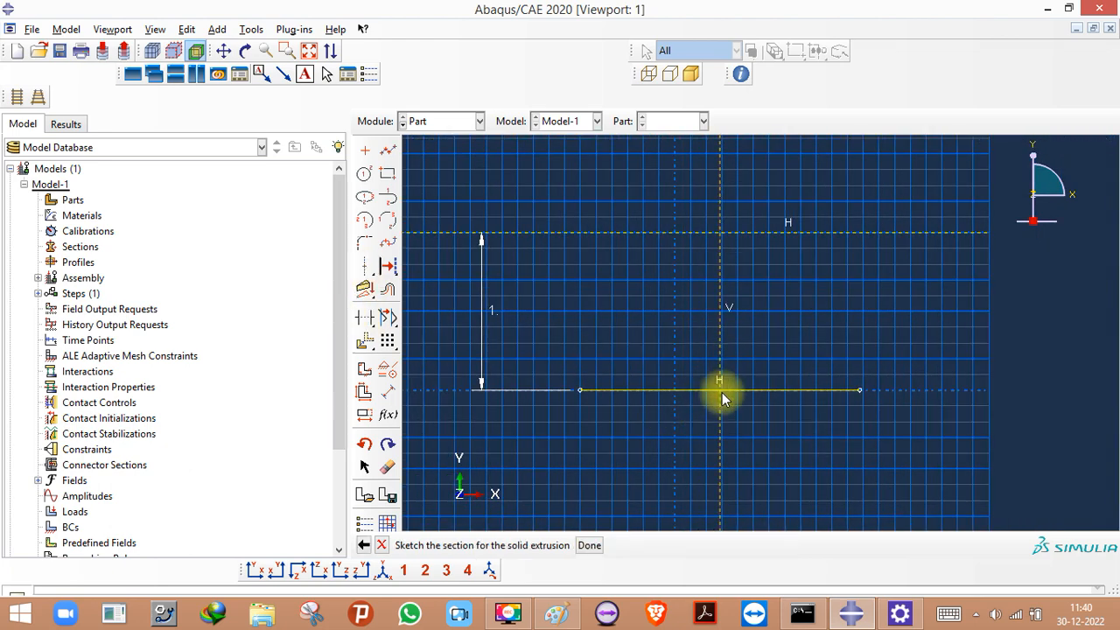
- Create an isolated point at the intersection of the horizontal and vertical construction lines
{"action": "scroll", "coordinate": [717, 389], "scroll_direction": "up", "scroll_amount": 1}
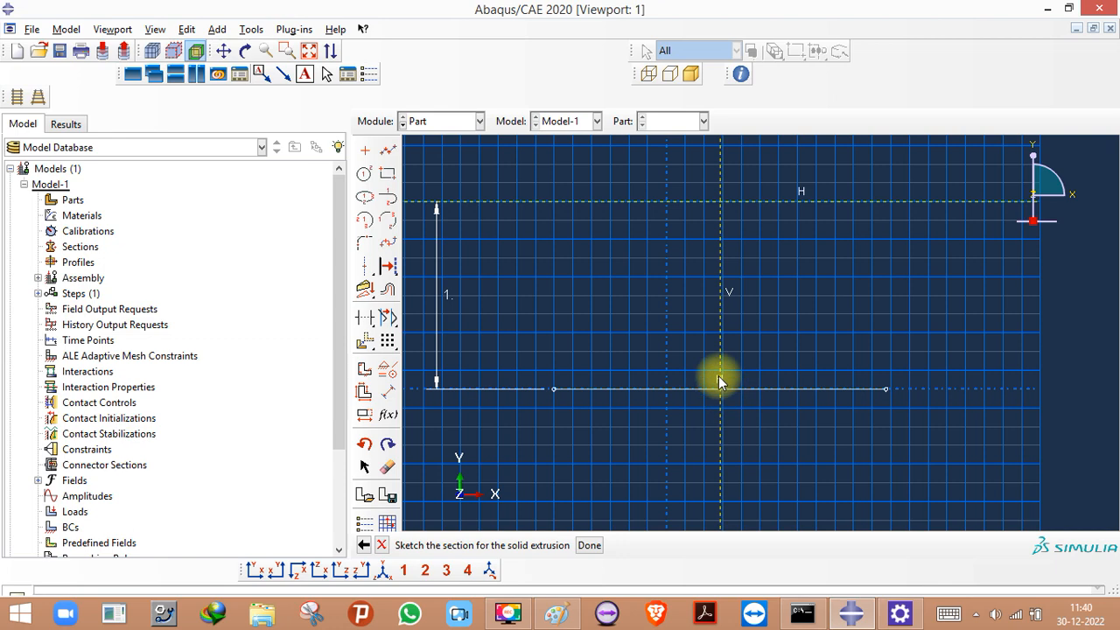
{"action": "scroll", "coordinate": [723, 302], "scroll_direction": "down", "scroll_amount": 1}
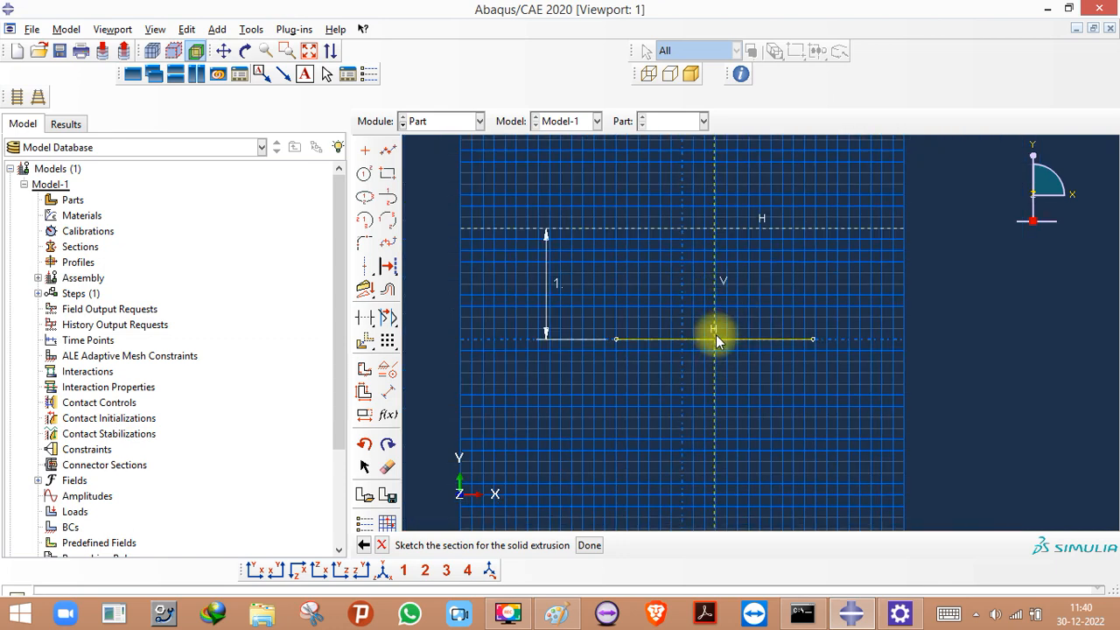
{"action": "scroll", "coordinate": [713, 199], "scroll_direction": "up", "scroll_amount": 2}
{"action": "scroll", "coordinate": [713, 198], "scroll_direction": "down", "scroll_amount": 1}
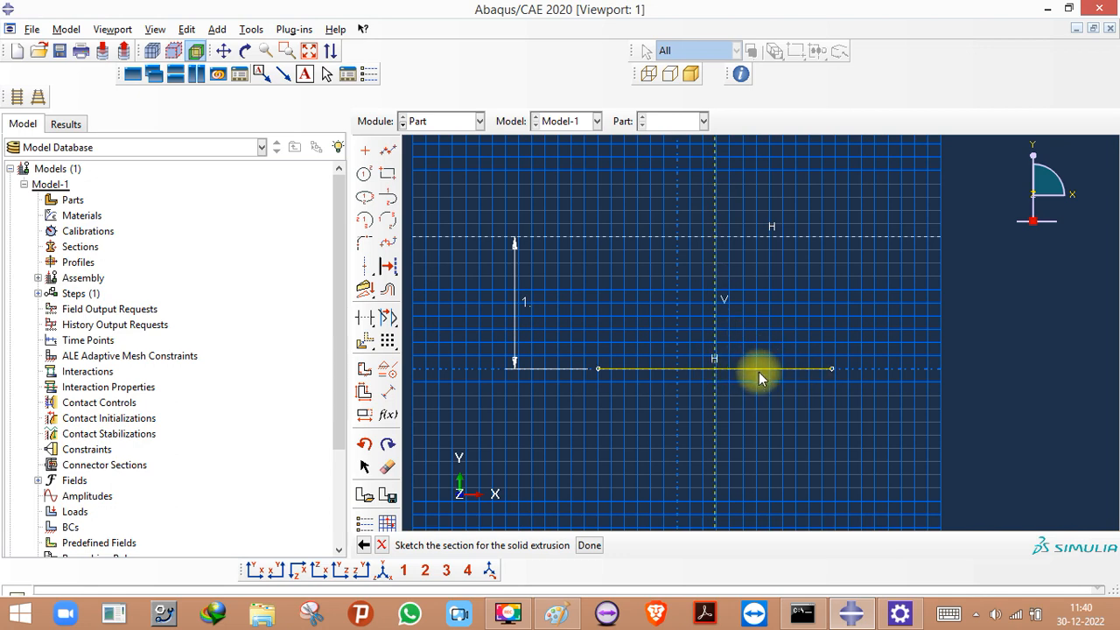
{"action": "left_click", "coordinate": [365, 149]}
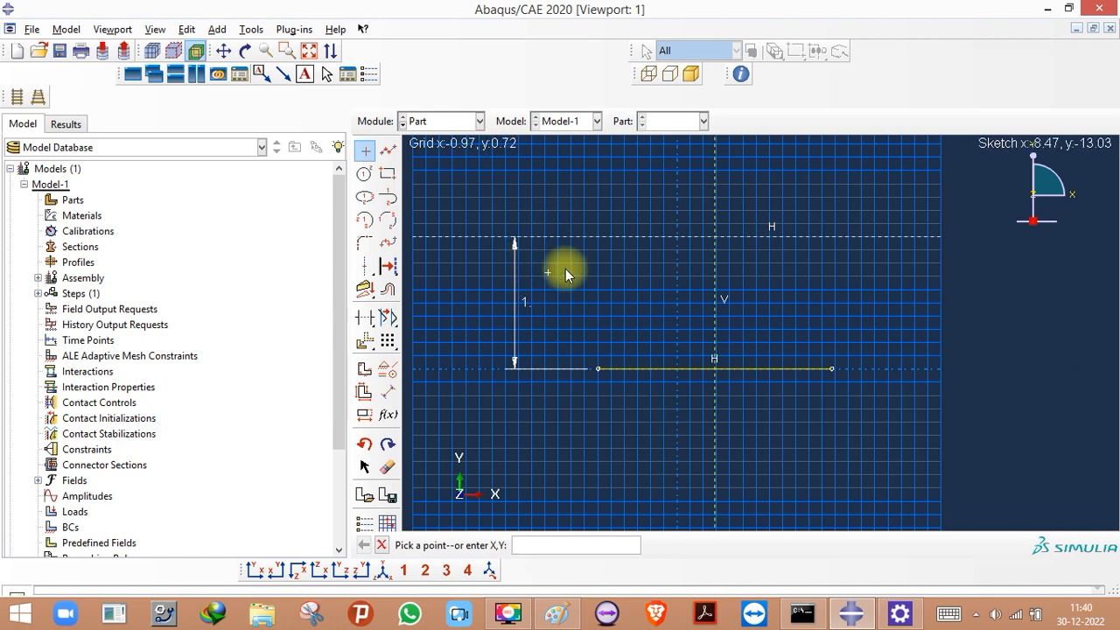
{"action": "scroll", "coordinate": [716, 300], "scroll_direction": "up", "scroll_amount": 2}
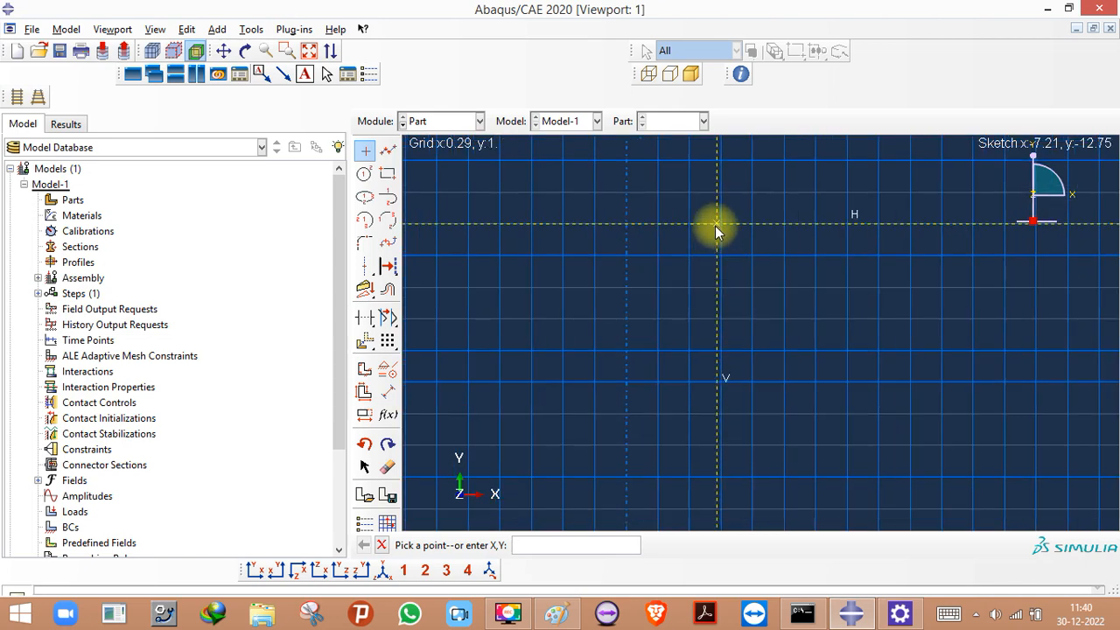
{"action": "left_click", "coordinate": [365, 150]}
{"action": "left_click", "coordinate": [366, 149]}
{"action": "scroll", "coordinate": [745, 313], "scroll_direction": "down", "scroll_amount": 2}
{"action": "scroll", "coordinate": [744, 318], "scroll_direction": "up", "scroll_amount": 1}
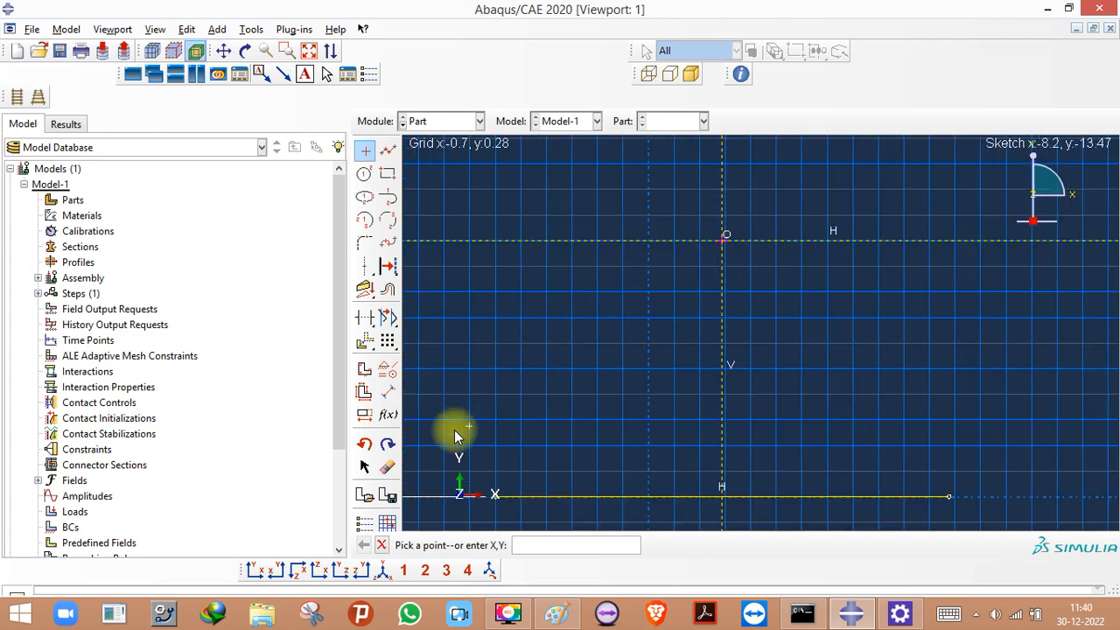
- Delete the horizontal construction line together with its distance dimension
{"action": "left_click", "coordinate": [388, 466]}
{"action": "scroll", "coordinate": [696, 248], "scroll_direction": "down", "scroll_amount": 2}
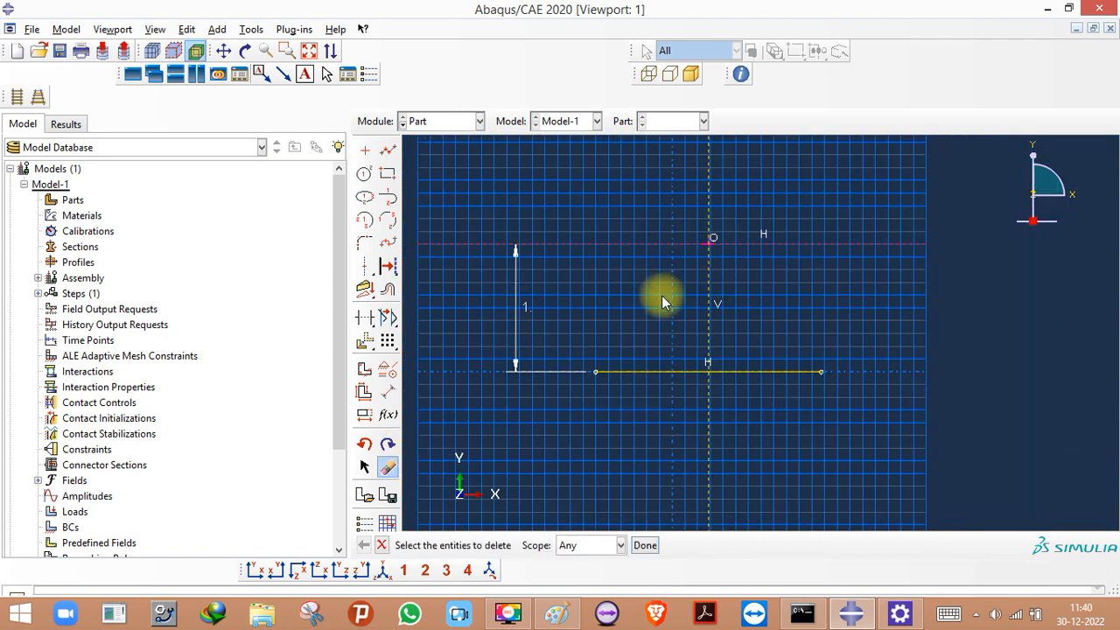
{"action": "left_click", "coordinate": [652, 545]}
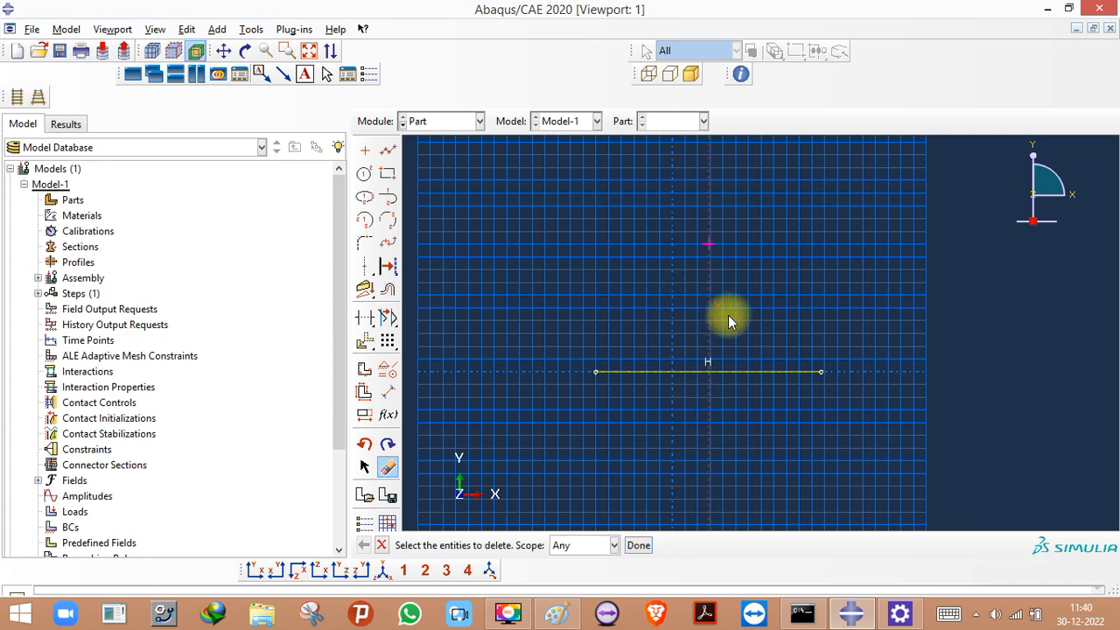
- Delete the vertical construction line through the midpoint of the horizontal line
{"action": "left_click", "coordinate": [638, 545]}
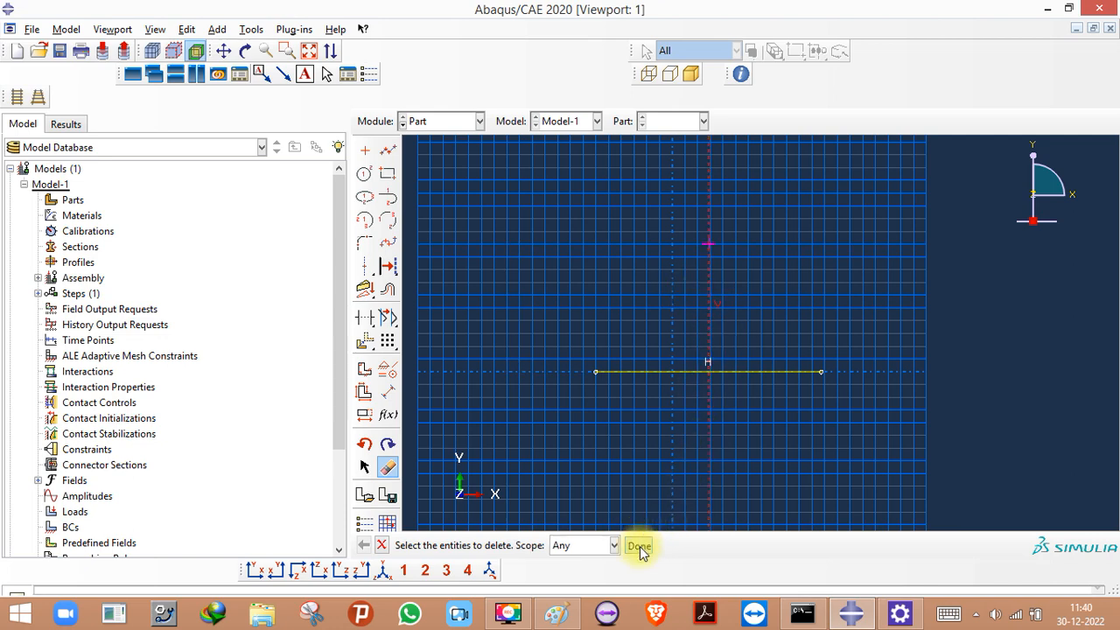
- Draw a line from the isolated point to the base line's start point at its negative-X end, and undo it
{"action": "left_click", "coordinate": [389, 151]}
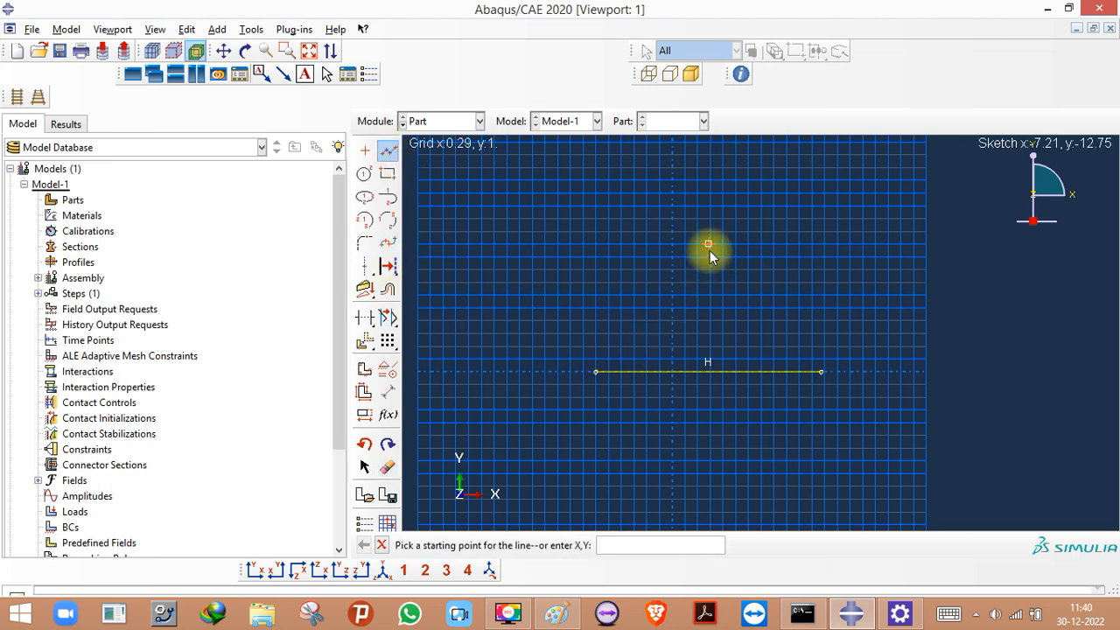
{"action": "left_click", "coordinate": [709, 248]}
{"action": "left_click", "coordinate": [595, 372]}
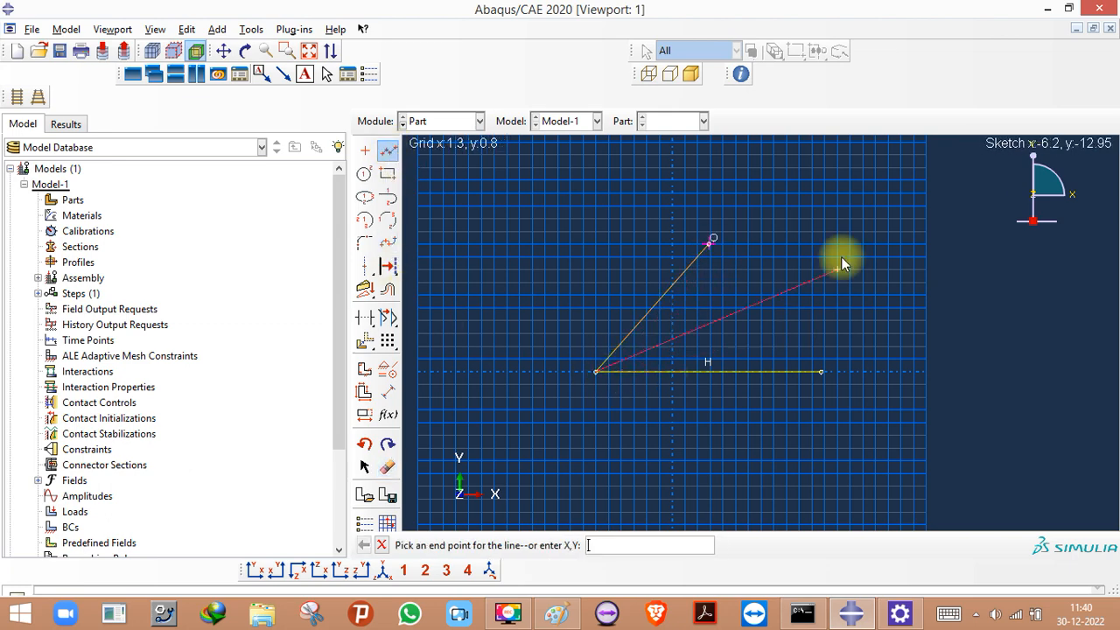
{"action": "middle_click", "coordinate": [843, 247]}
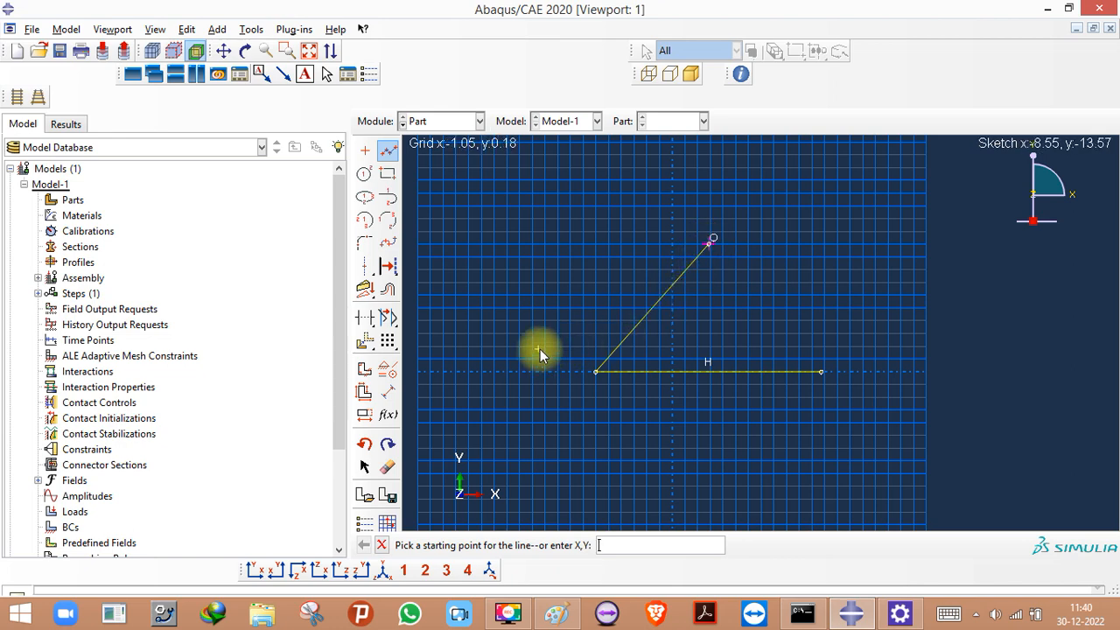
{"action": "key", "text": "ctrl+z"}
- Draw connected lines from the isolated point through the base line's negative-X endpoint and on to three freehand points outside the triangle
{"action": "left_click", "coordinate": [387, 151]}
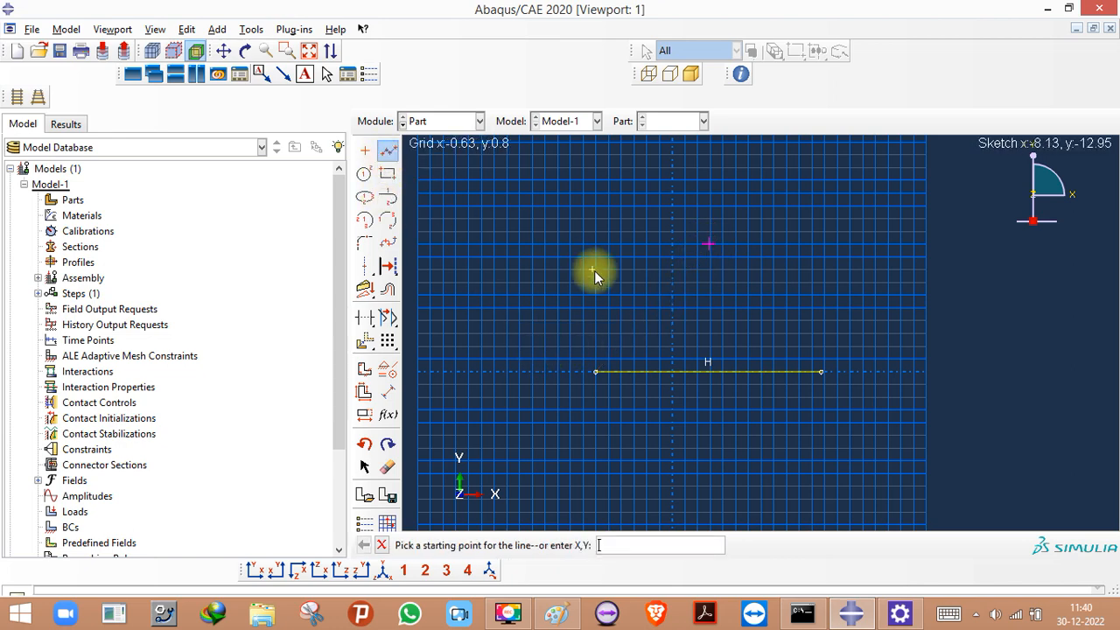
{"action": "left_click", "coordinate": [708, 244]}
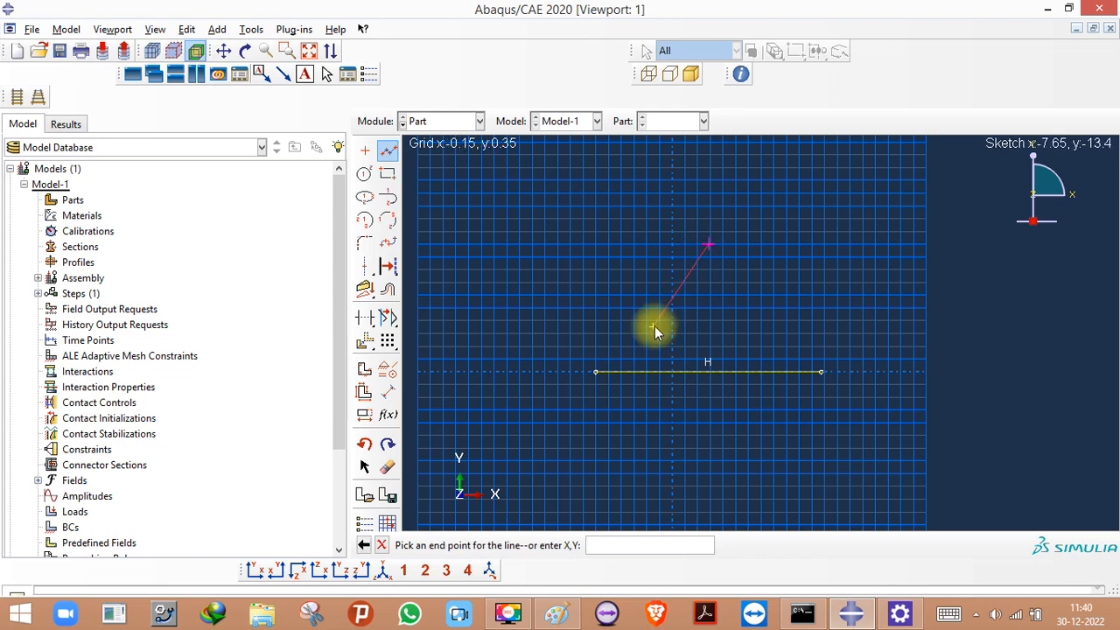
{"action": "left_click", "coordinate": [586, 372]}
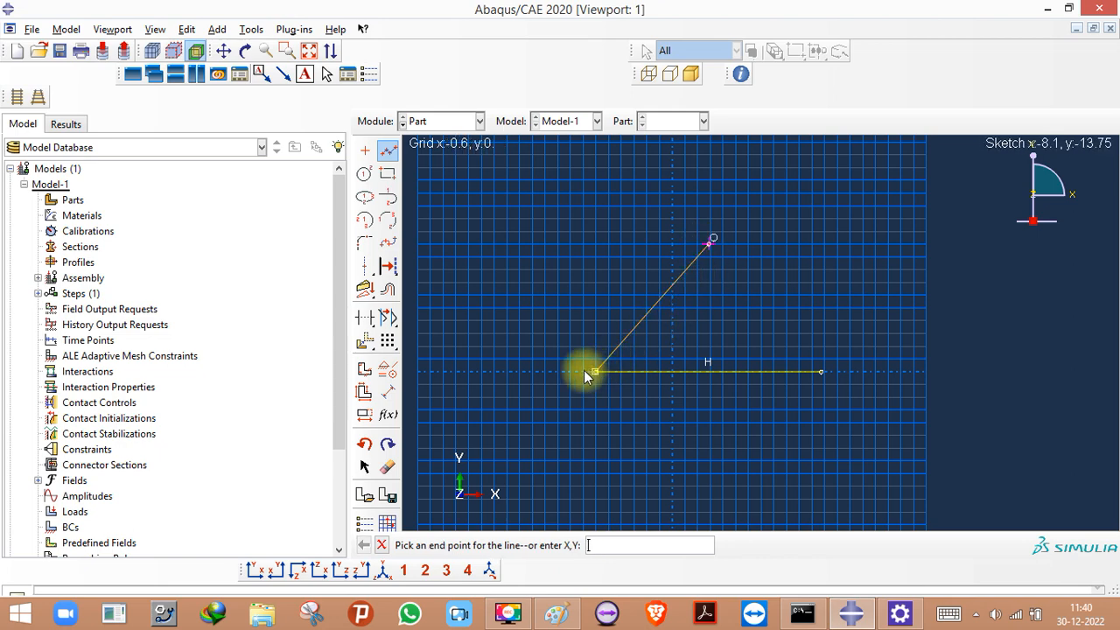
{"action": "left_click", "coordinate": [494, 190]}
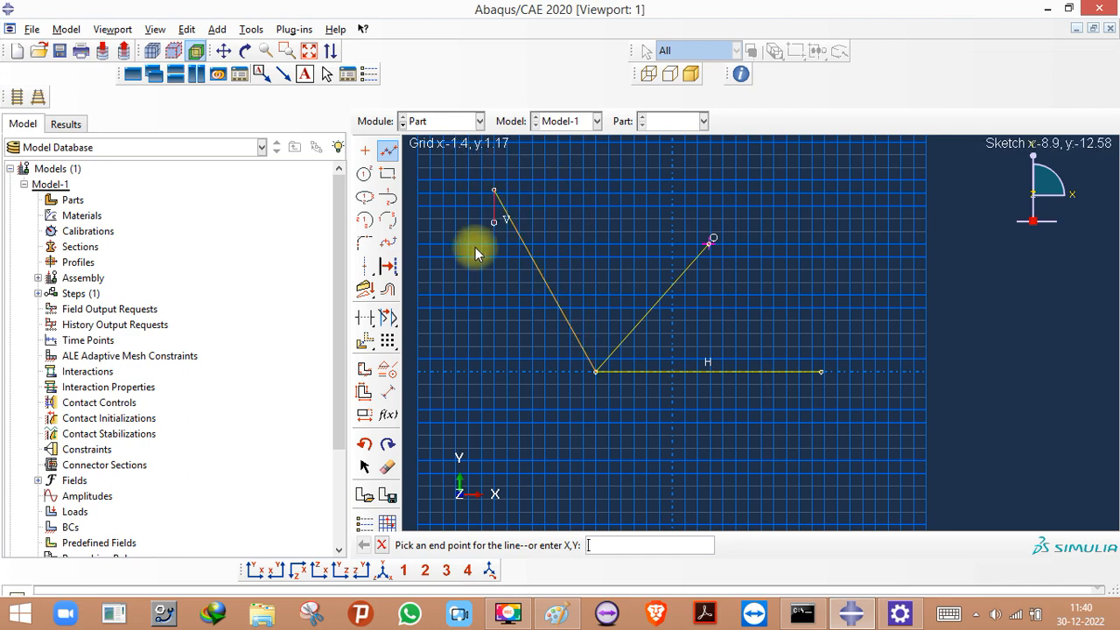
{"action": "left_click", "coordinate": [464, 298]}
{"action": "left_click", "coordinate": [522, 424]}
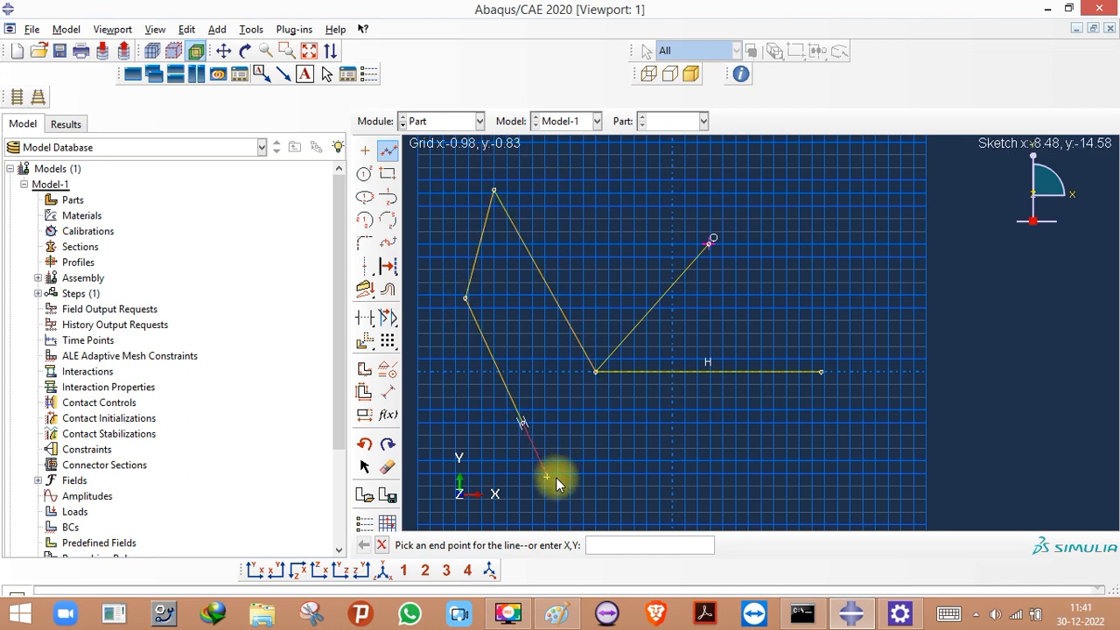
{"action": "middle_click", "coordinate": [555, 452]}
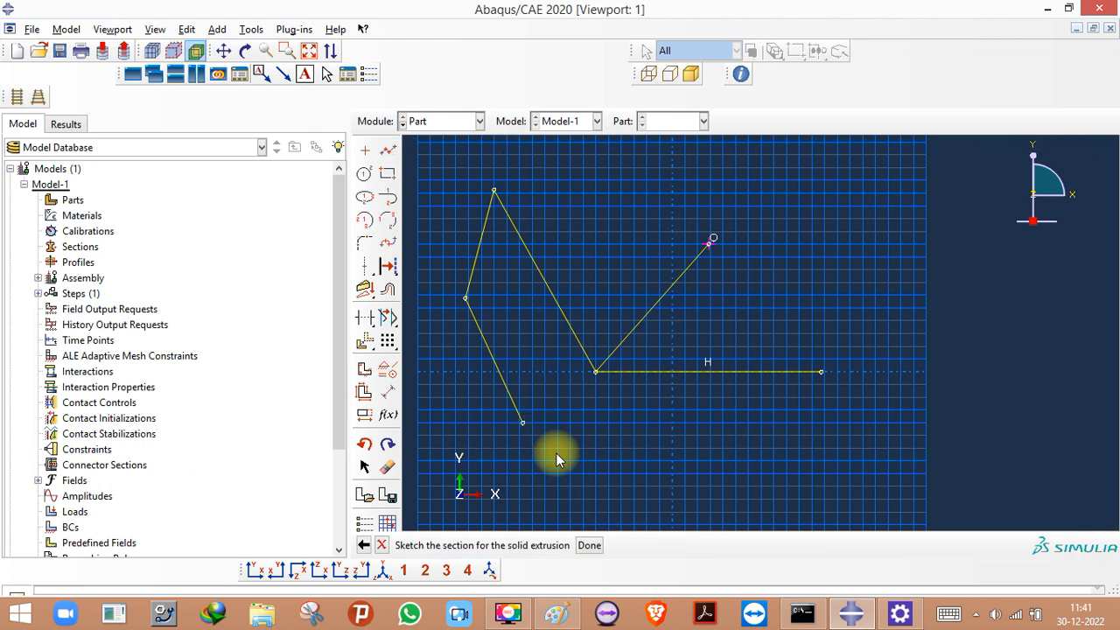
- Undo the whole chain of connected lines, leaving the base line and the isolated point
{"action": "key", "text": "ctrl+z"}
{"action": "key", "text": "ctrl+z"}
{"action": "key", "text": "ctrl+z"}
{"action": "key", "text": "ctrl+z"}
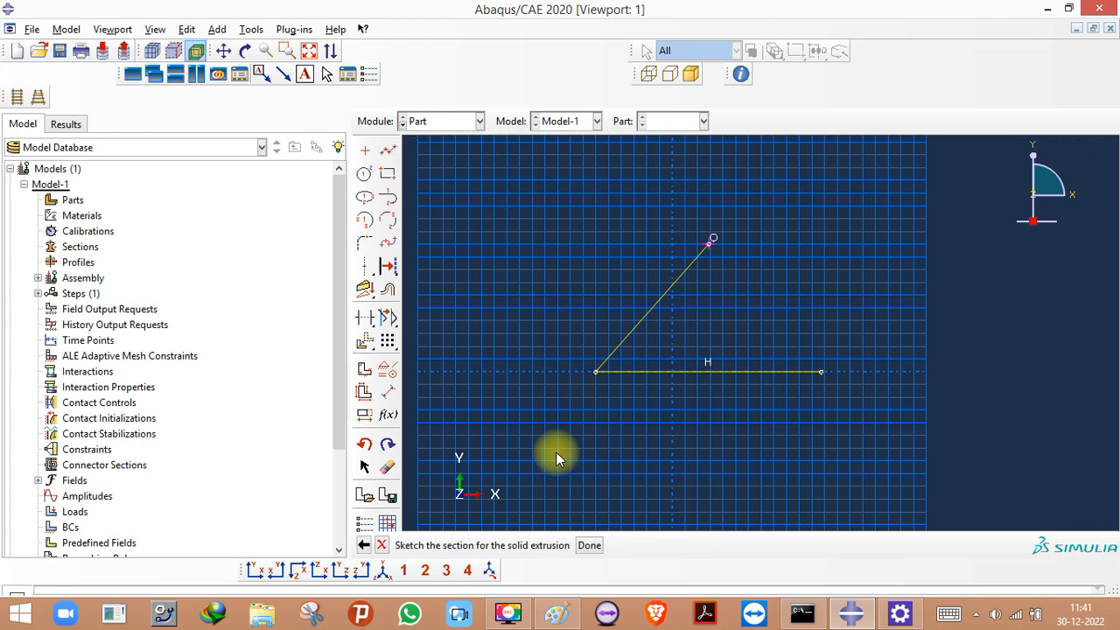
- Draw separate lines from the isolated point to both ends of the base line, and undo both of them
{"action": "left_click", "coordinate": [387, 150]}
{"action": "left_click", "coordinate": [708, 244]}
{"action": "left_click", "coordinate": [598, 371]}
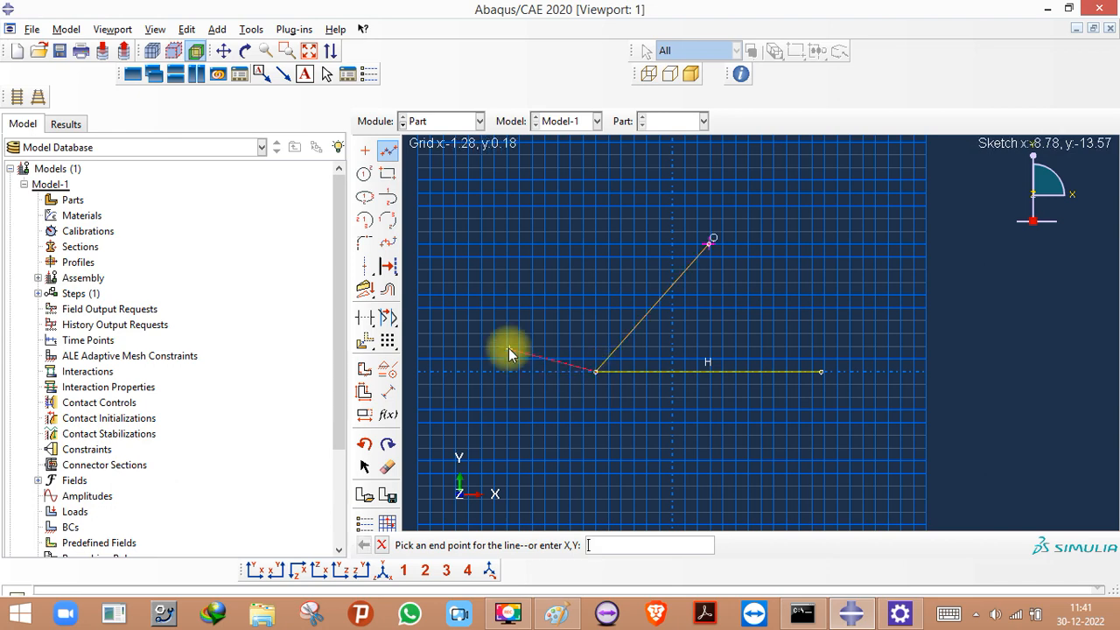
{"action": "middle_click", "coordinate": [545, 319]}
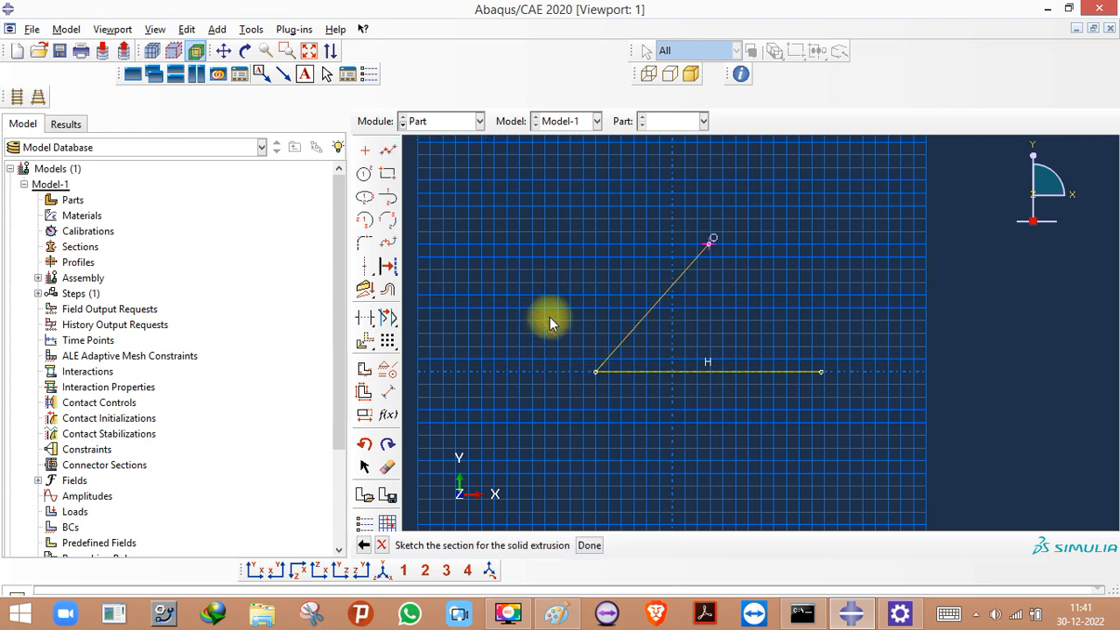
{"action": "left_click", "coordinate": [388, 151]}
{"action": "left_click", "coordinate": [708, 244]}
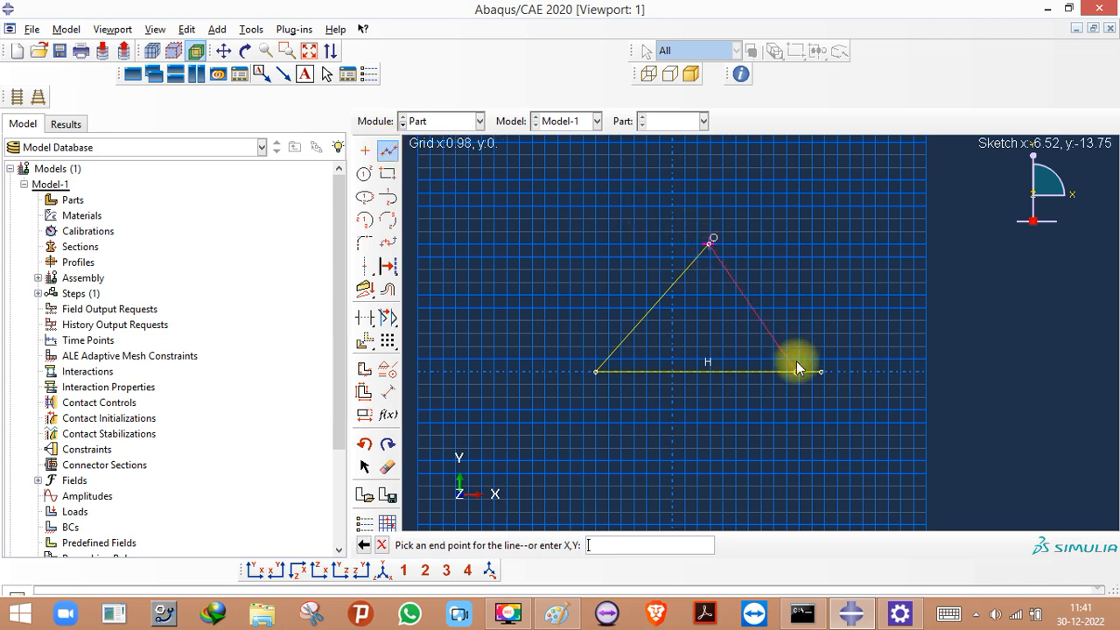
{"action": "left_click", "coordinate": [821, 372]}
{"action": "middle_click", "coordinate": [886, 272]}
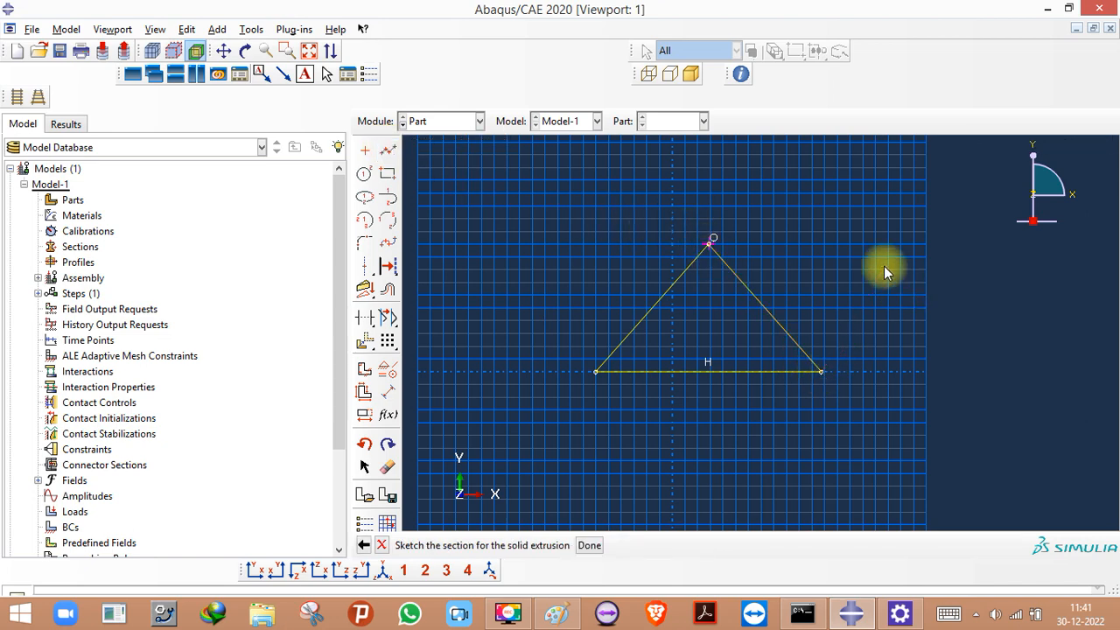
{"action": "key", "text": "ctrl+z"}
{"action": "key", "text": "ctrl+z"}
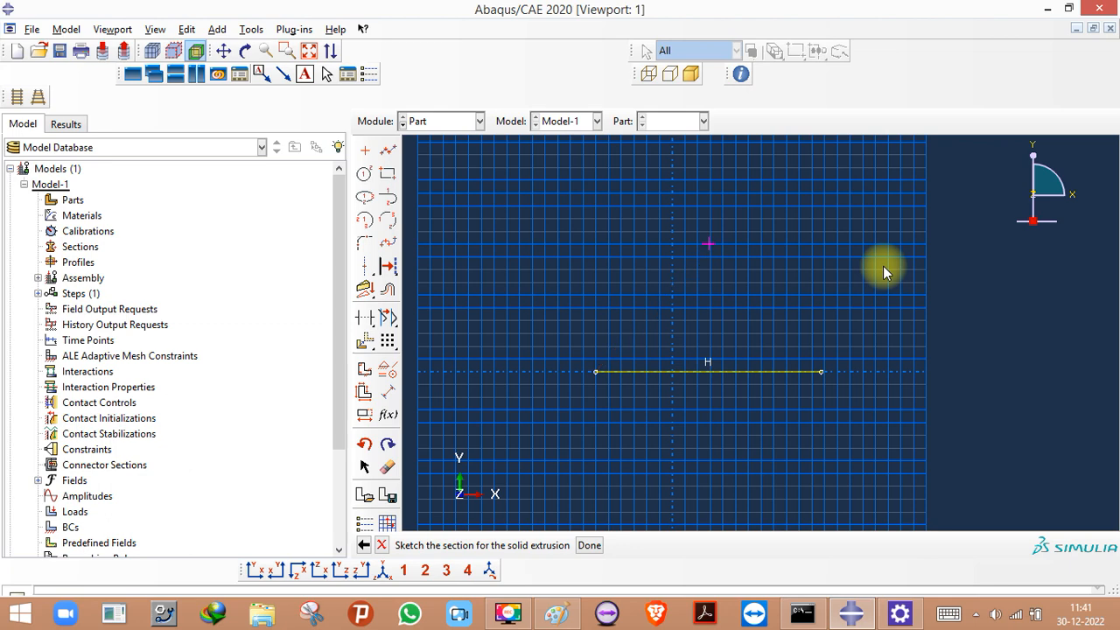
- Form a triangle by connecting the isolated point to each end of the horizontal base line with separate lines
{"action": "left_click", "coordinate": [387, 153]}
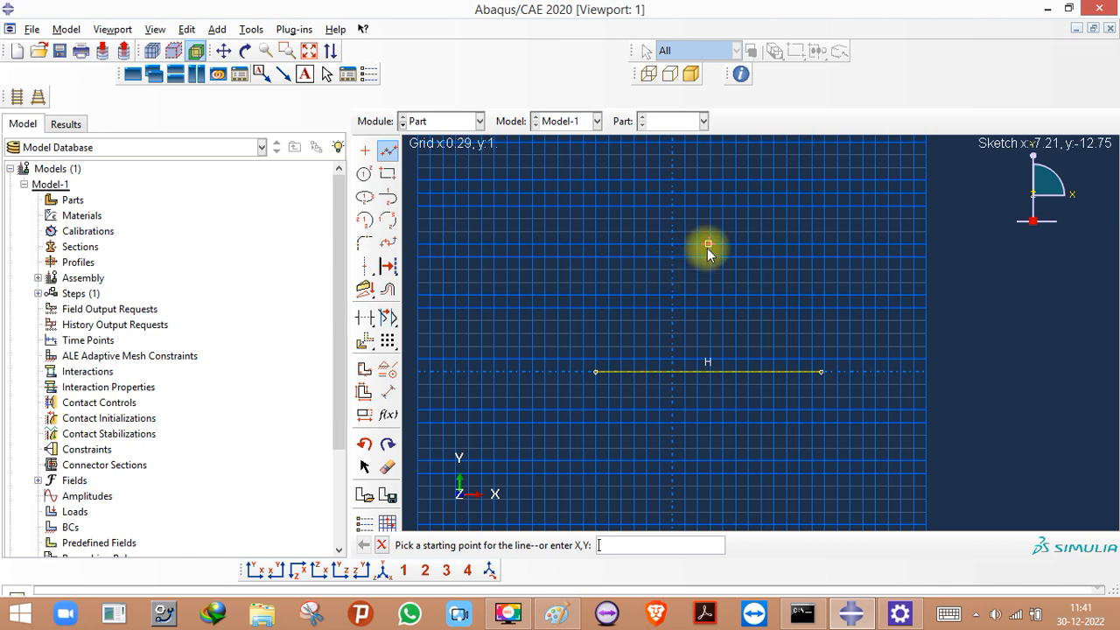
{"action": "left_click", "coordinate": [708, 245]}
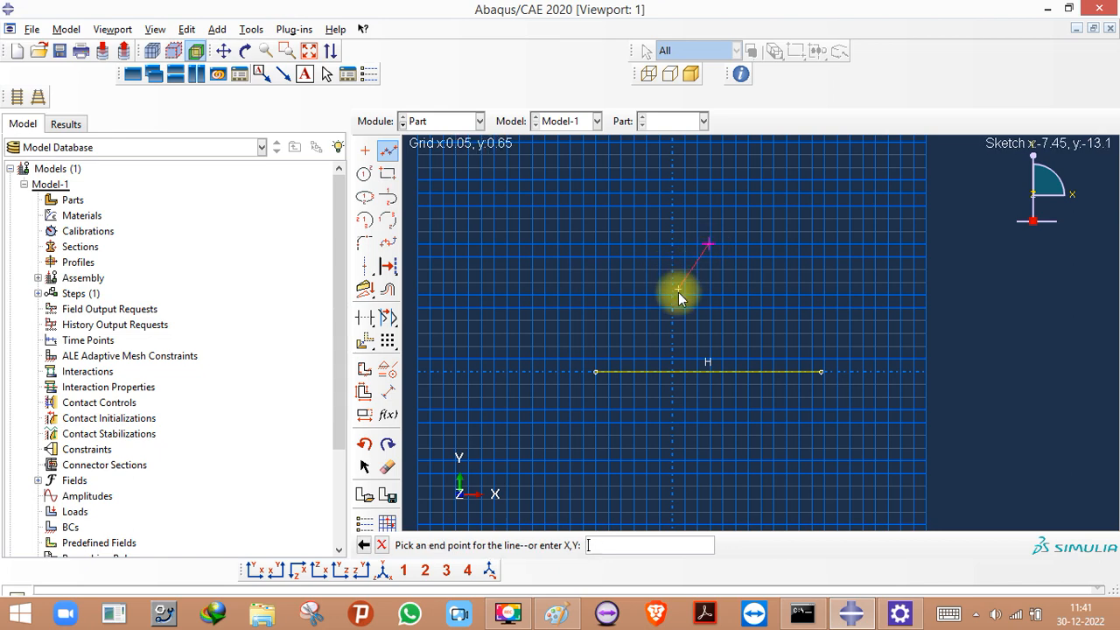
{"action": "left_click", "coordinate": [596, 372]}
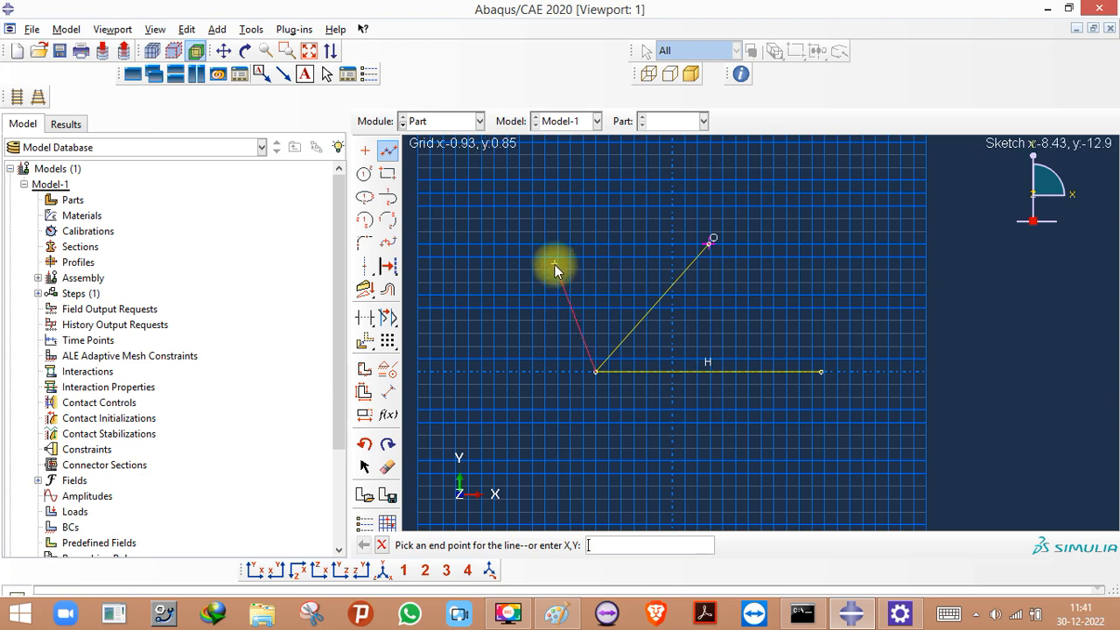
{"action": "key", "text": "Escape"}
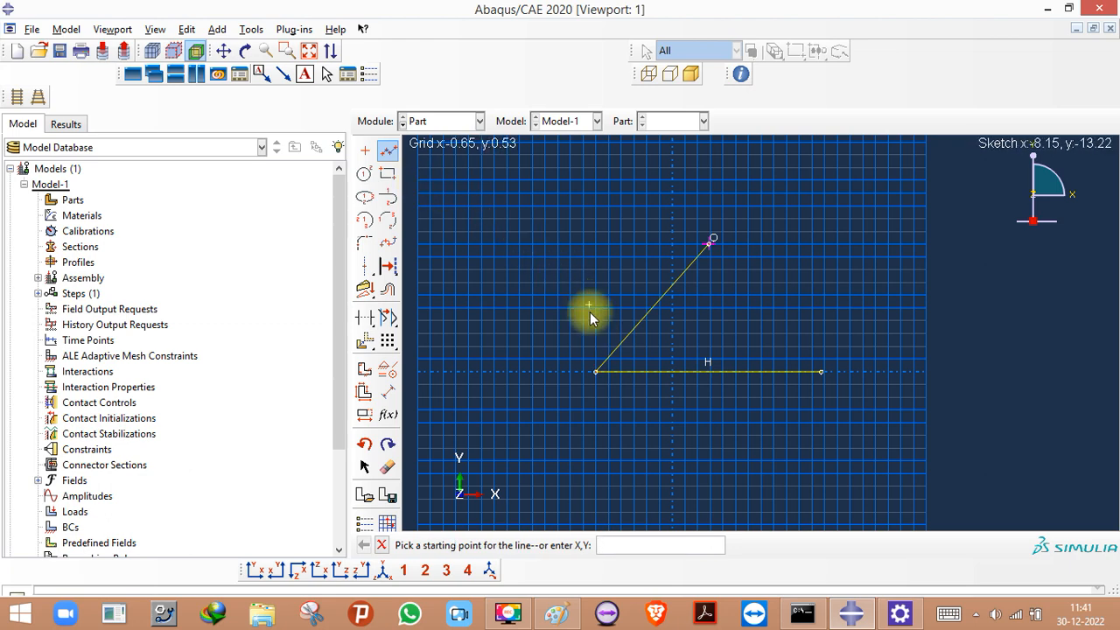
{"action": "left_click", "coordinate": [711, 243]}
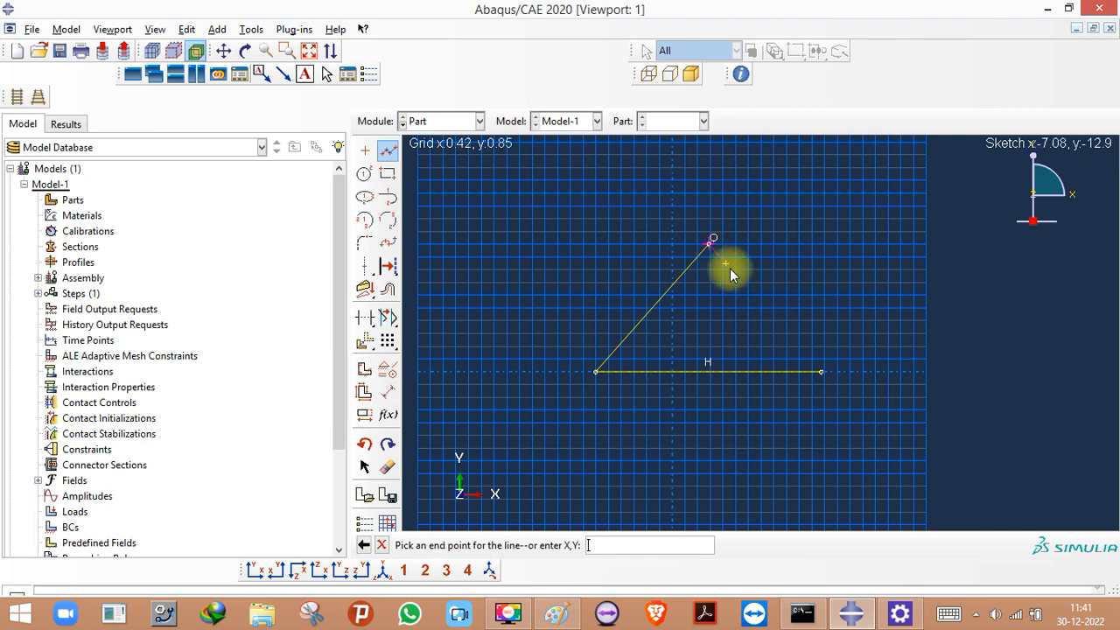
{"action": "left_click", "coordinate": [821, 373]}
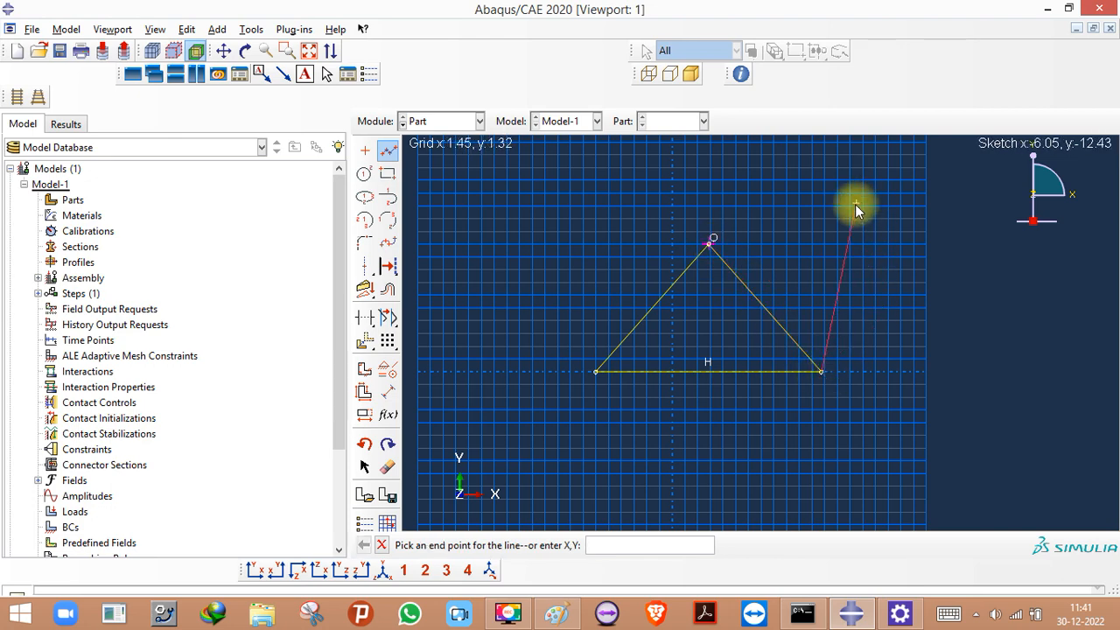
{"action": "middle_click", "coordinate": [855, 204]}
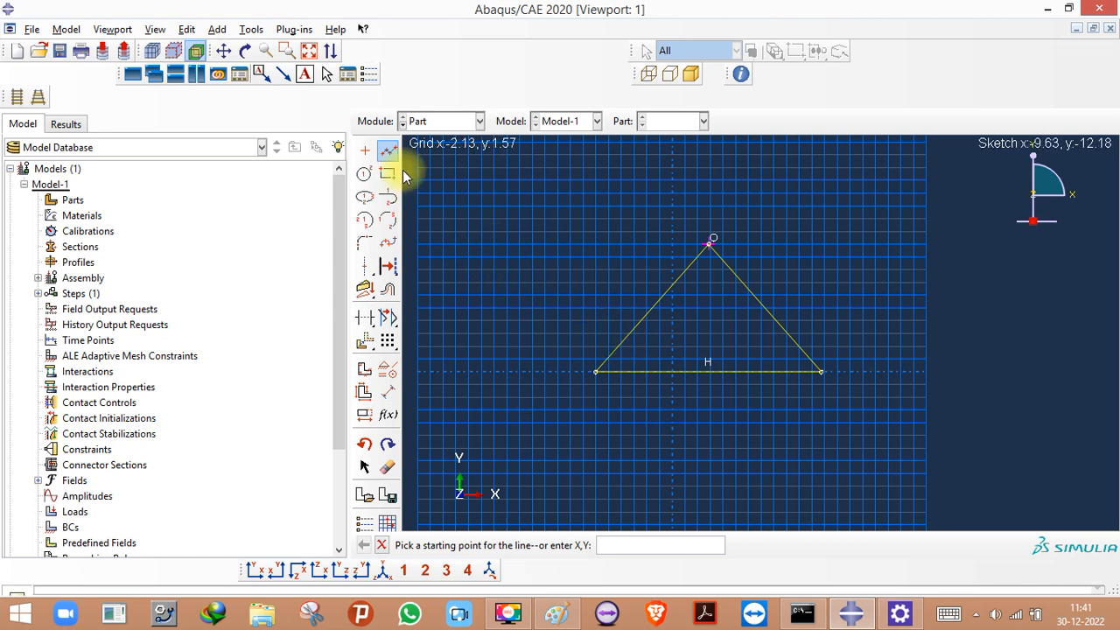
{"action": "left_click", "coordinate": [386, 149]}
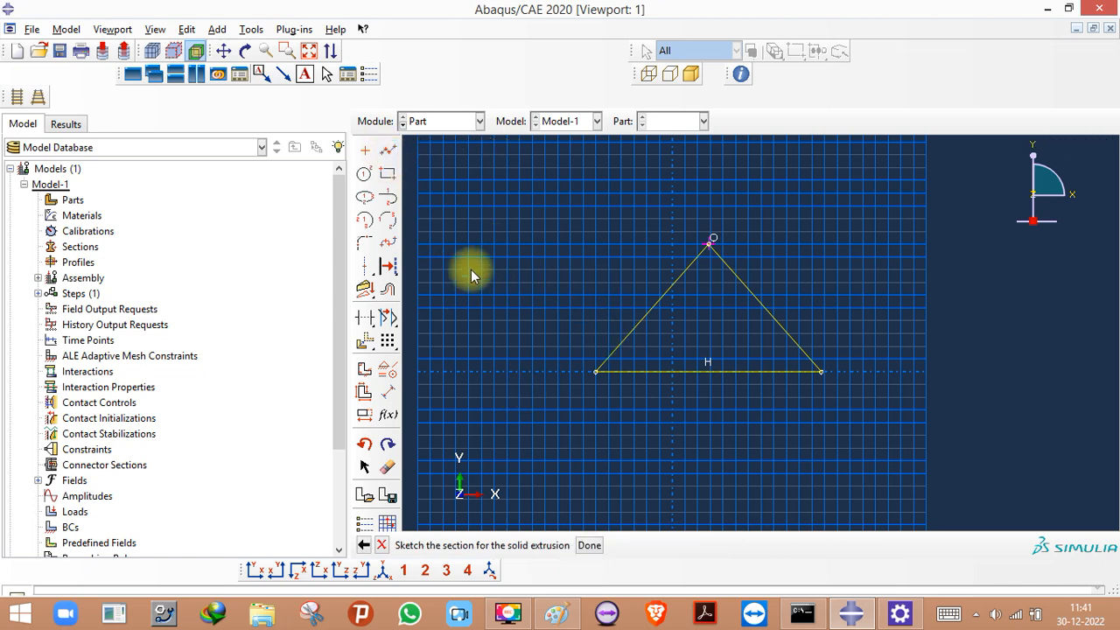
{"action": "left_click", "coordinate": [365, 175]}
{"action": "left_click", "coordinate": [561, 280]}
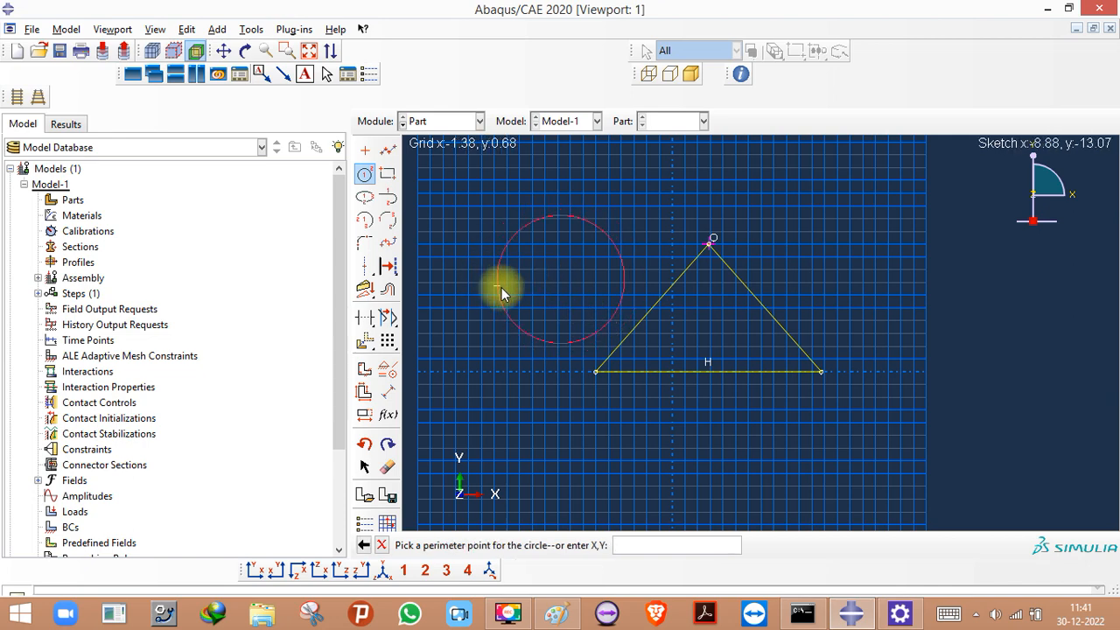
{"action": "key", "text": "Escape"}
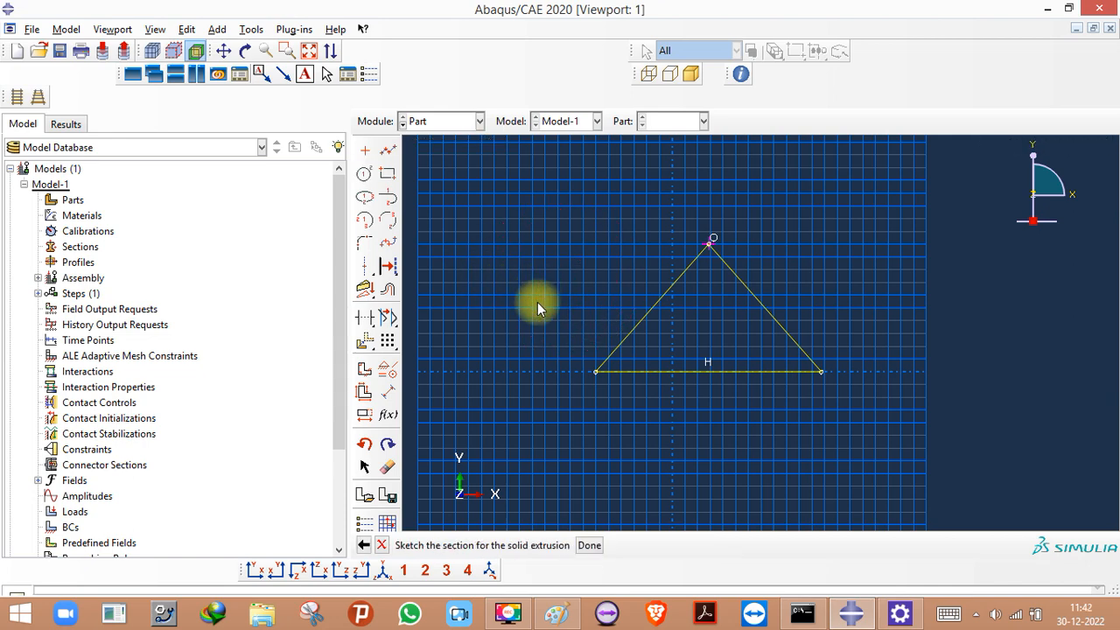
- Clear the sketch by undoing the triangle's sloping sides and apex point and deleting the horizontal base line
{"action": "scroll", "coordinate": [656, 450], "scroll_direction": "up", "scroll_amount": 1}
{"action": "key", "text": "ctrl+z"}
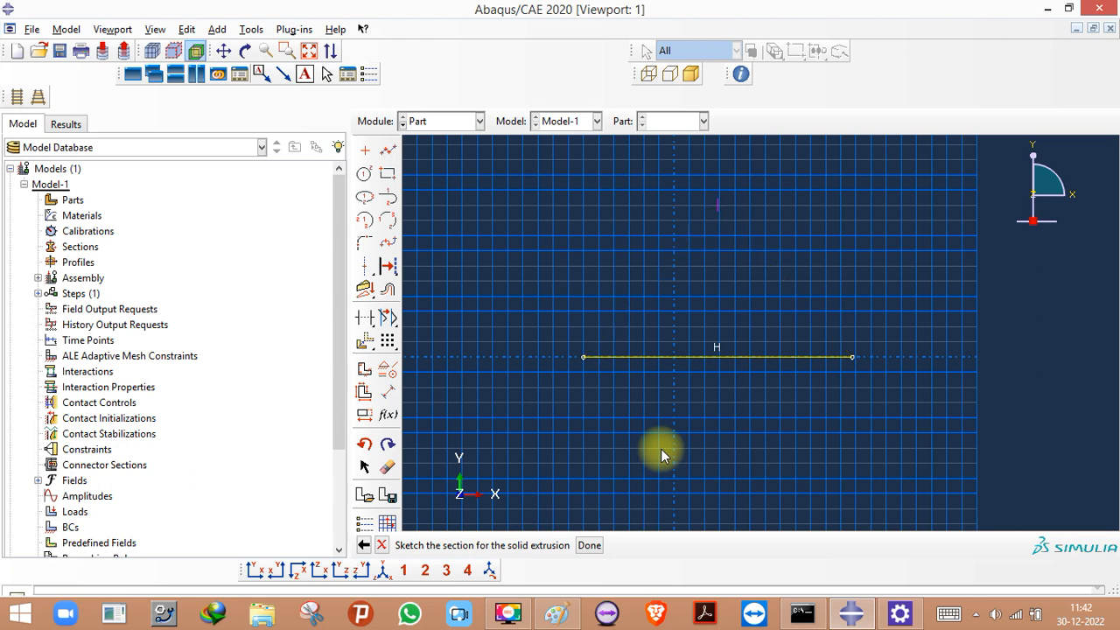
{"action": "key", "text": "ctrl+z"}
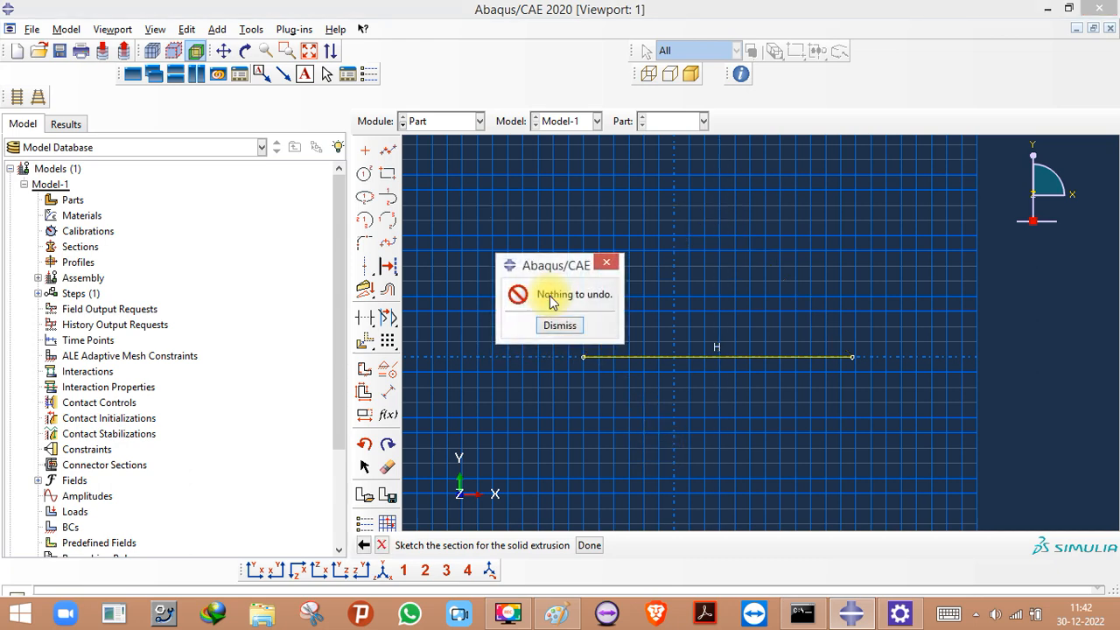
{"action": "left_click", "coordinate": [564, 324]}
{"action": "left_click", "coordinate": [388, 468]}
{"action": "left_click", "coordinate": [665, 357]}
{"action": "left_click", "coordinate": [648, 546]}
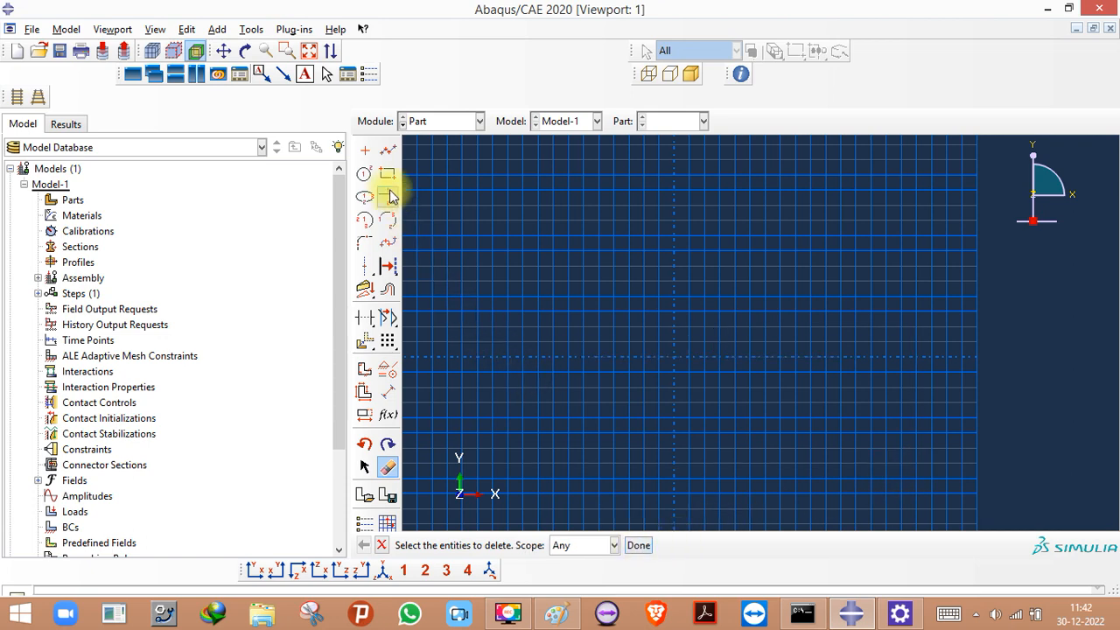
- Sketch a circle centred on the sketch origin
{"action": "left_click", "coordinate": [365, 174]}
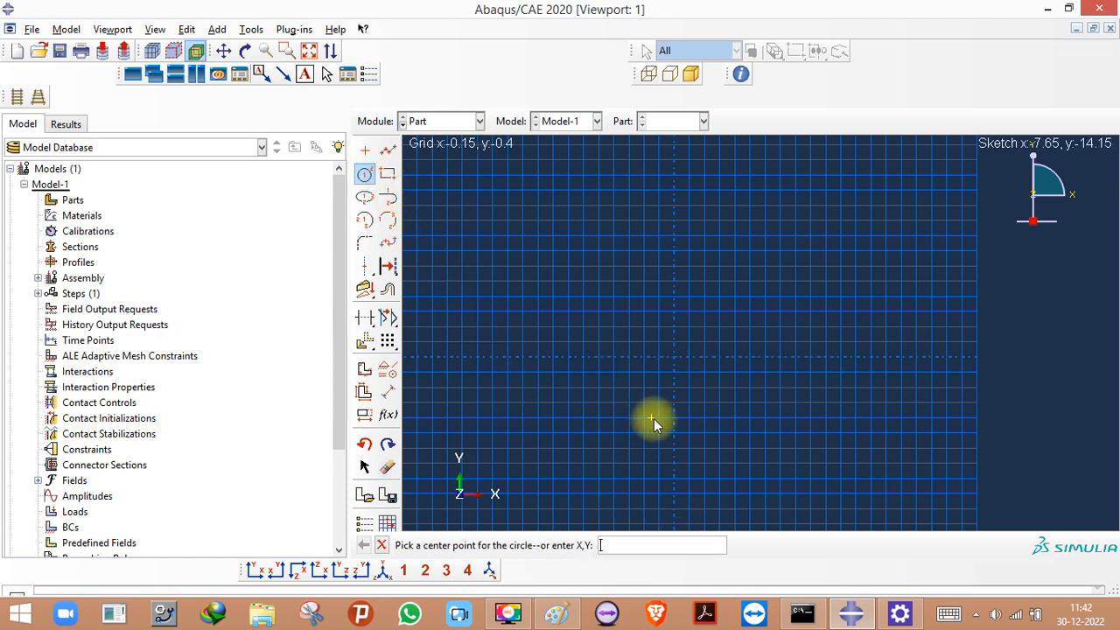
{"action": "left_click", "coordinate": [671, 362]}
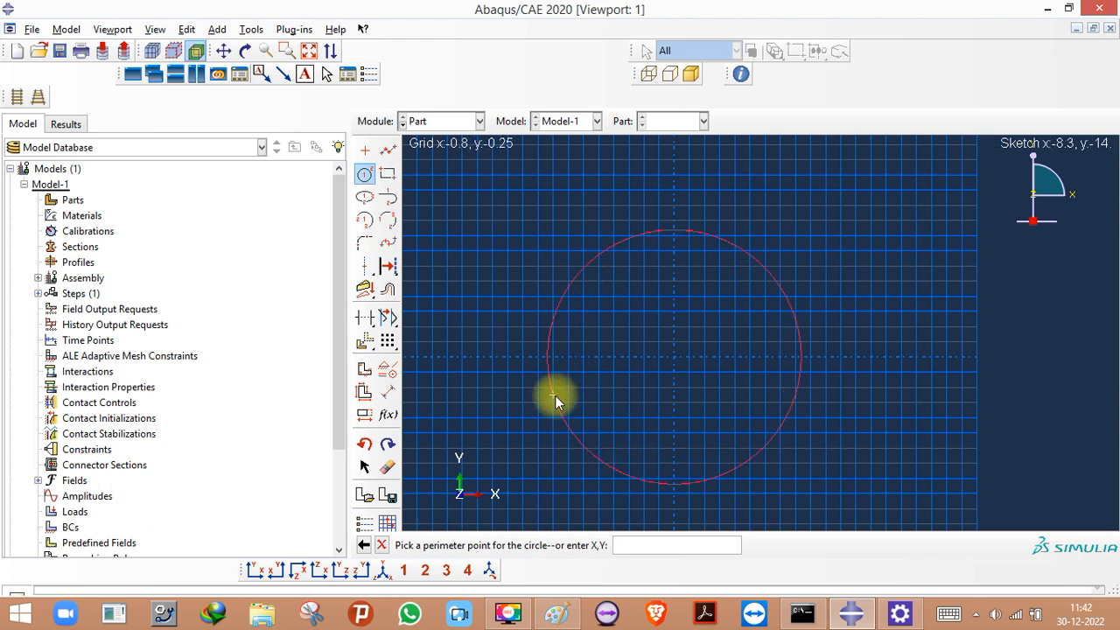
{"action": "left_click", "coordinate": [576, 274]}
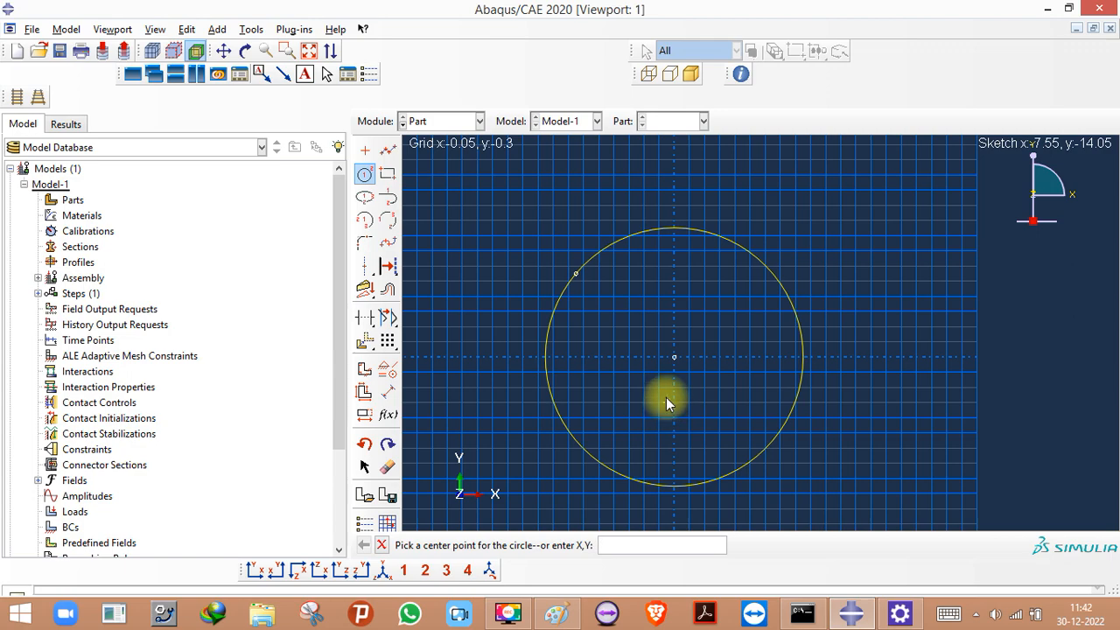
- Sketch a second circle centred on the origin, outside the first one, with a radius of about 1.15
{"action": "scroll", "coordinate": [589, 397], "scroll_direction": "up", "scroll_amount": 3}
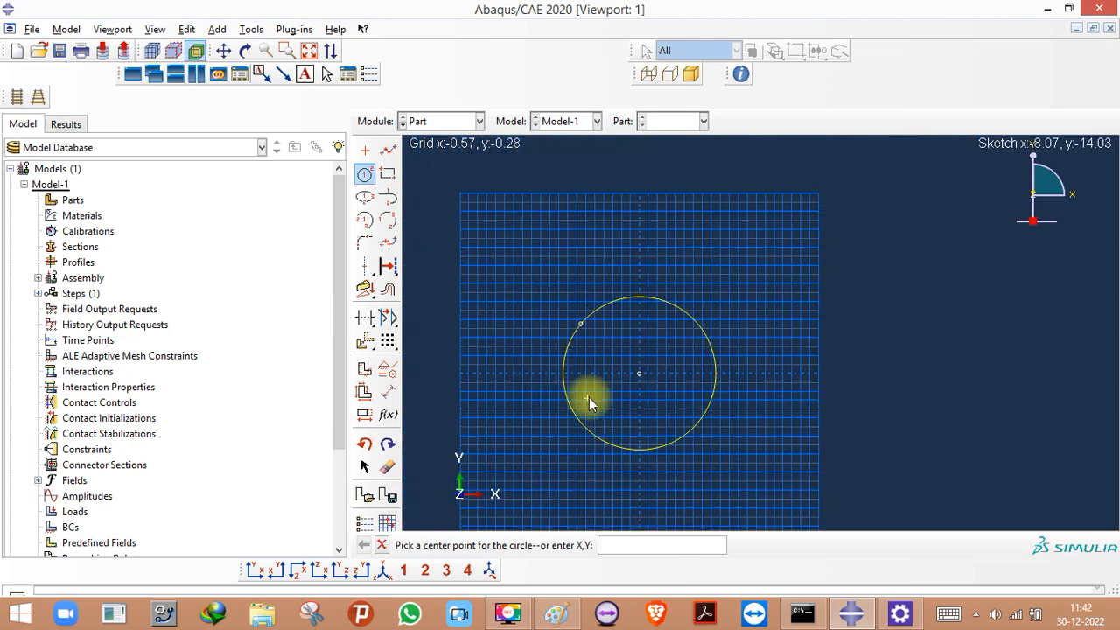
{"action": "left_click", "coordinate": [638, 377]}
{"action": "scroll", "coordinate": [532, 394], "scroll_direction": "down", "scroll_amount": 4}
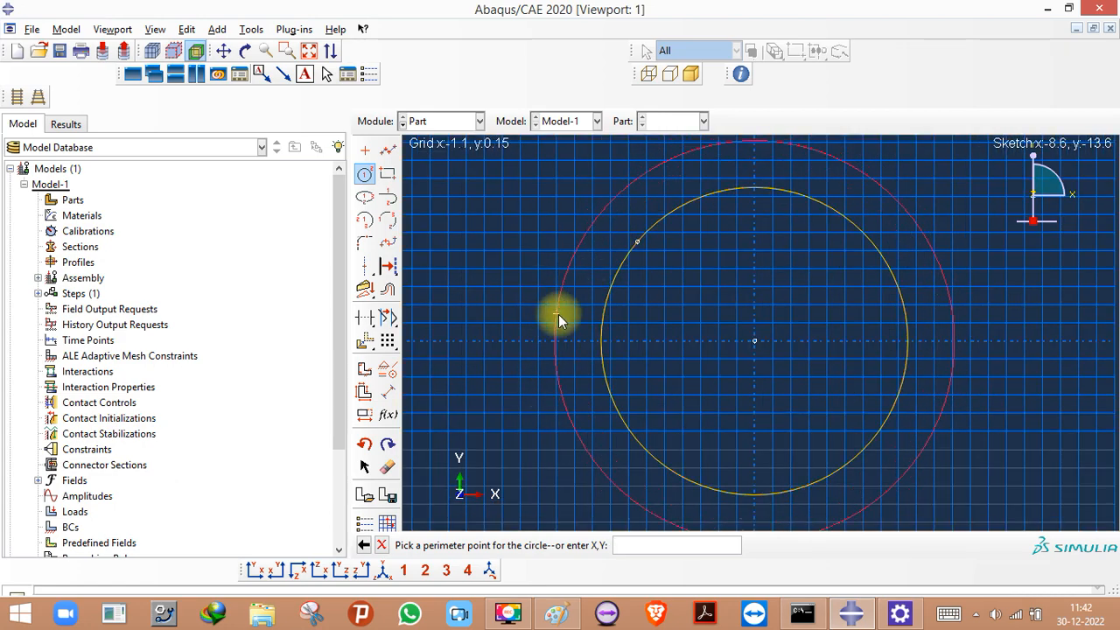
{"action": "scroll", "coordinate": [555, 320], "scroll_direction": "down", "scroll_amount": 2}
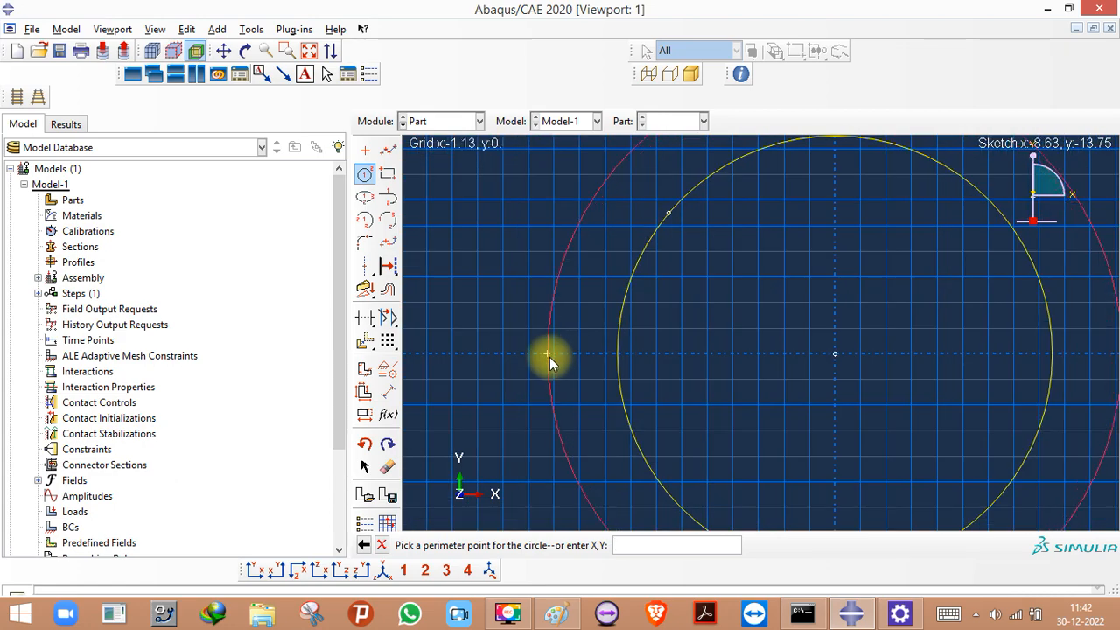
{"action": "left_click", "coordinate": [543, 358]}
{"action": "scroll", "coordinate": [535, 352], "scroll_direction": "up", "scroll_amount": 4}
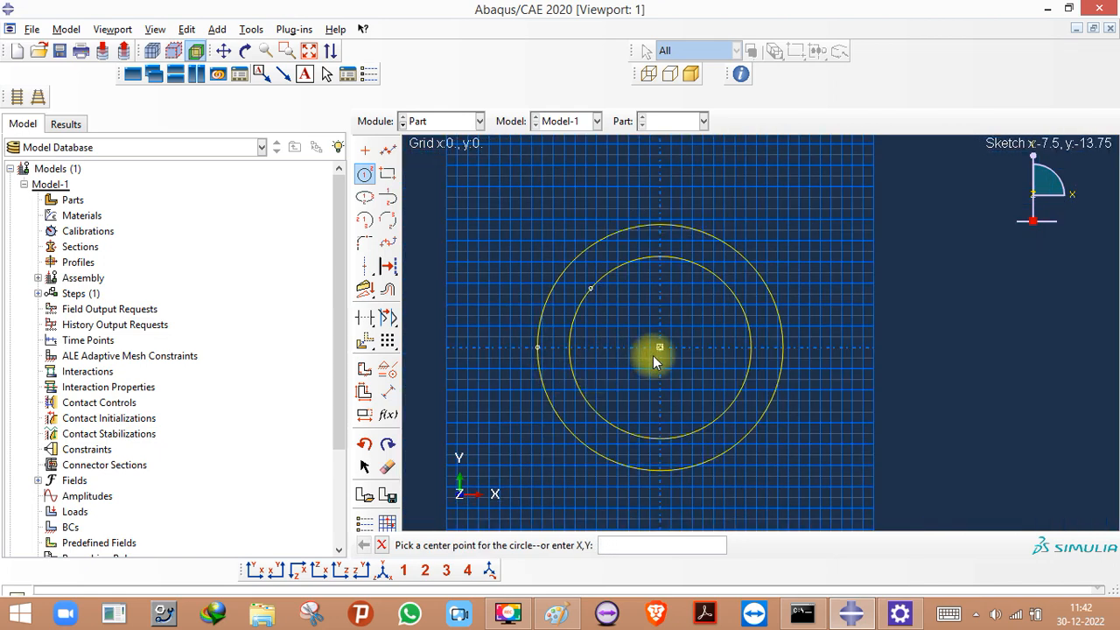
- Sketch a third, outermost circle centred on the origin with a radius of about 1.45
{"action": "left_click", "coordinate": [649, 354]}
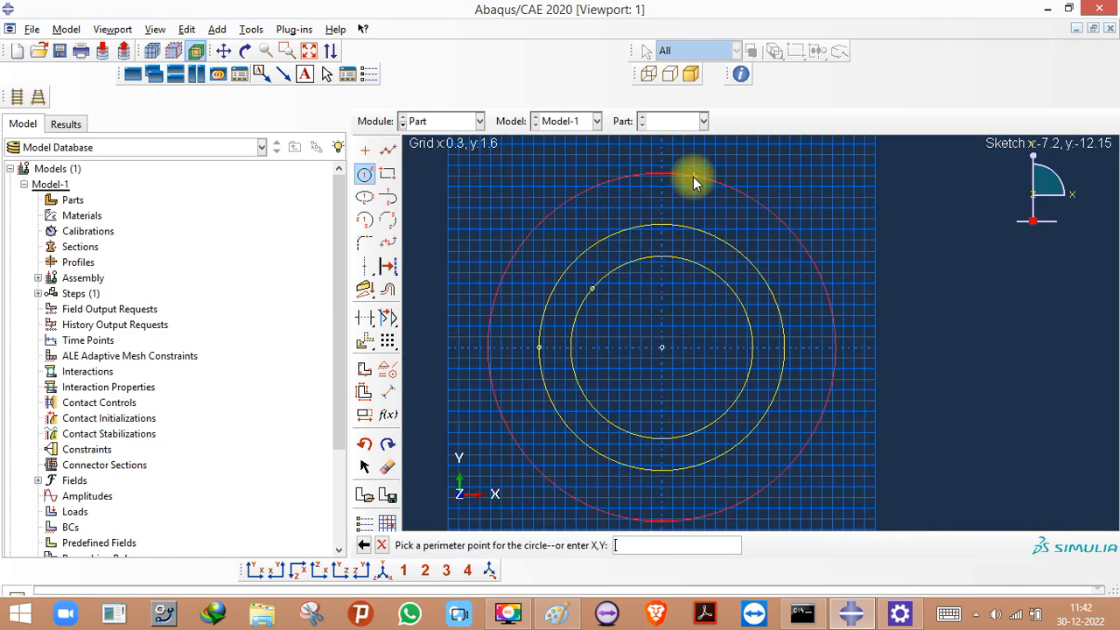
{"action": "scroll", "coordinate": [694, 182], "scroll_direction": "down", "scroll_amount": 2}
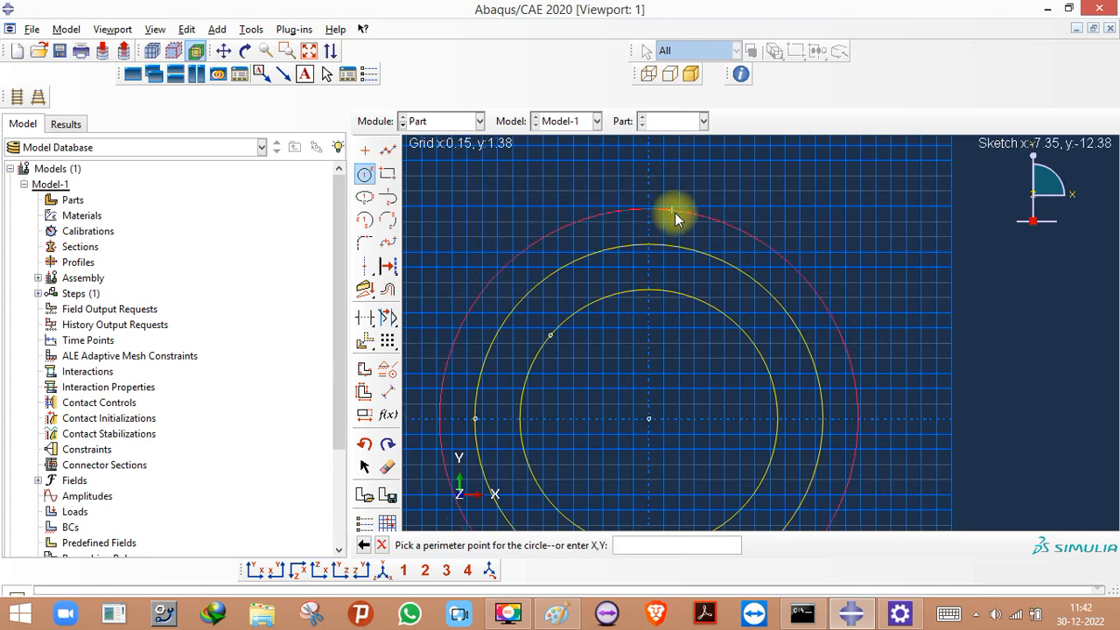
{"action": "left_click", "coordinate": [648, 203]}
{"action": "scroll", "coordinate": [798, 229], "scroll_direction": "up", "scroll_amount": 2}
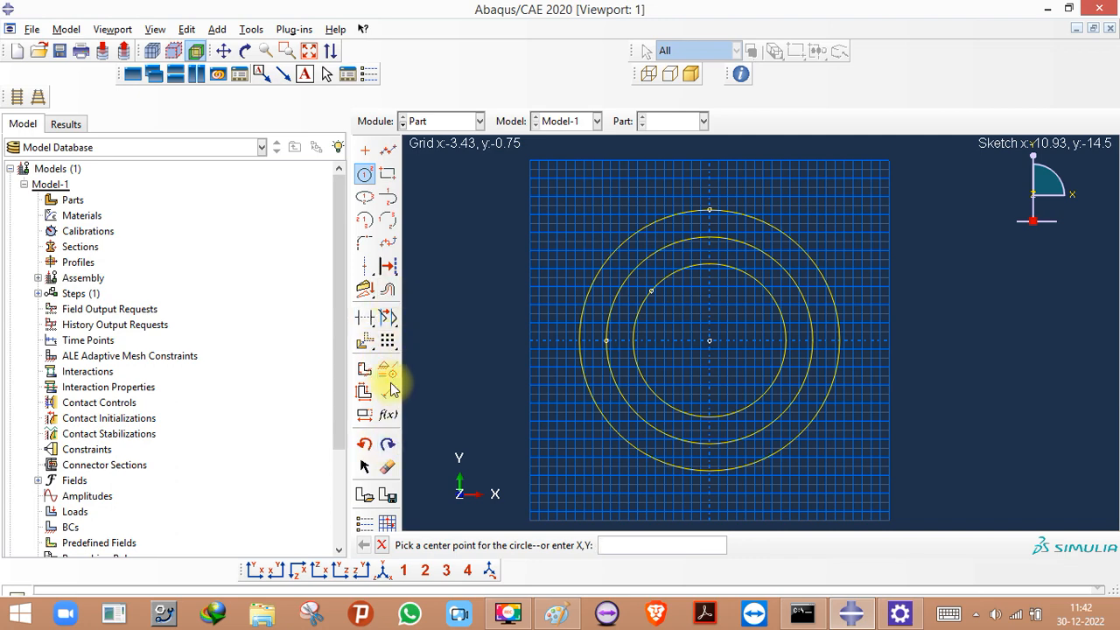
- Try to dimension the radius of the outermost circle
{"action": "scroll", "coordinate": [657, 284], "scroll_direction": "down", "scroll_amount": 2}
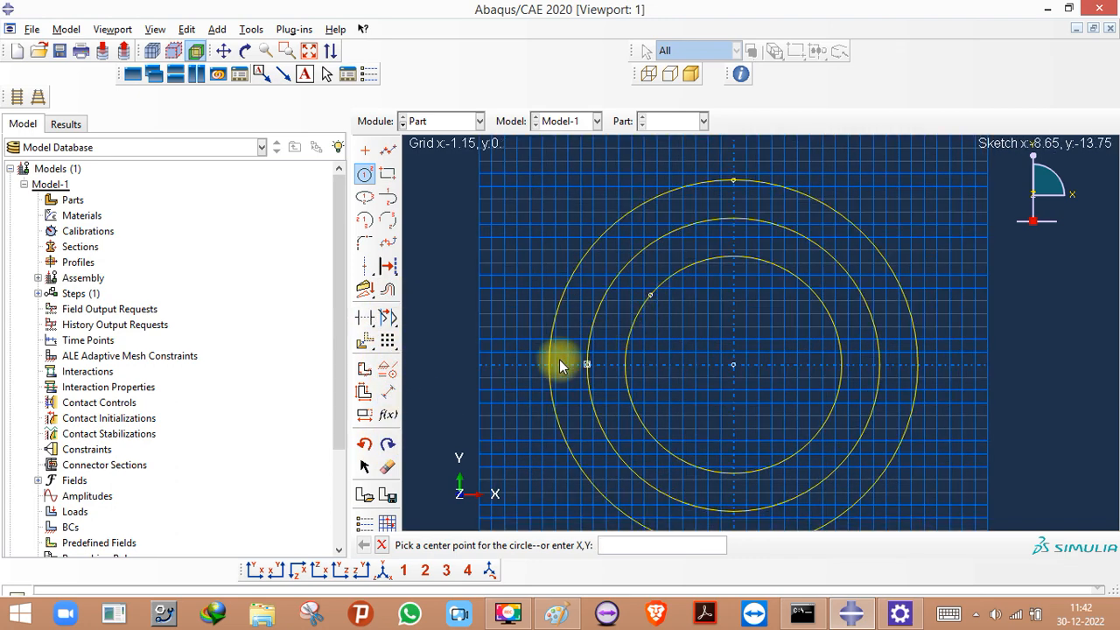
{"action": "left_click", "coordinate": [388, 393]}
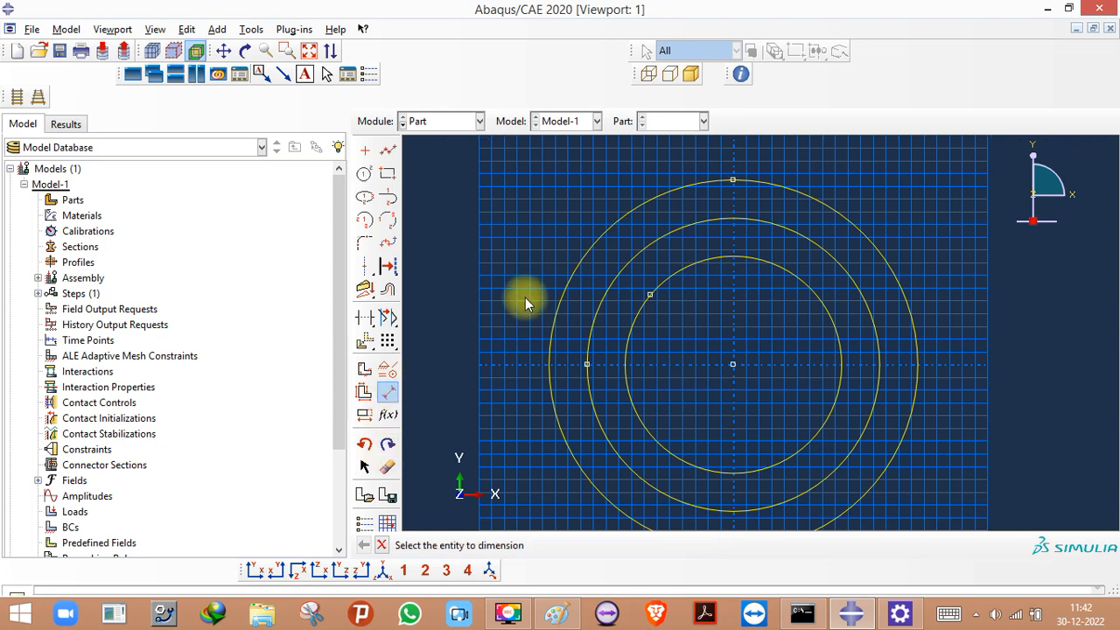
{"action": "left_click", "coordinate": [591, 360]}
{"action": "left_click", "coordinate": [551, 341]}
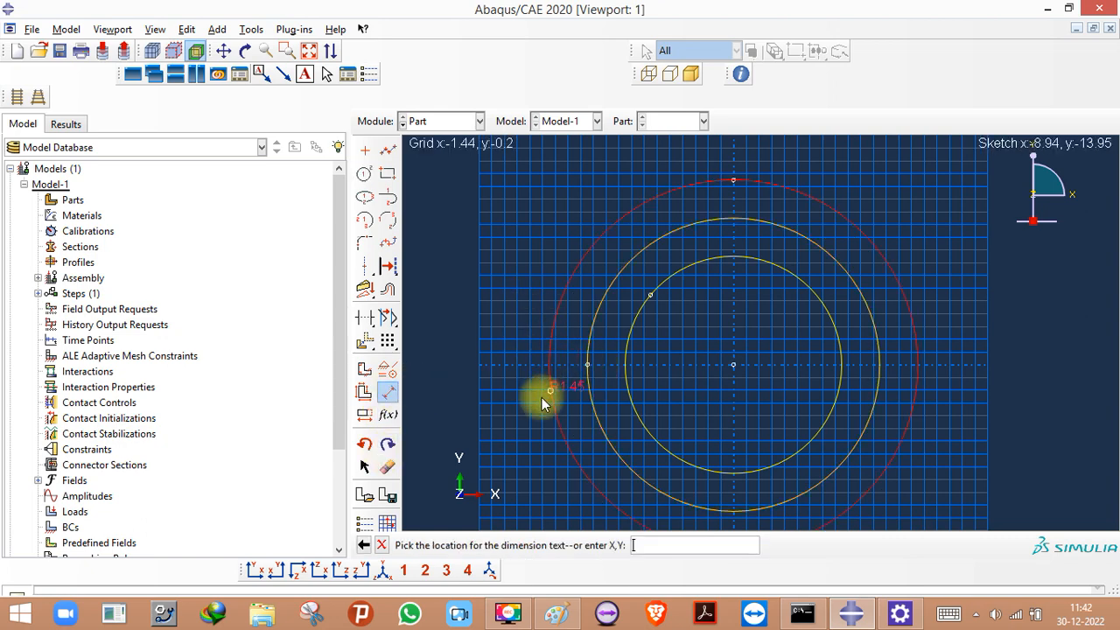
{"action": "left_click", "coordinate": [589, 343]}
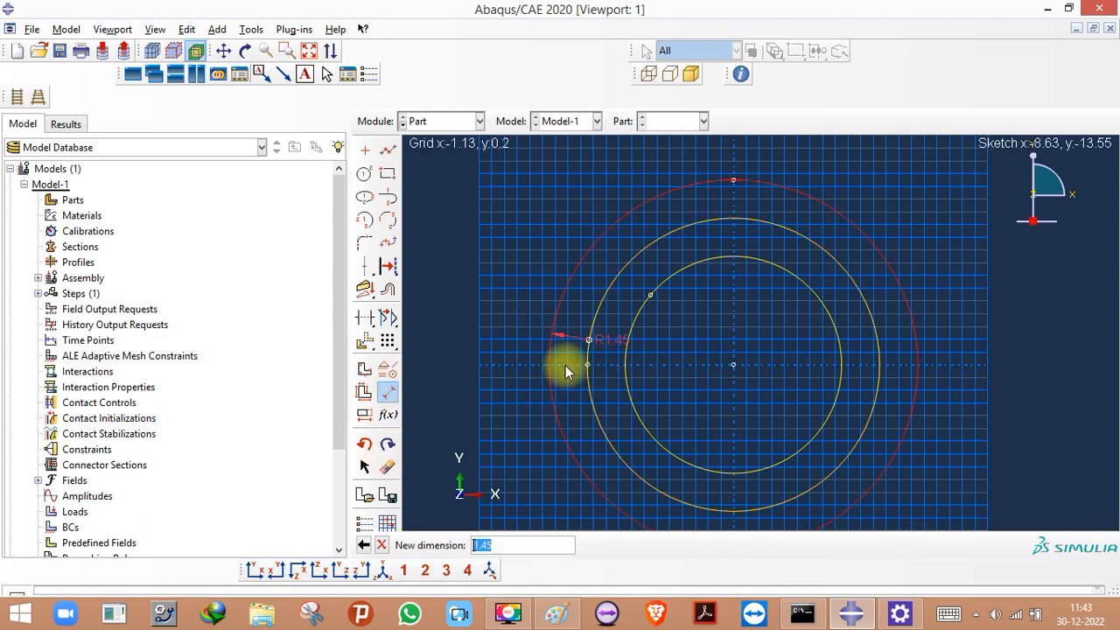
{"action": "key", "text": "Return"}
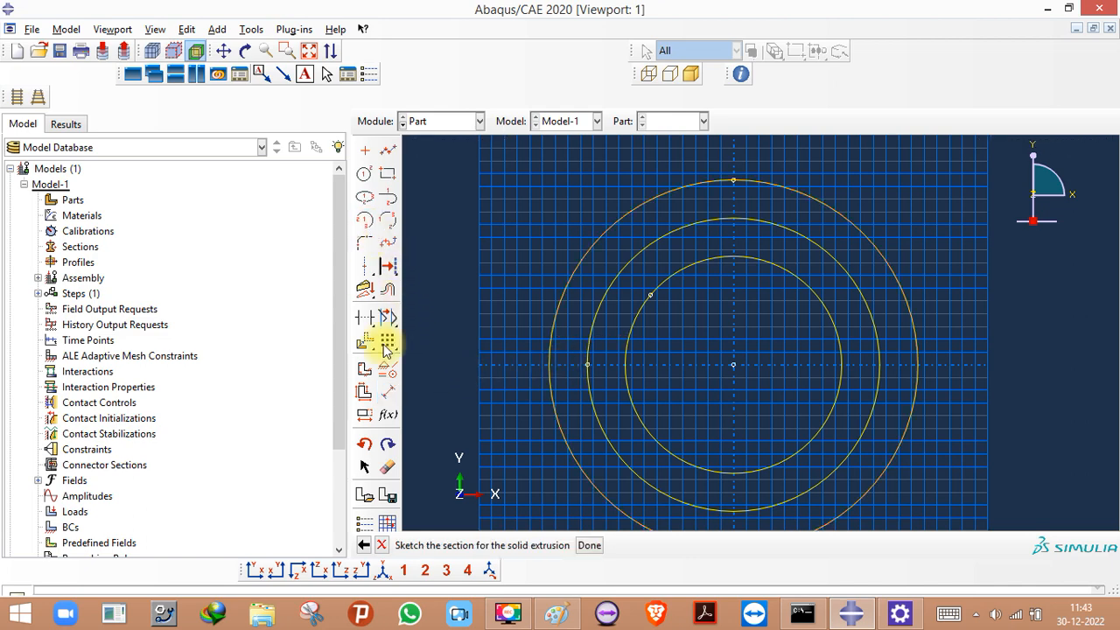
- Try selecting the concentric circles one after another for deletion
{"action": "left_click", "coordinate": [388, 466]}
{"action": "left_click", "coordinate": [550, 353]}
{"action": "left_click", "coordinate": [592, 345]}
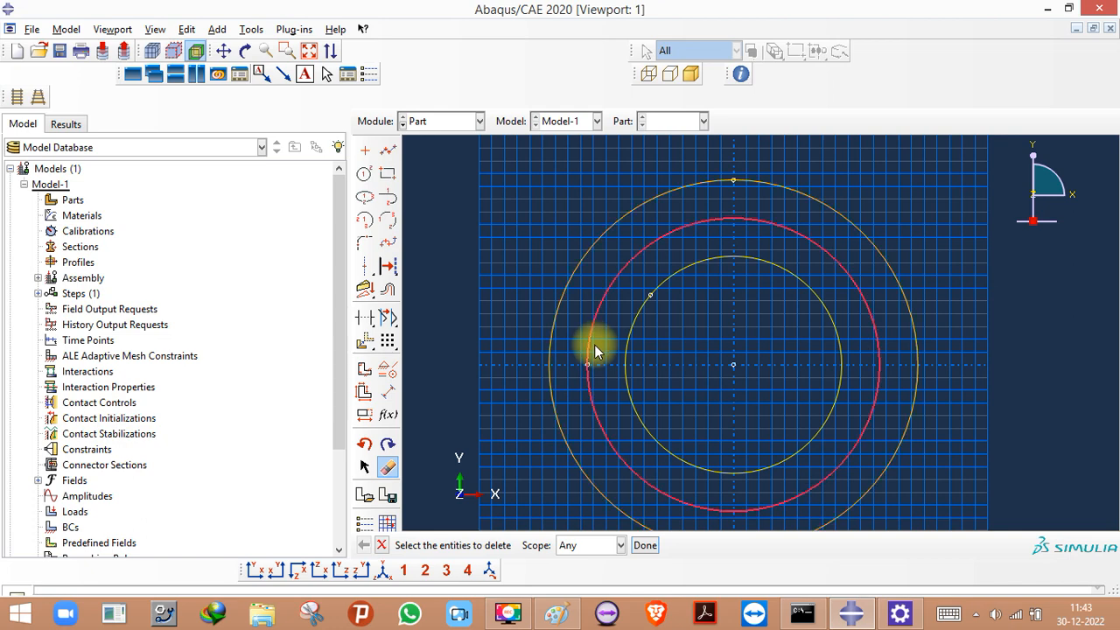
{"action": "left_click", "coordinate": [551, 334]}
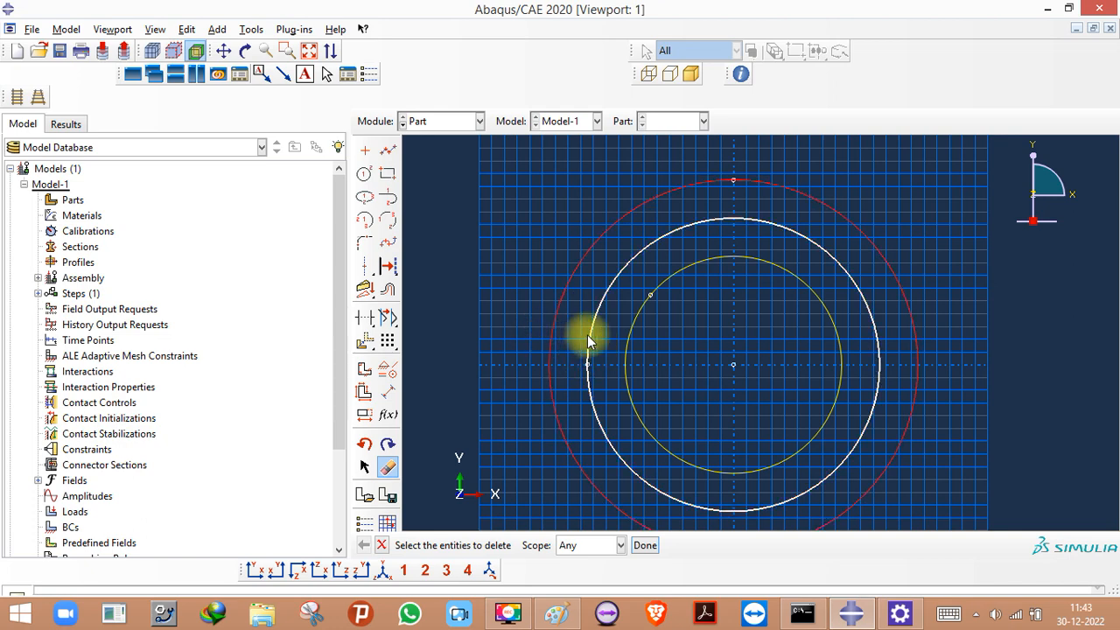
{"action": "left_click", "coordinate": [595, 345]}
{"action": "left_click", "coordinate": [553, 327]}
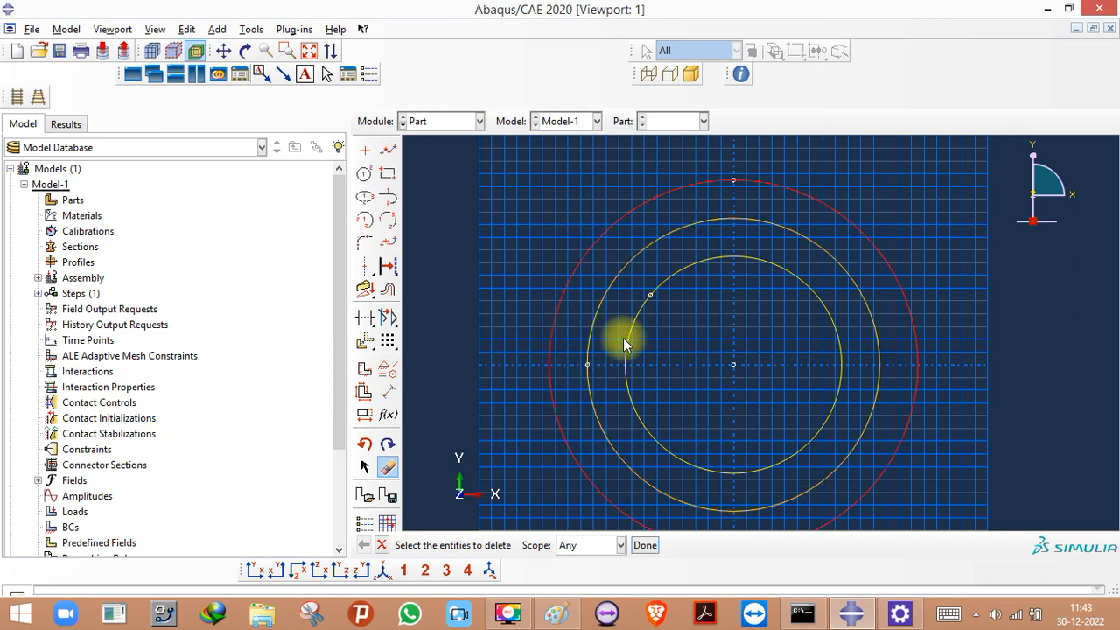
{"action": "left_click", "coordinate": [639, 323]}
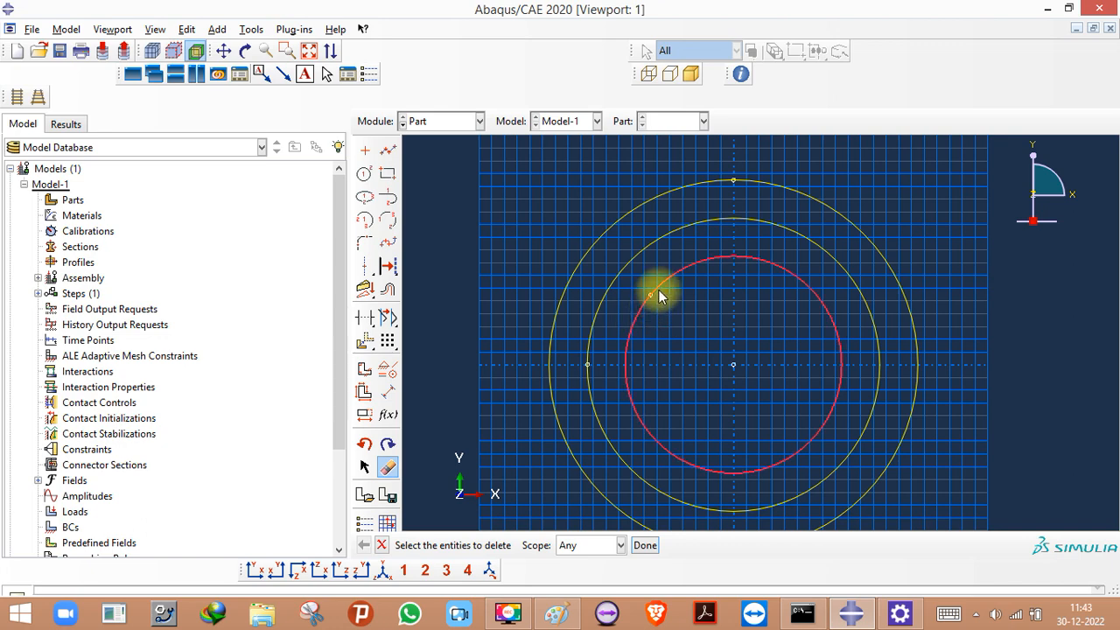
{"action": "scroll", "coordinate": [672, 282], "scroll_direction": "up", "scroll_amount": 2}
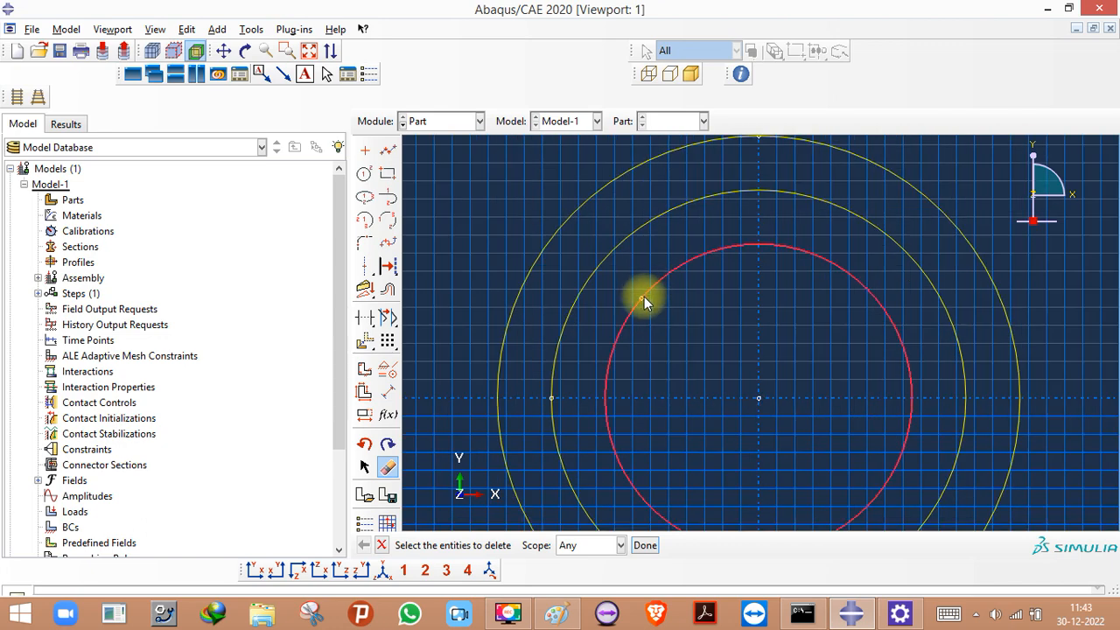
{"action": "scroll", "coordinate": [642, 301], "scroll_direction": "down", "scroll_amount": 2}
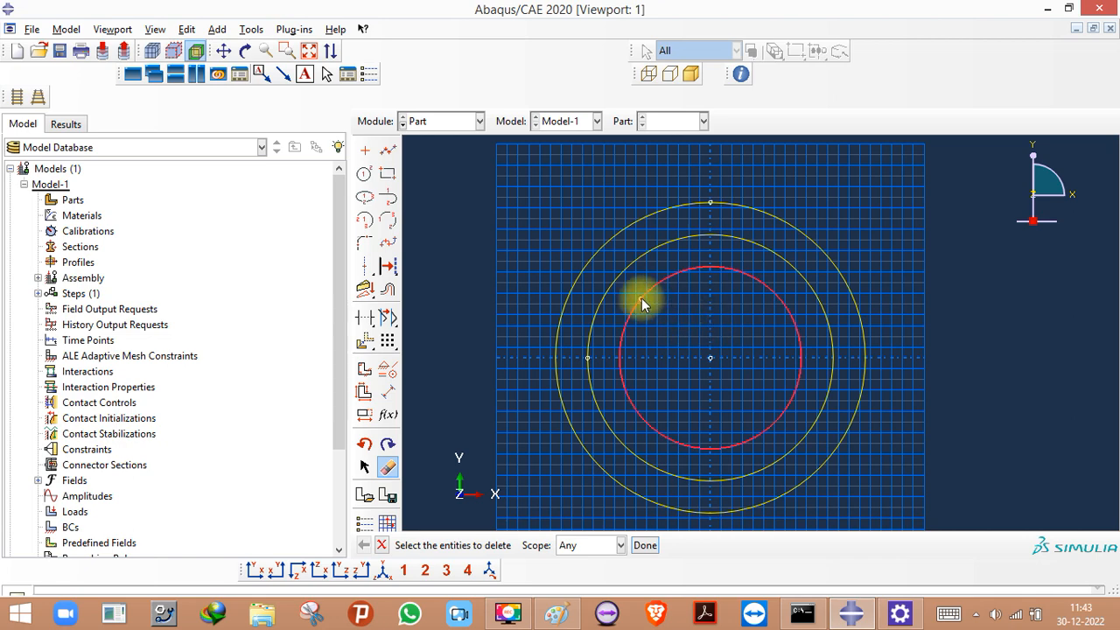
{"action": "scroll", "coordinate": [643, 303], "scroll_direction": "up", "scroll_amount": 2}
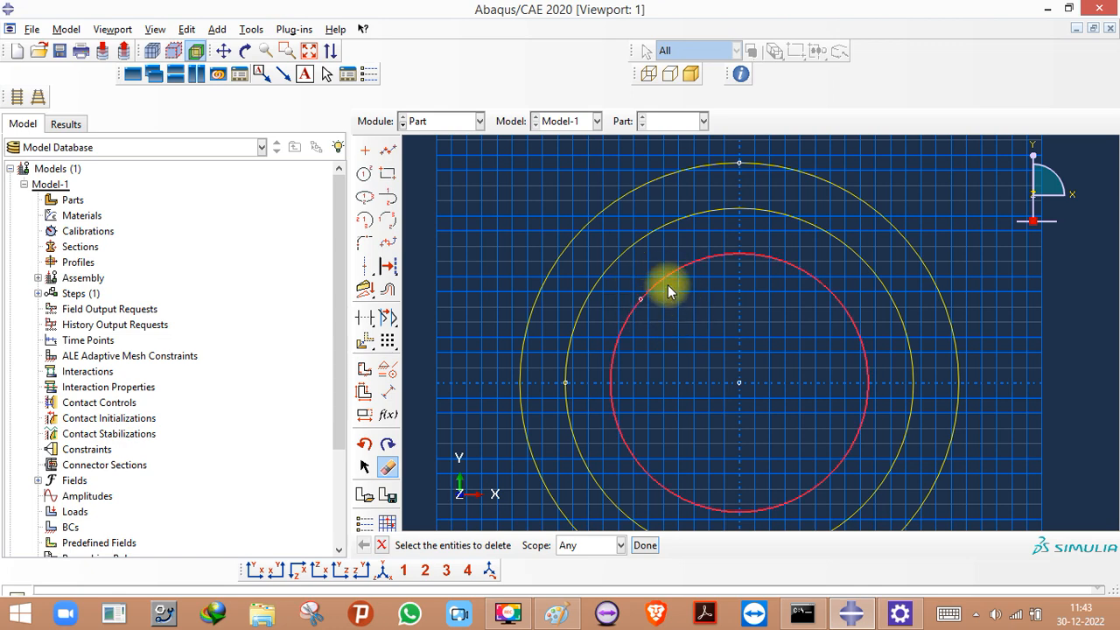
- Restart the entity deletion and delete the innermost circle
{"action": "left_click", "coordinate": [388, 466]}
{"action": "left_click", "coordinate": [388, 466]}
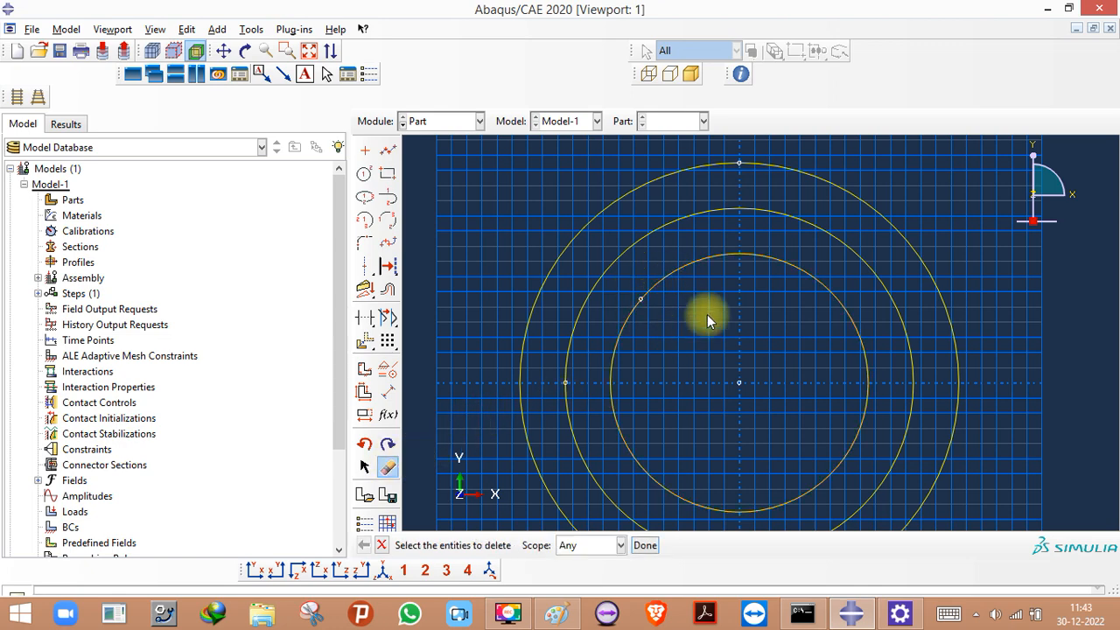
{"action": "left_click_drag", "start_coordinate": [662, 335], "coordinate": [850, 476]}
{"action": "left_click", "coordinate": [645, 545]}
- Delete the two remaining concentric circles together to empty the sketch
{"action": "scroll", "coordinate": [624, 383], "scroll_direction": "up", "scroll_amount": 3}
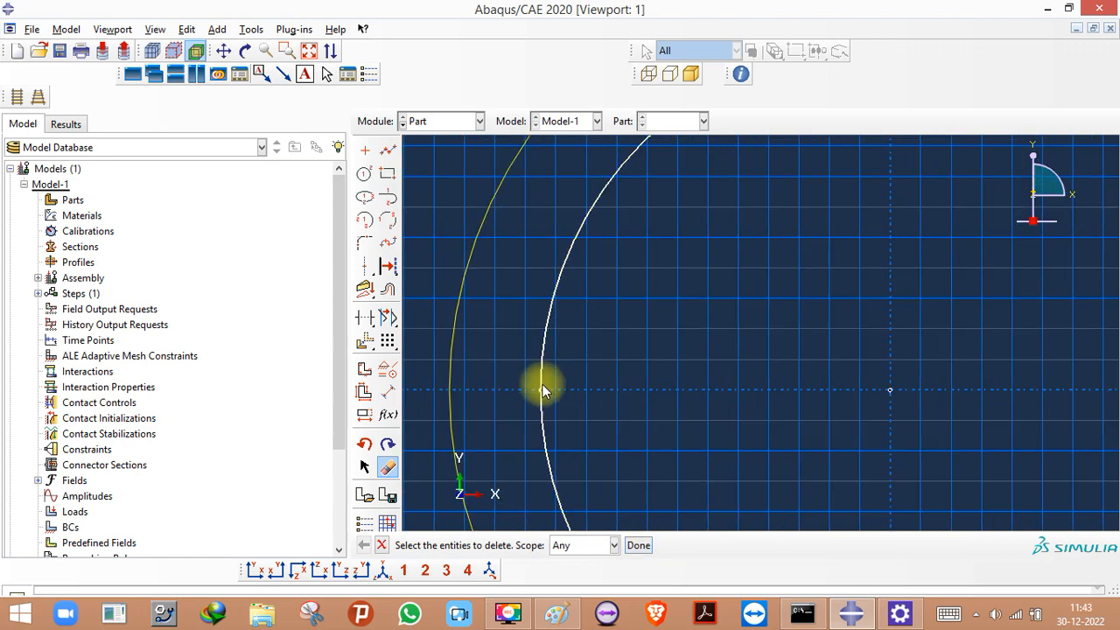
{"action": "scroll", "coordinate": [551, 389], "scroll_direction": "down", "scroll_amount": 5}
{"action": "scroll", "coordinate": [633, 257], "scroll_direction": "up", "scroll_amount": 6}
{"action": "scroll", "coordinate": [687, 259], "scroll_direction": "down", "scroll_amount": 5}
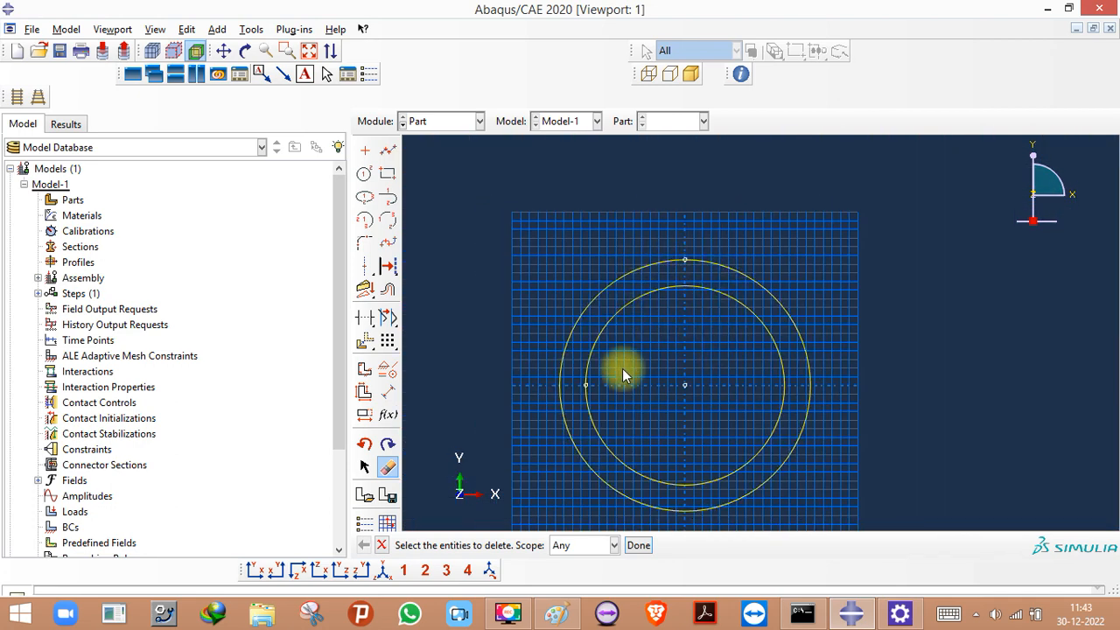
{"action": "left_click", "coordinate": [388, 467]}
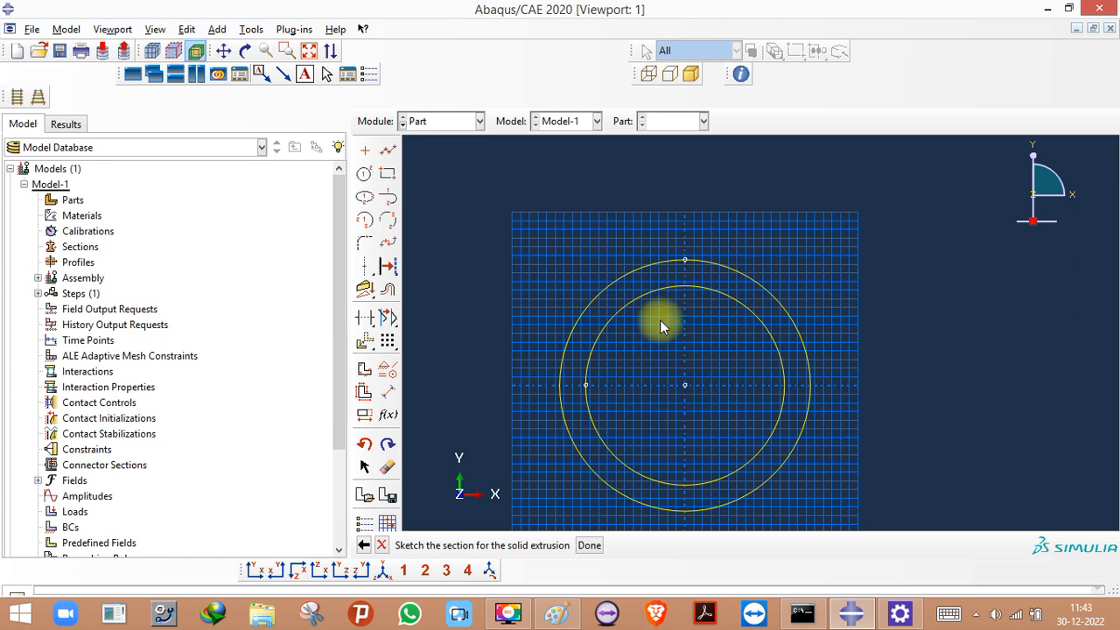
{"action": "left_click", "coordinate": [388, 468]}
{"action": "mouse_move", "coordinate": [593, 255]}
{"action": "left_mouse_down"}
{"action": "mouse_move", "coordinate": [832, 475]}
{"action": "mouse_move", "coordinate": [835, 517]}
{"action": "left_mouse_up"}
{"action": "left_click", "coordinate": [648, 547]}
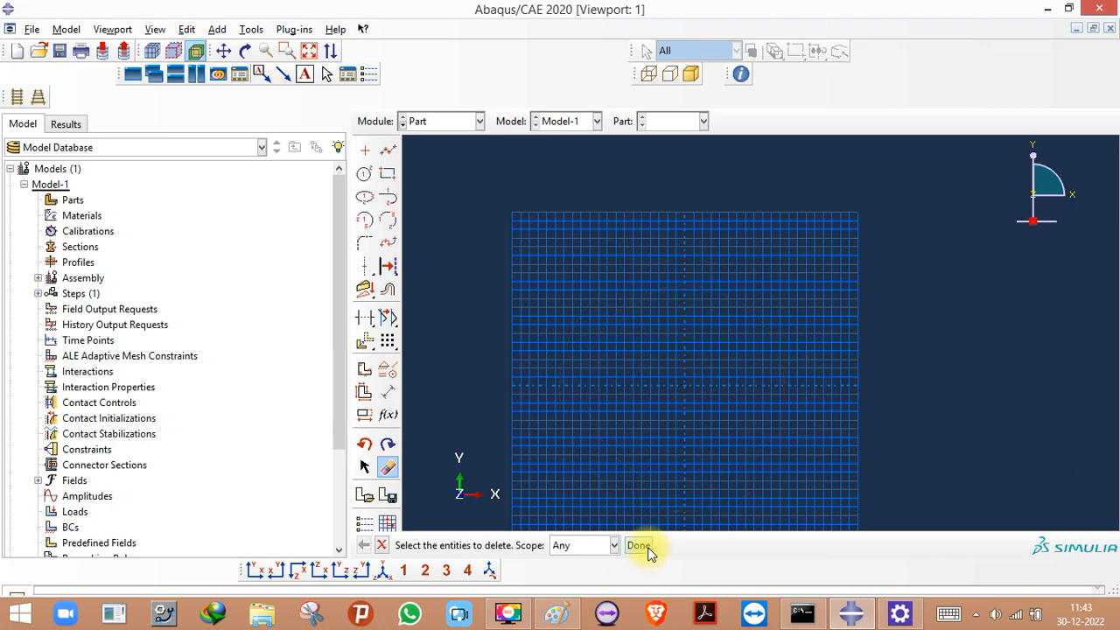
- Sketch an ellipse centred on the origin with a horizontal major radius of about 1.5 and a minor radius of about 0.68
{"action": "left_click", "coordinate": [365, 201]}
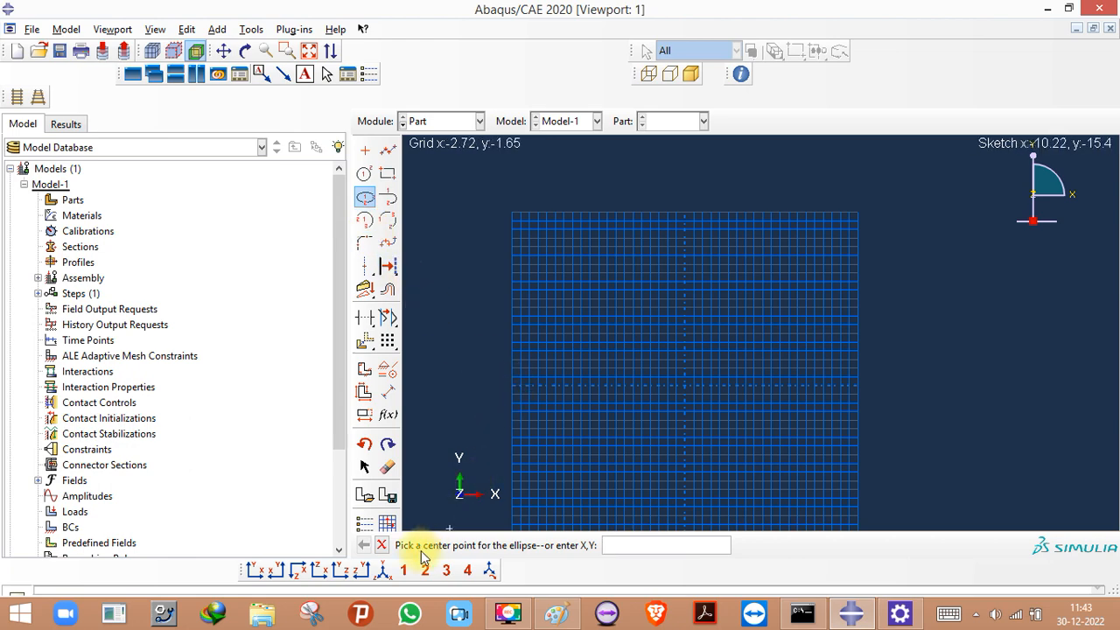
{"action": "left_click", "coordinate": [686, 386]}
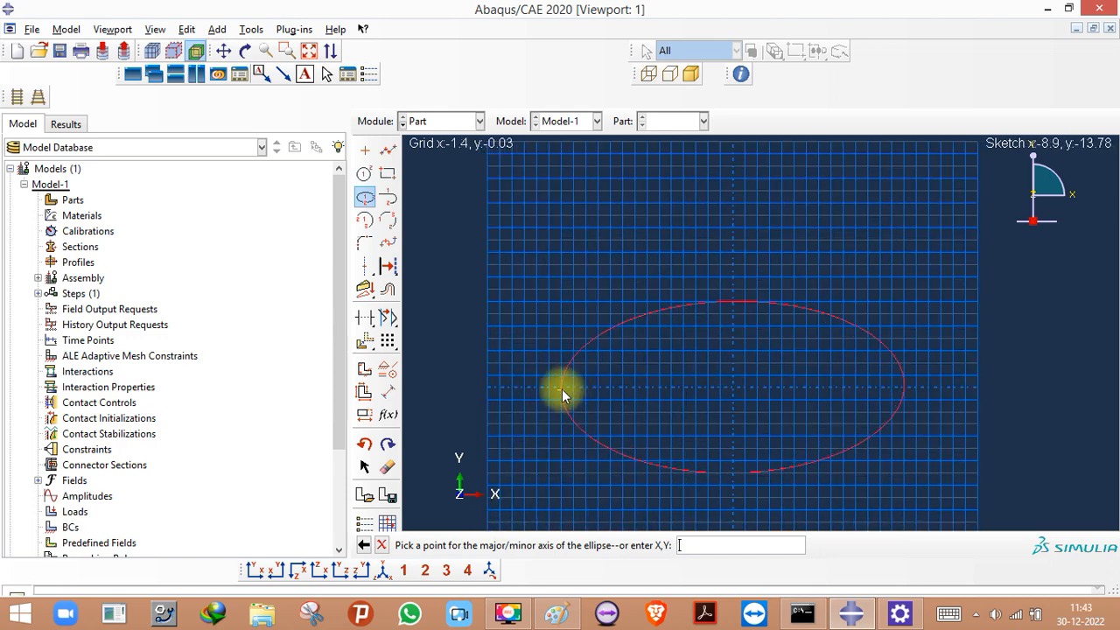
{"action": "left_click", "coordinate": [549, 387]}
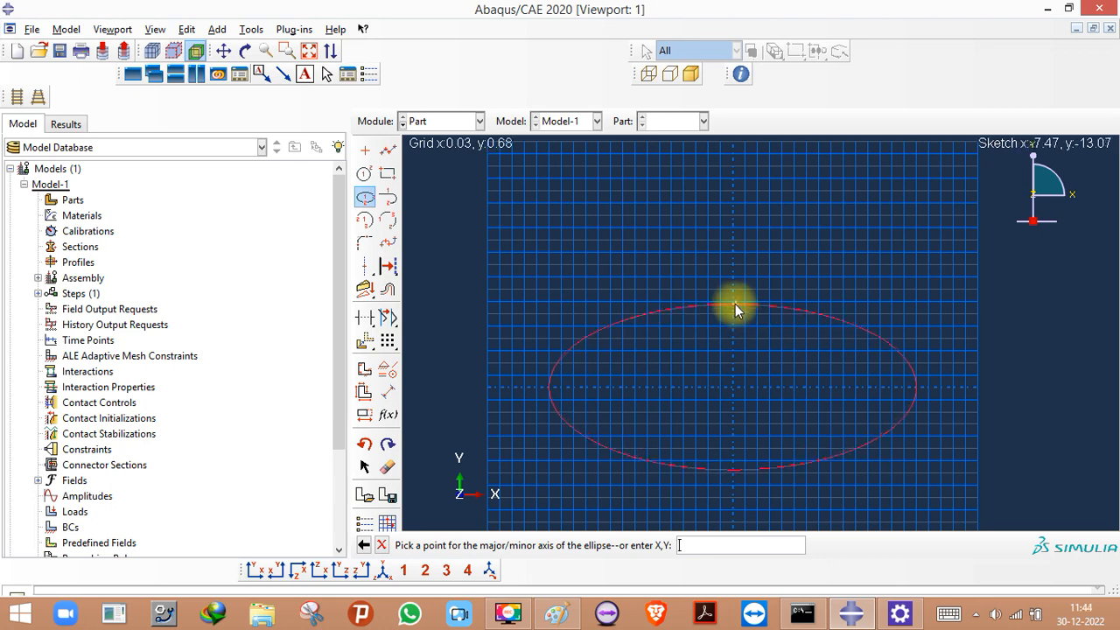
{"action": "left_click", "coordinate": [738, 306]}
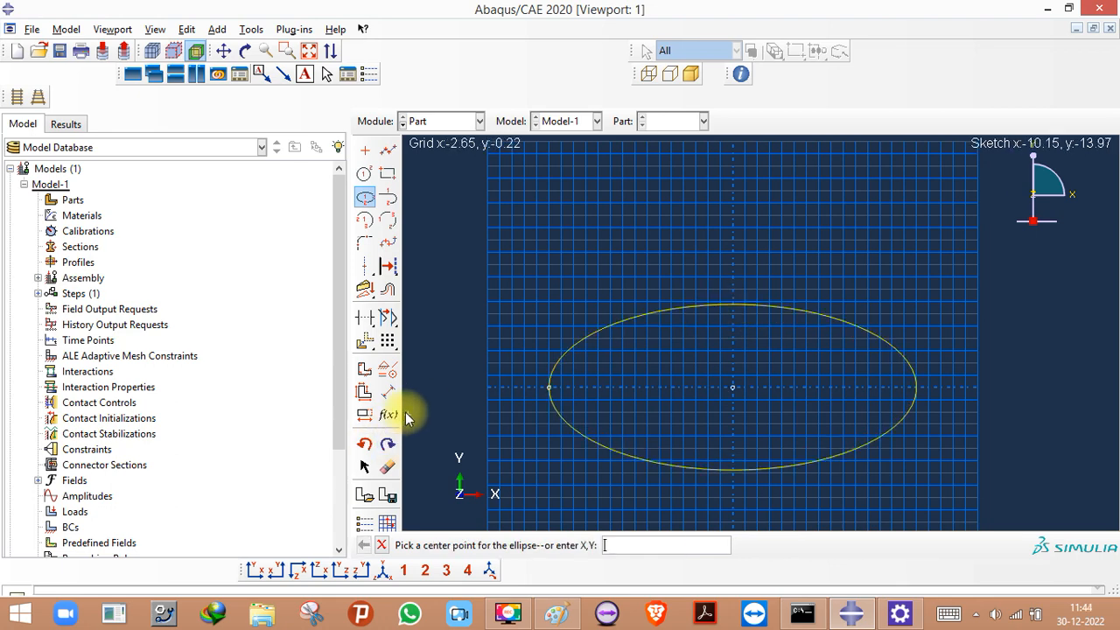
- Try to dimension the ellipse's major radius, leave the command, and keep the current sketch open
{"action": "left_click", "coordinate": [388, 392]}
{"action": "left_click", "coordinate": [563, 411]}
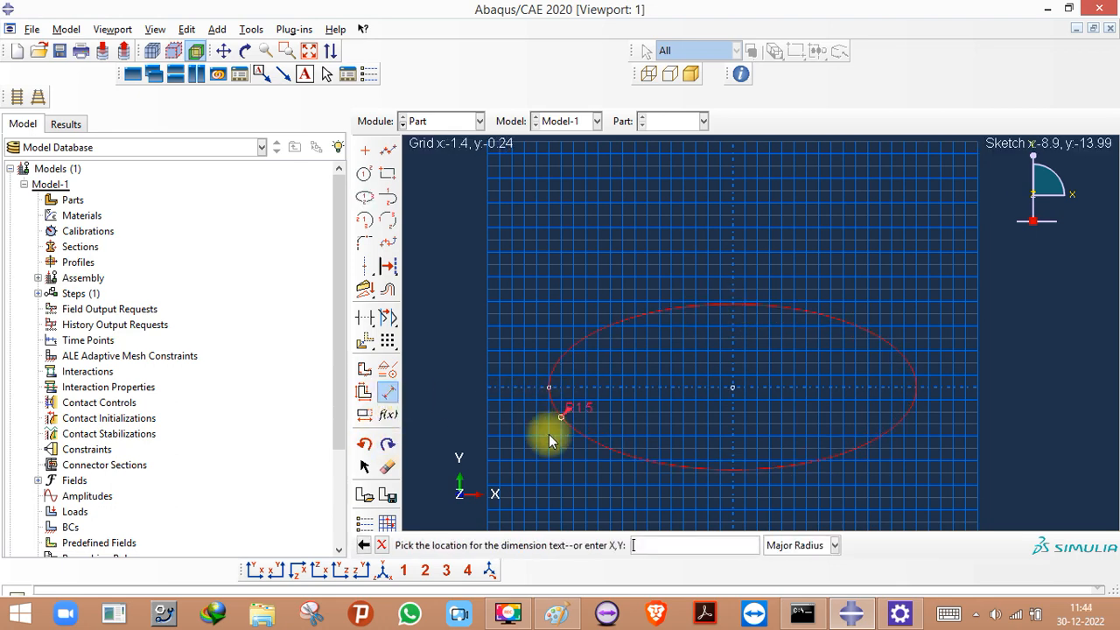
{"action": "left_click", "coordinate": [364, 546]}
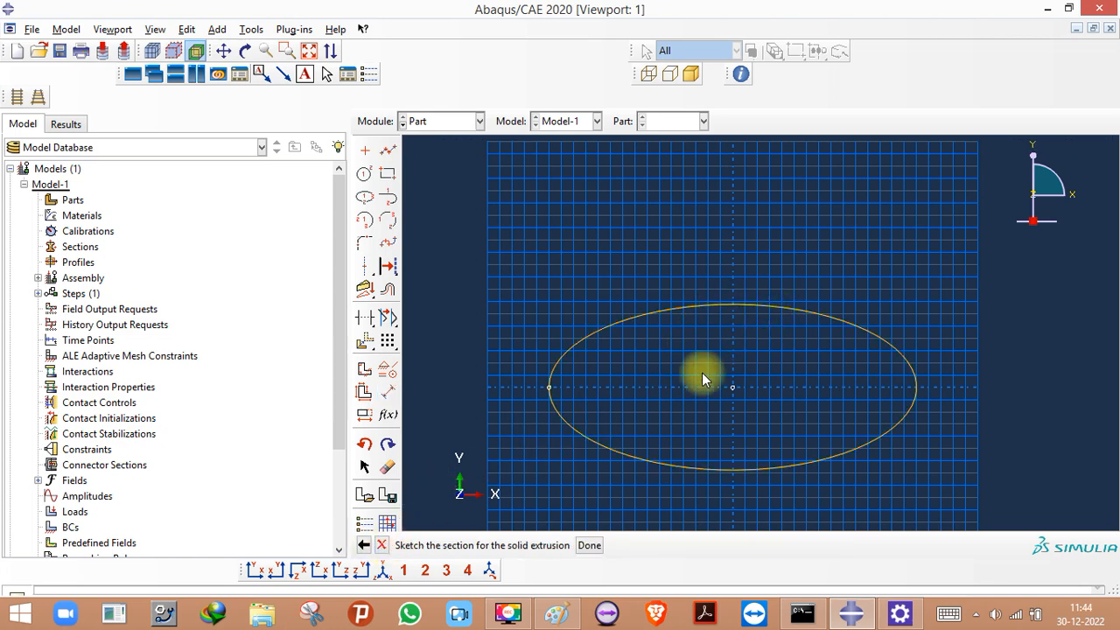
{"action": "key", "text": "Escape"}
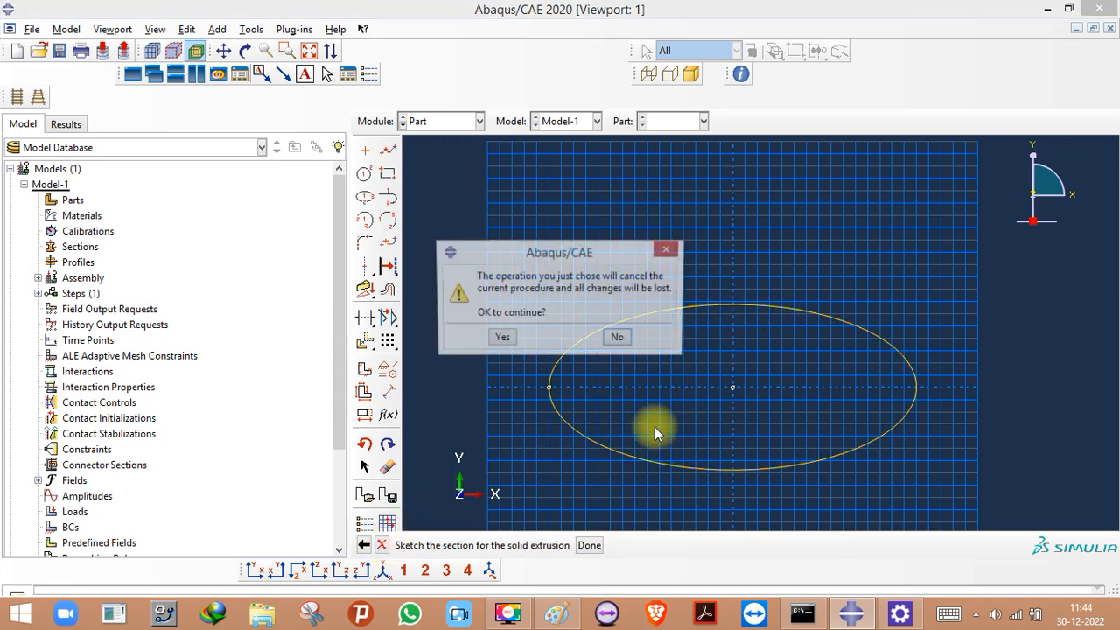
{"action": "left_click", "coordinate": [618, 340]}
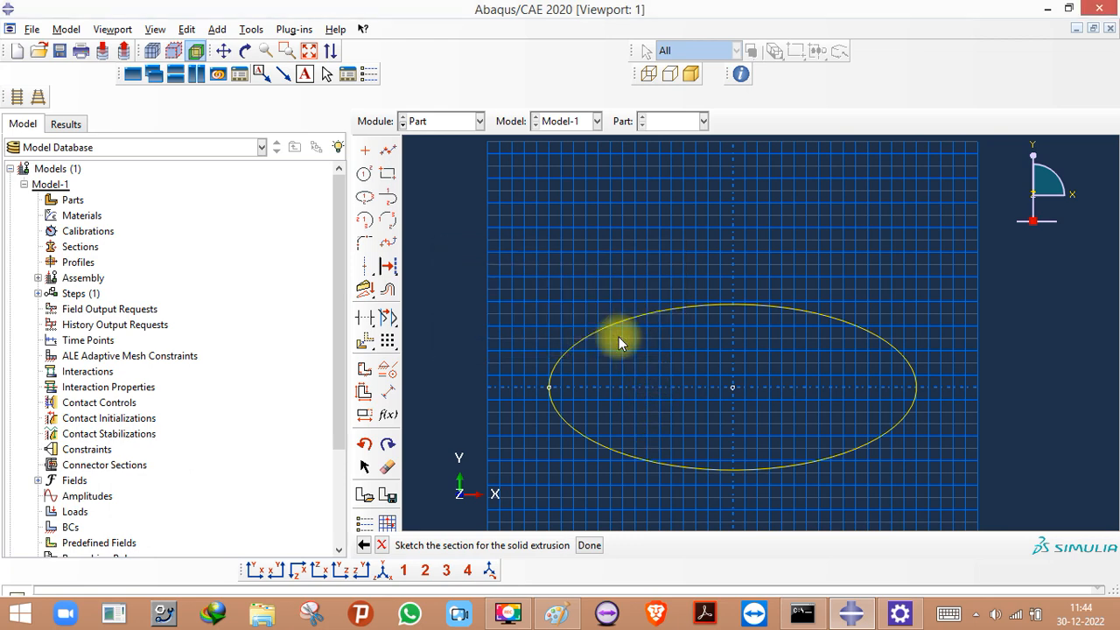
- Delete the whole ellipse from the sketch
{"action": "left_click", "coordinate": [390, 467]}
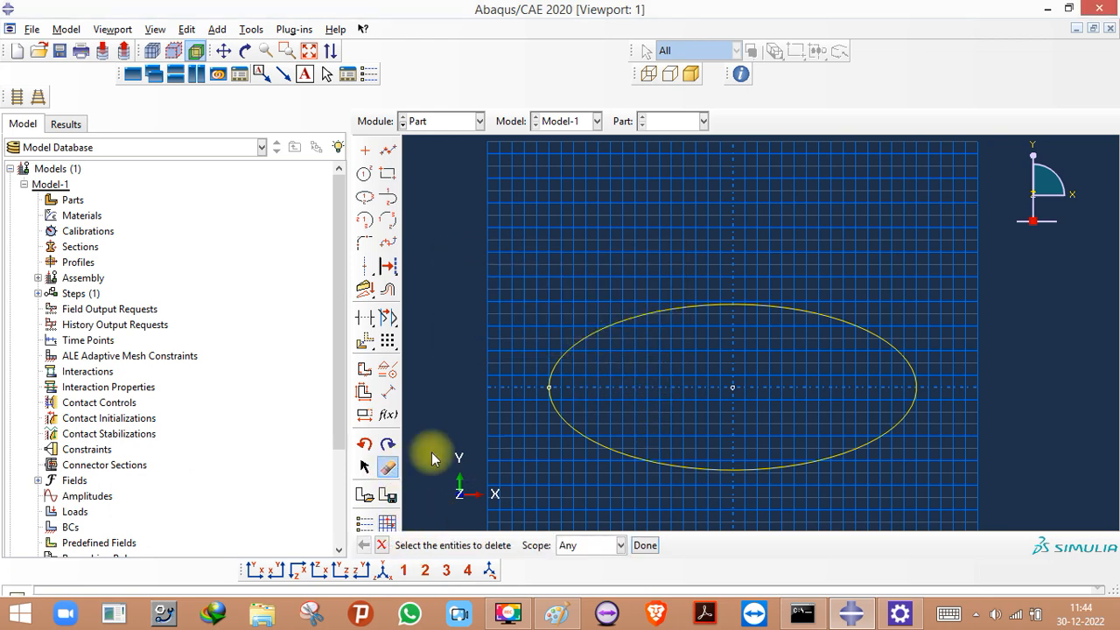
{"action": "left_click_drag", "start_coordinate": [528, 251], "coordinate": [931, 513]}
{"action": "left_click", "coordinate": [646, 546]}
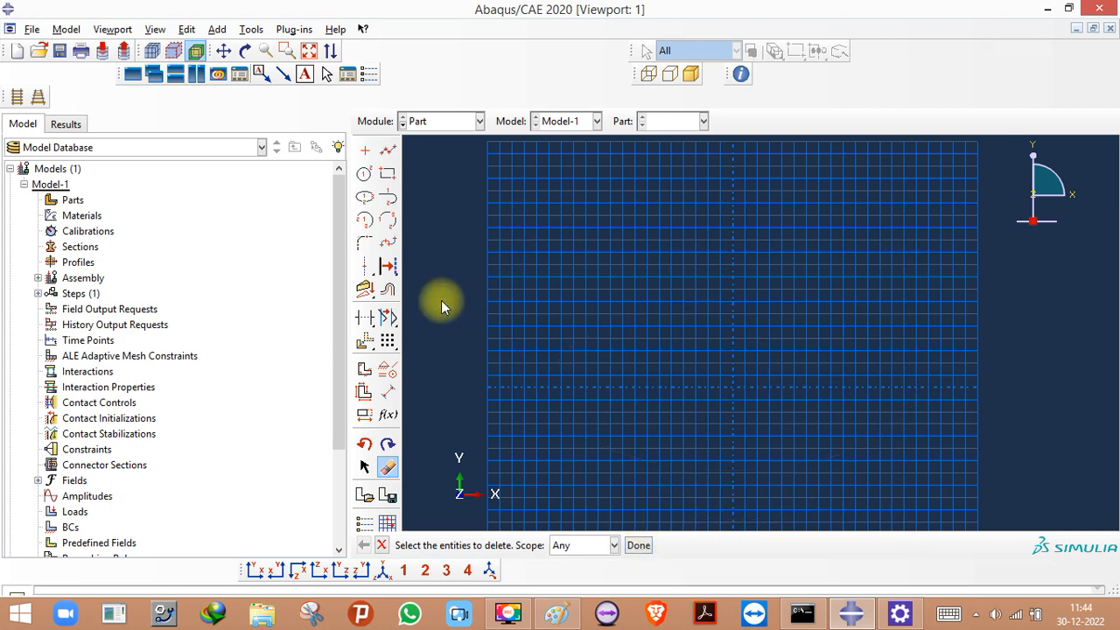
- Place a horizontal construction line at the origin, at about y = 0.03
{"action": "left_click", "coordinate": [364, 270]}
{"action": "left_click", "coordinate": [412, 268]}
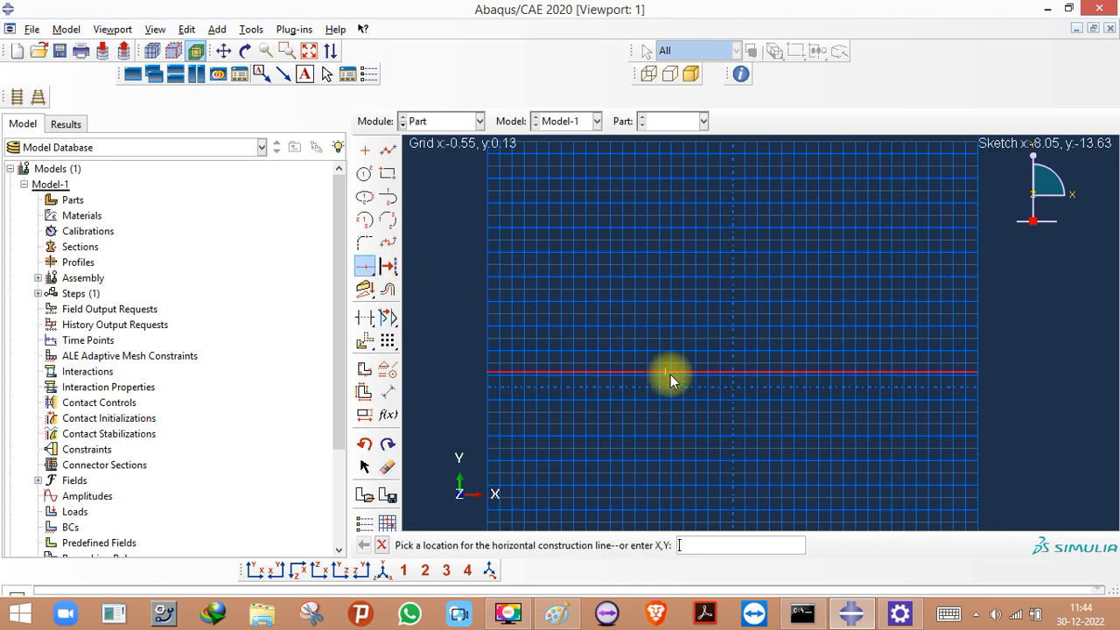
{"action": "left_click", "coordinate": [733, 388]}
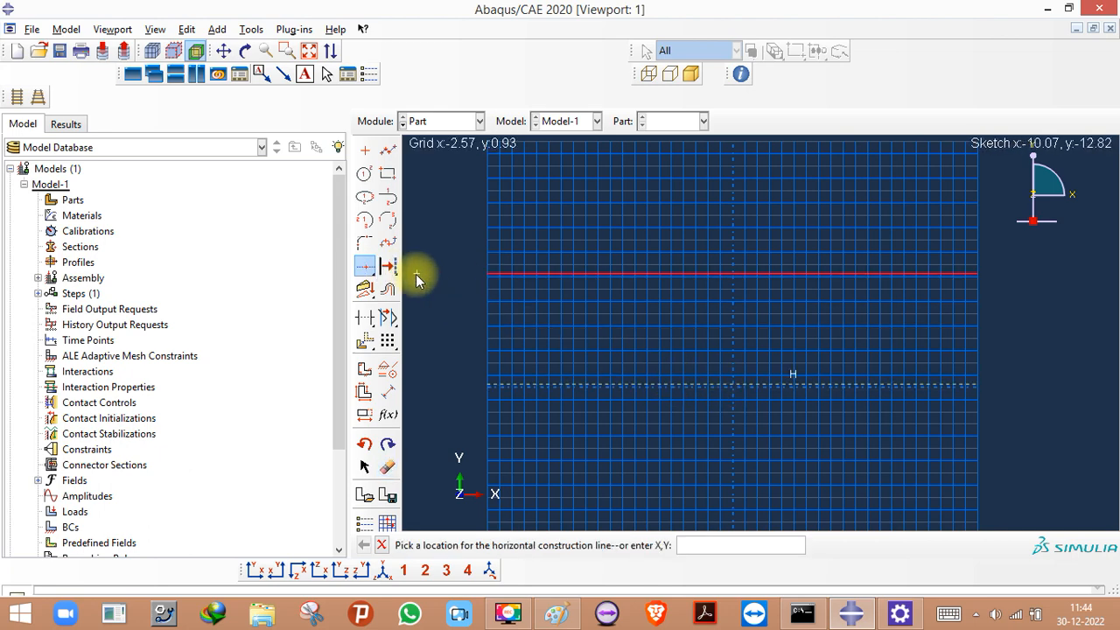
- Start a vertical construction line and turn off the display of the major gridlines in the sketcher options
{"action": "left_click", "coordinate": [366, 270]}
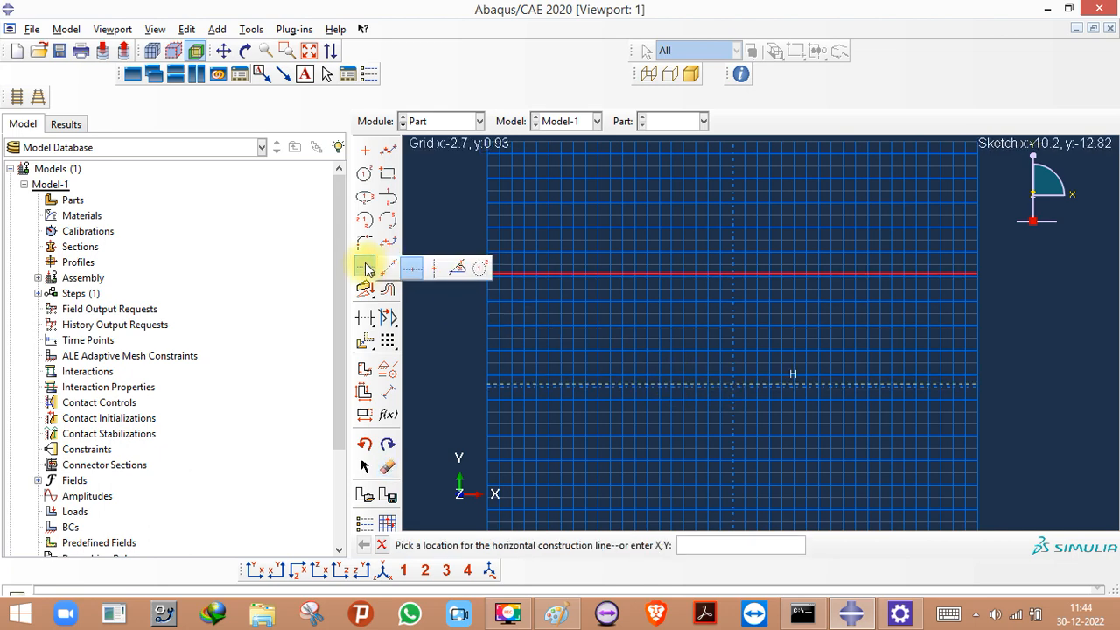
{"action": "left_click", "coordinate": [436, 268]}
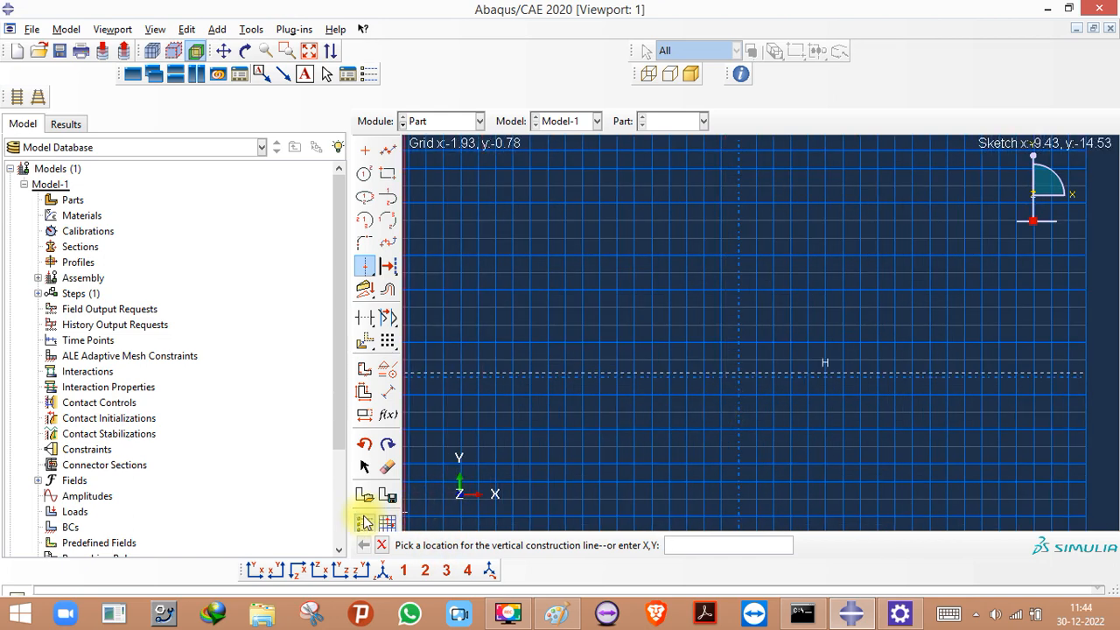
{"action": "left_click", "coordinate": [387, 522]}
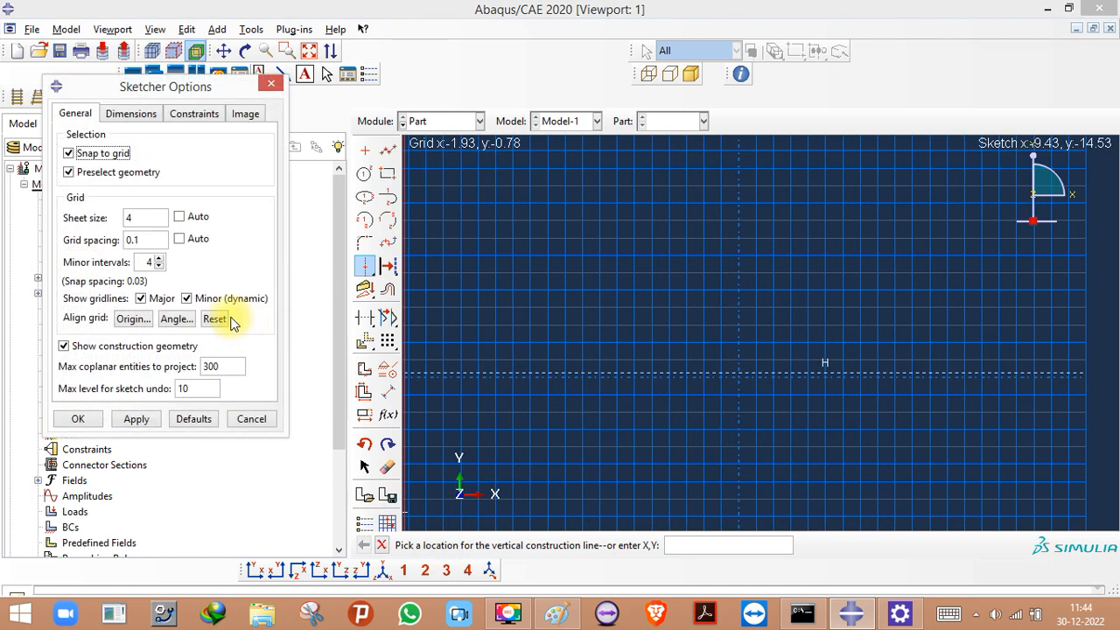
{"action": "left_click", "coordinate": [140, 298]}
{"action": "left_click", "coordinate": [136, 419]}
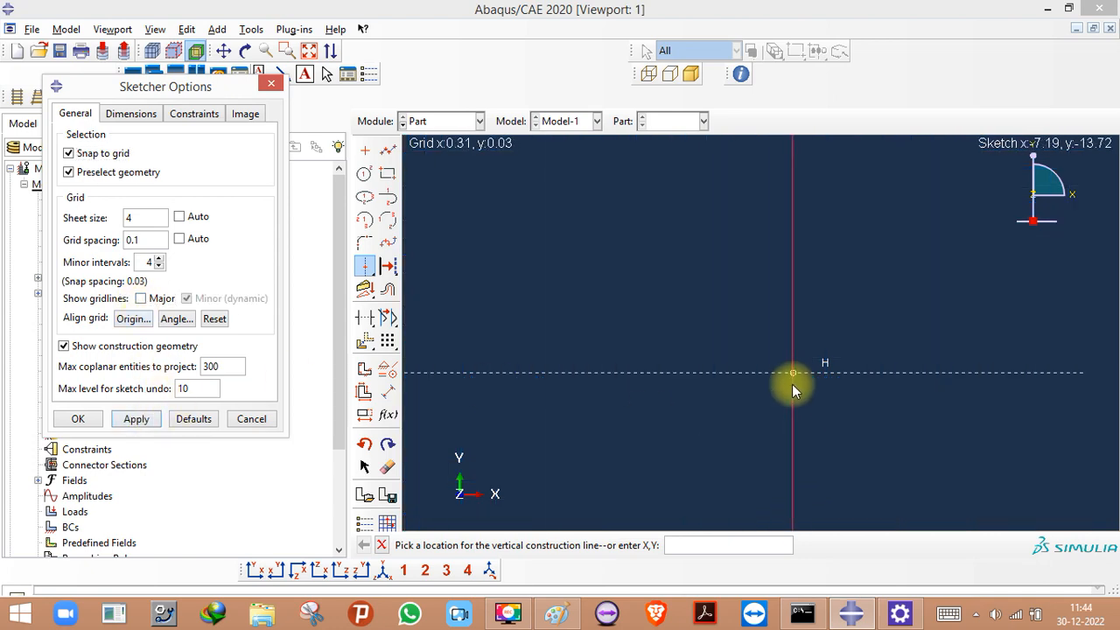
{"action": "left_click", "coordinate": [272, 84]}
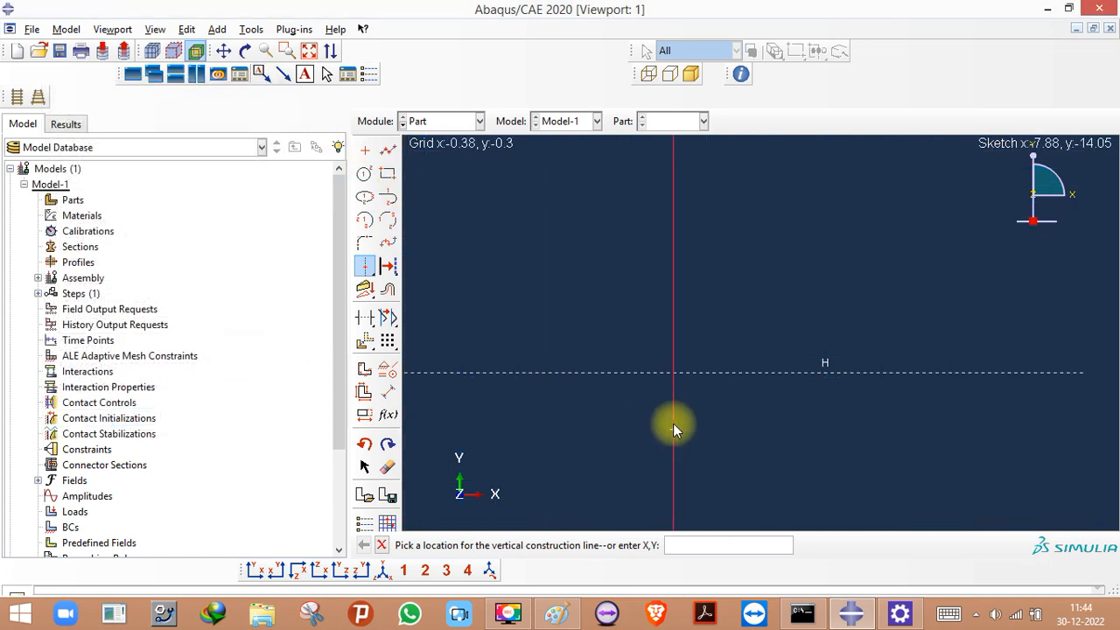
- Place the vertical construction line across the horizontal one at about x = 0.1 and end the command
{"action": "left_click", "coordinate": [760, 373]}
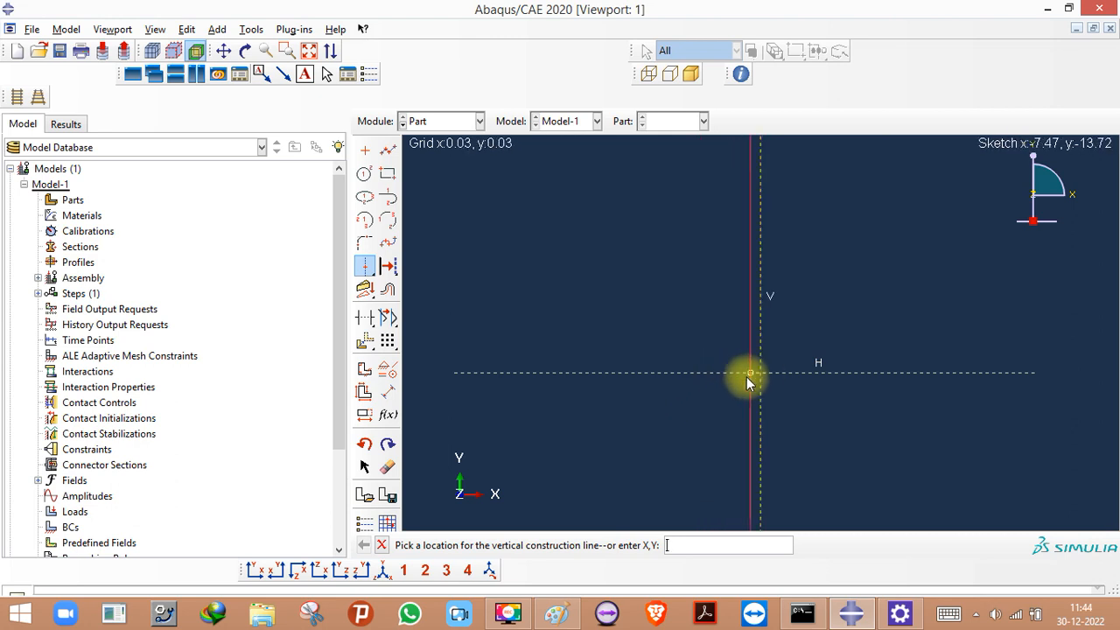
{"action": "left_click", "coordinate": [381, 546]}
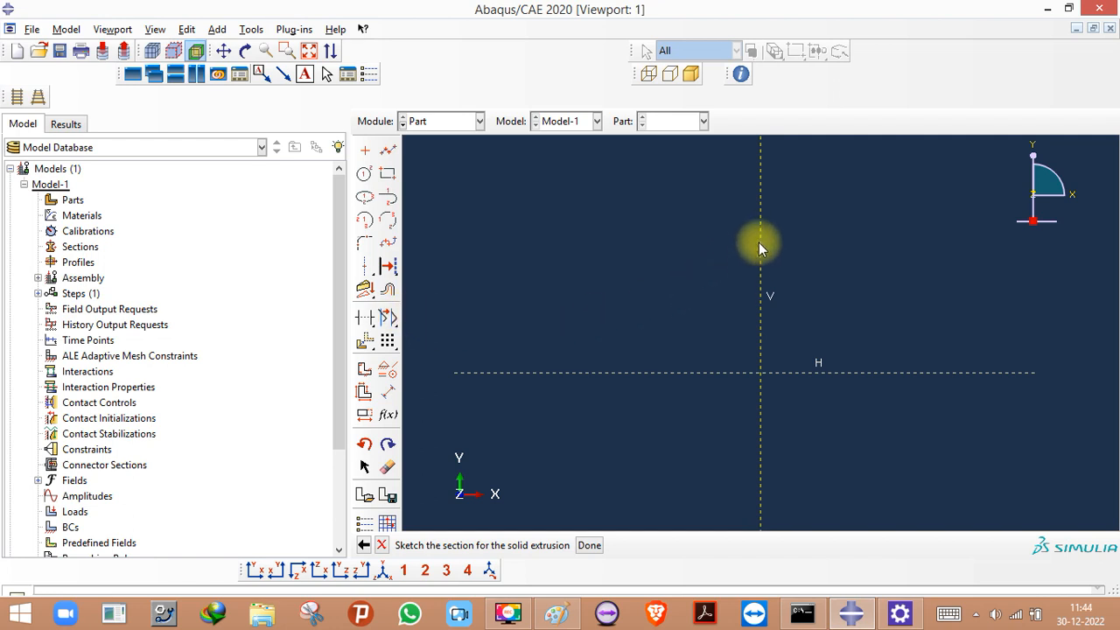
{"action": "scroll", "coordinate": [769, 359], "scroll_direction": "down", "scroll_amount": 1}
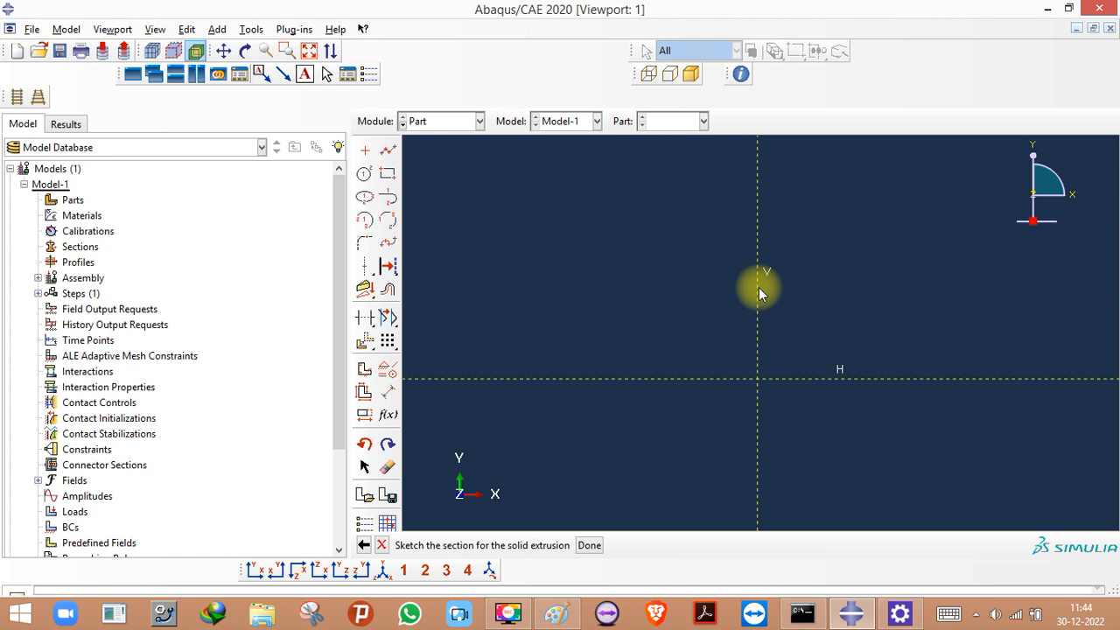
{"action": "scroll", "coordinate": [759, 337], "scroll_direction": "up", "scroll_amount": 1}
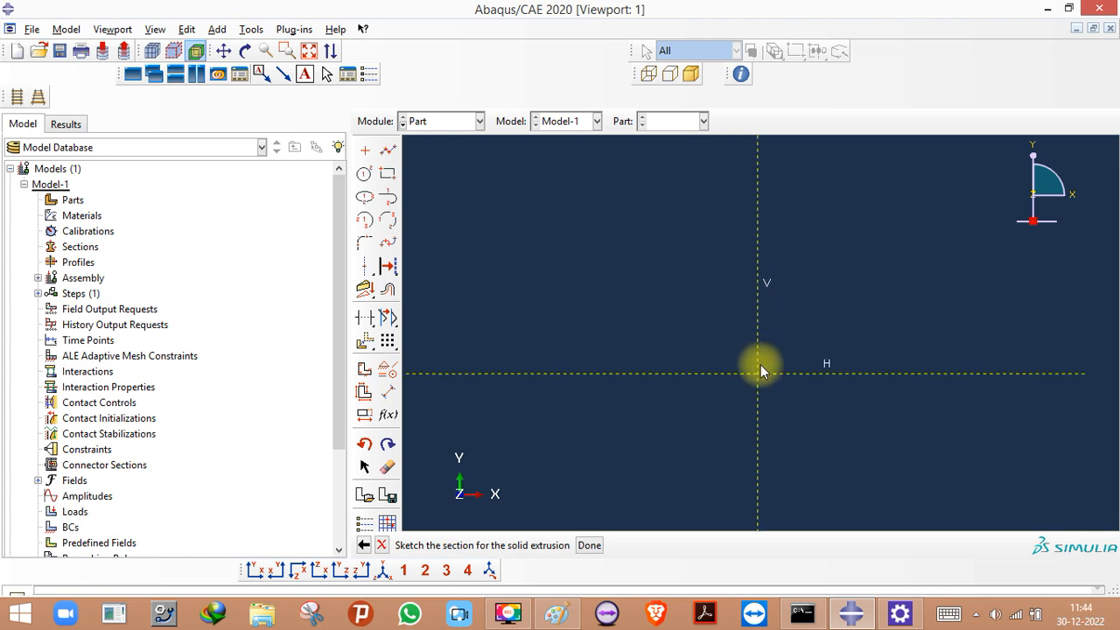
{"action": "scroll", "coordinate": [762, 374], "scroll_direction": "down", "scroll_amount": 1}
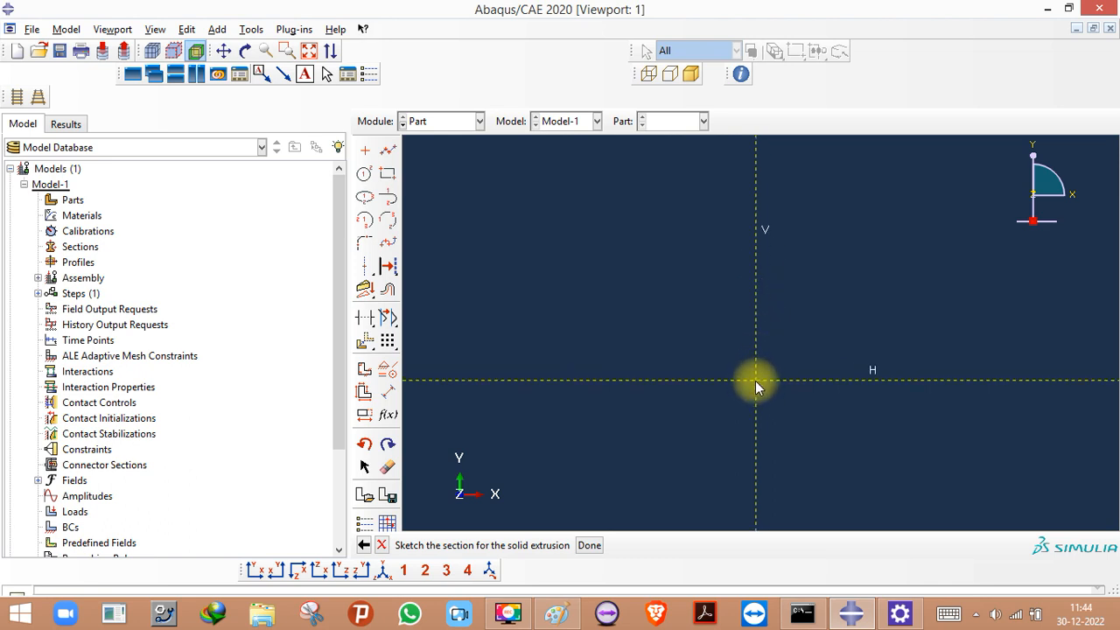
{"action": "scroll", "coordinate": [753, 353], "scroll_direction": "up", "scroll_amount": 1}
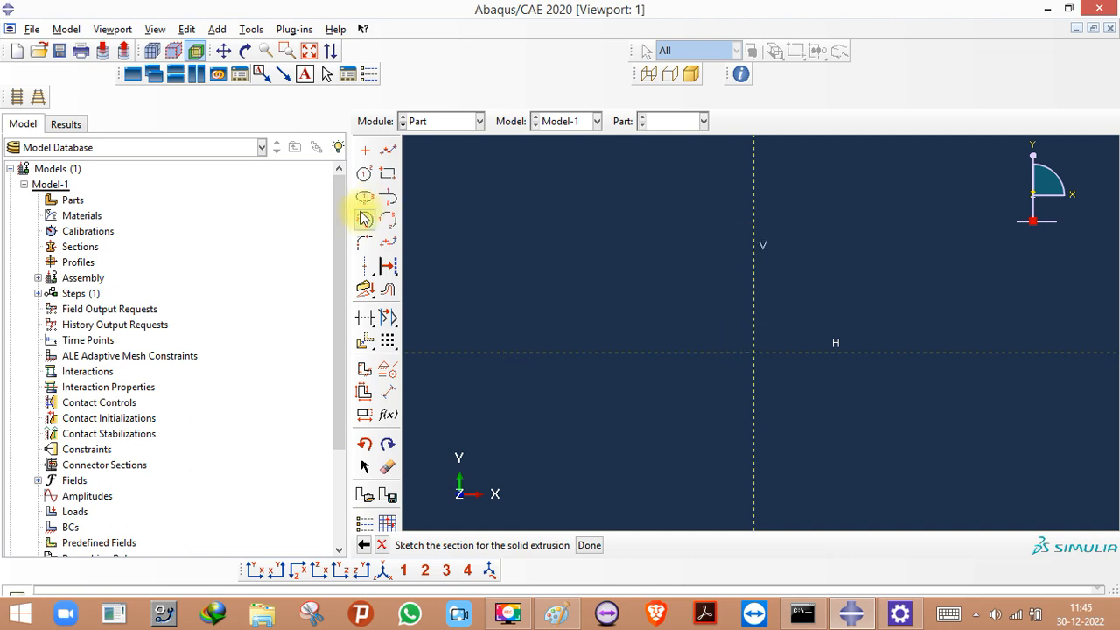
- Add a second horizontal construction line about 0.78 above the first and a second vertical one left of the first
{"action": "left_click_drag", "start_coordinate": [364, 273], "coordinate": [427, 267]}
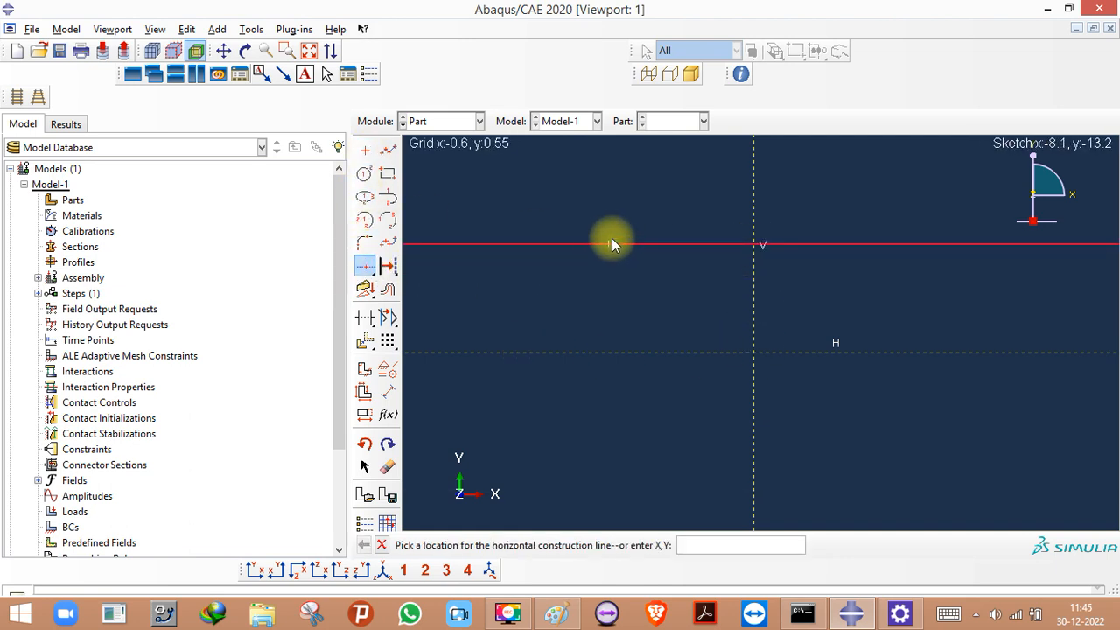
{"action": "left_click", "coordinate": [623, 192]}
{"action": "scroll", "coordinate": [710, 306], "scroll_direction": "up", "scroll_amount": 1}
{"action": "left_click_drag", "start_coordinate": [364, 270], "coordinate": [435, 271]}
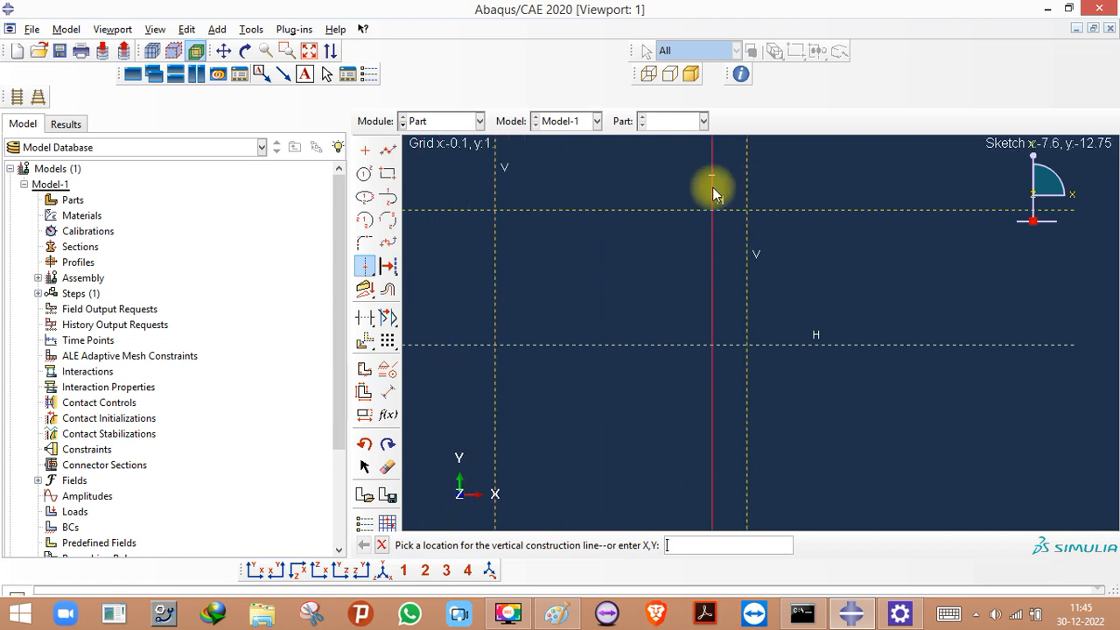
{"action": "left_click", "coordinate": [366, 267]}
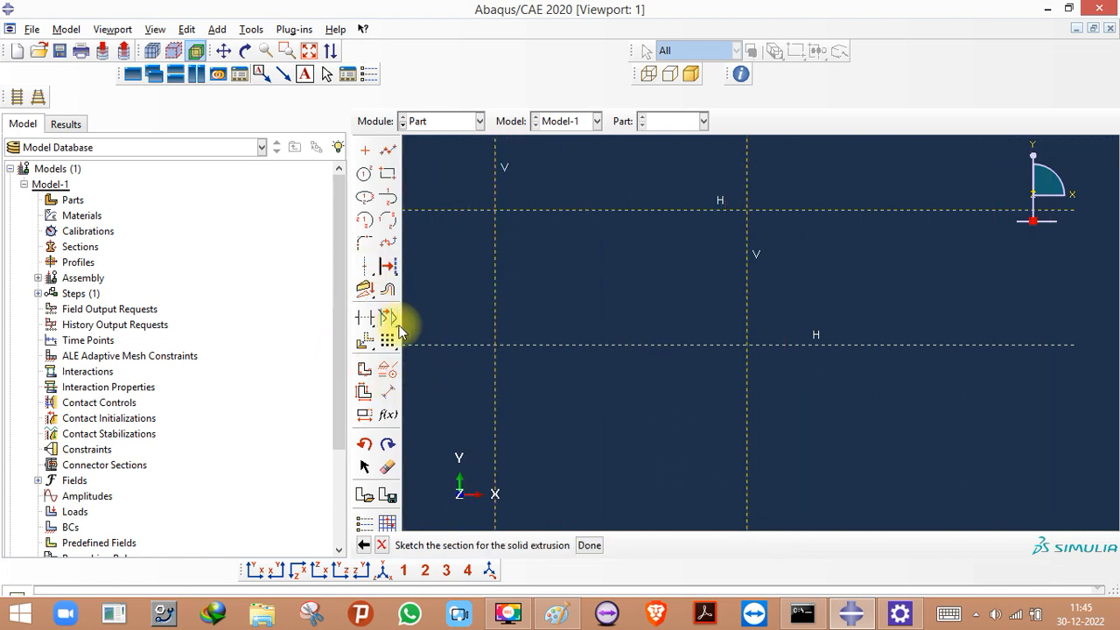
- Dimension the distance between the two horizontal construction lines and set it to 1
{"action": "left_click", "coordinate": [387, 394]}
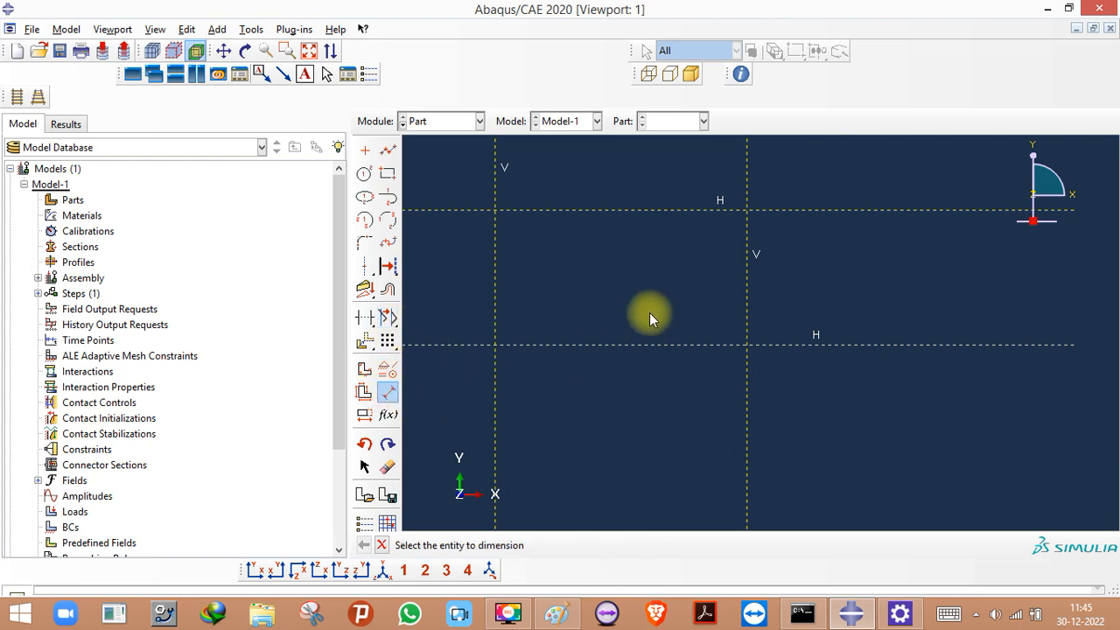
{"action": "left_click", "coordinate": [804, 212]}
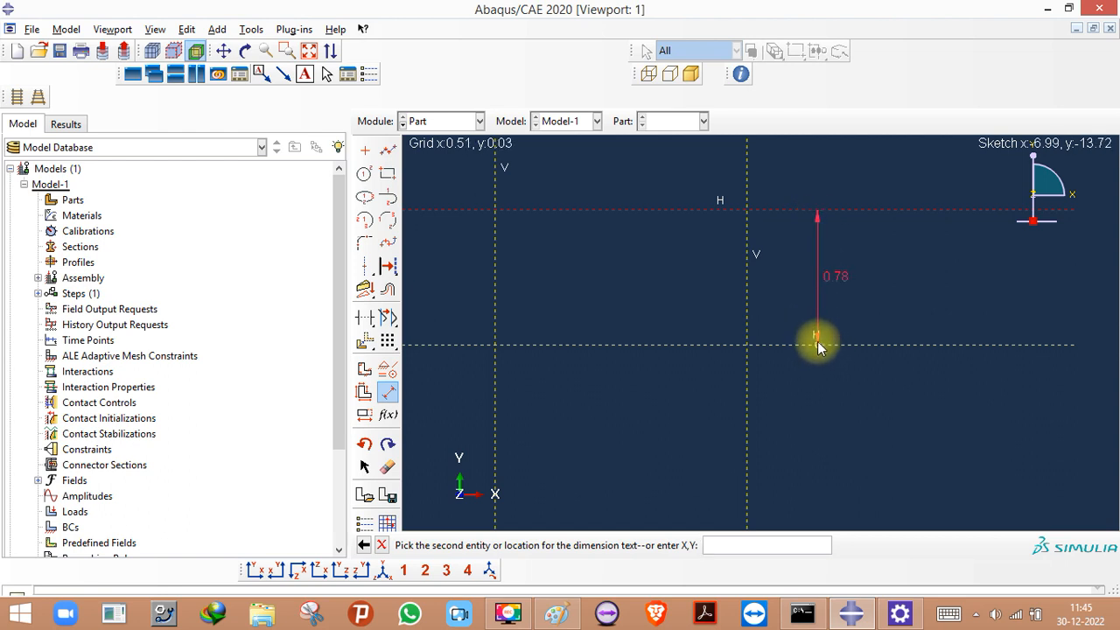
{"action": "left_click", "coordinate": [853, 345]}
{"action": "left_click", "coordinate": [872, 300]}
{"action": "type", "text": "1"}
{"action": "key", "text": "Return"}
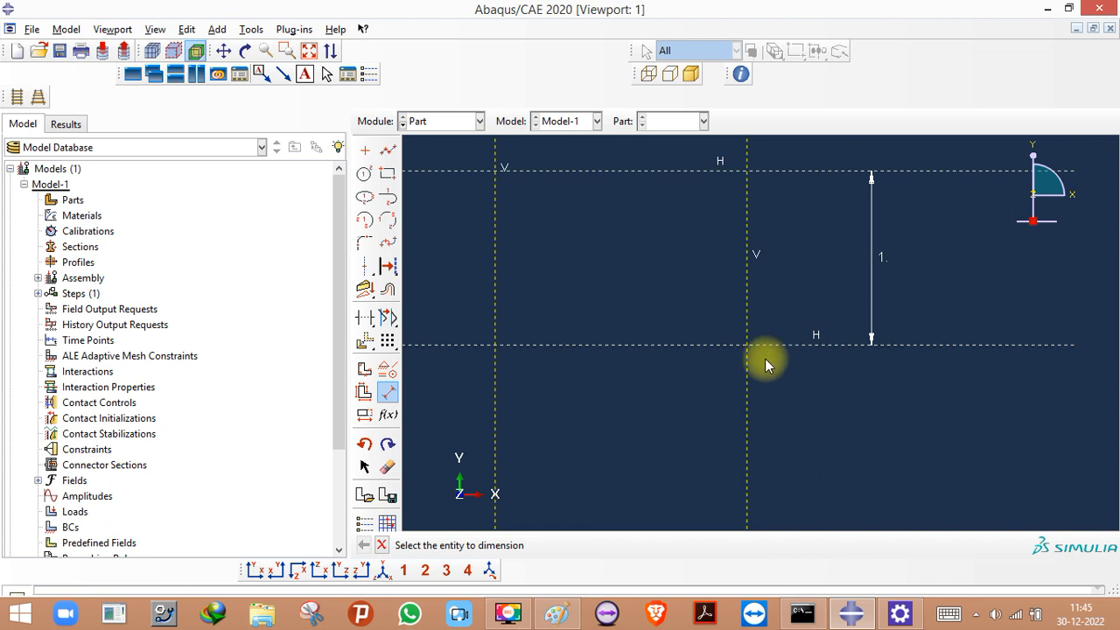
- Dimension the distance between the two vertical construction lines below the lower horizontal line and set it to 2
{"action": "left_click", "coordinate": [495, 373]}
{"action": "left_click", "coordinate": [747, 421]}
{"action": "left_click", "coordinate": [636, 426]}
{"action": "type", "text": "2"}
{"action": "key", "text": "Return"}
{"action": "scroll", "coordinate": [803, 420], "scroll_direction": "down", "scroll_amount": 4}
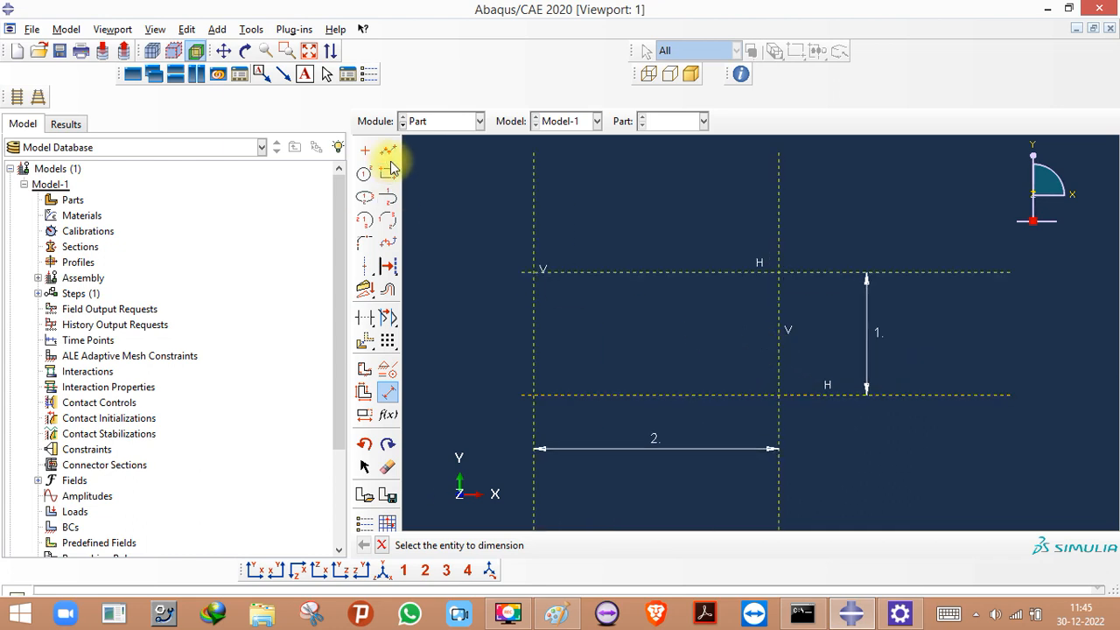
- Place isolated points at the upper-right and lower-left intersections of the construction lines
{"action": "left_click", "coordinate": [366, 150]}
{"action": "left_click", "coordinate": [779, 272]}
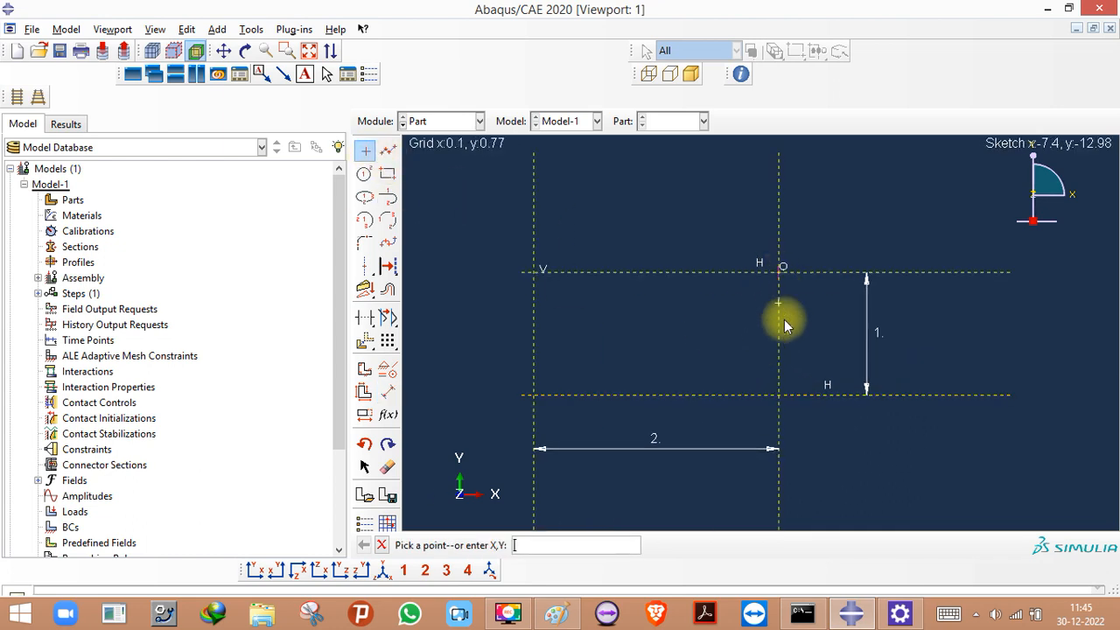
{"action": "left_click", "coordinate": [534, 394]}
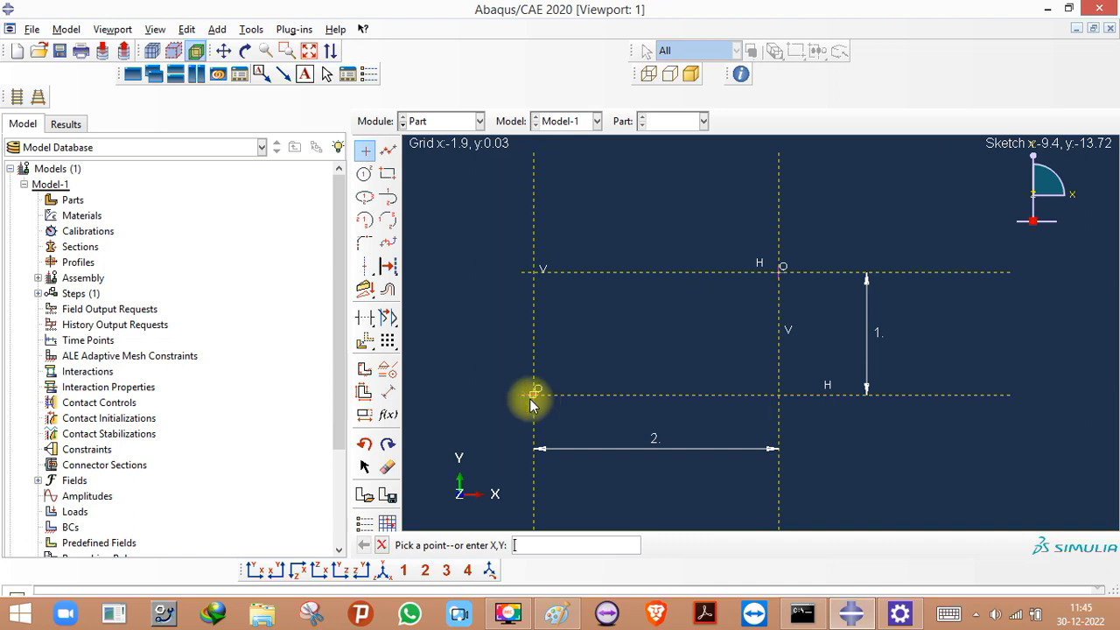
- Sketch an ellipse centred on the lower-right construction line intersection, passing through the lower-left and upper-right points
{"action": "left_click", "coordinate": [366, 198]}
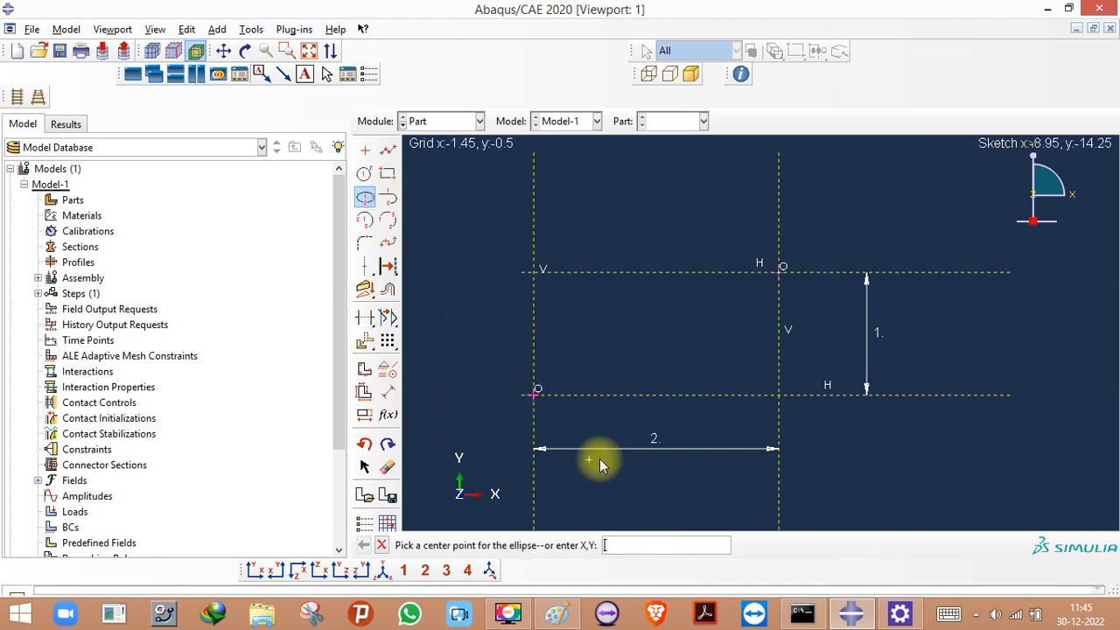
{"action": "left_click", "coordinate": [779, 397]}
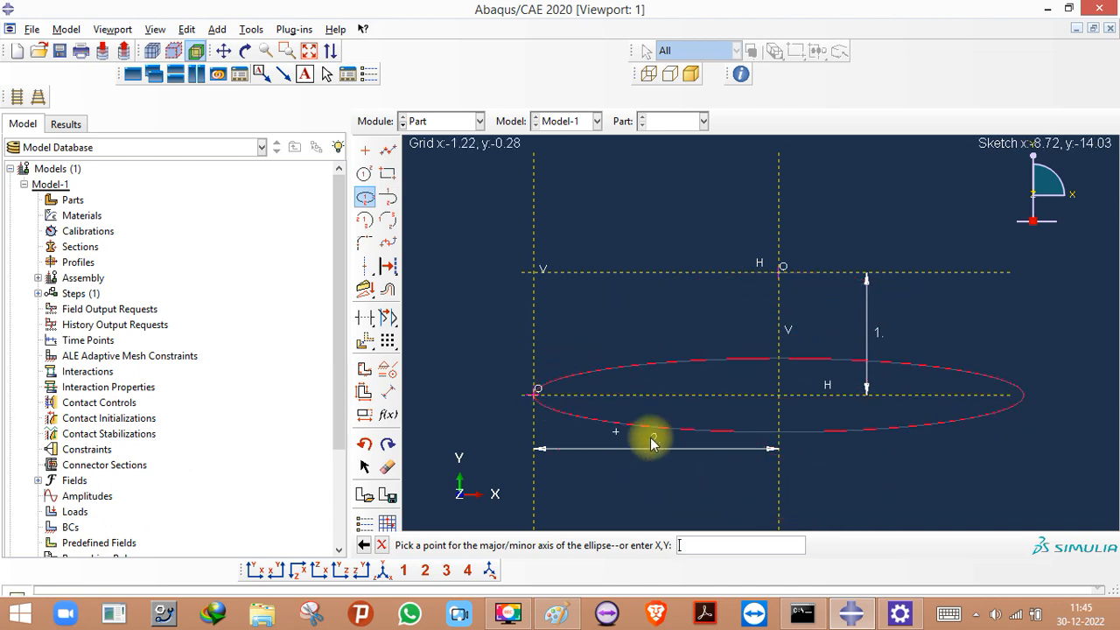
{"action": "scroll", "coordinate": [781, 245], "scroll_direction": "down", "scroll_amount": 3}
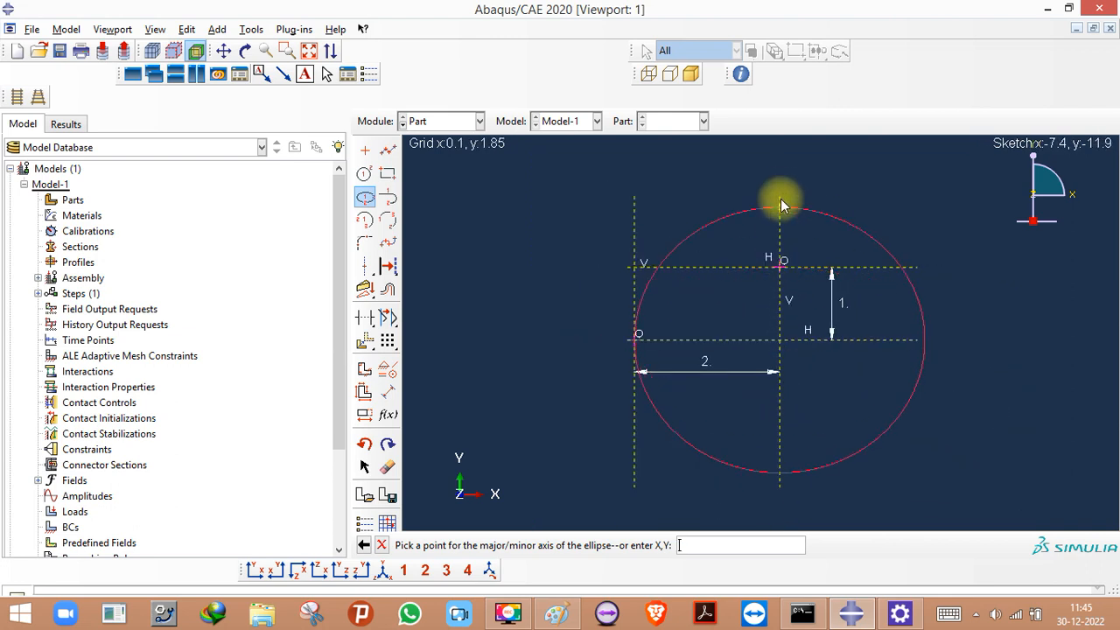
{"action": "scroll", "coordinate": [787, 130], "scroll_direction": "down", "scroll_amount": 4}
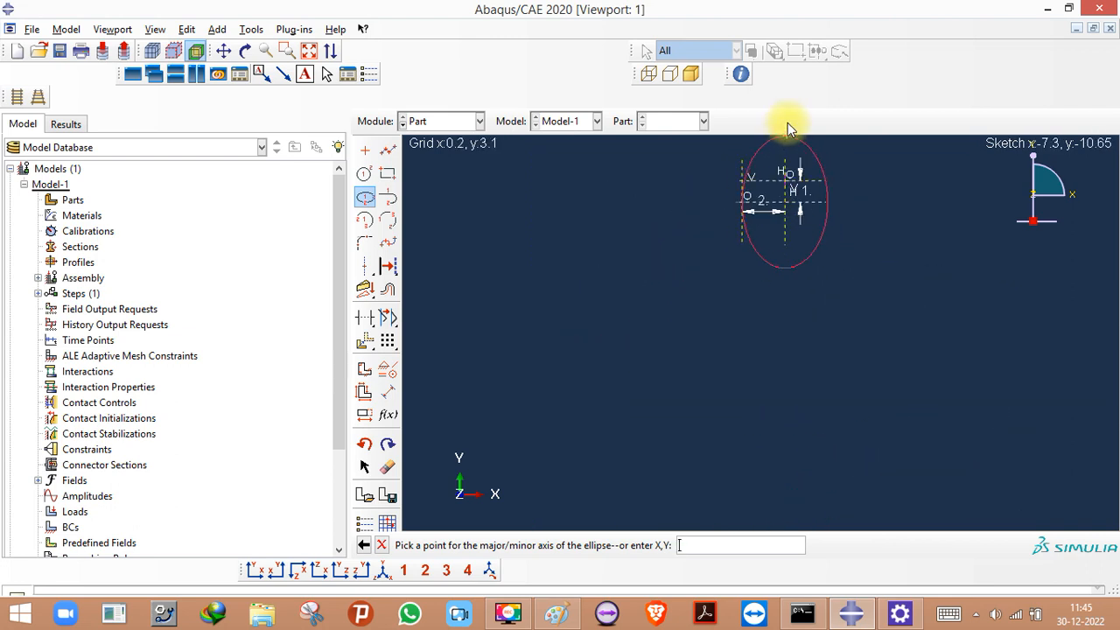
{"action": "scroll", "coordinate": [774, 179], "scroll_direction": "up", "scroll_amount": 5}
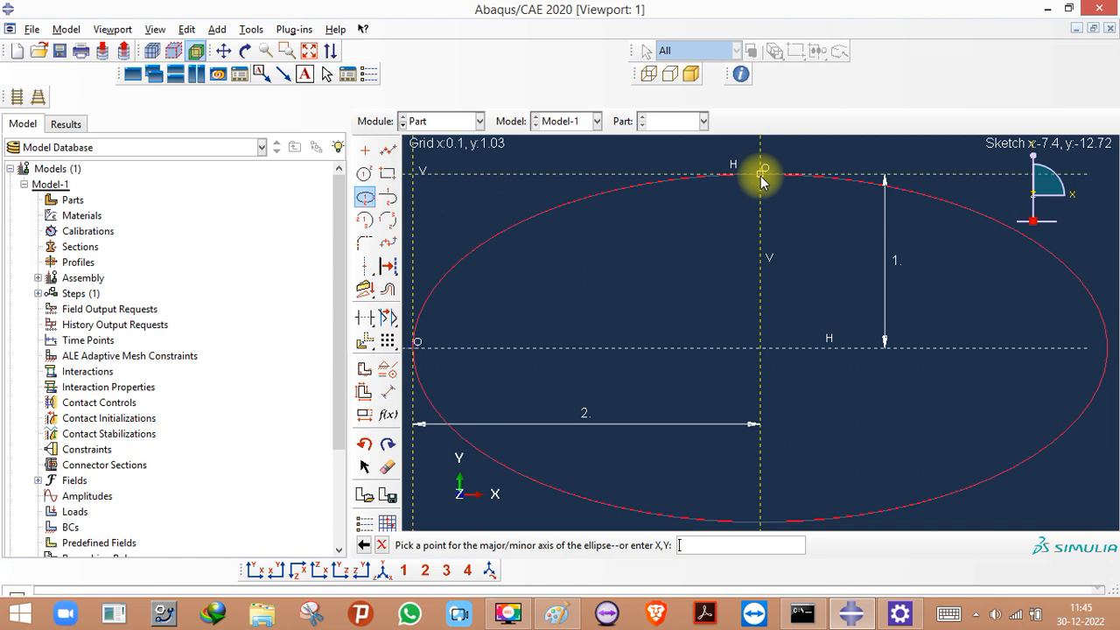
{"action": "left_click", "coordinate": [763, 179]}
{"action": "scroll", "coordinate": [884, 316], "scroll_direction": "down", "scroll_amount": 3}
{"action": "scroll", "coordinate": [788, 310], "scroll_direction": "up", "scroll_amount": 2}
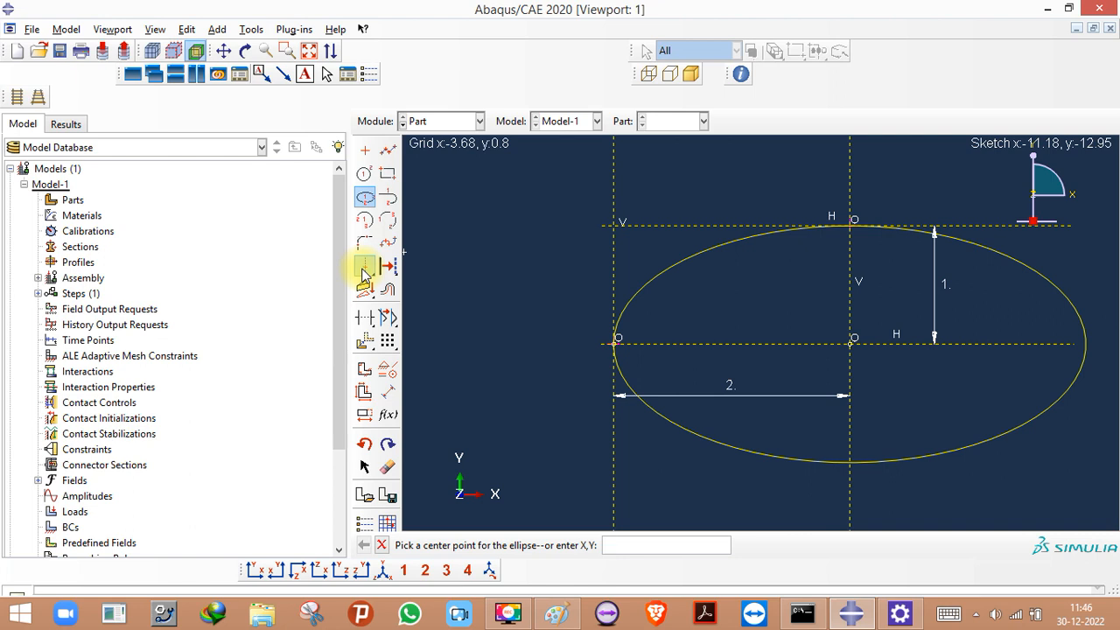
- Add an oblique construction line through the ellipse's left end point and its top point
{"action": "left_click_drag", "start_coordinate": [365, 274], "coordinate": [386, 271]}
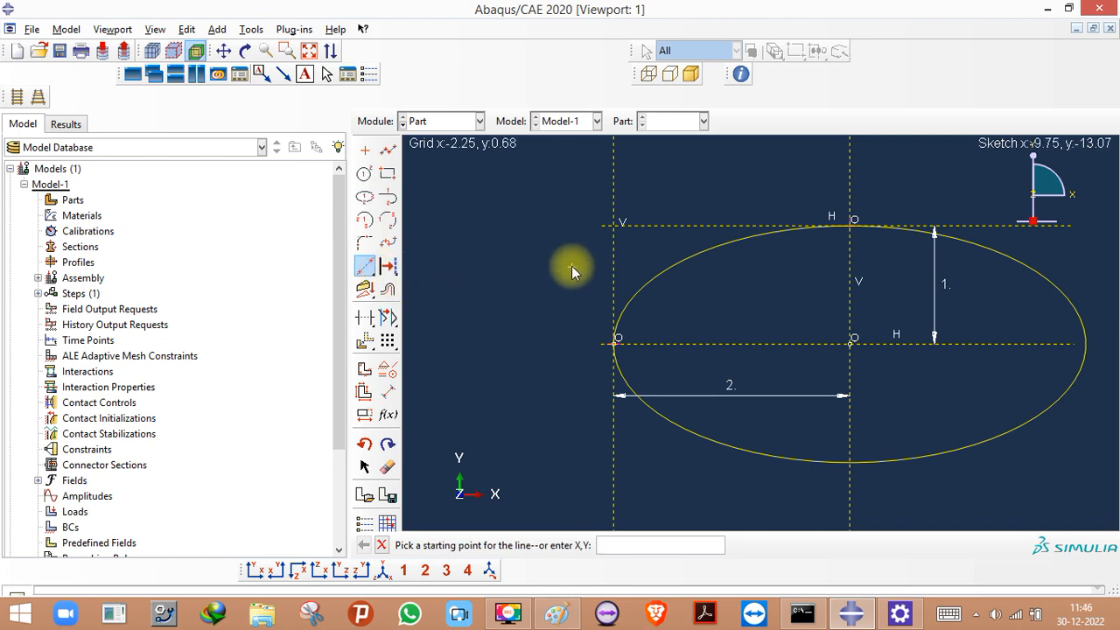
{"action": "left_click", "coordinate": [615, 343]}
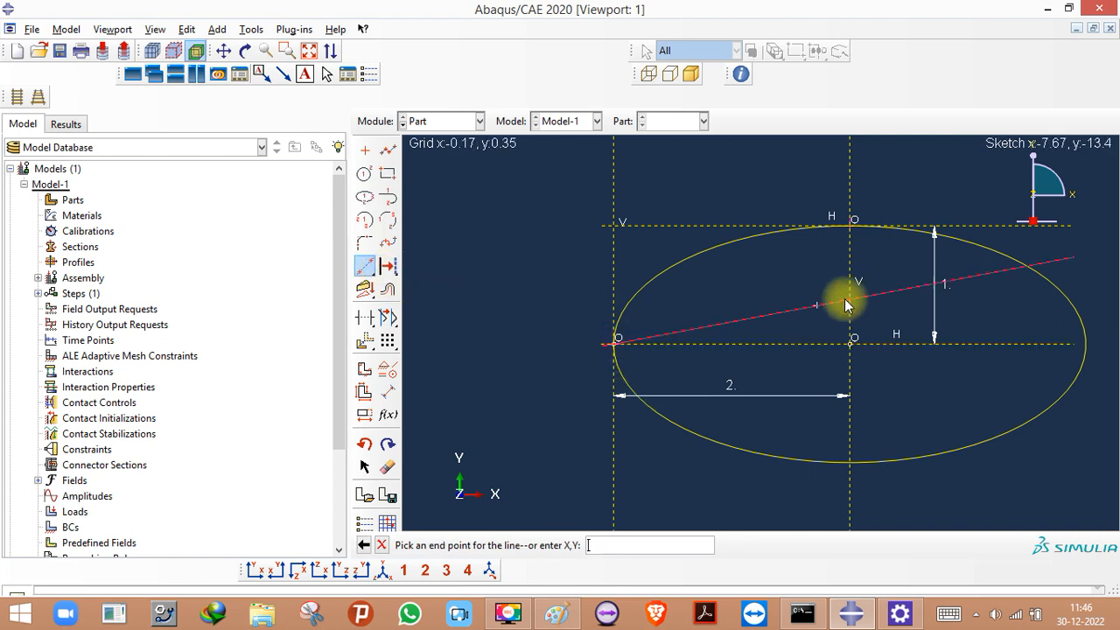
{"action": "left_click", "coordinate": [854, 223]}
{"action": "scroll", "coordinate": [607, 370], "scroll_direction": "down", "scroll_amount": 3}
{"action": "scroll", "coordinate": [795, 256], "scroll_direction": "up", "scroll_amount": 5}
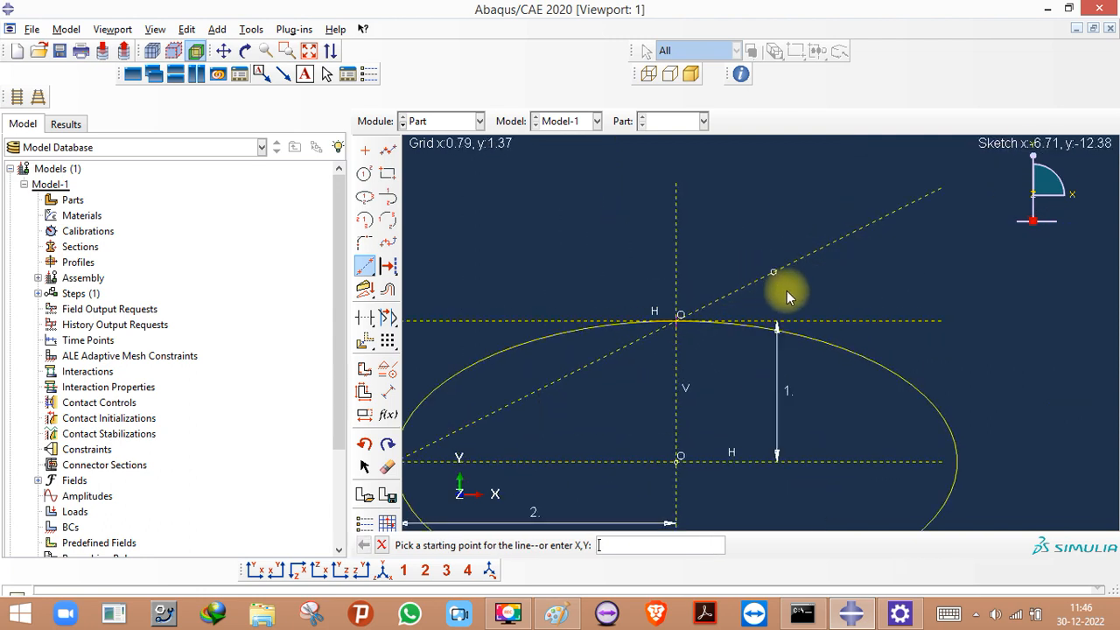
- Place an isolated point on the oblique construction line, outside the ellipse beyond its top point
{"action": "left_click", "coordinate": [365, 151]}
{"action": "left_click", "coordinate": [831, 240]}
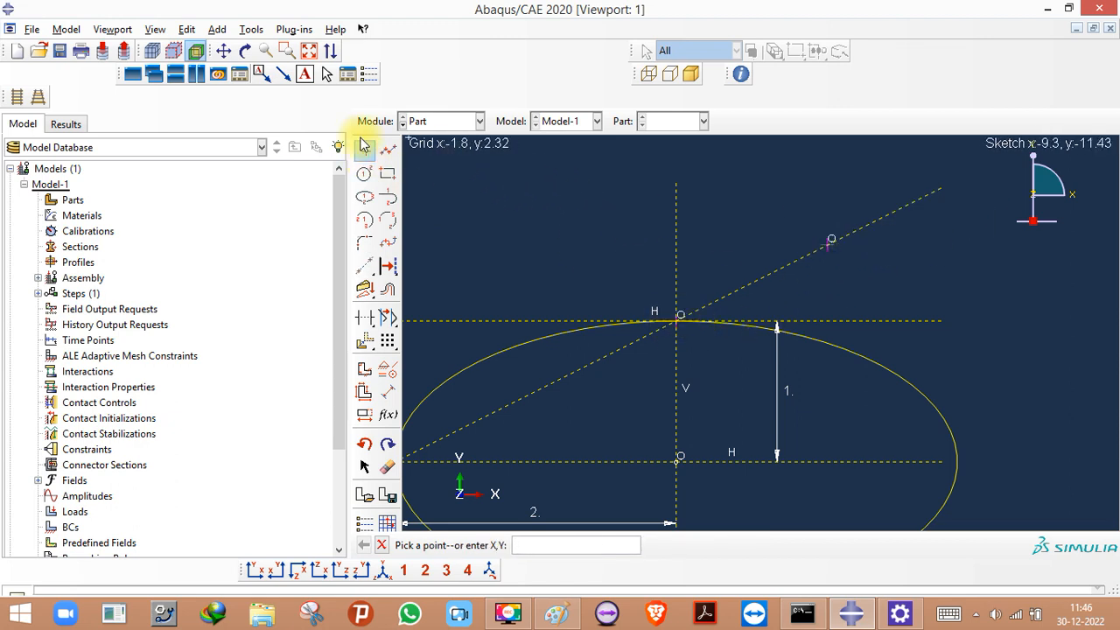
{"action": "scroll", "coordinate": [1024, 250], "scroll_direction": "down", "scroll_amount": 2}
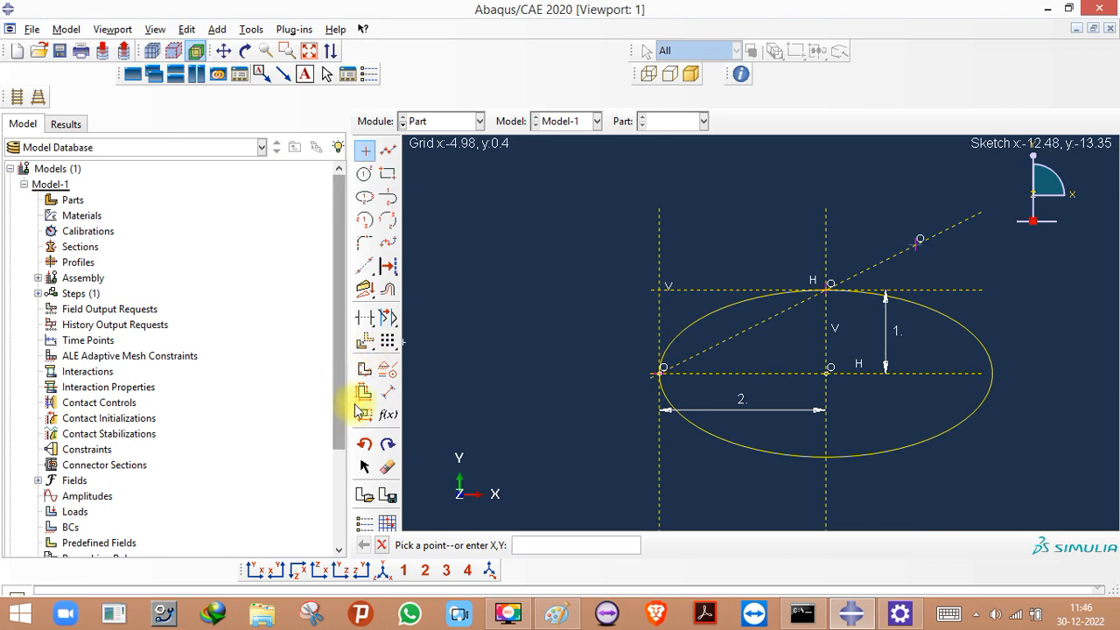
- Turn on the display of major gridlines in the sketcher options and apply the setting
{"action": "left_click", "coordinate": [364, 496]}
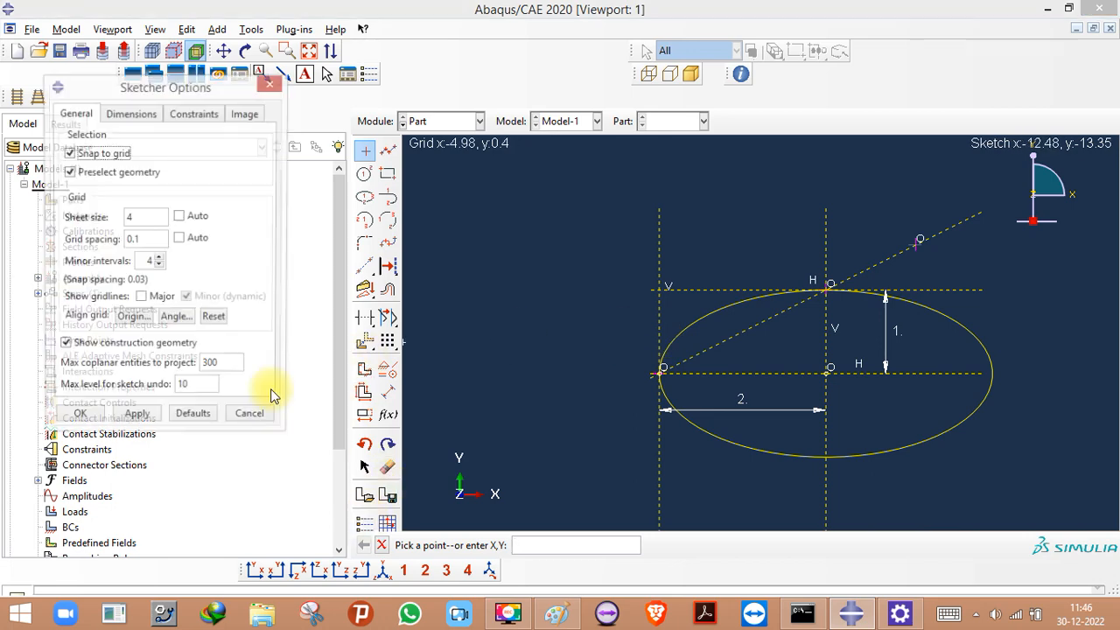
{"action": "left_click", "coordinate": [141, 299]}
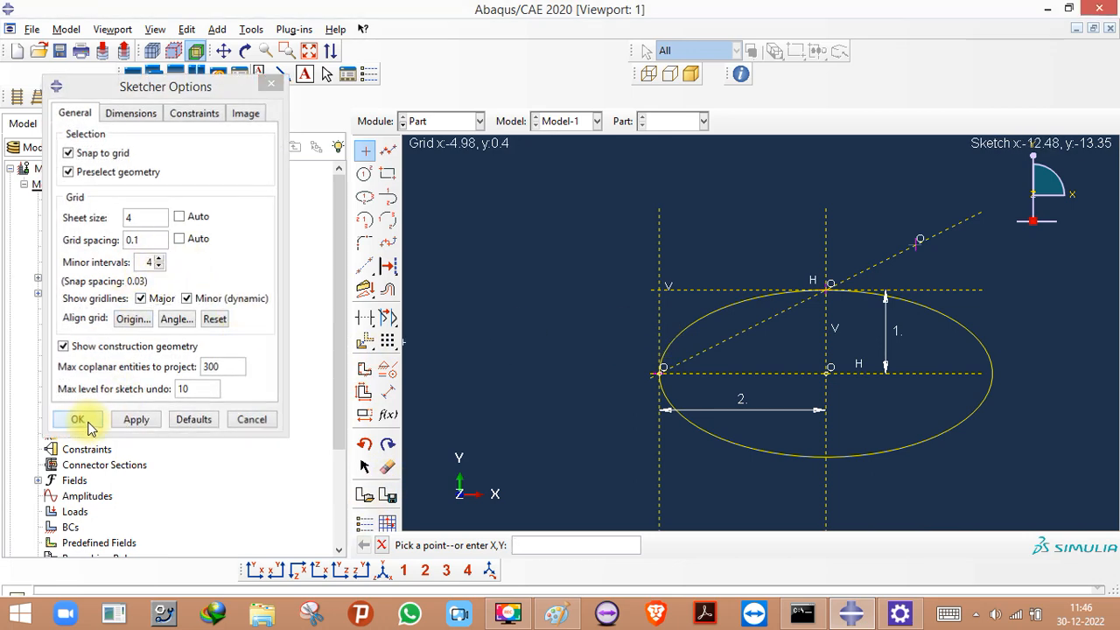
{"action": "left_click", "coordinate": [79, 419]}
- Delete the ellipse, points, construction lines and dimensions from the whole sketch
{"action": "left_click", "coordinate": [388, 467]}
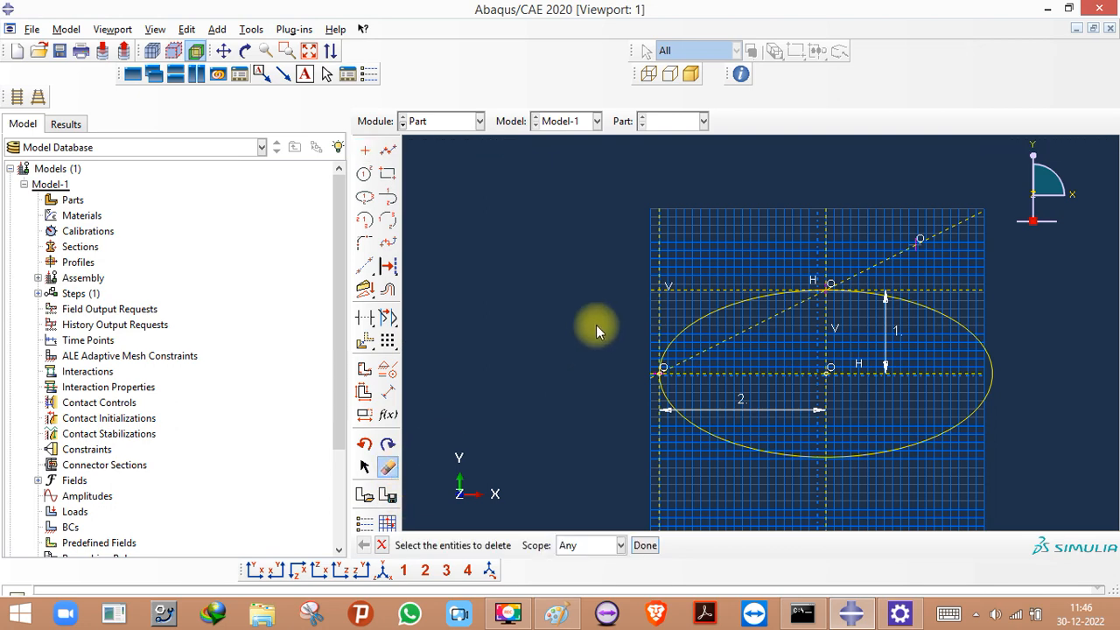
{"action": "scroll", "coordinate": [596, 322], "scroll_direction": "down", "scroll_amount": 3}
{"action": "left_click_drag", "start_coordinate": [592, 278], "coordinate": [957, 533]}
{"action": "left_click", "coordinate": [639, 545]}
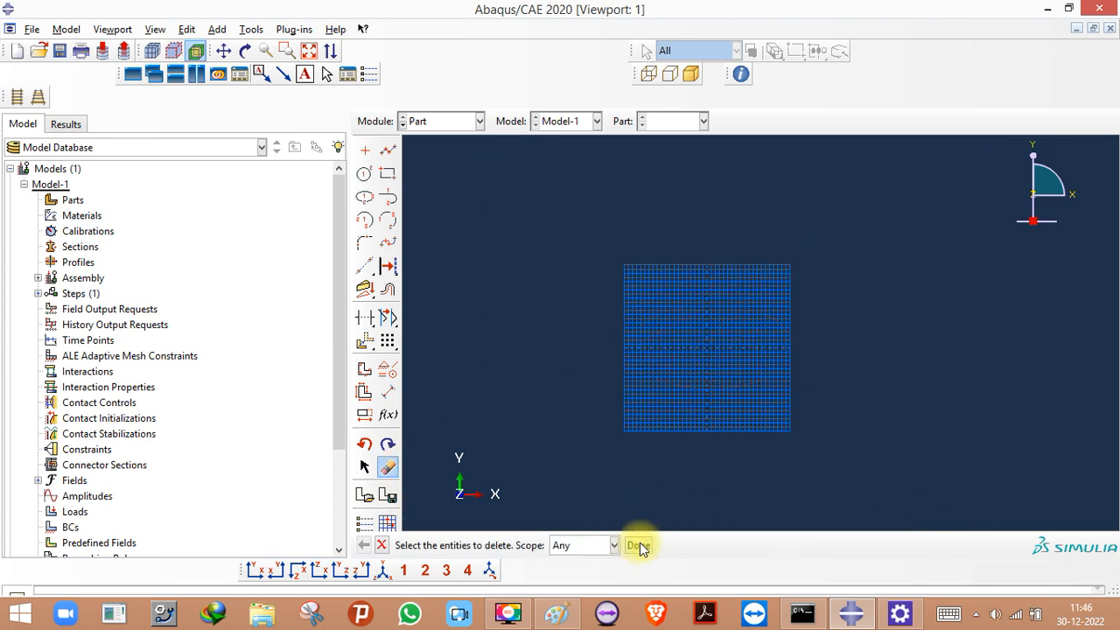
- Sketch a centre-and-endpoints arc of radius about 0.6 around the origin, from the negative X axis through below to the upper right
{"action": "left_click", "coordinate": [366, 221]}
{"action": "scroll", "coordinate": [732, 350], "scroll_direction": "up", "scroll_amount": 1}
{"action": "scroll", "coordinate": [714, 349], "scroll_direction": "up", "scroll_amount": 3}
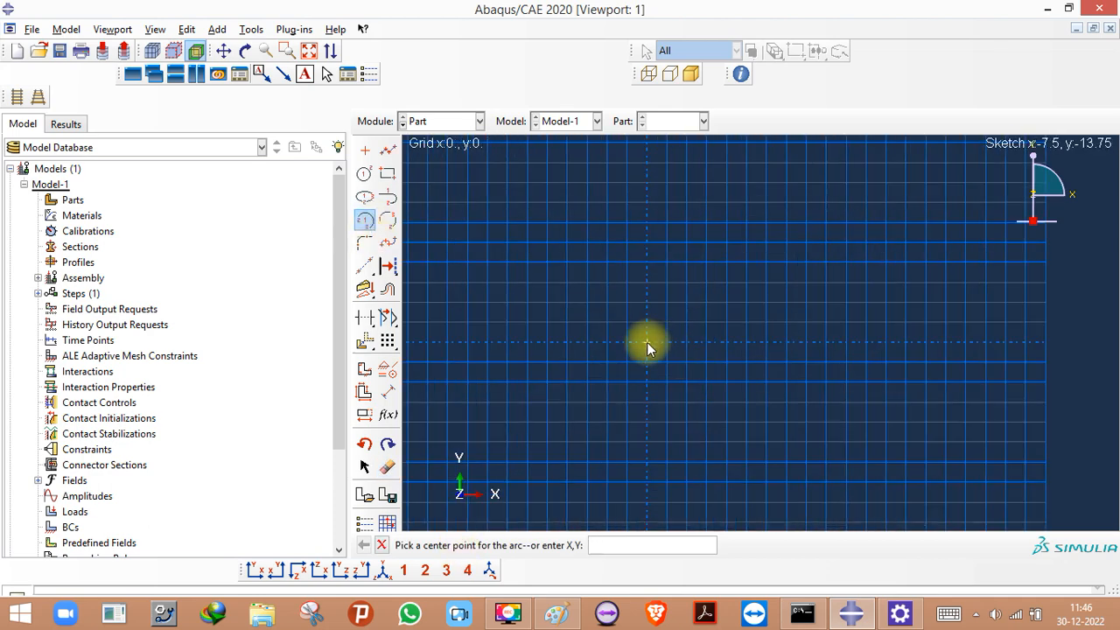
{"action": "left_click", "coordinate": [646, 342]}
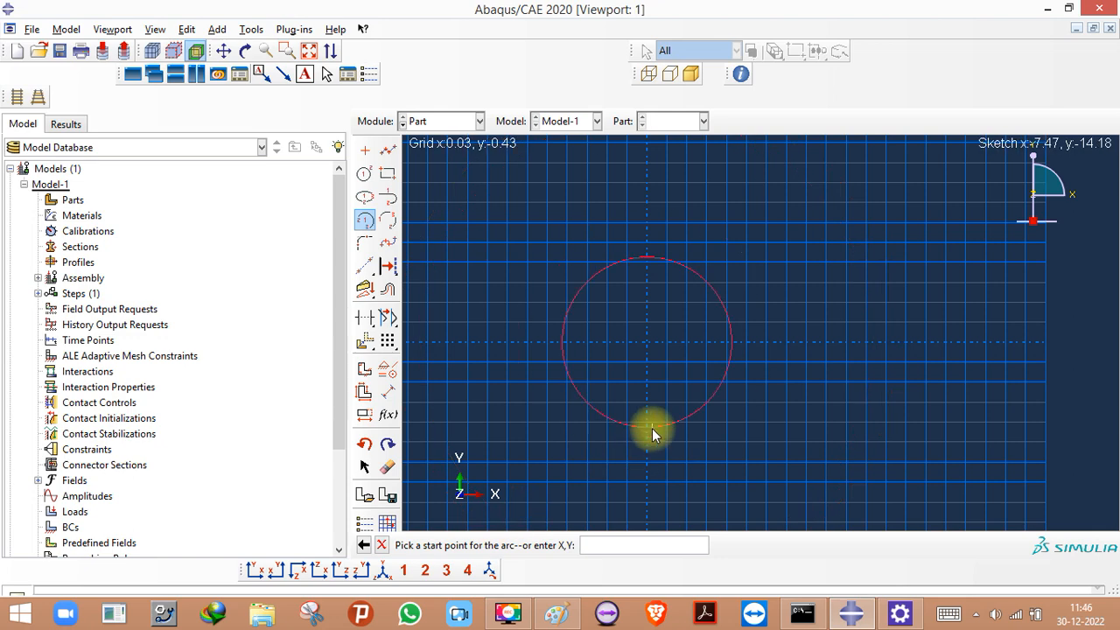
{"action": "left_click", "coordinate": [526, 342]}
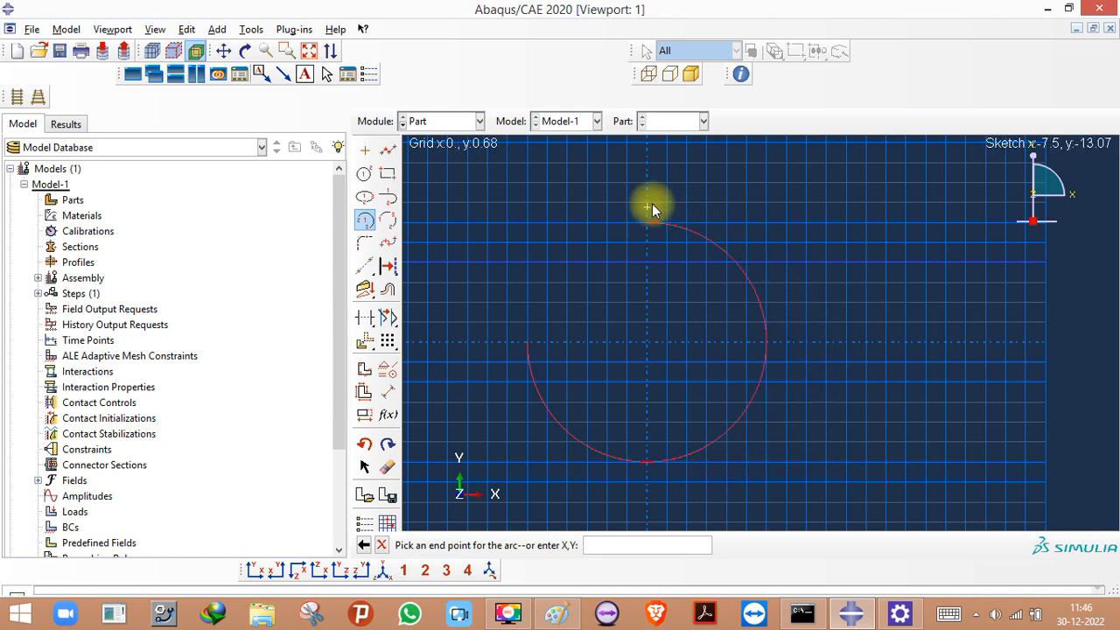
{"action": "left_click", "coordinate": [735, 255]}
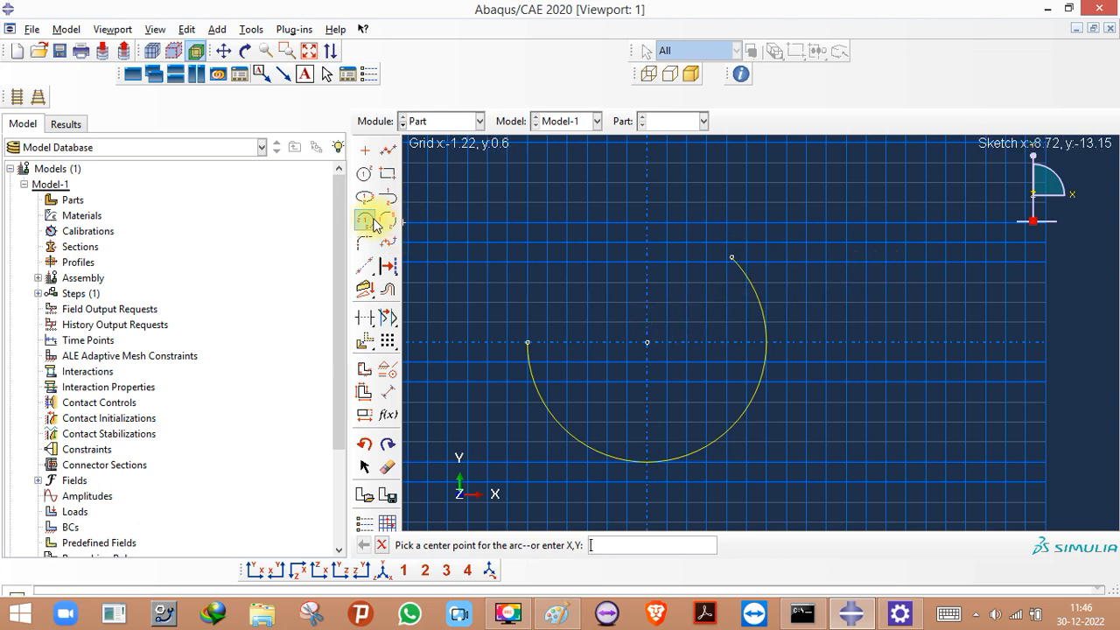
- Sketch a concentric quarter arc of radius 0.9 outside the first, from the negative X axis to the negative Y axis
{"action": "left_click", "coordinate": [646, 342]}
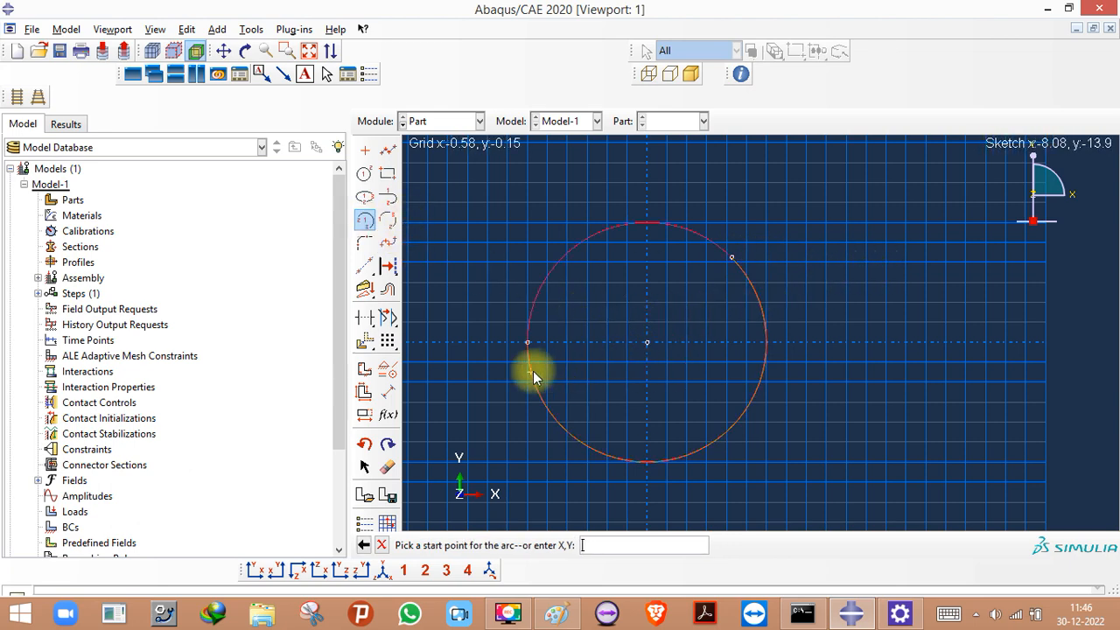
{"action": "left_click", "coordinate": [467, 344]}
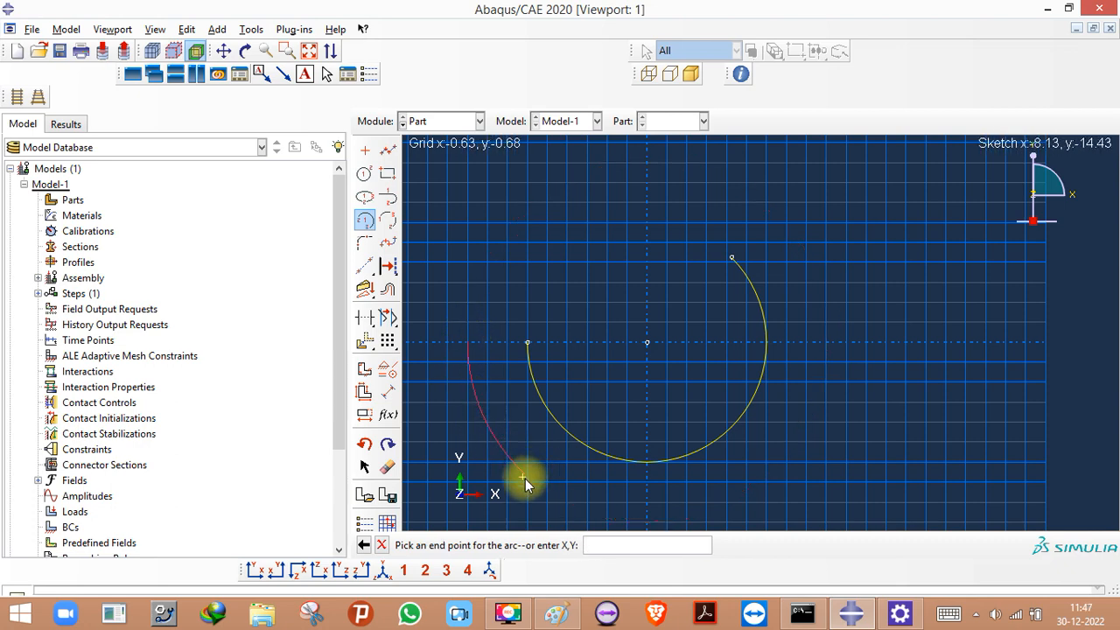
{"action": "left_click", "coordinate": [647, 523]}
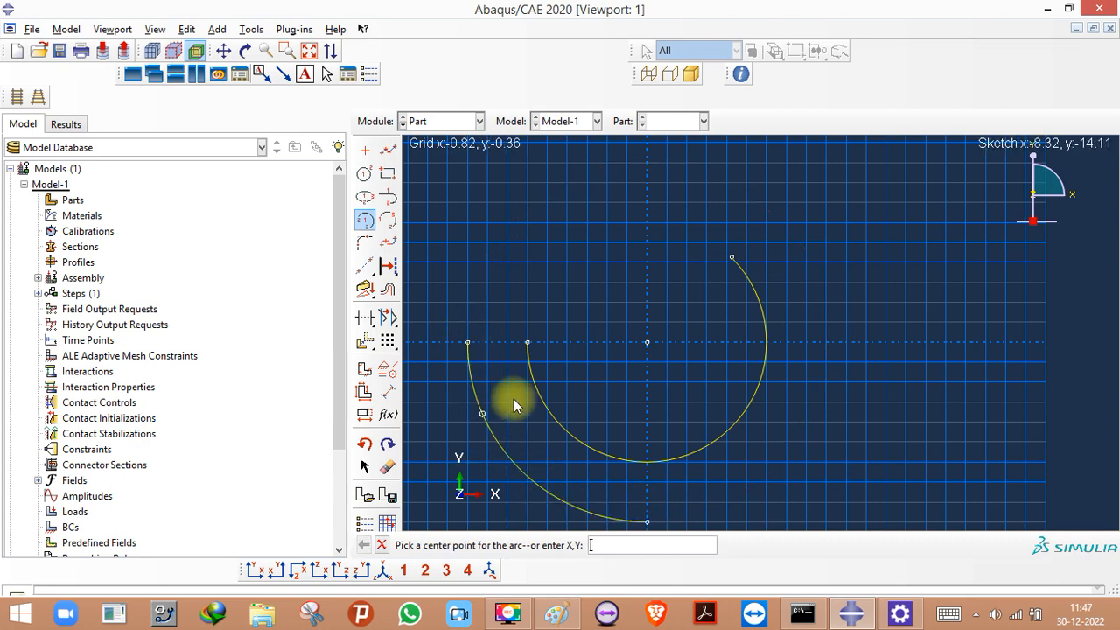
- Add a radius dimension to the outer quarter arc and set it to 2
{"action": "scroll", "coordinate": [680, 303], "scroll_direction": "down", "scroll_amount": 3}
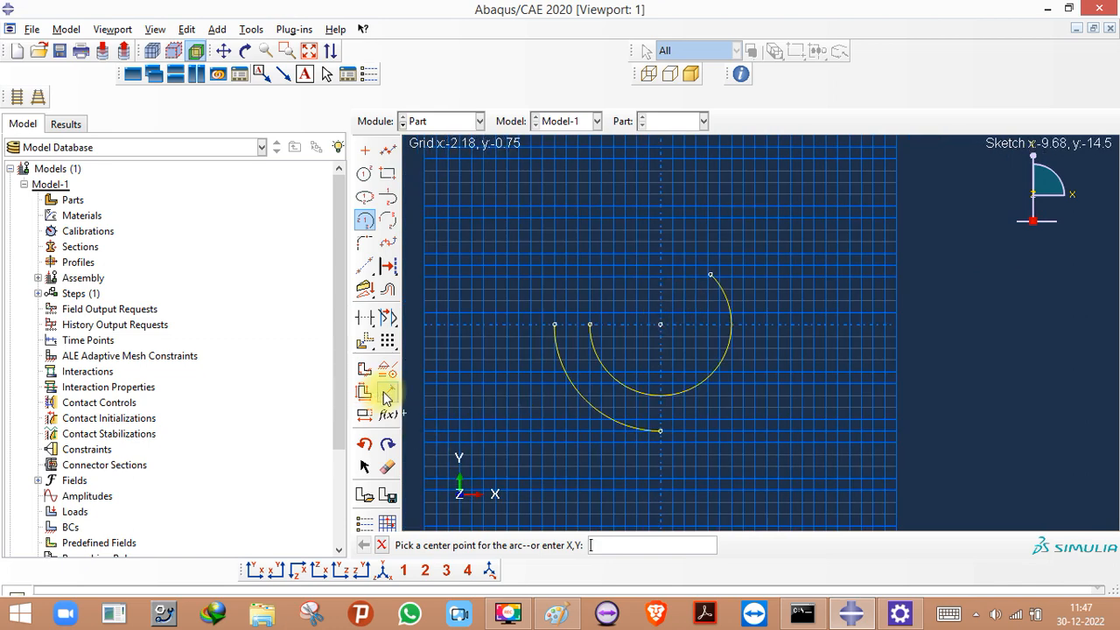
{"action": "left_click", "coordinate": [388, 393]}
{"action": "left_click", "coordinate": [583, 408]}
{"action": "left_click", "coordinate": [521, 432]}
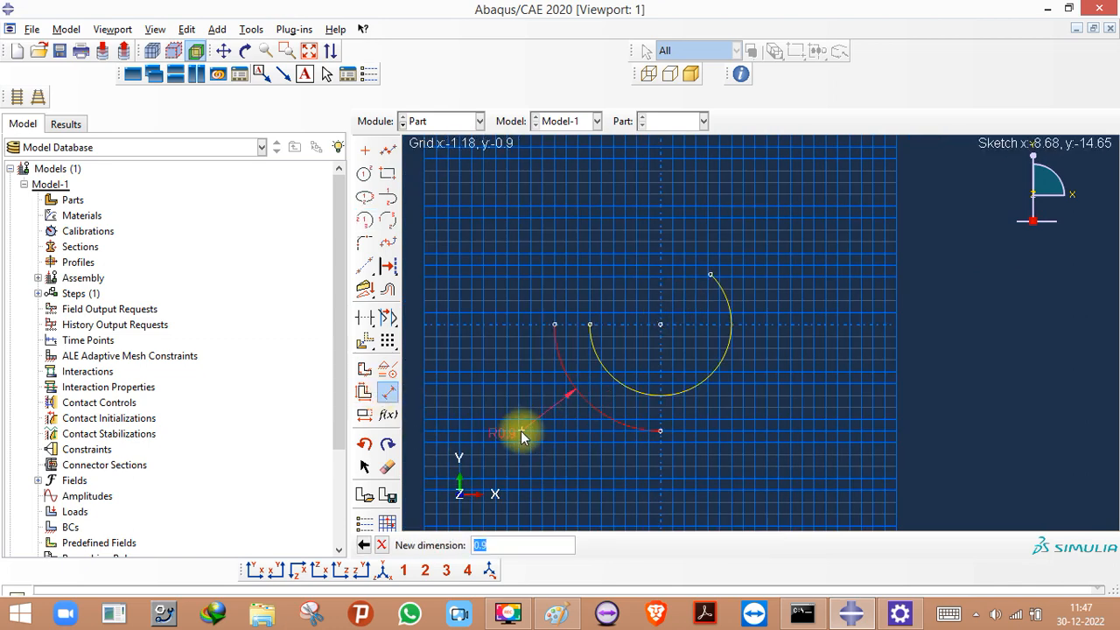
{"action": "type", "text": "2"}
{"action": "key", "text": "Return"}
{"action": "scroll", "coordinate": [543, 424], "scroll_direction": "down", "scroll_amount": 3}
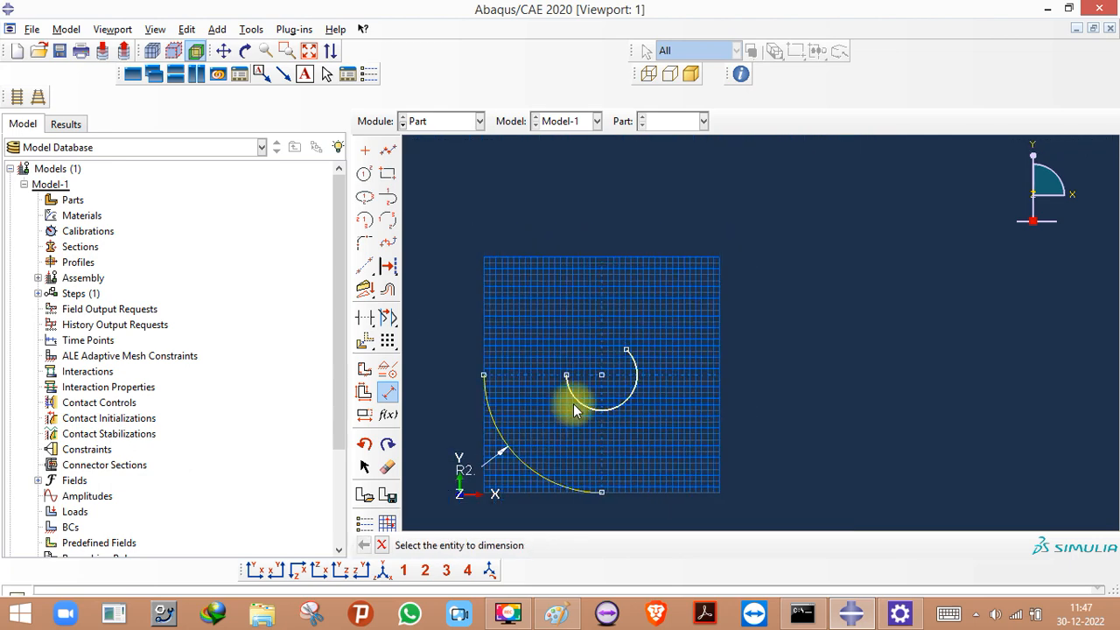
{"action": "scroll", "coordinate": [497, 446], "scroll_direction": "up", "scroll_amount": 3}
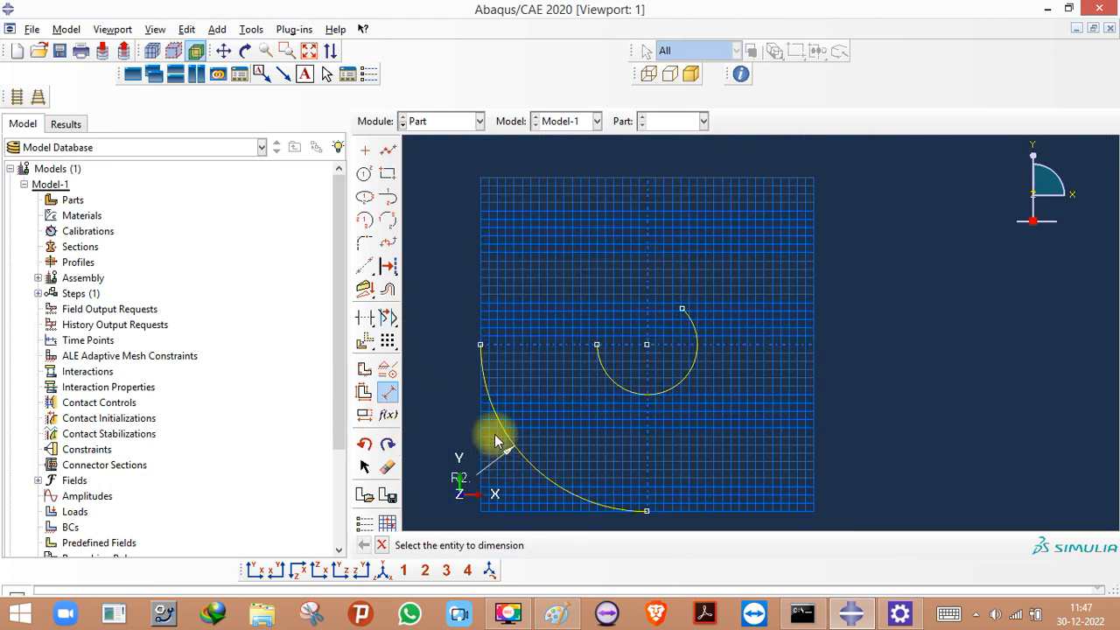
- Delete both concentric arcs together with the radius dimension
{"action": "left_click", "coordinate": [389, 394]}
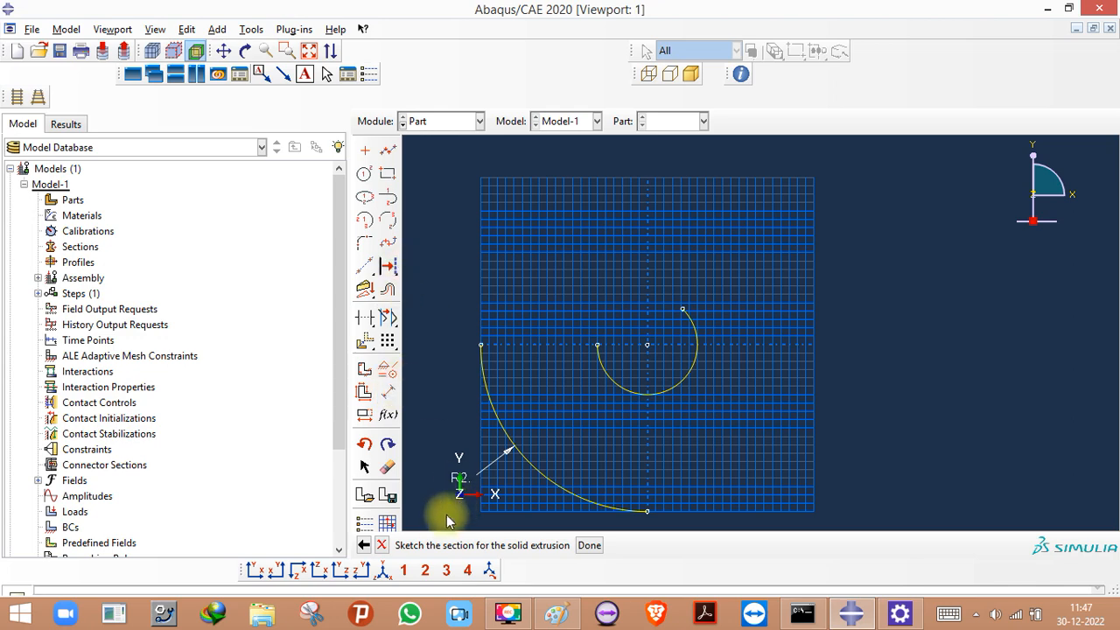
{"action": "mouse_move", "coordinate": [478, 260]}
{"action": "left_mouse_down"}
{"action": "mouse_move", "coordinate": [743, 475]}
{"action": "mouse_move", "coordinate": [744, 521]}
{"action": "left_mouse_up"}
{"action": "left_click", "coordinate": [645, 545]}
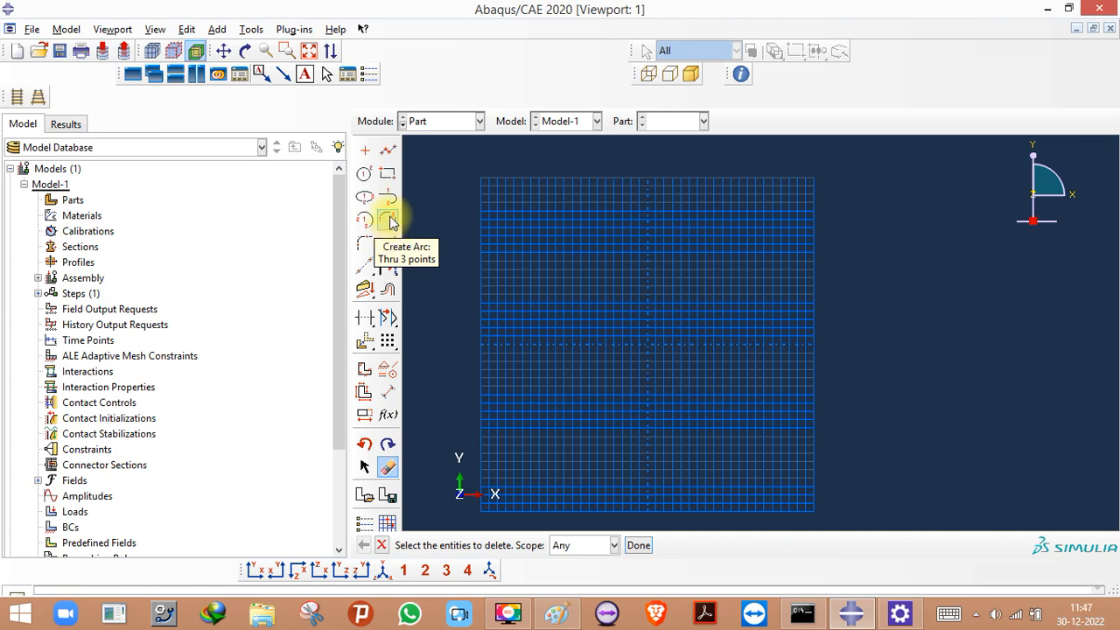
- Sketch a three-point arc of radius about 1.1 with both ends on the horizontal axis, bulging downward
{"action": "left_click", "coordinate": [390, 221]}
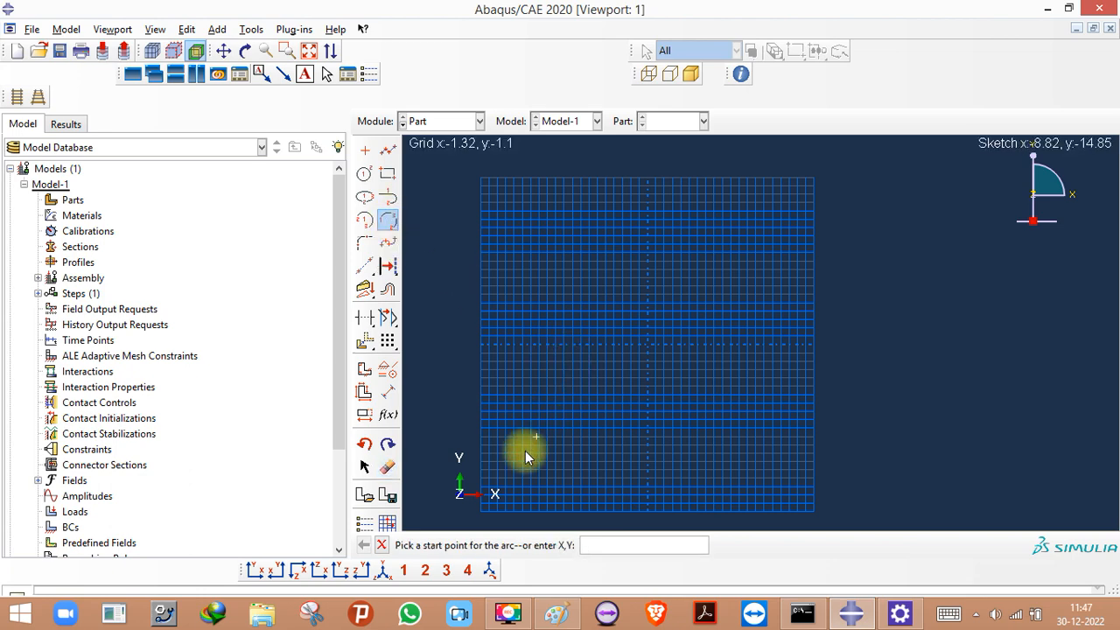
{"action": "left_click", "coordinate": [589, 344]}
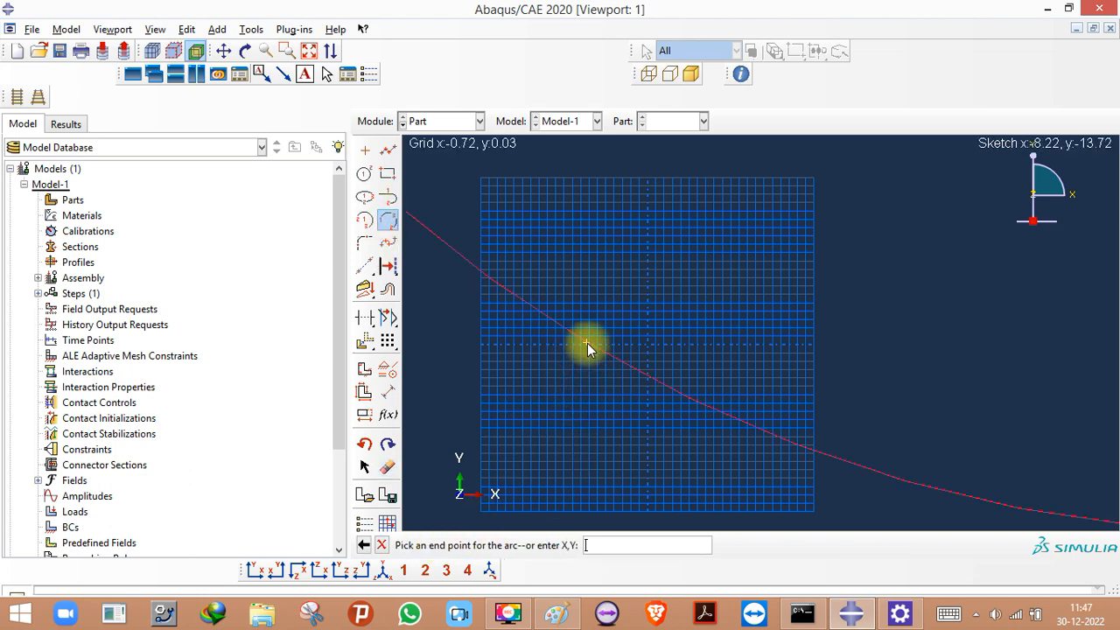
{"action": "left_click", "coordinate": [739, 344]}
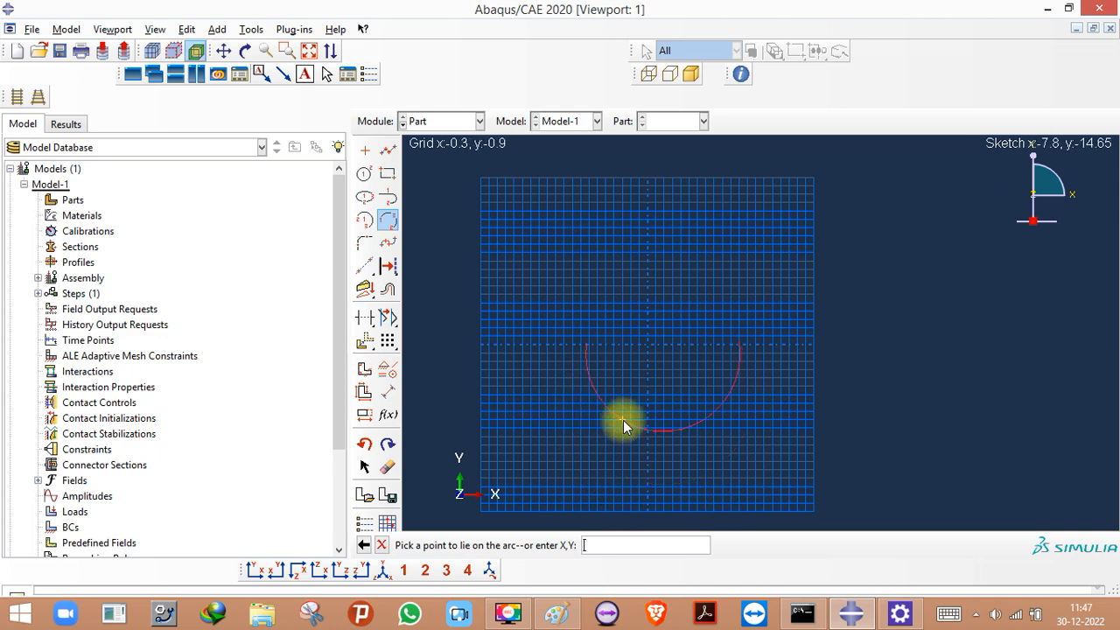
{"action": "left_click", "coordinate": [741, 445]}
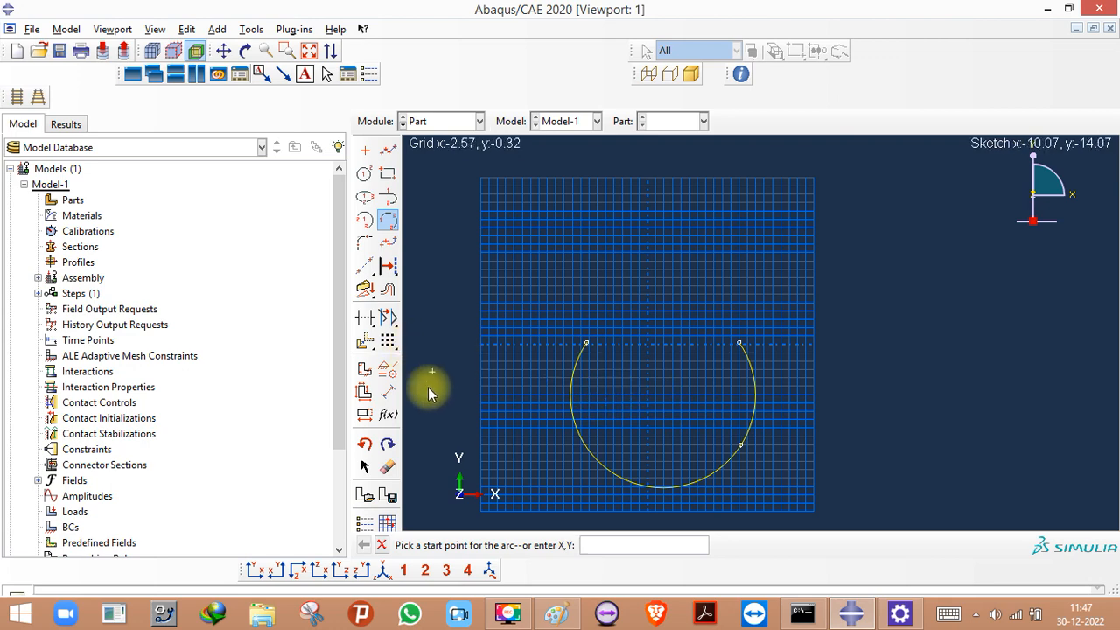
- Add a radius dimension to the three-point arc and set it to 2
{"action": "left_click", "coordinate": [387, 391]}
{"action": "left_click", "coordinate": [565, 438]}
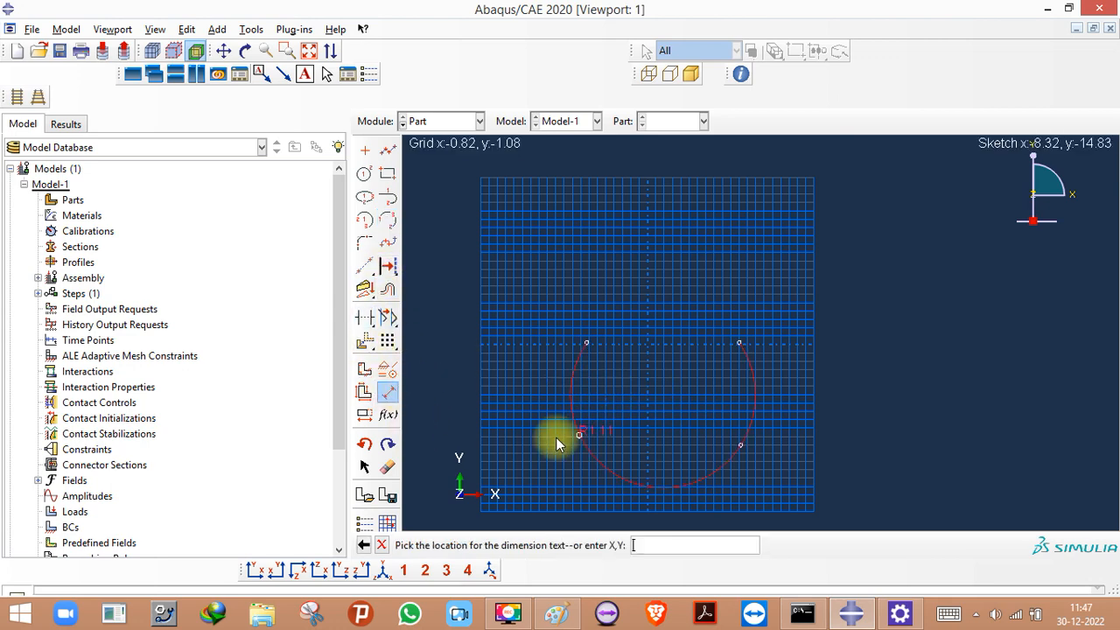
{"action": "left_click", "coordinate": [526, 426]}
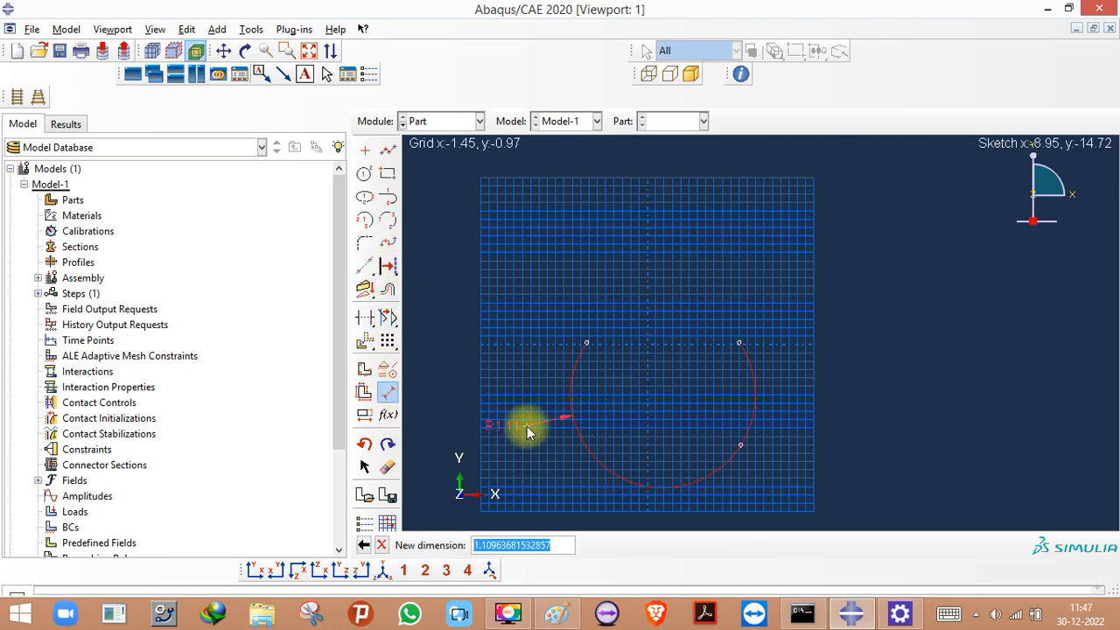
{"action": "type", "text": "2"}
{"action": "key", "text": "Return"}
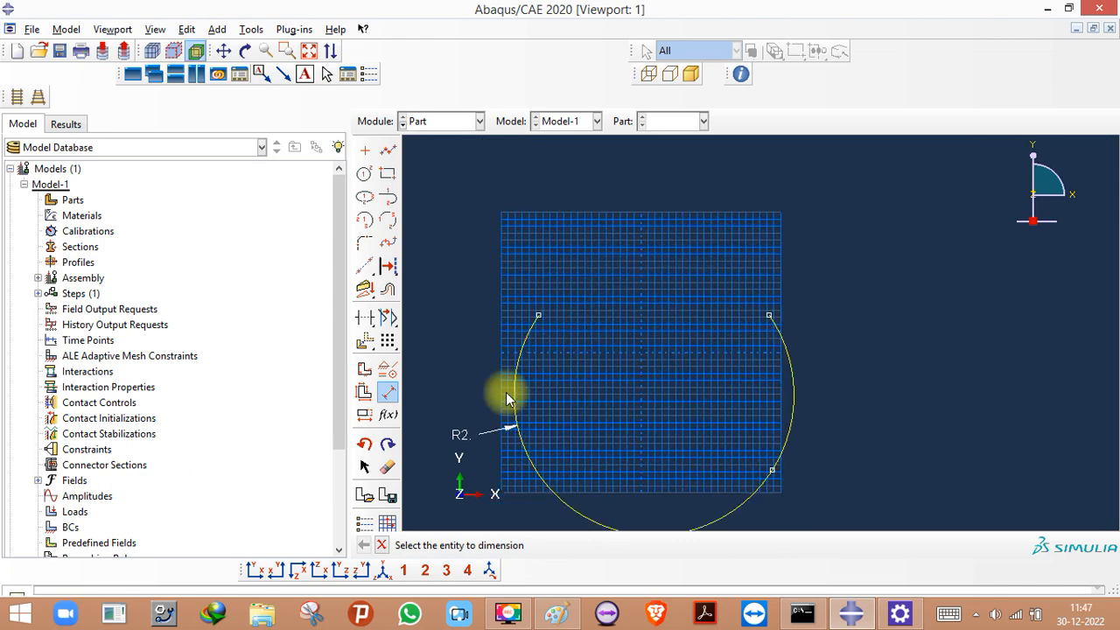
- Delete the three-point arc from the sketch
{"action": "left_click", "coordinate": [387, 466]}
{"action": "left_click", "coordinate": [516, 391]}
{"action": "left_click", "coordinate": [645, 545]}
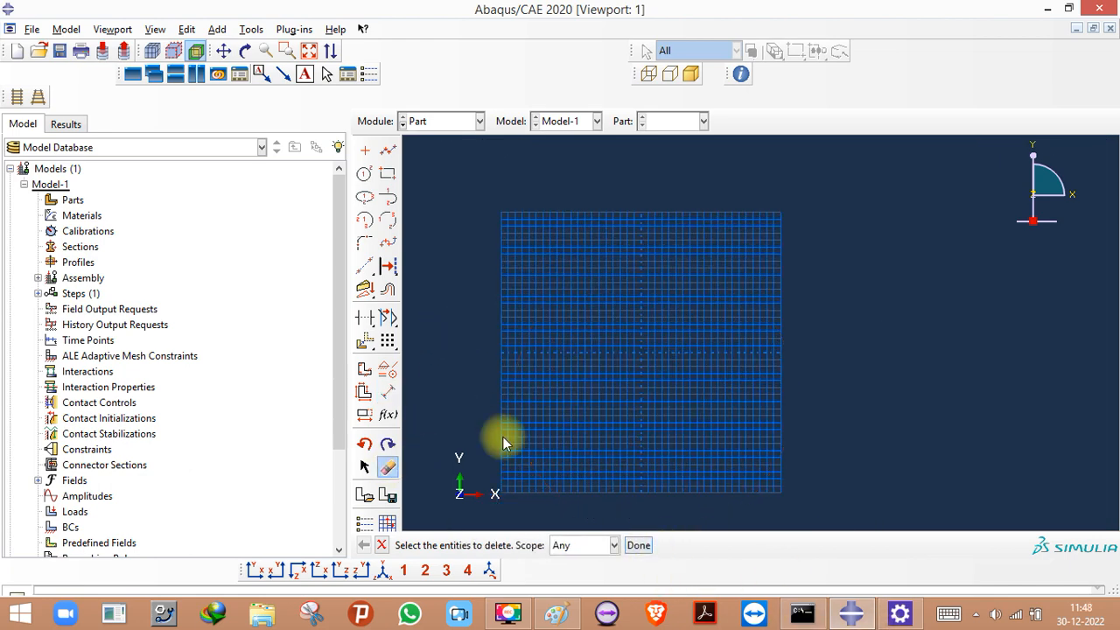
- Sketch an L-shape of connected lines: a vertical line down from near the horizontal axis, joined to a horizontal line running right
{"action": "left_click", "coordinate": [365, 243]}
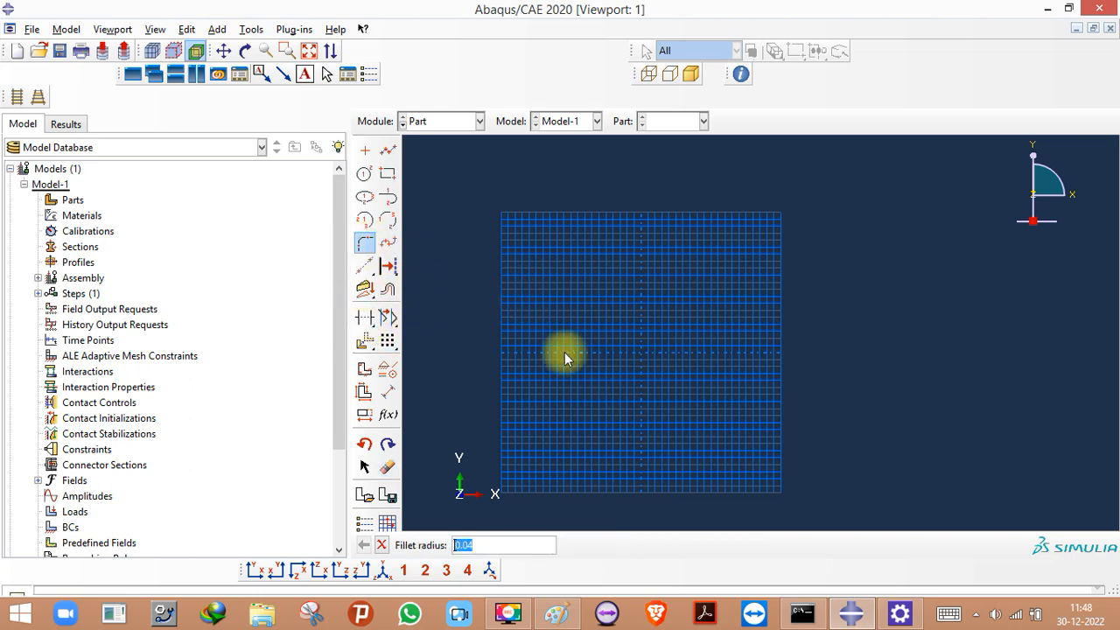
{"action": "left_click", "coordinate": [387, 154]}
{"action": "left_click", "coordinate": [600, 348]}
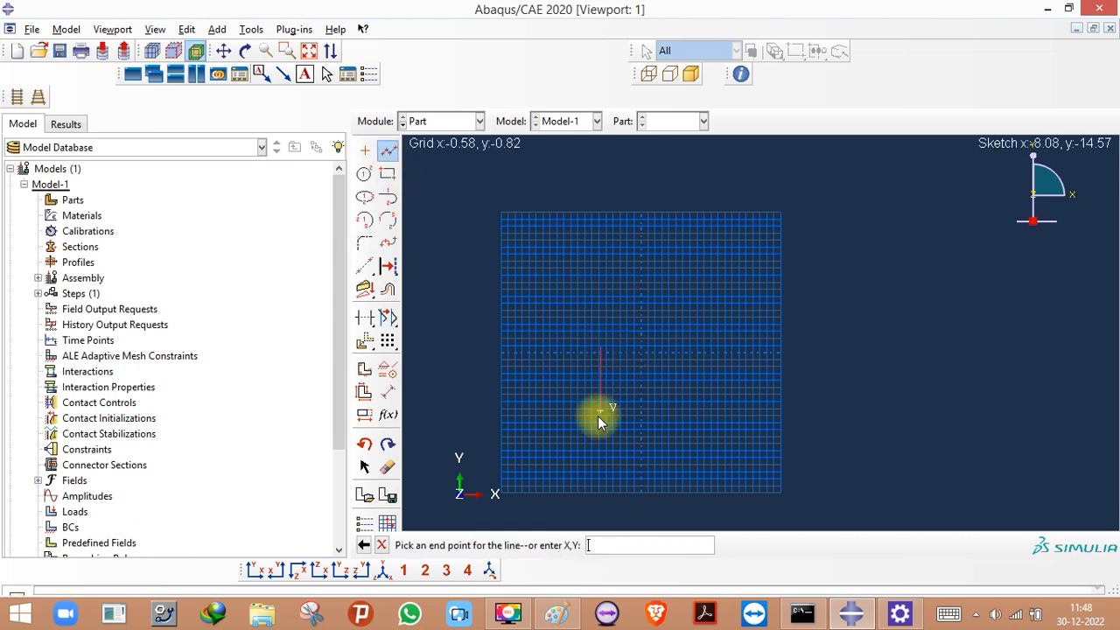
{"action": "left_click", "coordinate": [600, 428]}
{"action": "left_click", "coordinate": [688, 429]}
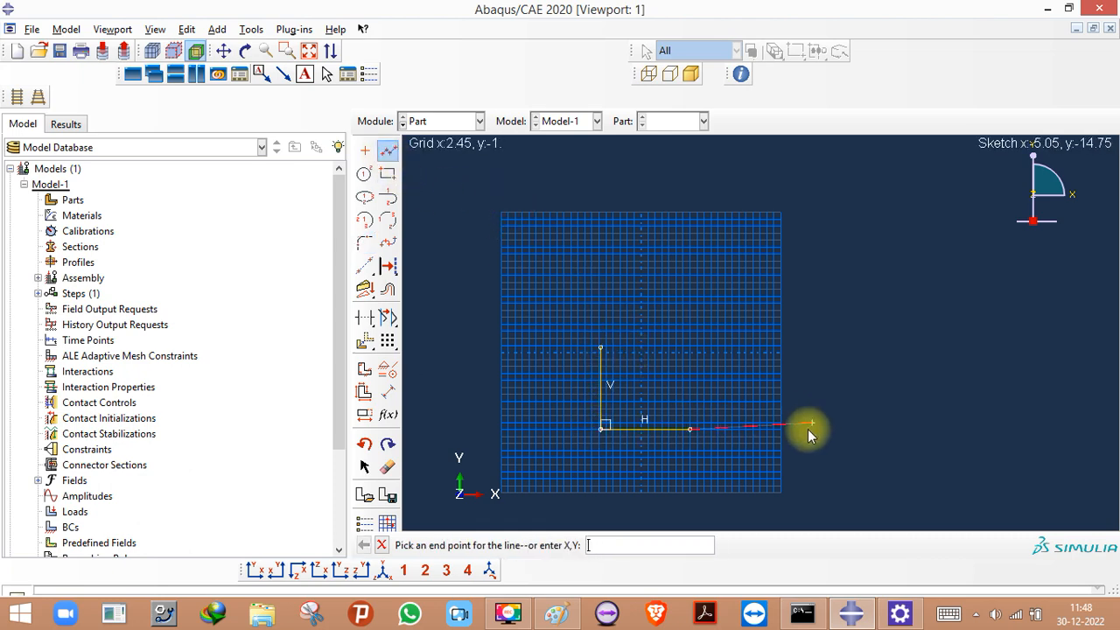
{"action": "scroll", "coordinate": [643, 460], "scroll_direction": "up", "scroll_amount": 3}
{"action": "key", "text": "Escape"}
- Try filleting the corner between the horizontal and vertical lines with a radius of 0.04
{"action": "left_click", "coordinate": [366, 242]}
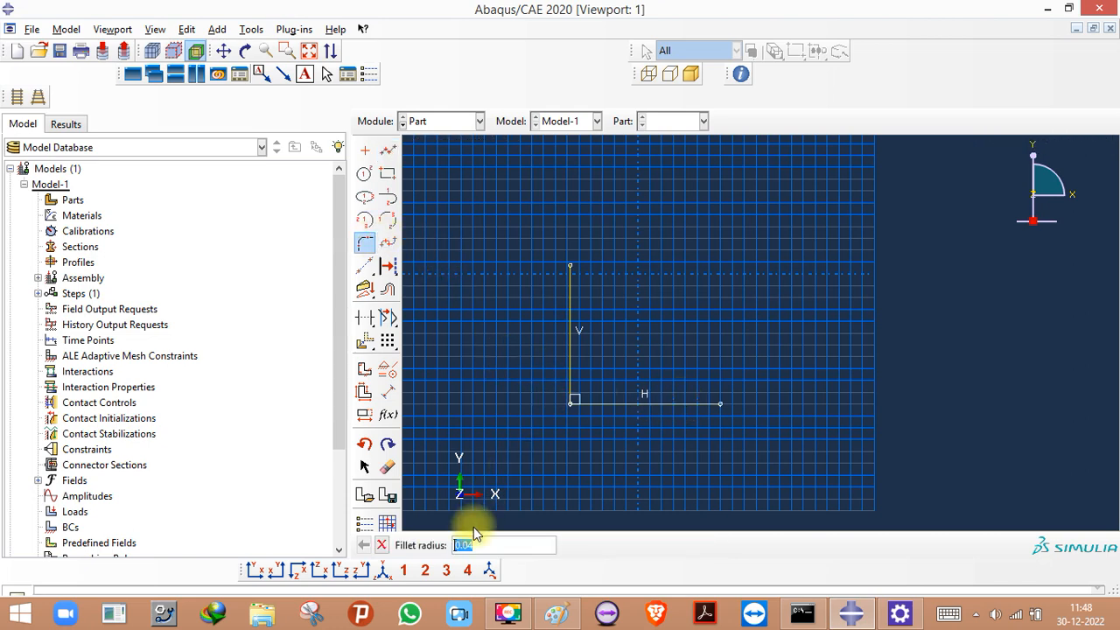
{"action": "key", "text": "Return"}
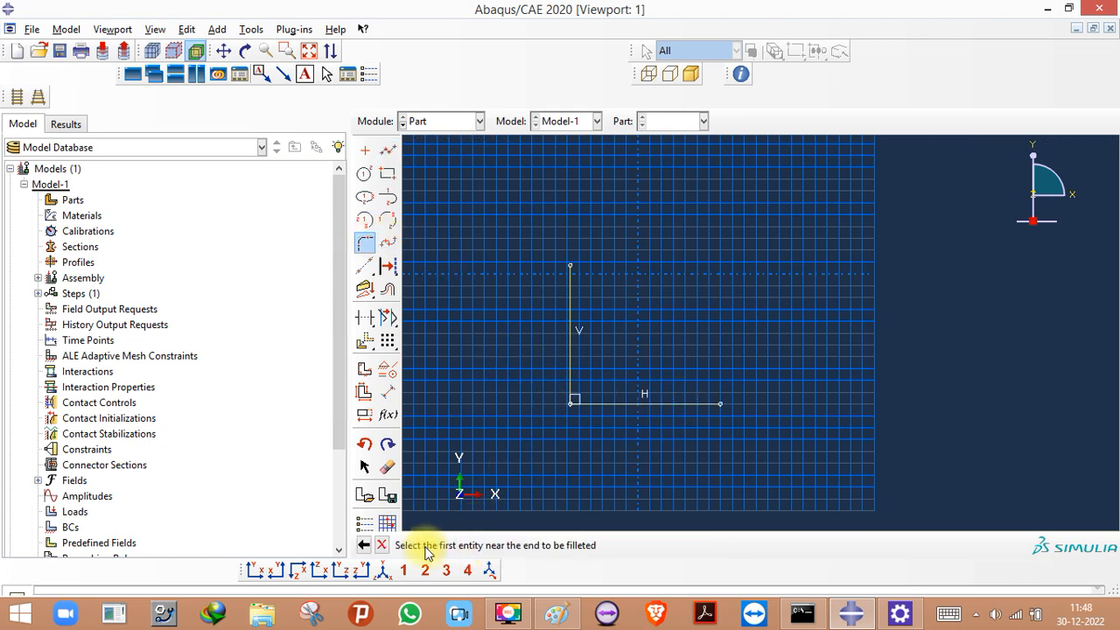
{"action": "left_click", "coordinate": [586, 404]}
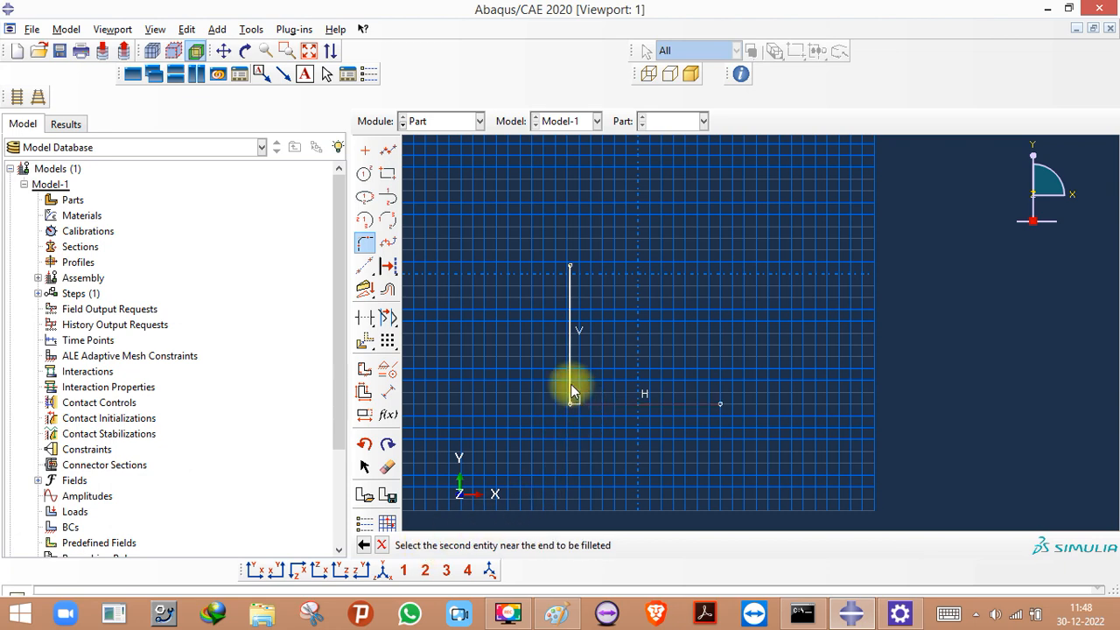
{"action": "left_click", "coordinate": [571, 386]}
{"action": "scroll", "coordinate": [572, 478], "scroll_direction": "down", "scroll_amount": 5}
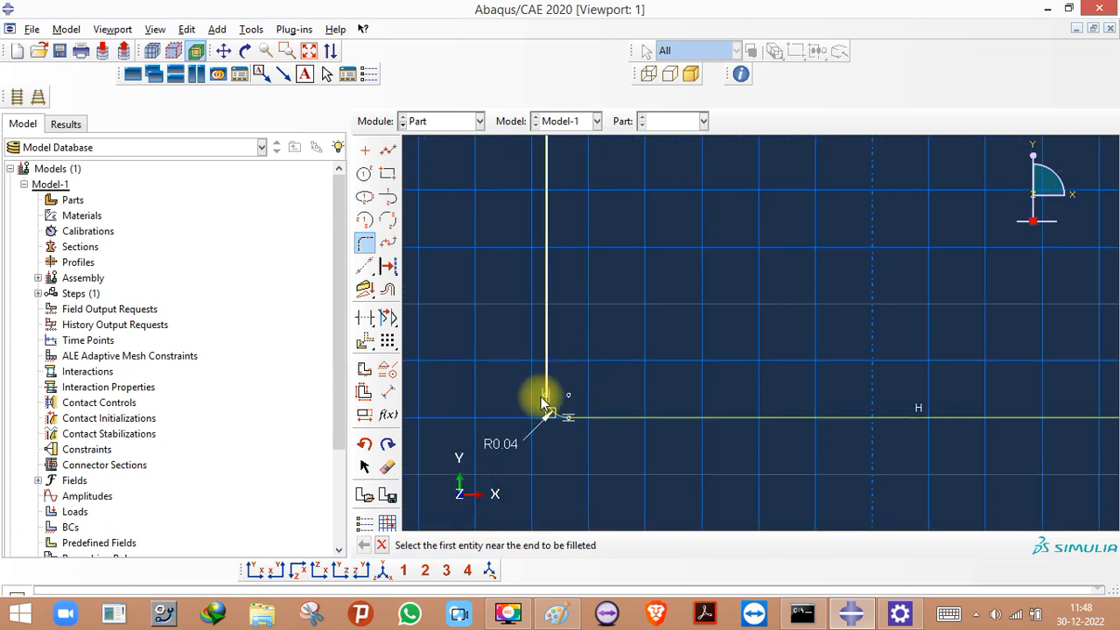
{"action": "scroll", "coordinate": [582, 403], "scroll_direction": "up", "scroll_amount": 4}
{"action": "scroll", "coordinate": [582, 403], "scroll_direction": "down", "scroll_amount": 4}
{"action": "scroll", "coordinate": [582, 404], "scroll_direction": "up", "scroll_amount": 4}
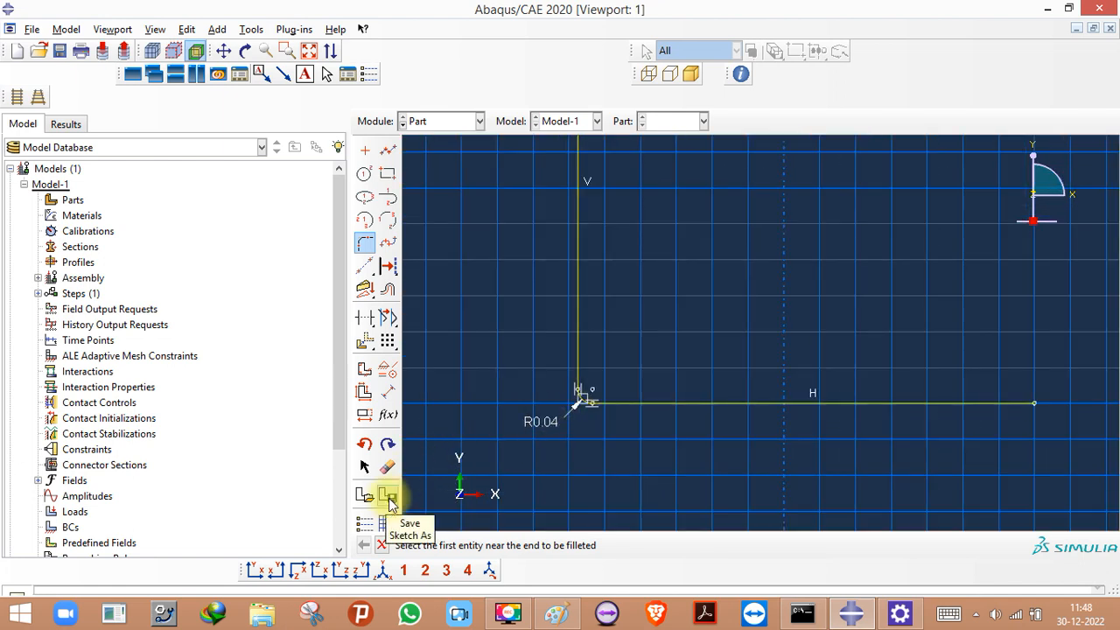
{"action": "key", "text": "Escape"}
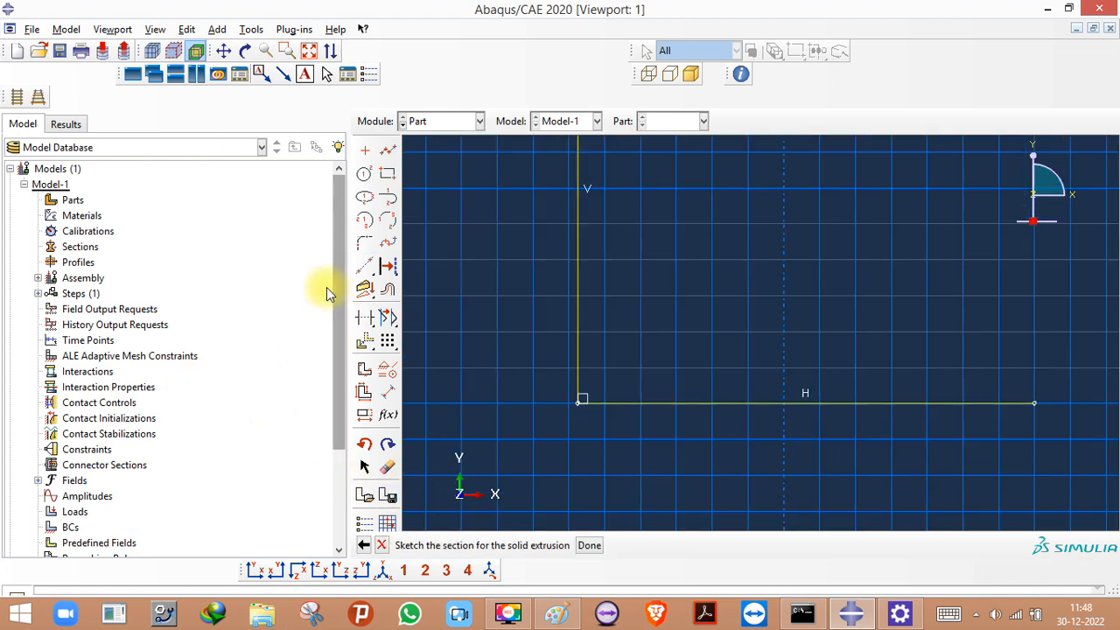
- Sketch a free-form wavy spline through eleven points inside the L-shape, ending just above the horizontal line
{"action": "left_click", "coordinate": [390, 245]}
{"action": "left_click", "coordinate": [649, 277]}
{"action": "left_click", "coordinate": [703, 206]}
{"action": "left_click", "coordinate": [820, 231]}
{"action": "left_click", "coordinate": [773, 270]}
{"action": "left_click", "coordinate": [855, 312]}
{"action": "left_click", "coordinate": [927, 268]}
{"action": "left_click", "coordinate": [910, 213]}
{"action": "left_click", "coordinate": [998, 269]}
{"action": "left_click", "coordinate": [1008, 324]}
{"action": "left_click", "coordinate": [981, 358]}
{"action": "left_click", "coordinate": [917, 377]}
{"action": "middle_click", "coordinate": [862, 363]}
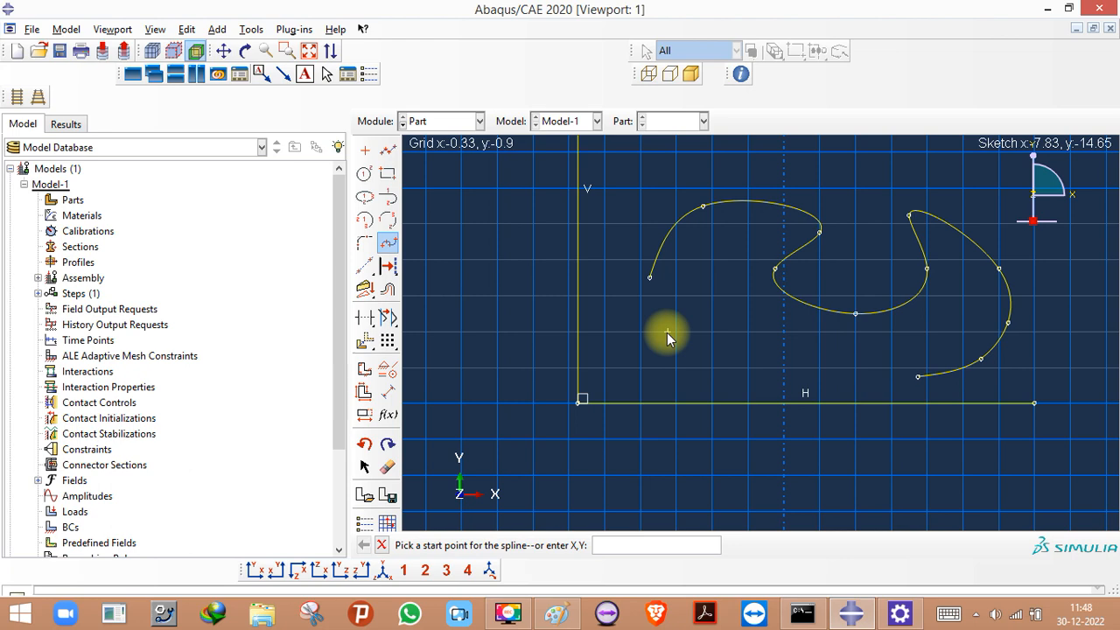
- Sketch a large free-form spline through nineteen points, looping around the L-shape and the first spline
{"action": "scroll", "coordinate": [744, 289], "scroll_direction": "down", "scroll_amount": 3}
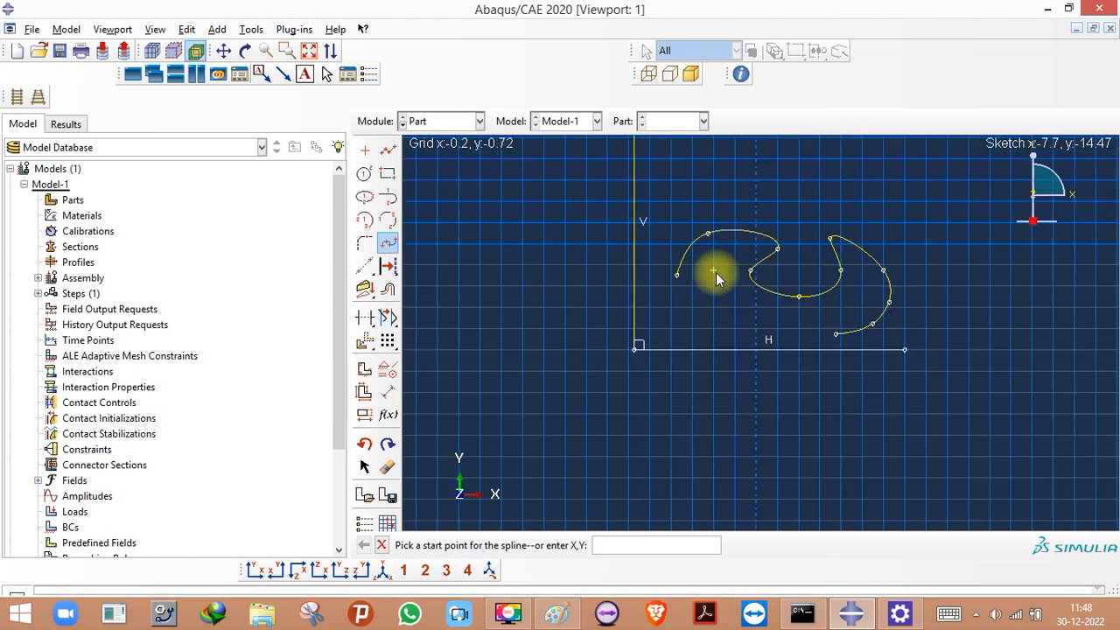
{"action": "left_click", "coordinate": [657, 405]}
{"action": "left_click", "coordinate": [762, 390]}
{"action": "left_click", "coordinate": [880, 430]}
{"action": "left_click", "coordinate": [945, 378]}
{"action": "left_click", "coordinate": [951, 283]}
{"action": "left_click", "coordinate": [915, 247]}
{"action": "left_click", "coordinate": [772, 194]}
{"action": "left_click", "coordinate": [646, 212]}
{"action": "left_click", "coordinate": [526, 254]}
{"action": "left_click", "coordinate": [539, 345]}
{"action": "left_click", "coordinate": [571, 367]}
{"action": "left_click", "coordinate": [606, 297]}
{"action": "left_click", "coordinate": [598, 269]}
{"action": "left_click", "coordinate": [647, 340]}
{"action": "left_click", "coordinate": [619, 382]}
{"action": "left_click", "coordinate": [576, 404]}
{"action": "left_click", "coordinate": [562, 435]}
{"action": "left_click", "coordinate": [607, 457]}
{"action": "left_click", "coordinate": [691, 463]}
{"action": "middle_click", "coordinate": [744, 441]}
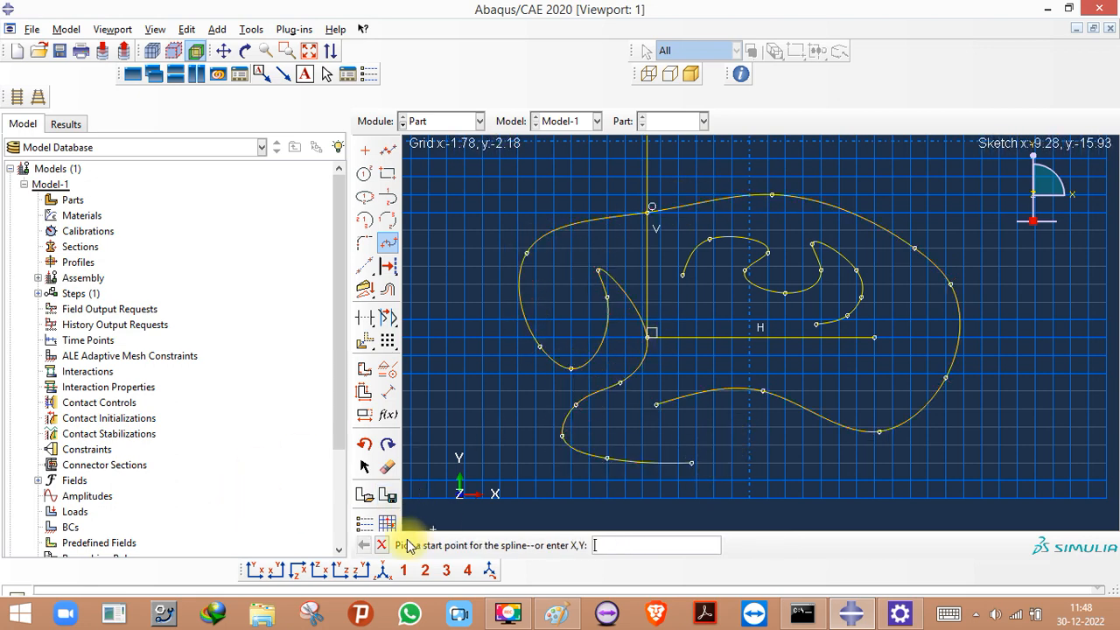
- Delete both splines and the L-shaped lines from the sketch
{"action": "left_click", "coordinate": [387, 467]}
{"action": "scroll", "coordinate": [488, 252], "scroll_direction": "down", "scroll_amount": 2}
{"action": "left_click_drag", "start_coordinate": [483, 199], "coordinate": [906, 457]}
{"action": "left_click", "coordinate": [645, 545]}
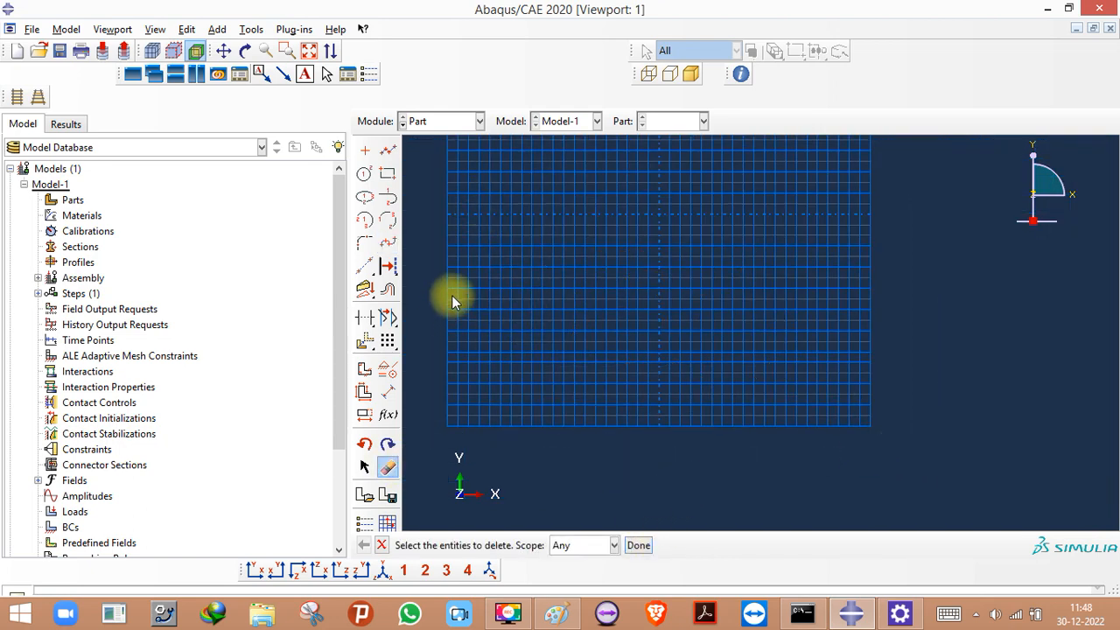
- Add a 45-degree construction line crossing the horizontal axis at about x = 1.05
{"action": "left_click", "coordinate": [364, 273]}
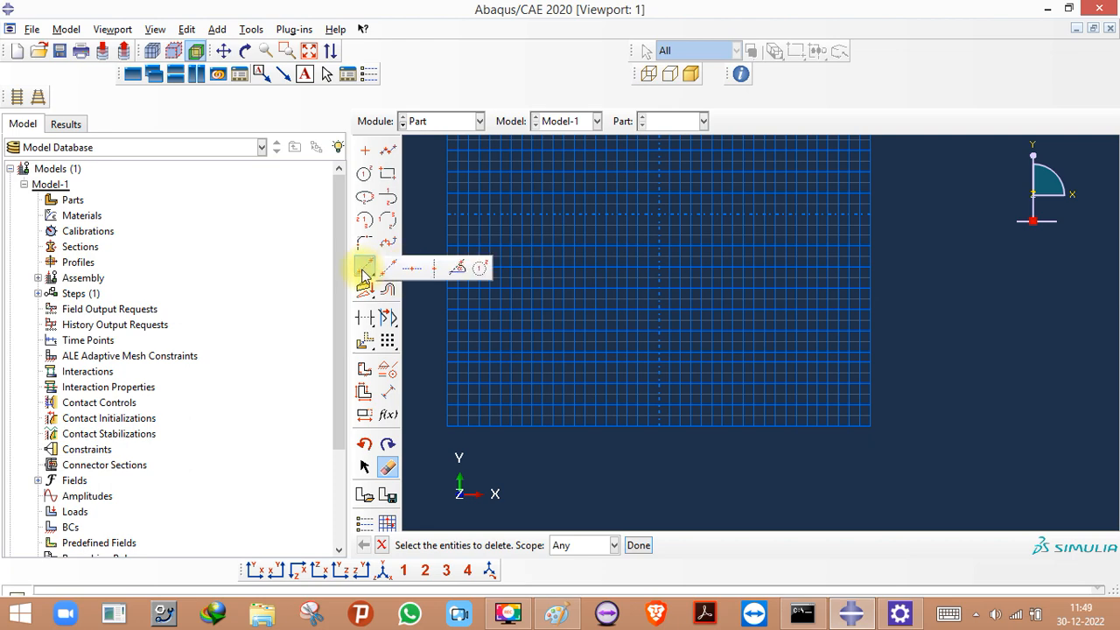
{"action": "left_click", "coordinate": [462, 272]}
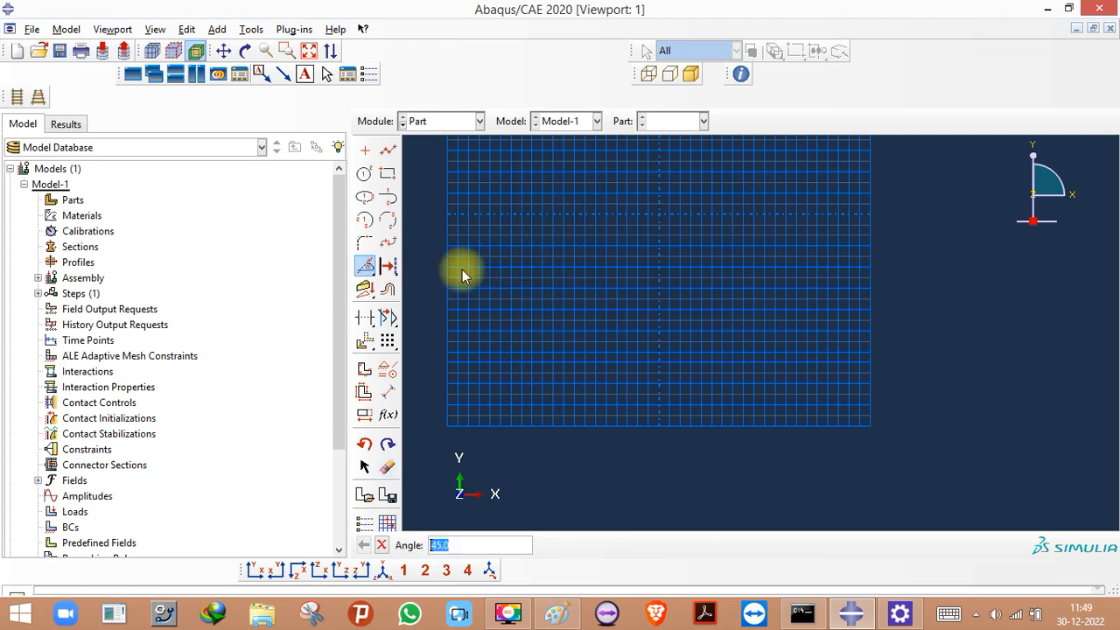
{"action": "scroll", "coordinate": [566, 302], "scroll_direction": "down", "scroll_amount": 1}
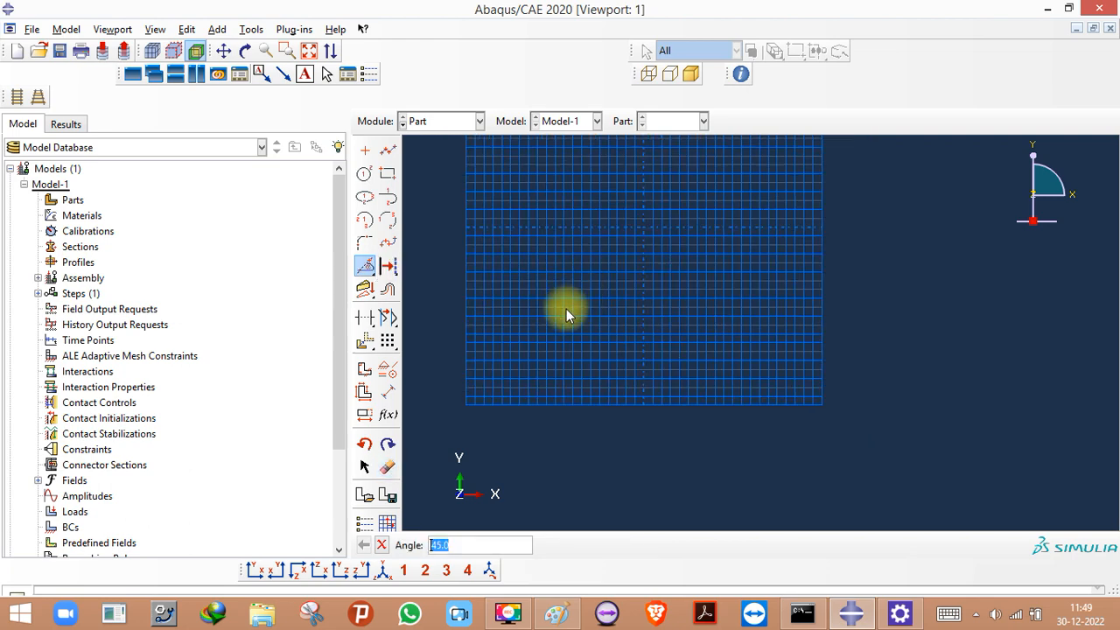
{"action": "key", "text": "Return"}
{"action": "scroll", "coordinate": [591, 324], "scroll_direction": "down", "scroll_amount": 3}
{"action": "scroll", "coordinate": [595, 306], "scroll_direction": "up", "scroll_amount": 3}
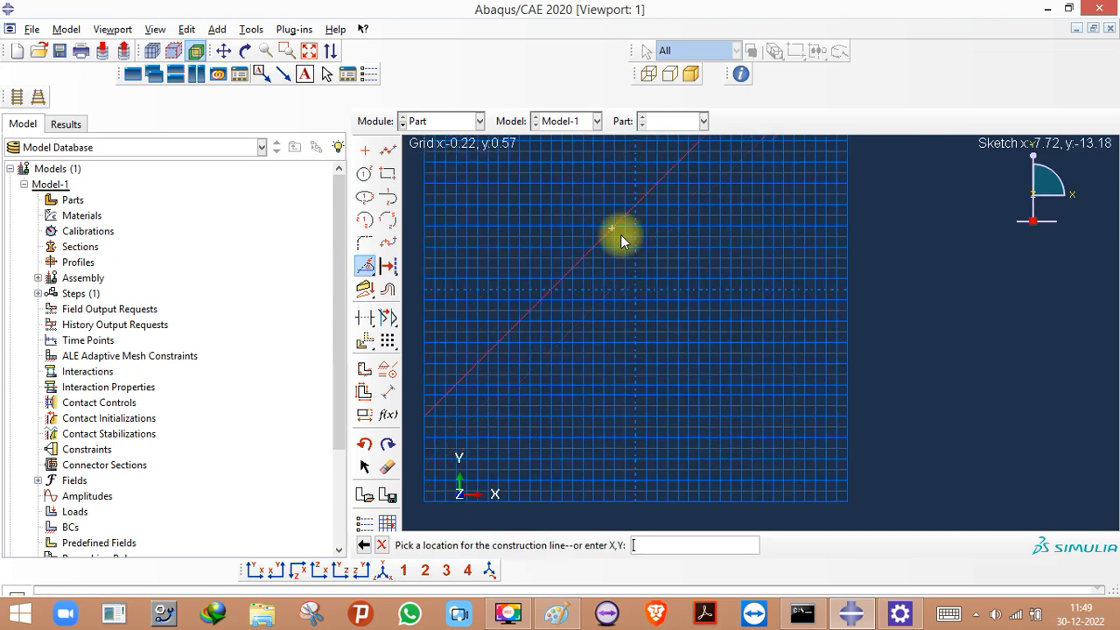
{"action": "left_click", "coordinate": [746, 289]}
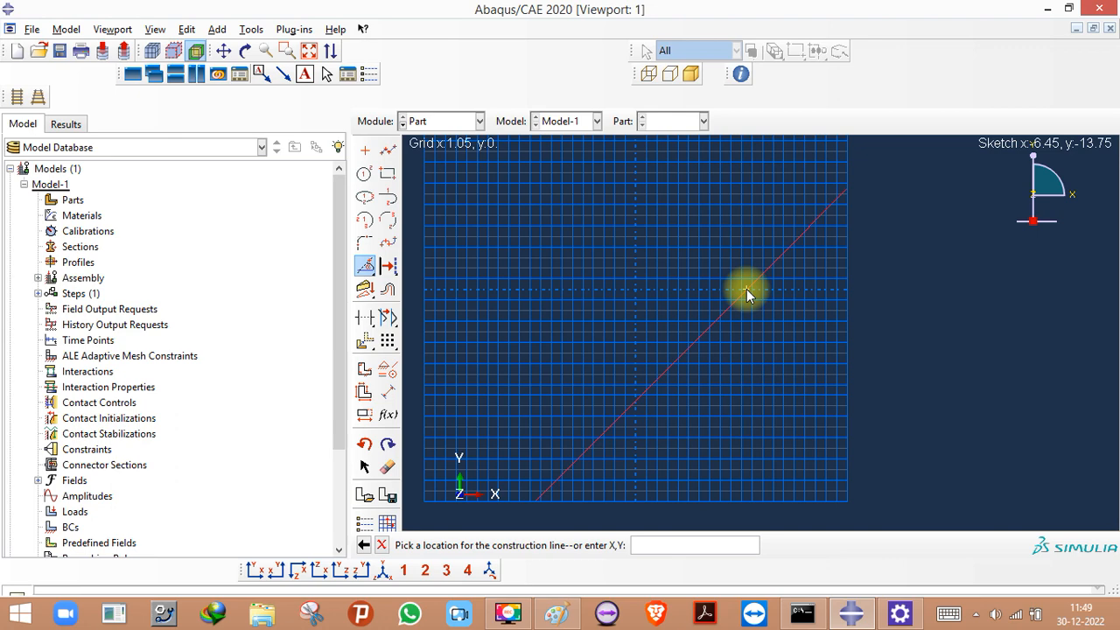
- Add a construction circle centred on the origin with a radius of about 1.43
{"action": "left_click_drag", "start_coordinate": [365, 266], "coordinate": [485, 269]}
{"action": "left_click", "coordinate": [636, 290]}
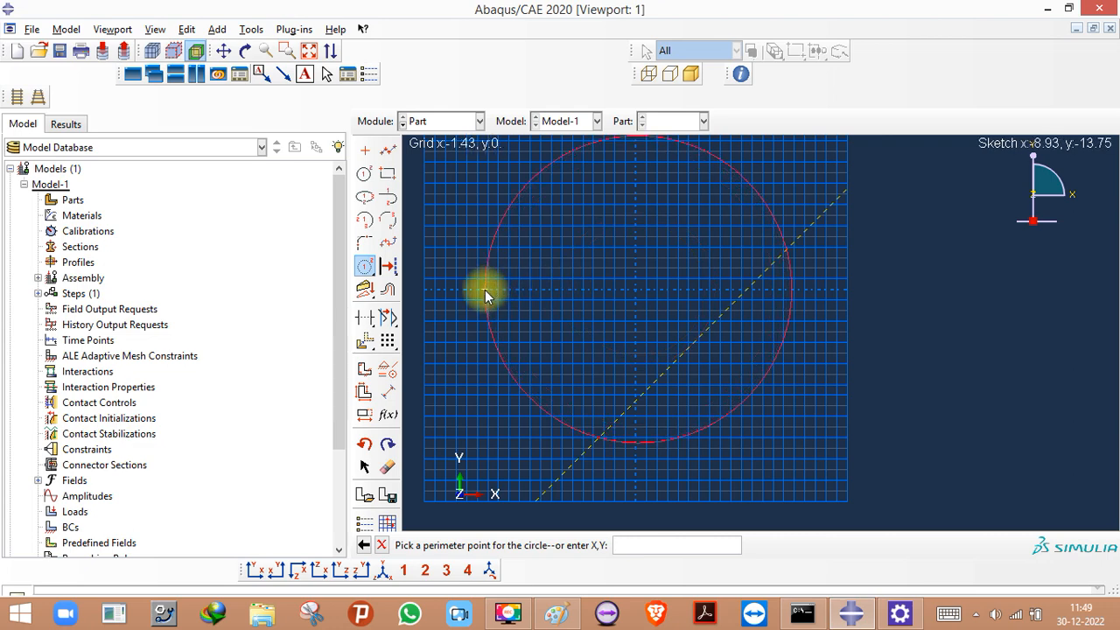
{"action": "left_click", "coordinate": [485, 289]}
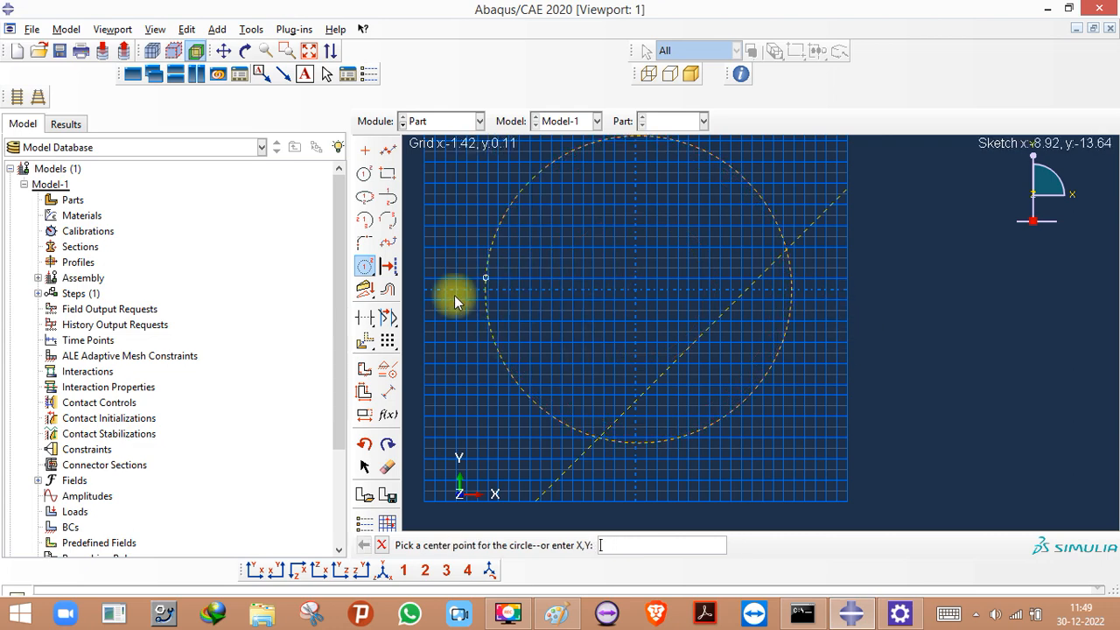
{"action": "left_click", "coordinate": [382, 546]}
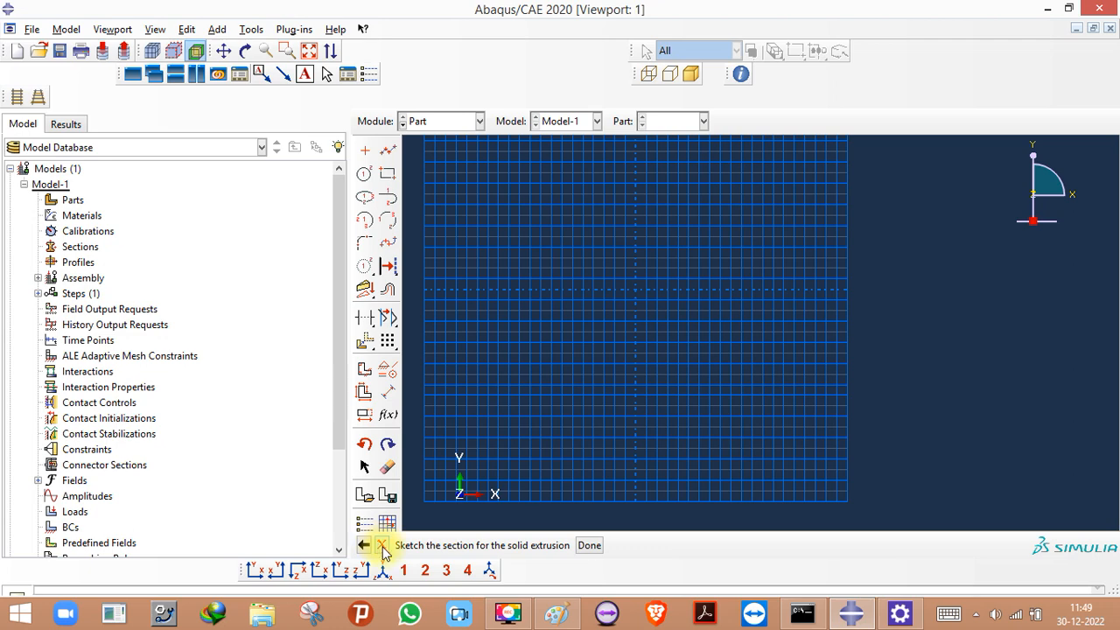
- Sketch a wide, short rectangle around the origin, spanning both axes
{"action": "left_click", "coordinate": [366, 298]}
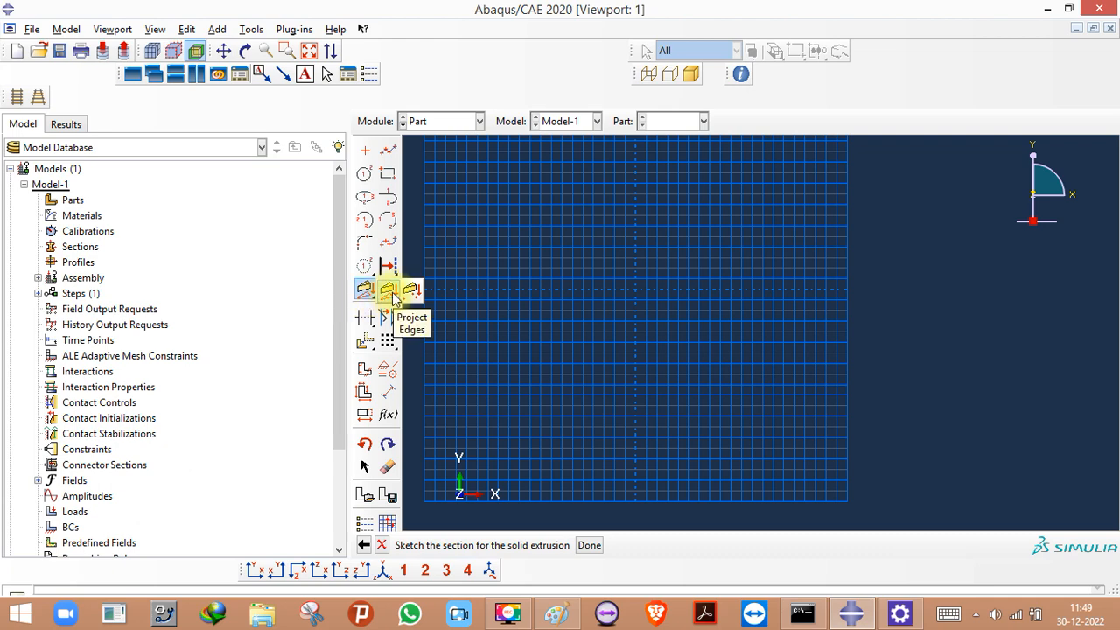
{"action": "left_click", "coordinate": [387, 172]}
{"action": "left_click", "coordinate": [561, 265]}
{"action": "left_click", "coordinate": [739, 317]}
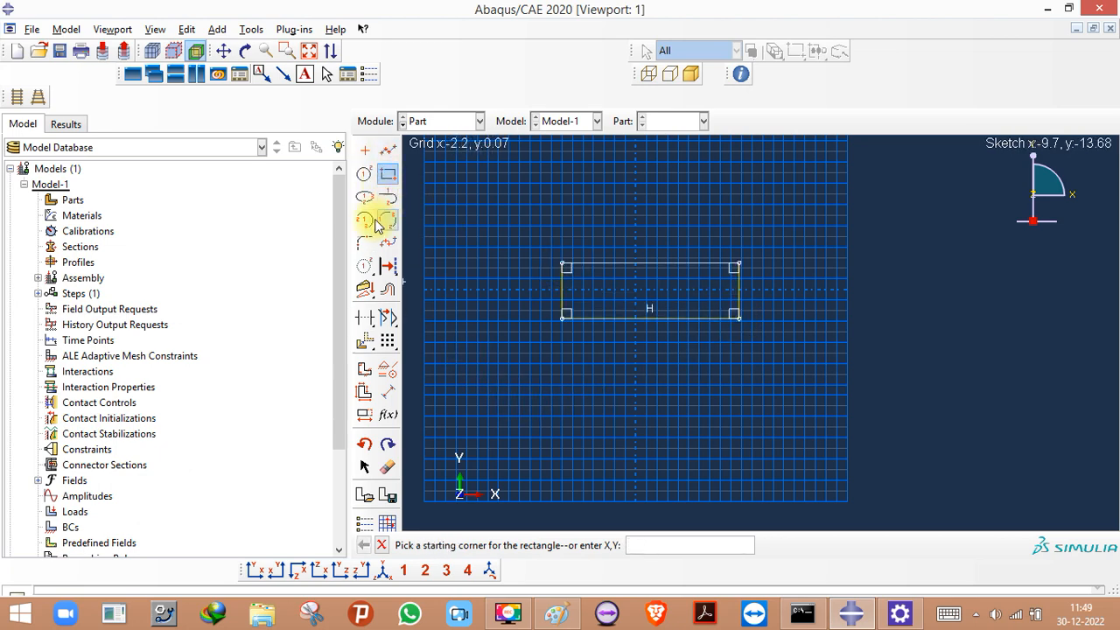
- Sketch a single horizontal line below the rectangle, extending slightly past it on both sides
{"action": "left_click", "coordinate": [388, 151]}
{"action": "left_click", "coordinate": [531, 389]}
{"action": "left_click", "coordinate": [771, 389]}
{"action": "key", "text": "Escape"}
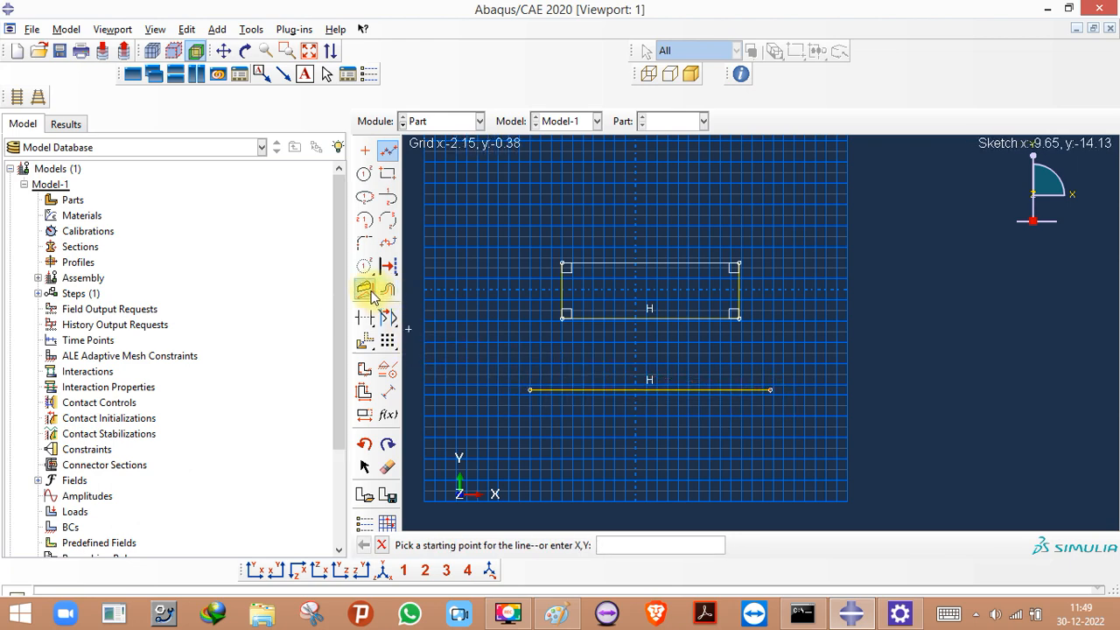
- Try to project the rectangle's lower edge into the sketch with Project References
{"action": "left_click", "coordinate": [366, 290]}
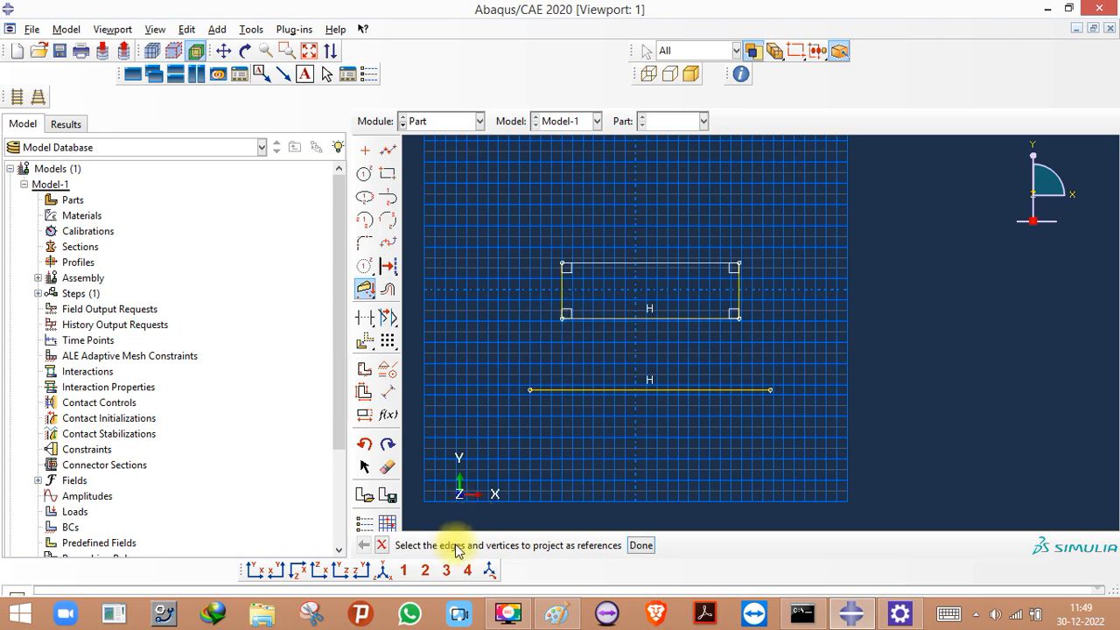
{"action": "left_click_drag", "start_coordinate": [535, 311], "coordinate": [783, 357]}
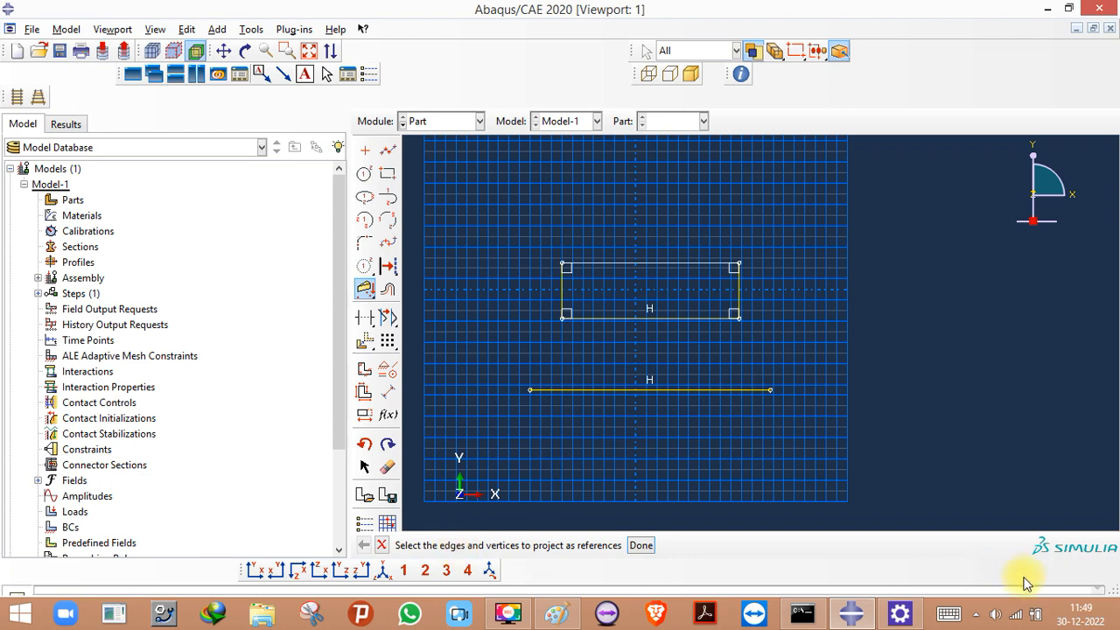
{"action": "left_click", "coordinate": [370, 294]}
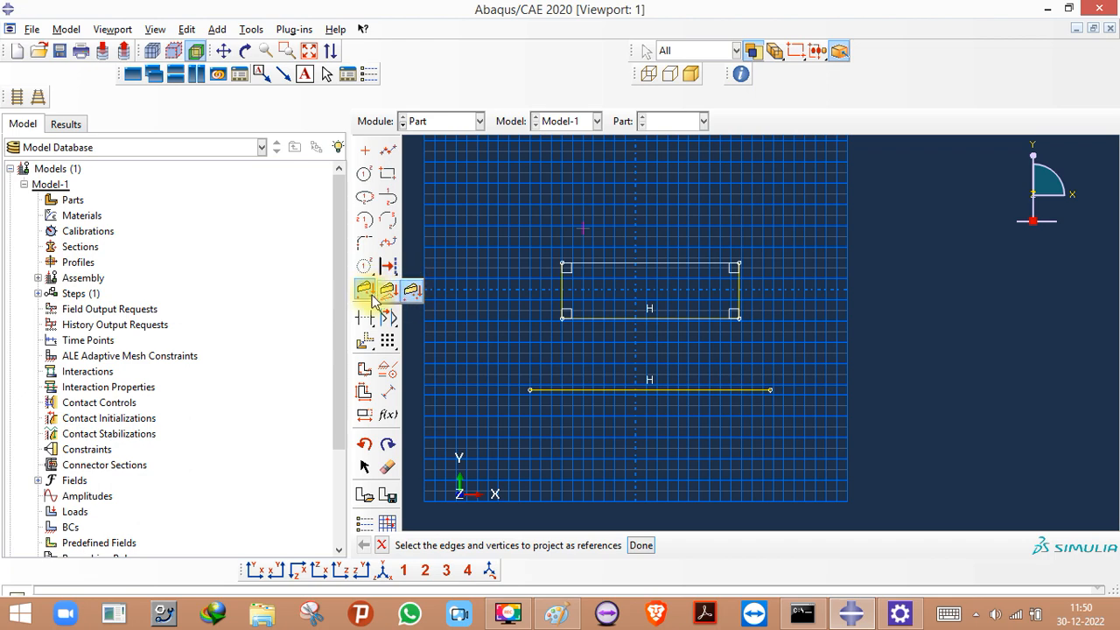
{"action": "left_click", "coordinate": [371, 298]}
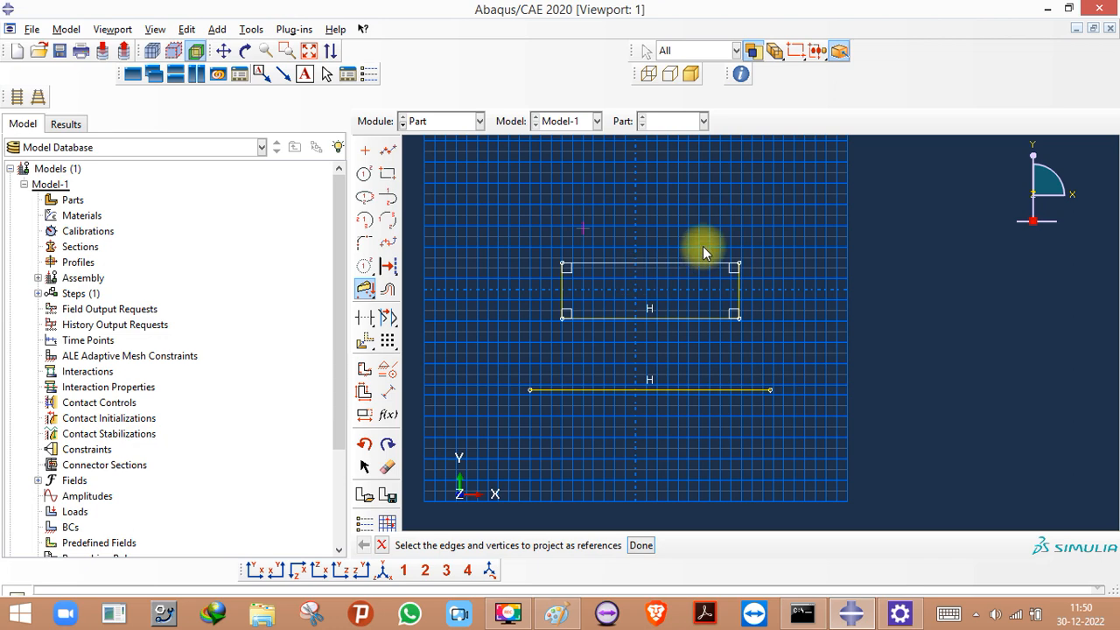
{"action": "left_click", "coordinate": [368, 292]}
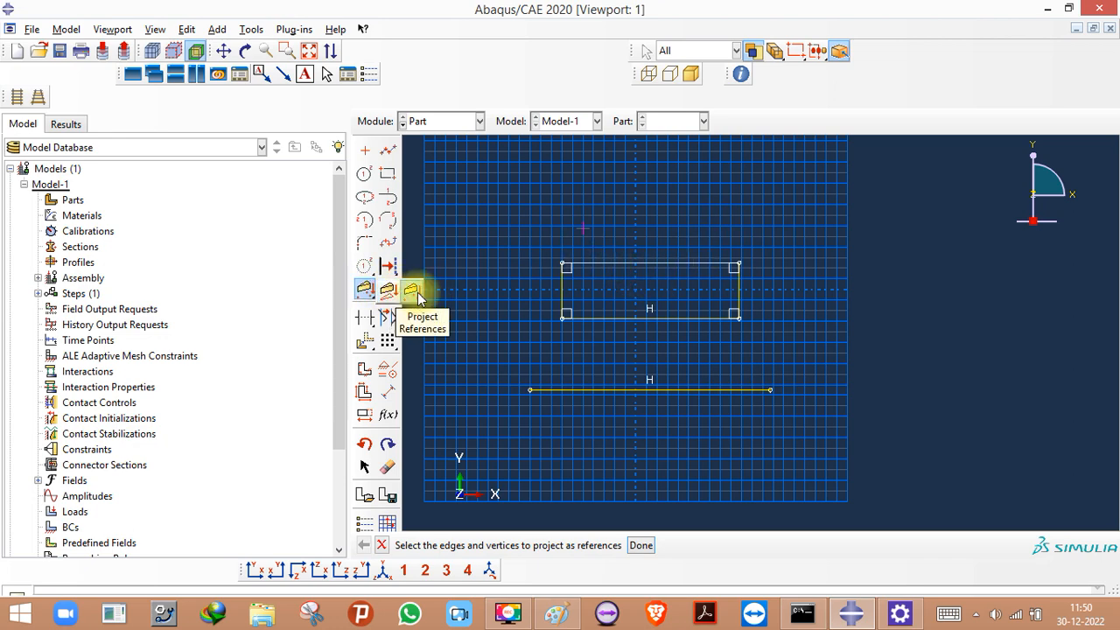
{"action": "left_click", "coordinate": [370, 292]}
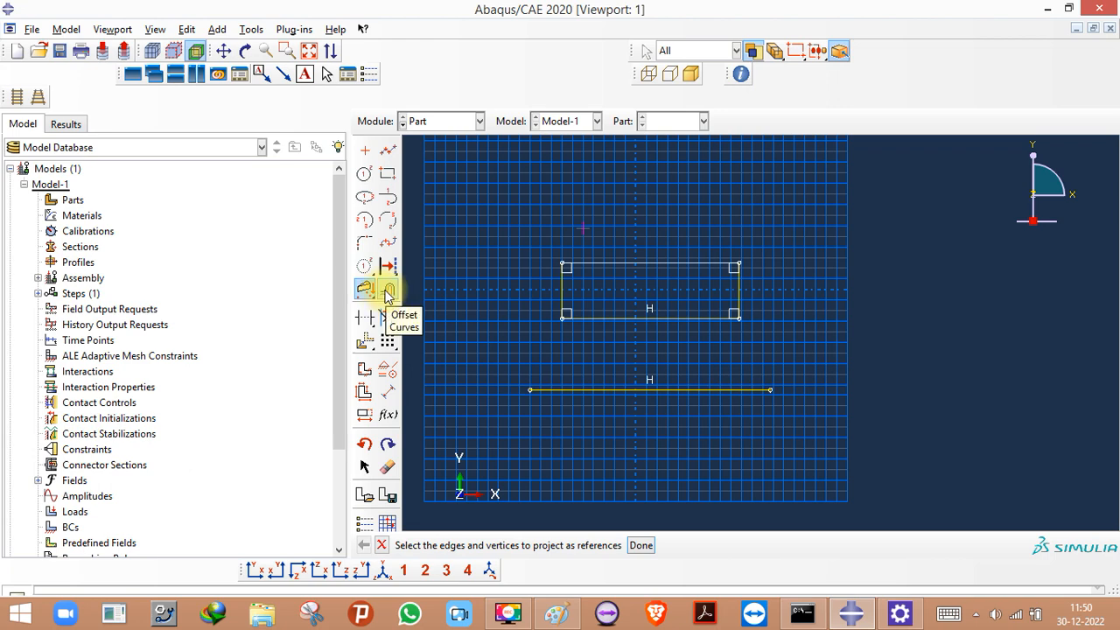
- Try offsetting the separate horizontal line by a distance of 1, flipped to its upper side
{"action": "left_click", "coordinate": [389, 292]}
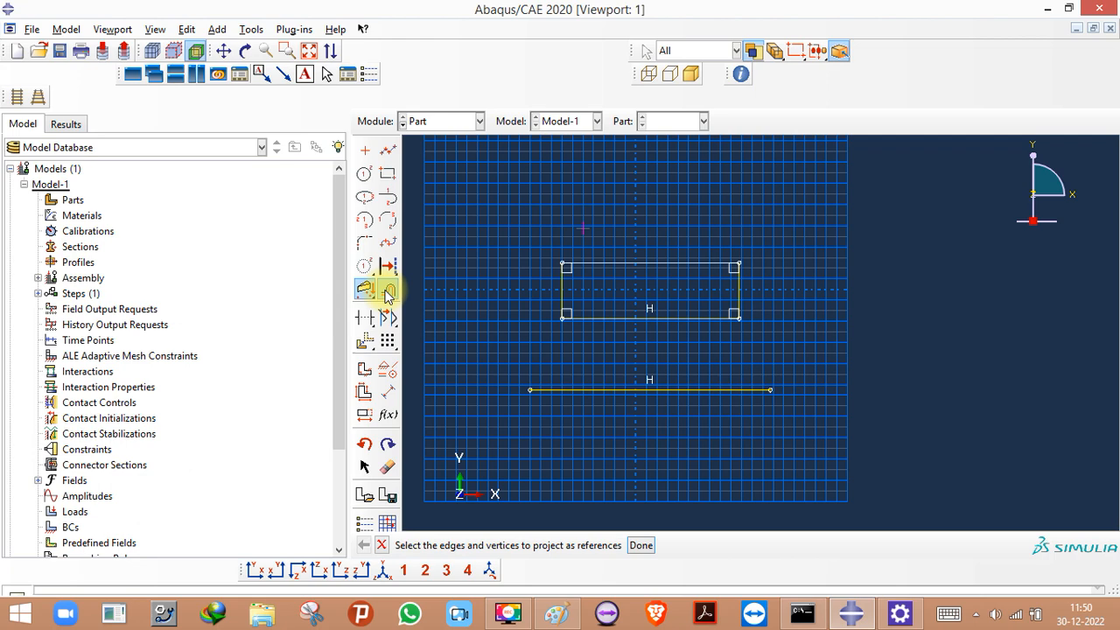
{"action": "left_click", "coordinate": [389, 292]}
{"action": "left_click", "coordinate": [389, 292]}
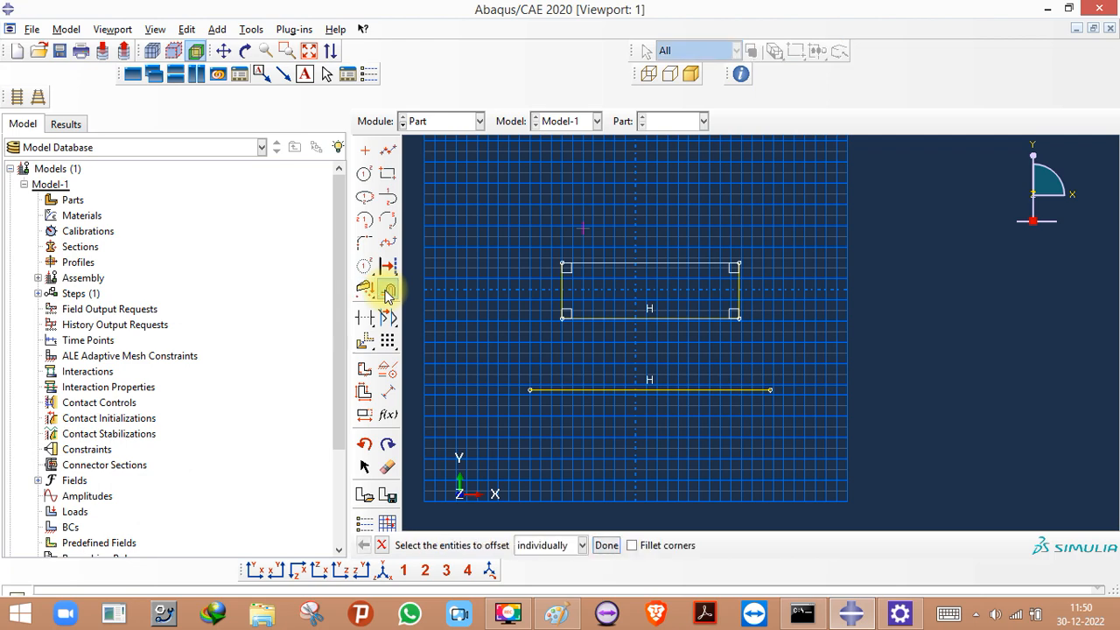
{"action": "left_click_drag", "start_coordinate": [525, 355], "coordinate": [858, 444]}
{"action": "left_click", "coordinate": [606, 545]}
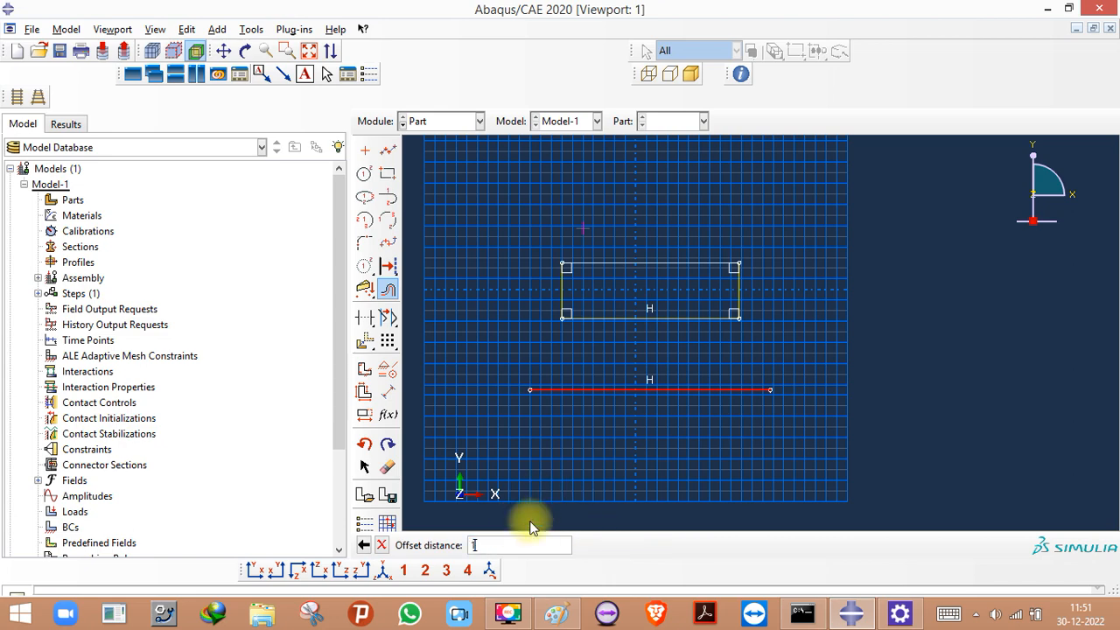
{"action": "type", "text": "1"}
{"action": "key", "text": "Return"}
{"action": "scroll", "coordinate": [505, 481], "scroll_direction": "up", "scroll_amount": 3}
{"action": "scroll", "coordinate": [540, 478], "scroll_direction": "down", "scroll_amount": 5}
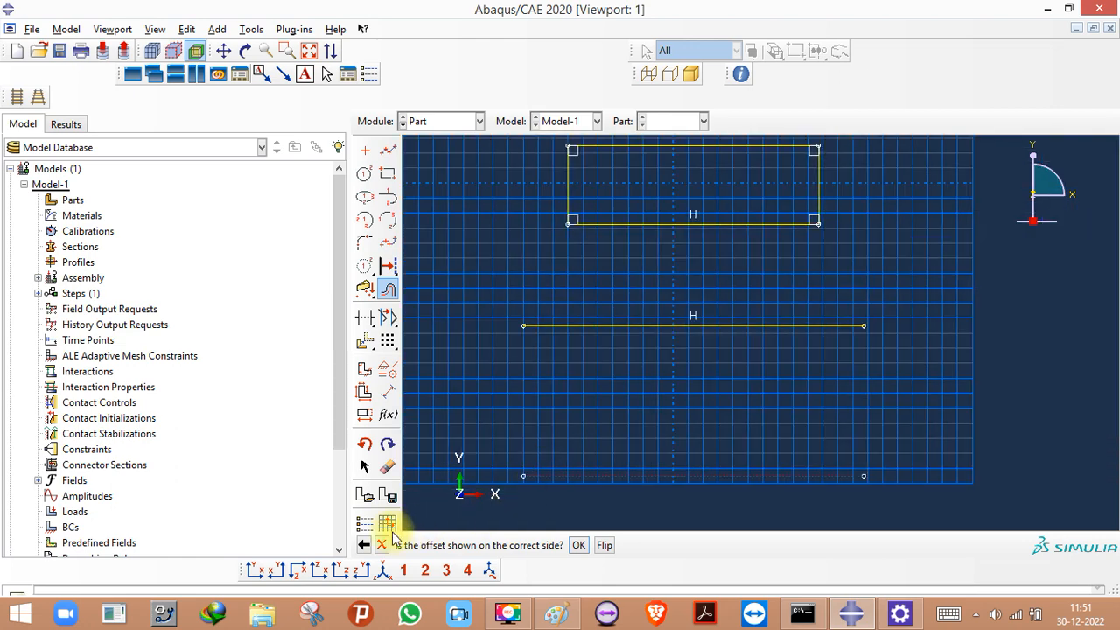
{"action": "left_click", "coordinate": [611, 547]}
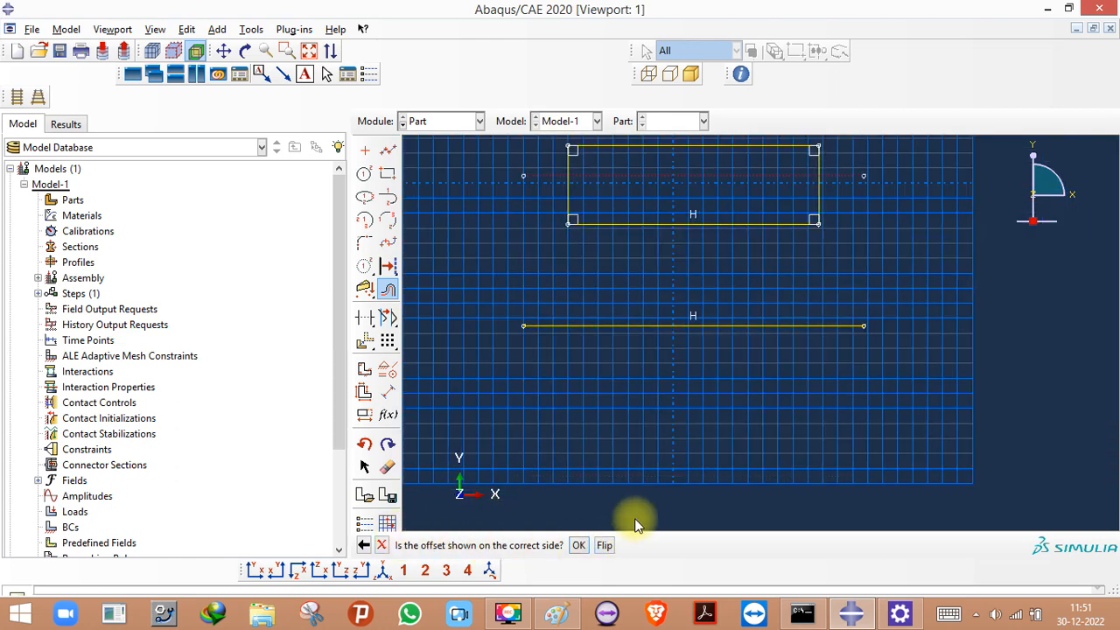
{"action": "scroll", "coordinate": [687, 455], "scroll_direction": "down", "scroll_amount": 3}
{"action": "left_click", "coordinate": [367, 546]}
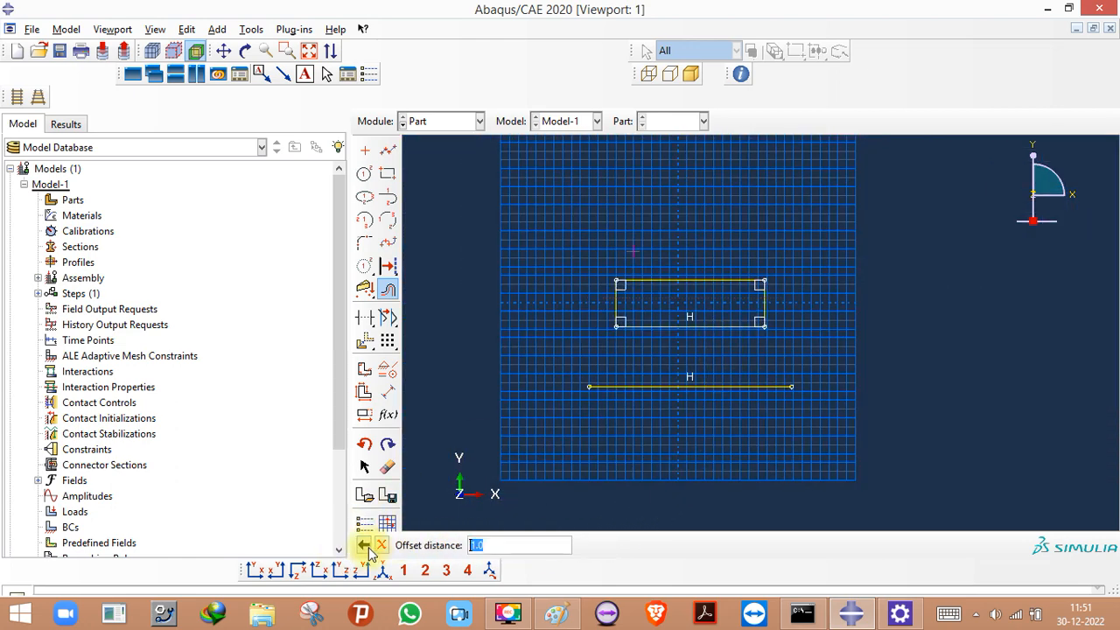
- Try auto-trimming the rectangle's left, top and right edges, and undo the trims
{"action": "left_click", "coordinate": [366, 323]}
{"action": "left_click", "coordinate": [618, 308]}
{"action": "left_click", "coordinate": [656, 282]}
{"action": "left_click", "coordinate": [765, 305]}
{"action": "key", "text": "ctrl+z"}
{"action": "key", "text": "ctrl+z"}
{"action": "key", "text": "ctrl+z"}
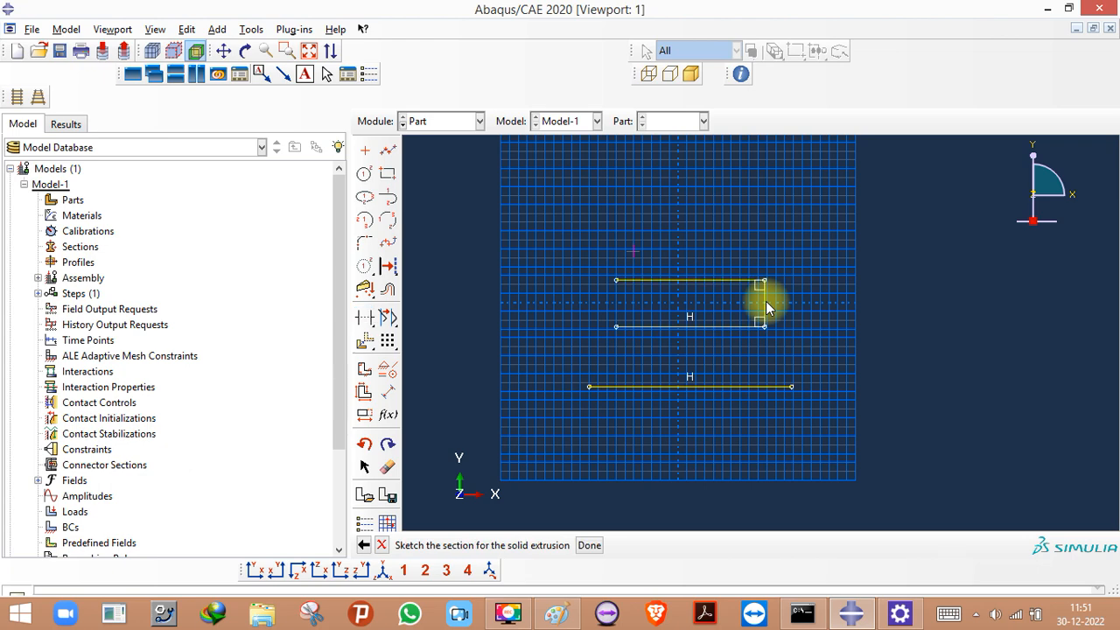
- Try to trim or extend the rectangle's lower edge up to its right edge
{"action": "left_click", "coordinate": [369, 324]}
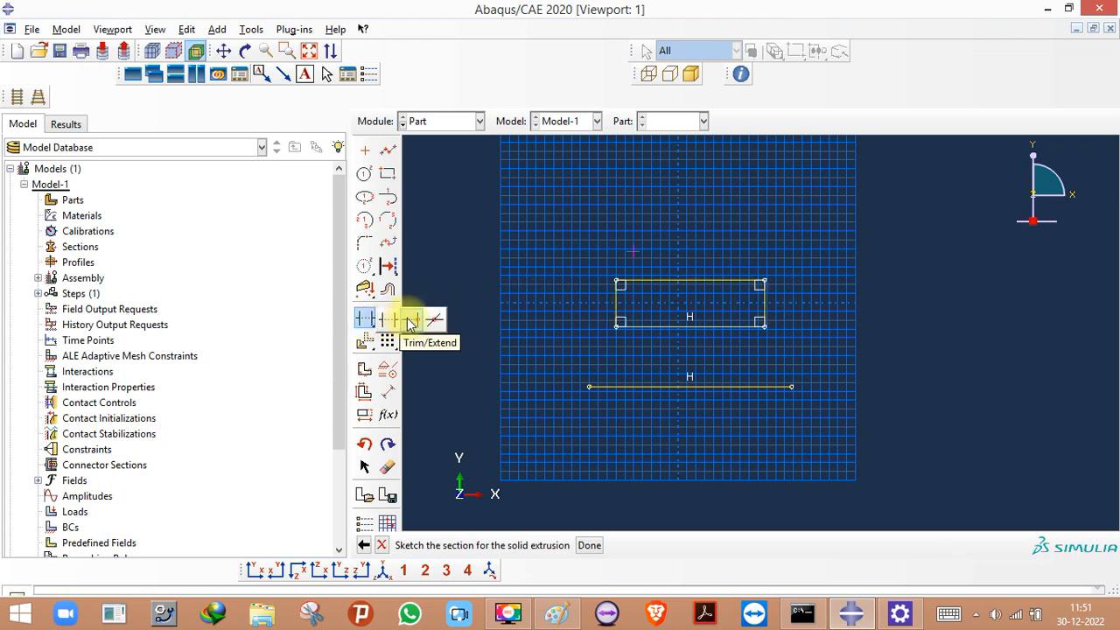
{"action": "left_click", "coordinate": [410, 322]}
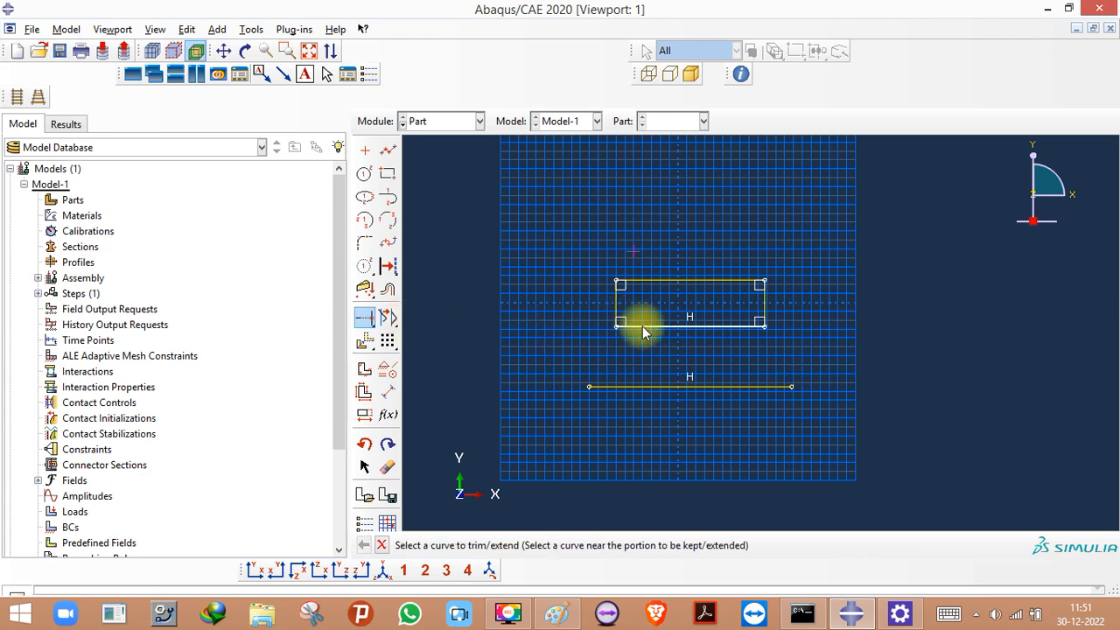
{"action": "left_click", "coordinate": [645, 324]}
{"action": "left_click", "coordinate": [763, 325]}
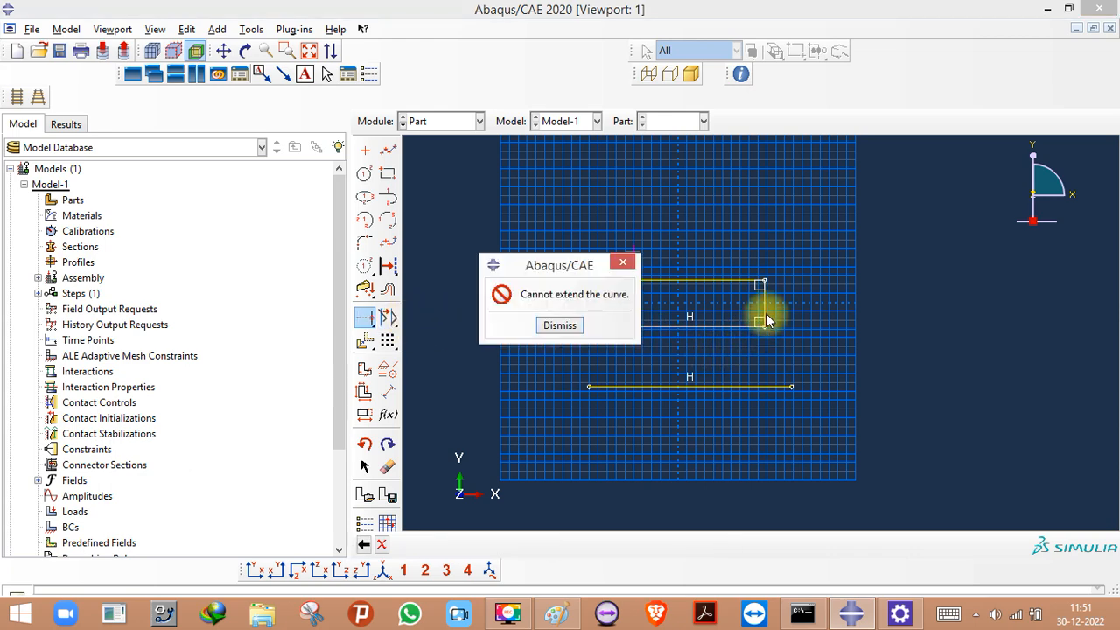
{"action": "left_click", "coordinate": [552, 327]}
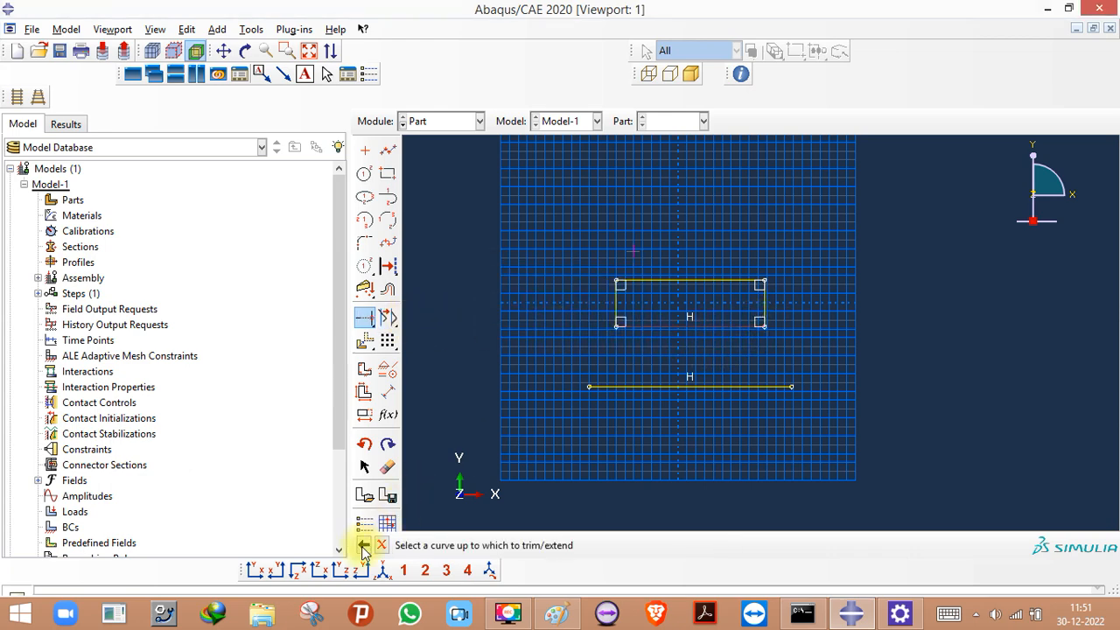
{"action": "left_click", "coordinate": [370, 326]}
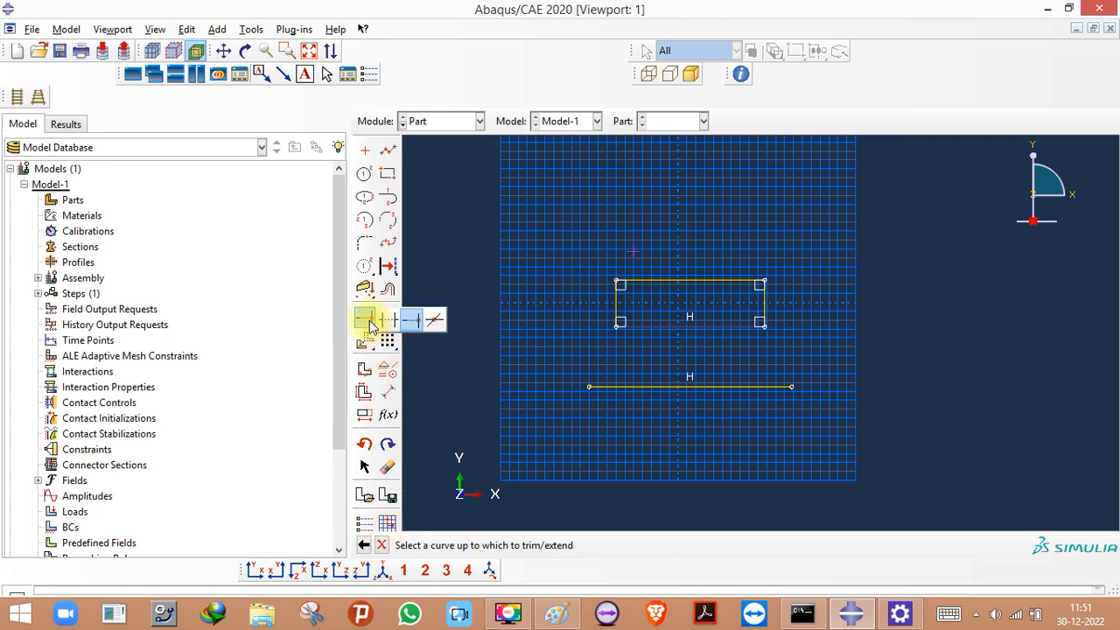
{"action": "left_click", "coordinate": [436, 320]}
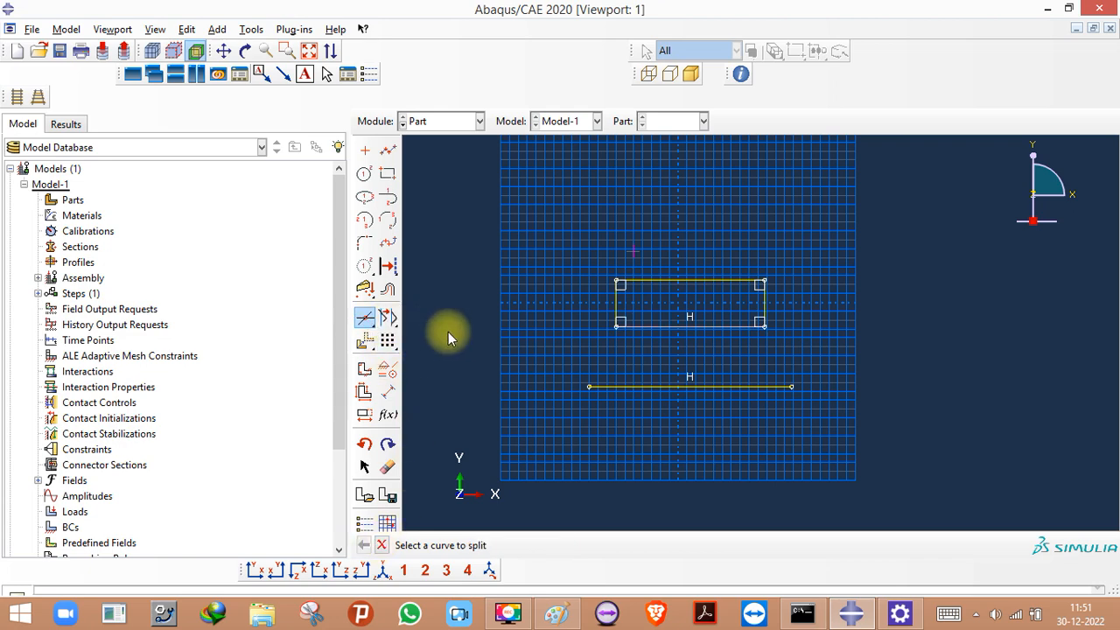
{"action": "left_click", "coordinate": [365, 321]}
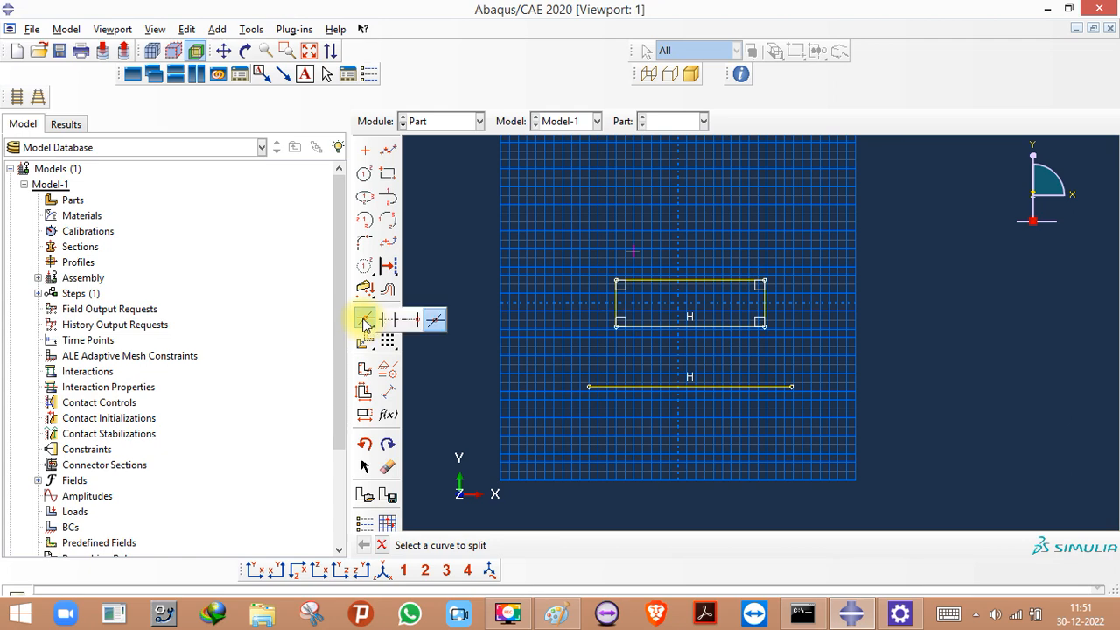
{"action": "left_click", "coordinate": [411, 321]}
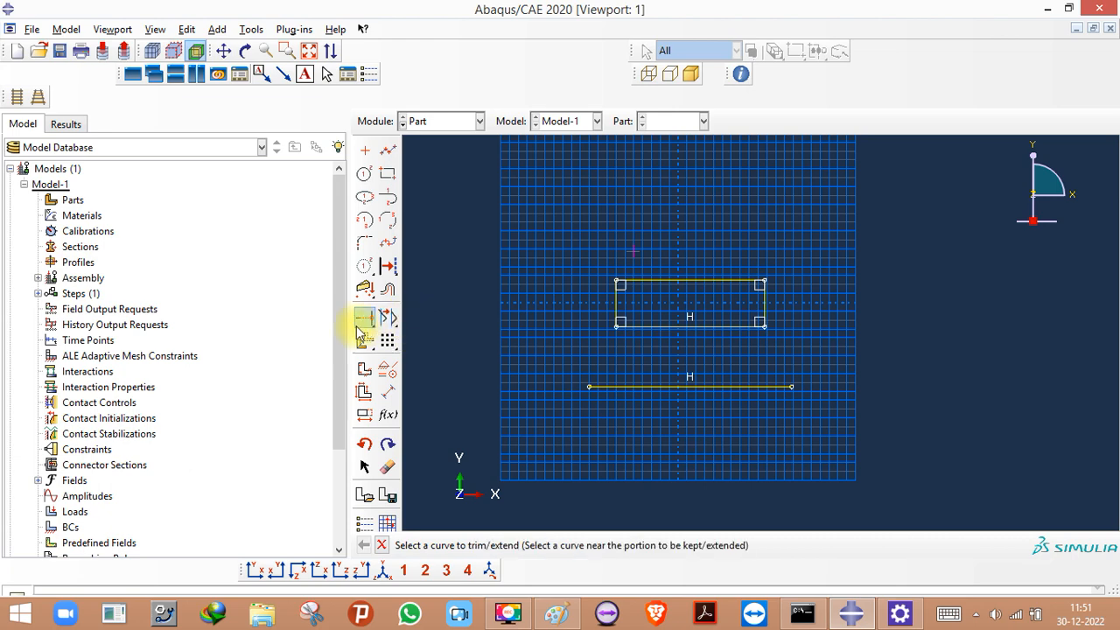
{"action": "left_click", "coordinate": [366, 322]}
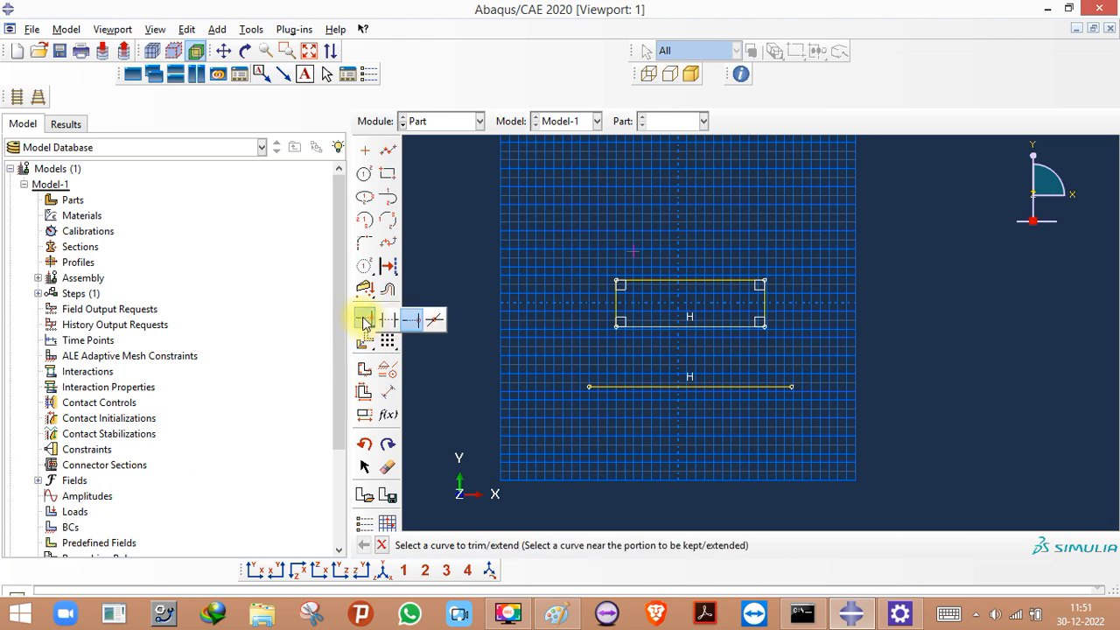
{"action": "left_click", "coordinate": [1027, 572]}
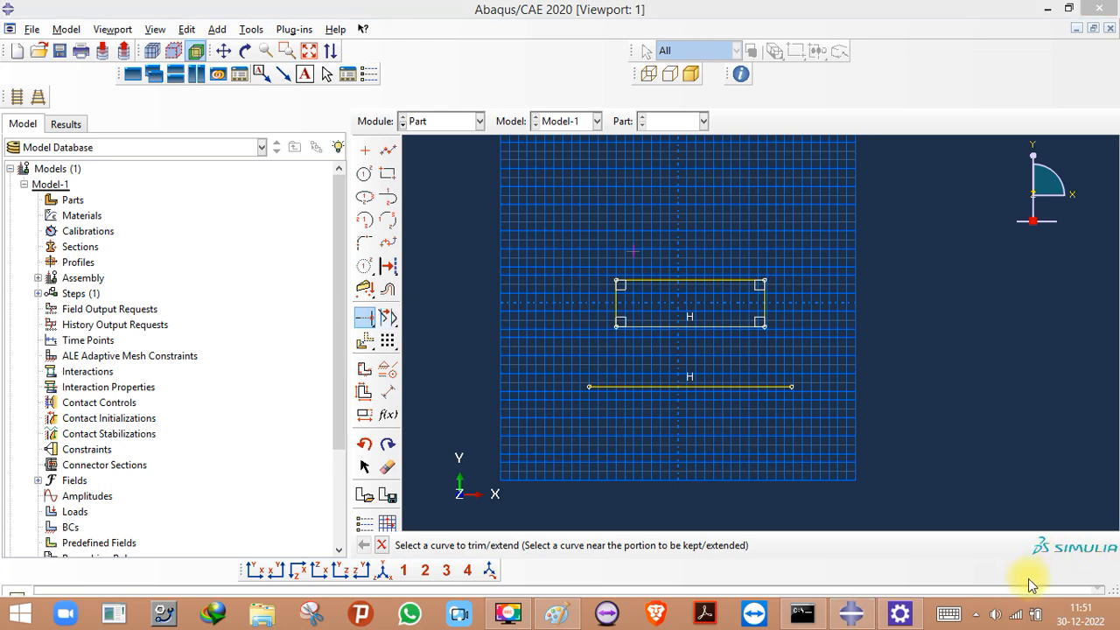
{"action": "key", "text": "Escape"}
- Sketch a vertical line from the rectangle's lower edge down across the separate horizontal line, ending at about (0.07, -1.27)
{"action": "left_click", "coordinate": [391, 151]}
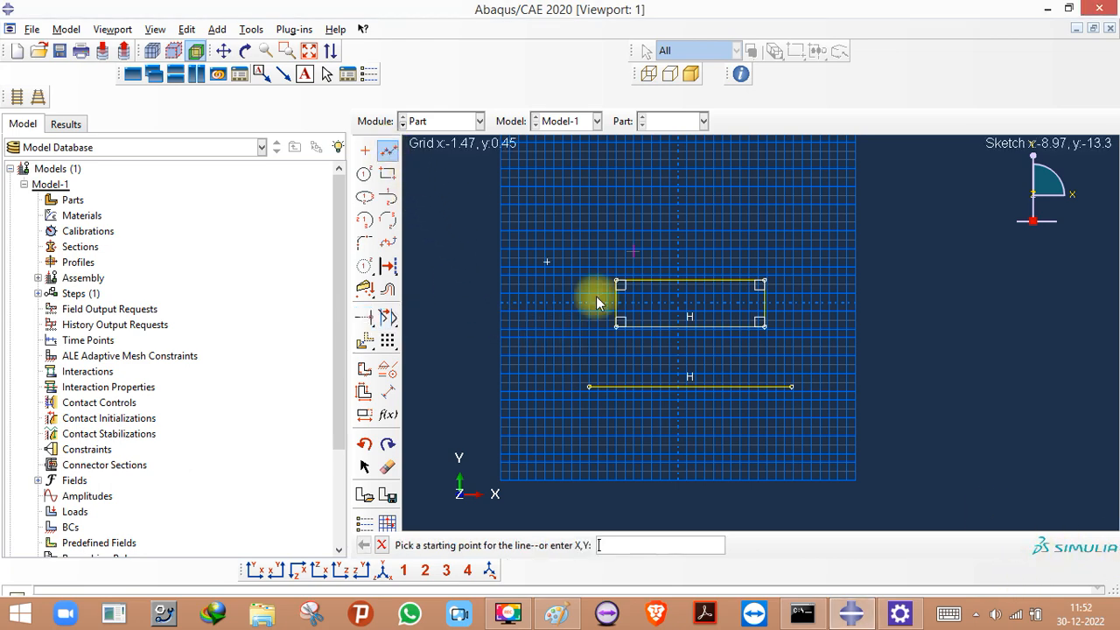
{"action": "left_click", "coordinate": [685, 326]}
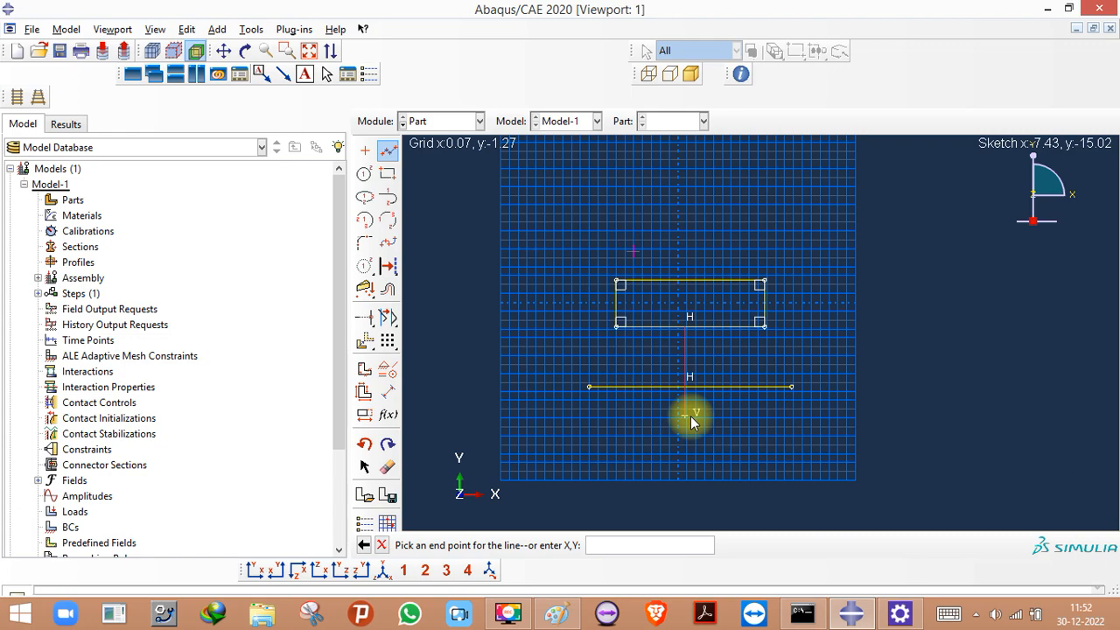
{"action": "left_click", "coordinate": [688, 412]}
{"action": "middle_click", "coordinate": [760, 357]}
{"action": "scroll", "coordinate": [685, 315], "scroll_direction": "up", "scroll_amount": 3}
{"action": "scroll", "coordinate": [684, 385], "scroll_direction": "down", "scroll_amount": 3}
{"action": "scroll", "coordinate": [707, 392], "scroll_direction": "up", "scroll_amount": 2}
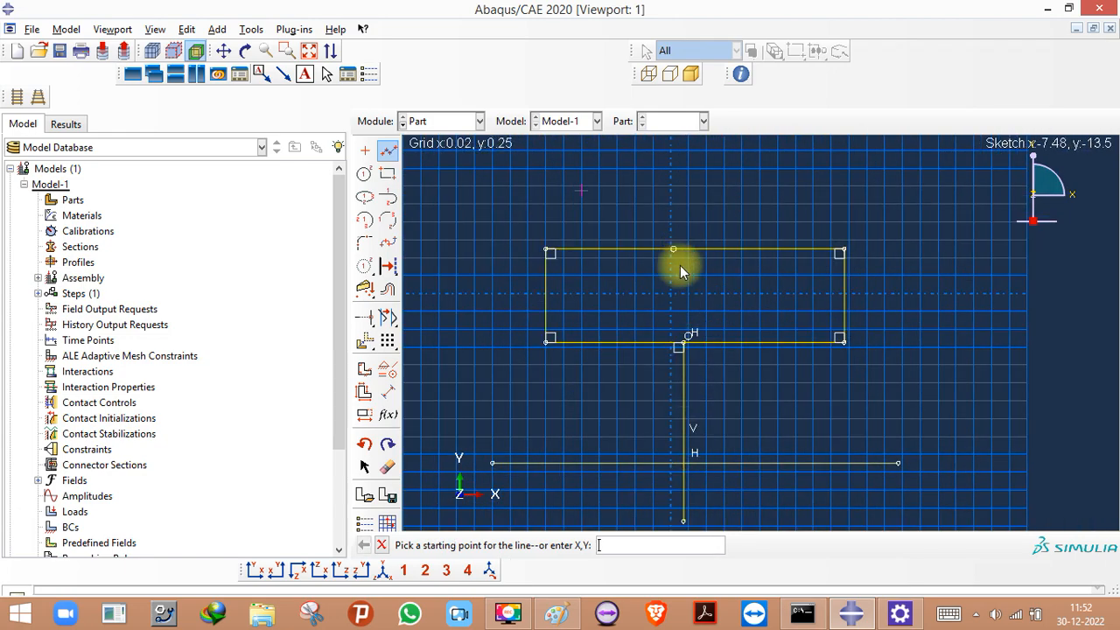
- Extend the vertical line up to the rectangle's upper edge with Trim/Extend
{"action": "left_click_drag", "start_coordinate": [366, 320], "coordinate": [415, 326]}
{"action": "scroll", "coordinate": [543, 346], "scroll_direction": "down", "scroll_amount": 2}
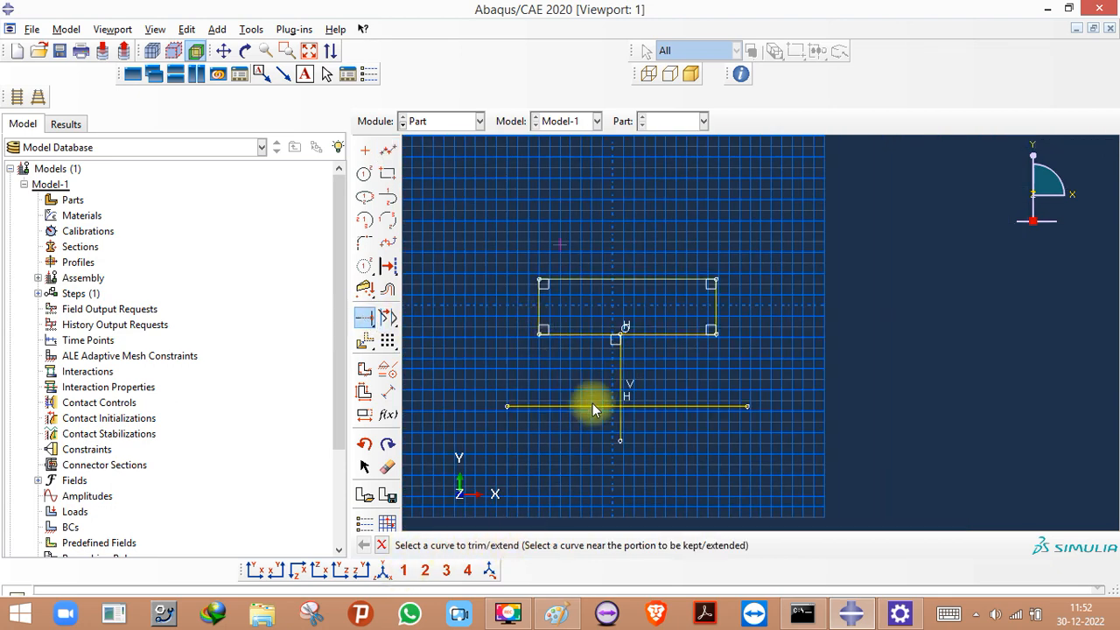
{"action": "left_click", "coordinate": [620, 359]}
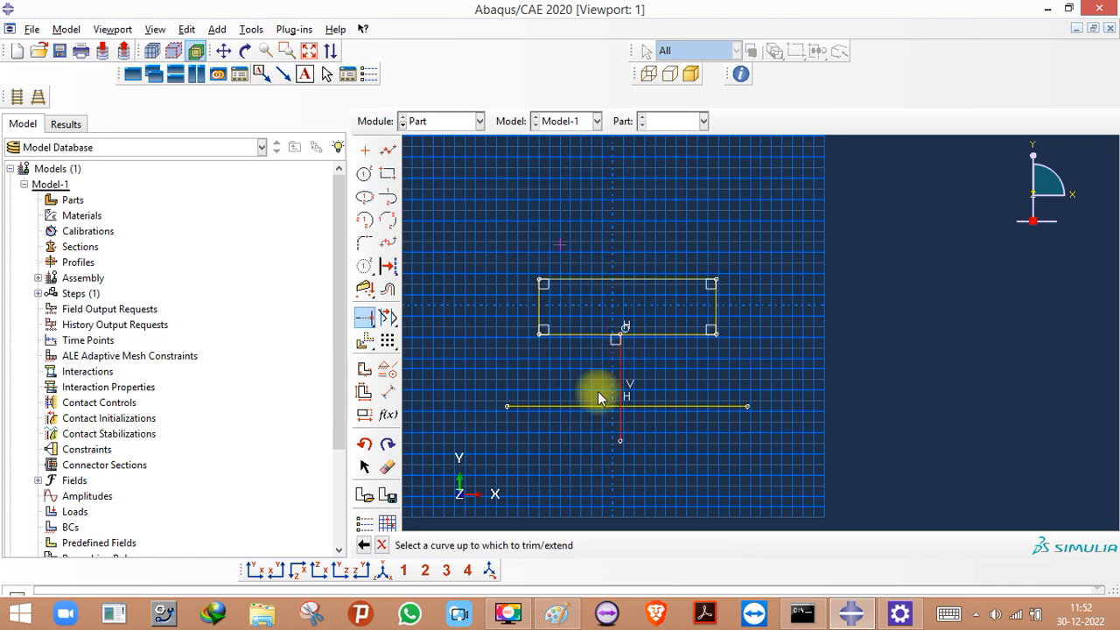
{"action": "scroll", "coordinate": [607, 401], "scroll_direction": "up", "scroll_amount": 2}
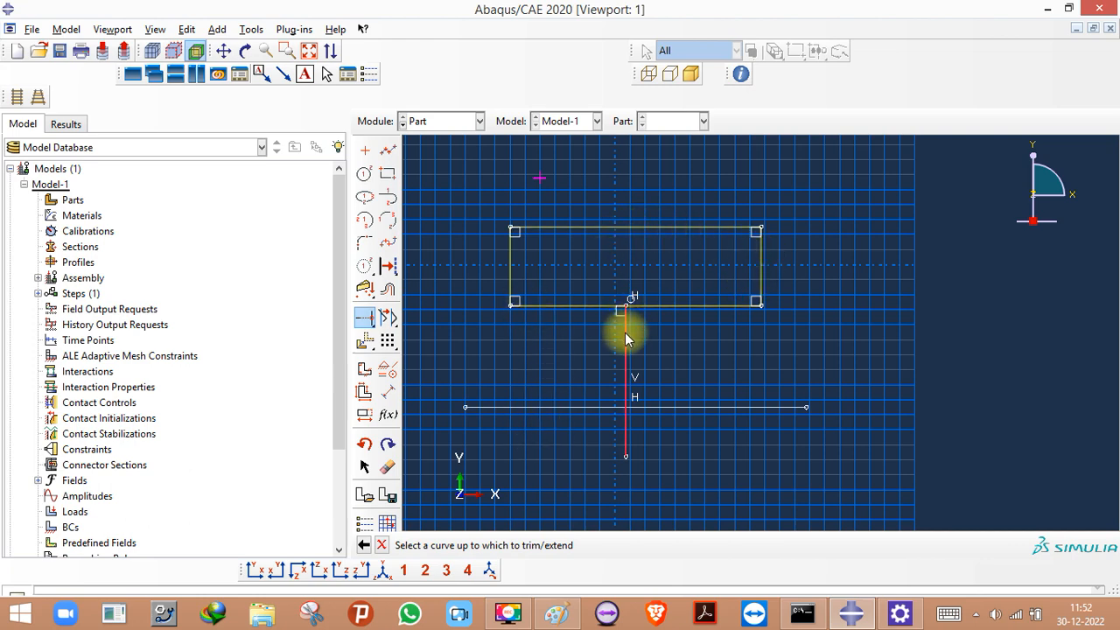
{"action": "left_click", "coordinate": [647, 230]}
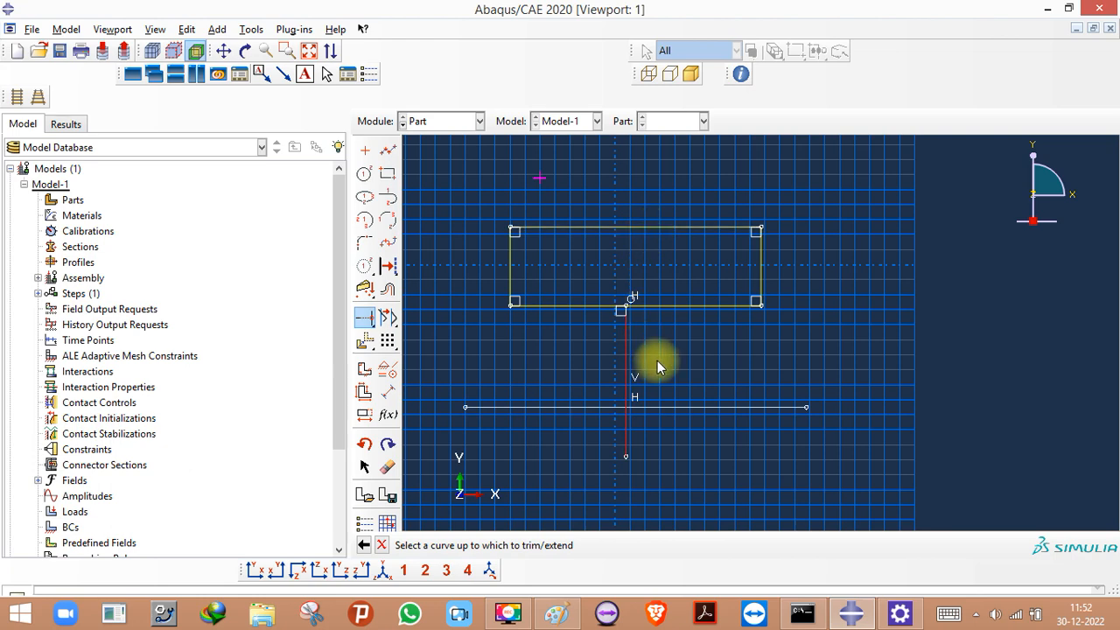
{"action": "left_click", "coordinate": [647, 228]}
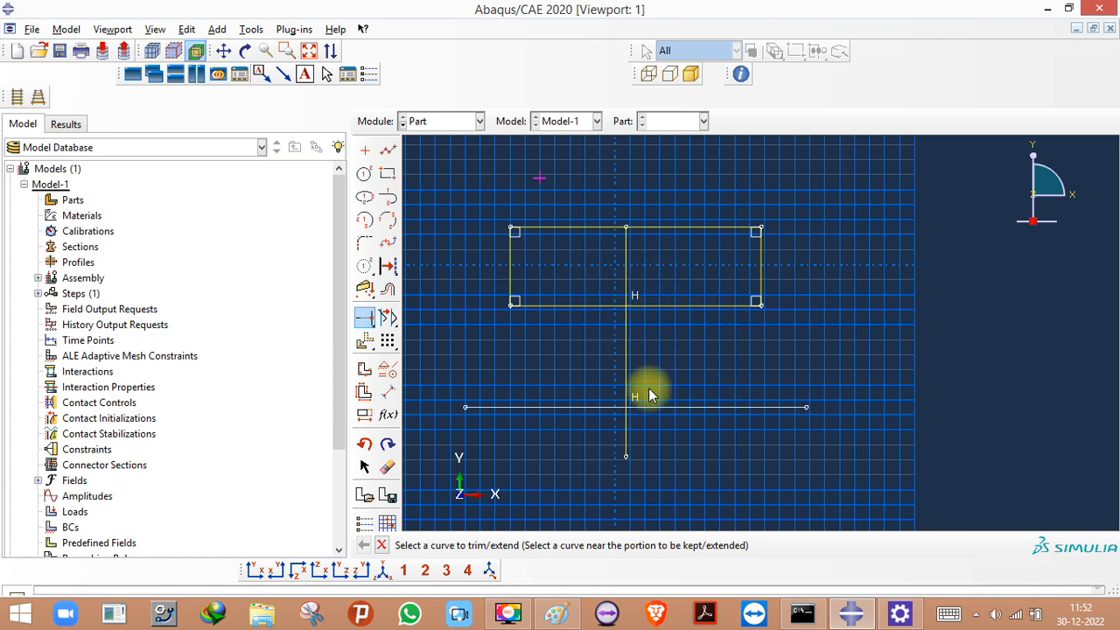
- Examine where the vertical line crosses the rectangle's lower edge and the separate horizontal line as candidate split locations
{"action": "left_click_drag", "start_coordinate": [359, 325], "coordinate": [435, 322]}
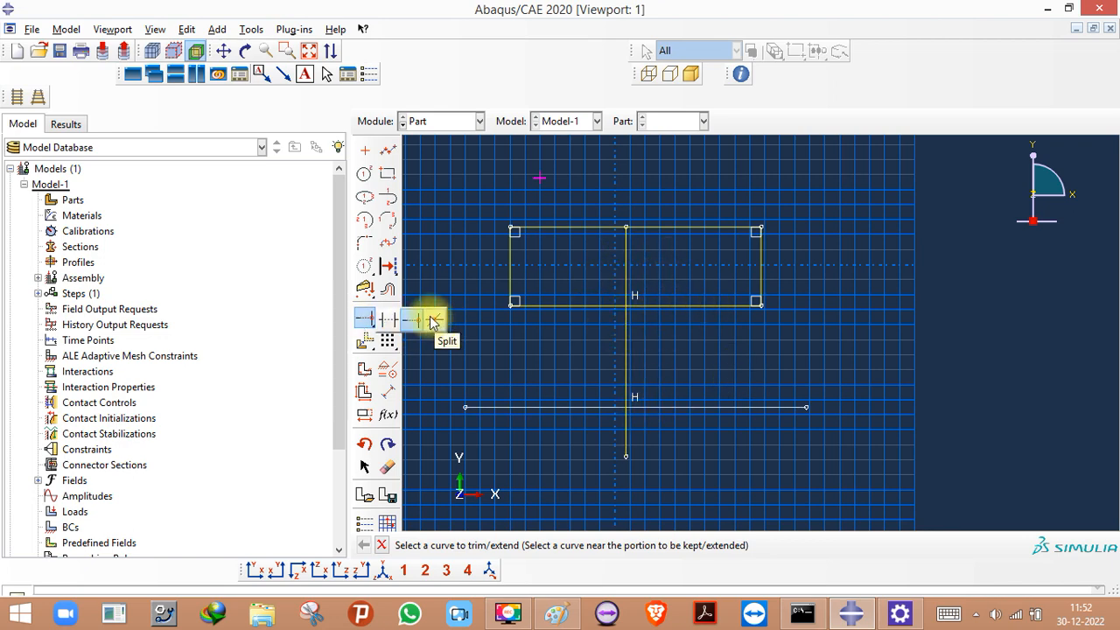
{"action": "mouse_move", "coordinate": [434, 322]}
{"action": "left_mouse_down"}
{"action": "mouse_move", "coordinate": [1025, 555]}
{"action": "mouse_move", "coordinate": [1020, 589]}
{"action": "left_mouse_up"}
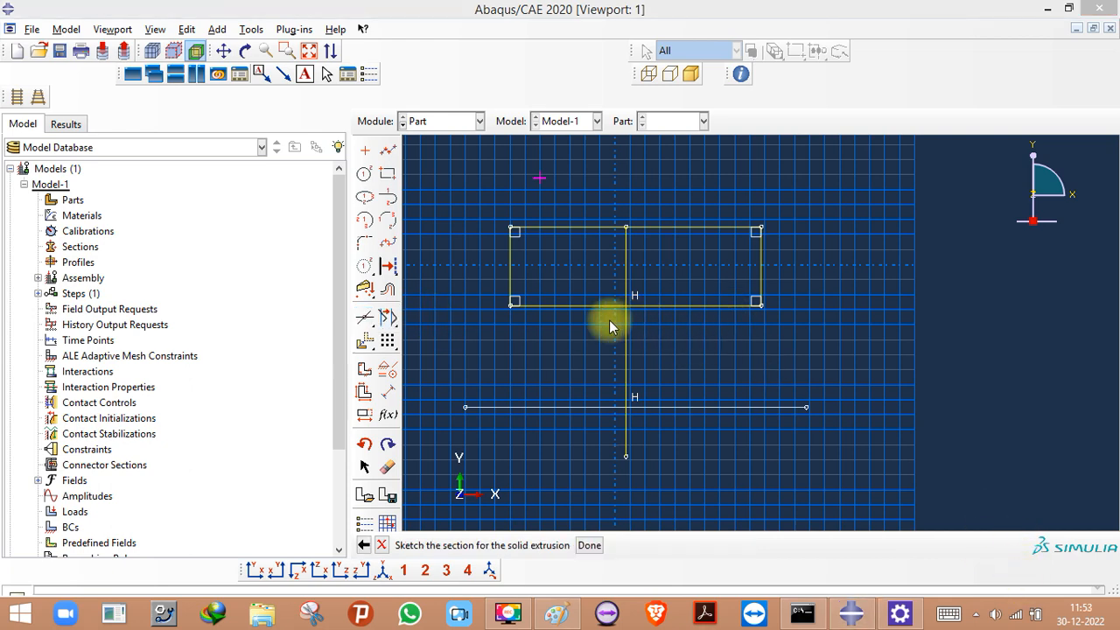
{"action": "scroll", "coordinate": [630, 295], "scroll_direction": "up", "scroll_amount": 3}
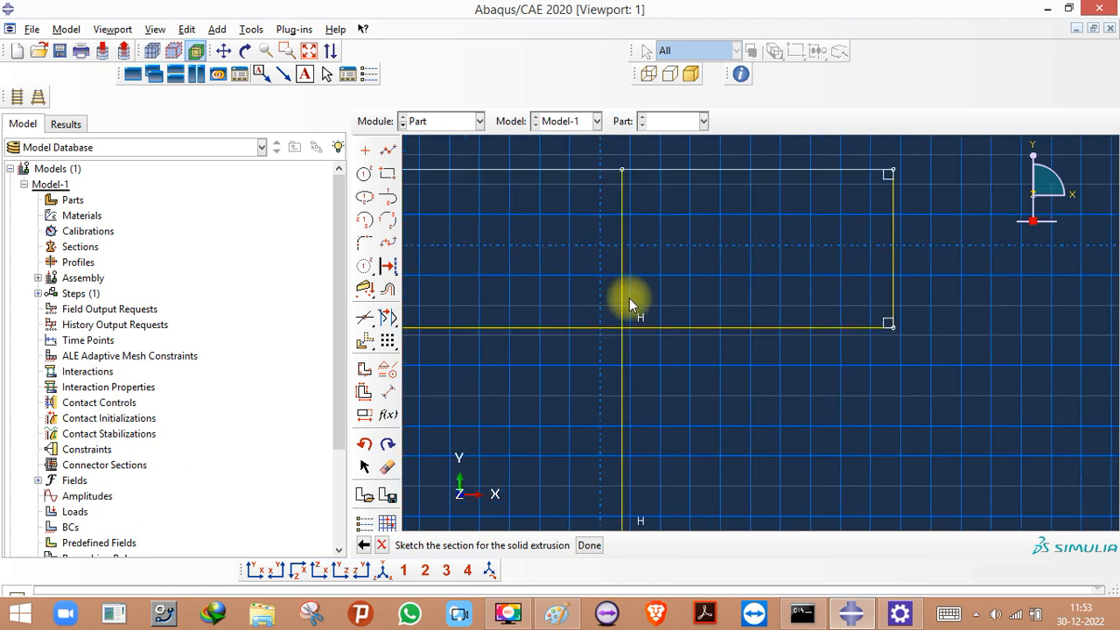
{"action": "scroll", "coordinate": [622, 348], "scroll_direction": "down", "scroll_amount": 2}
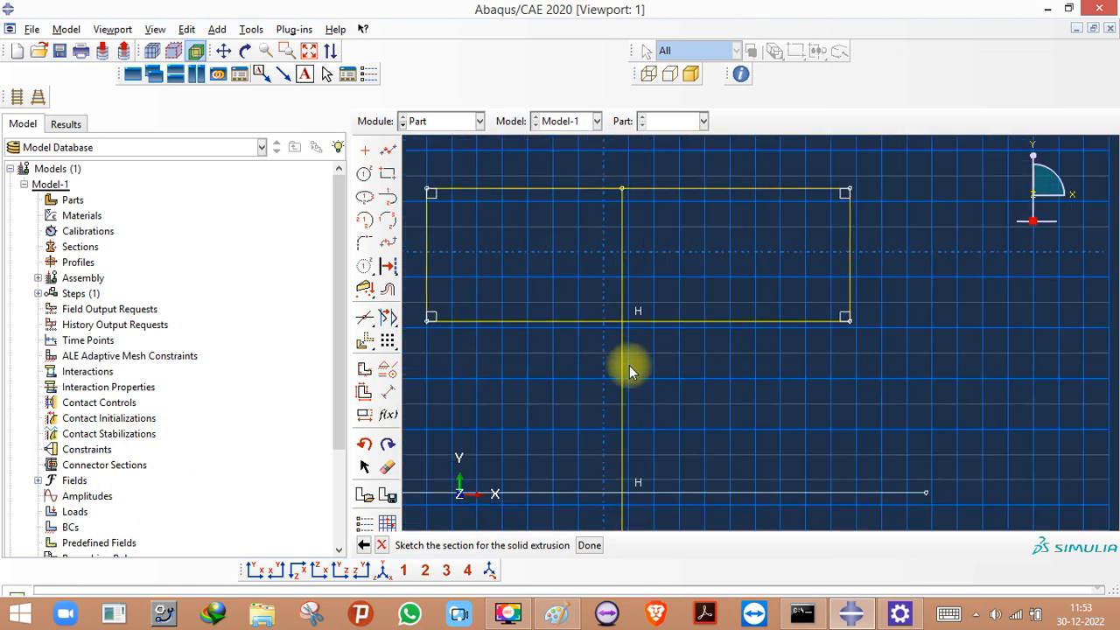
{"action": "scroll", "coordinate": [615, 371], "scroll_direction": "down", "scroll_amount": 1}
{"action": "scroll", "coordinate": [622, 371], "scroll_direction": "up", "scroll_amount": 4}
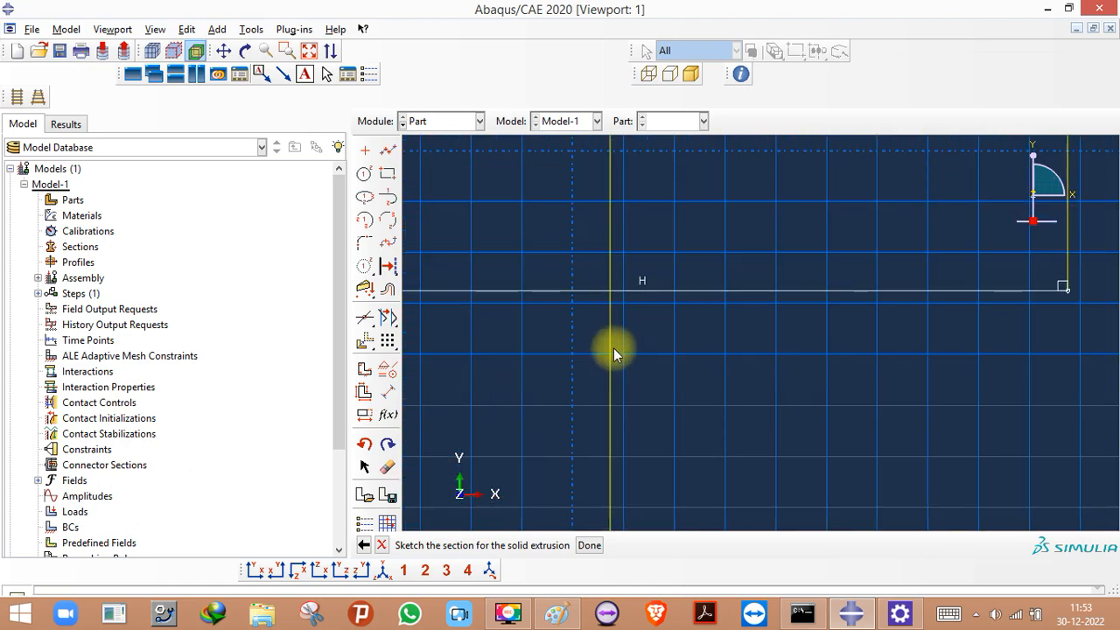
{"action": "scroll", "coordinate": [635, 278], "scroll_direction": "down", "scroll_amount": 4}
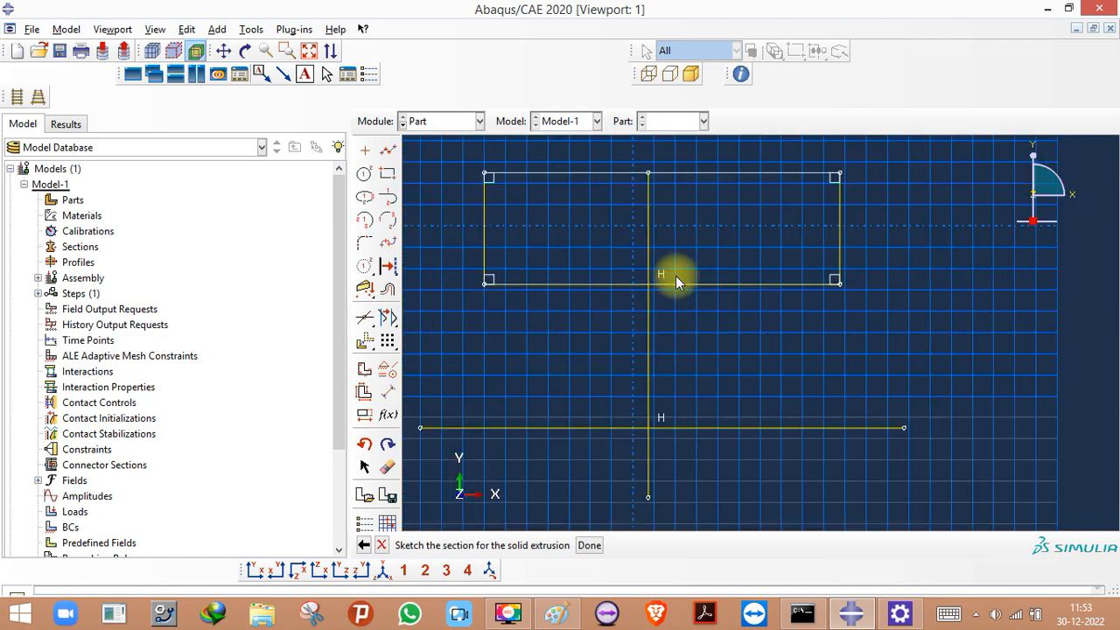
{"action": "scroll", "coordinate": [675, 275], "scroll_direction": "down", "scroll_amount": 1}
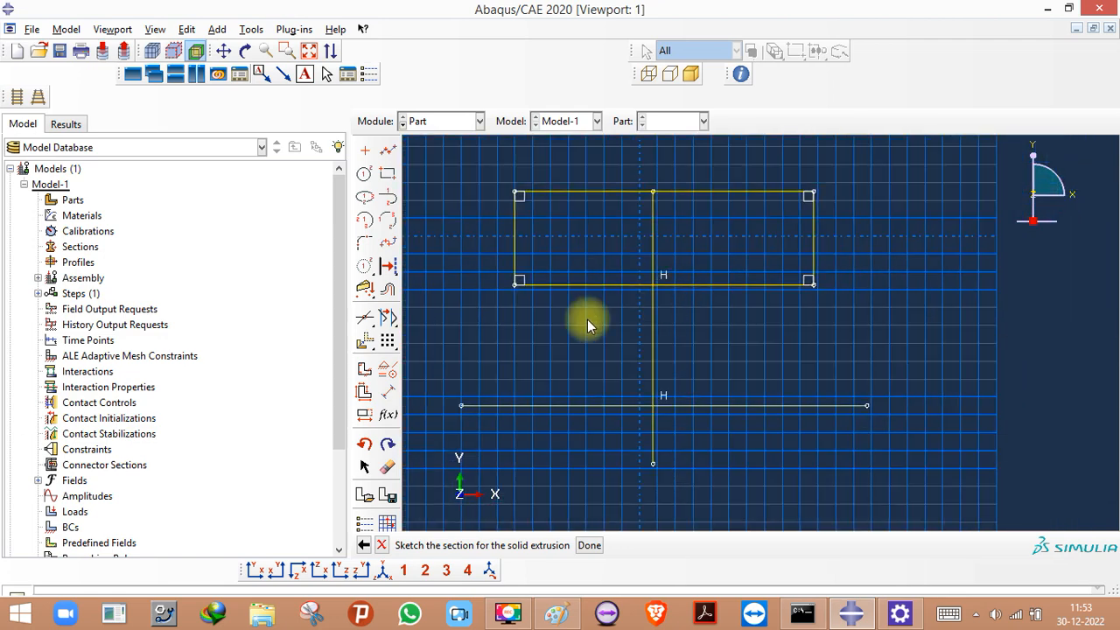
- Split the vertical line where it crosses the rectangle's lower edge
{"action": "left_click", "coordinate": [371, 324]}
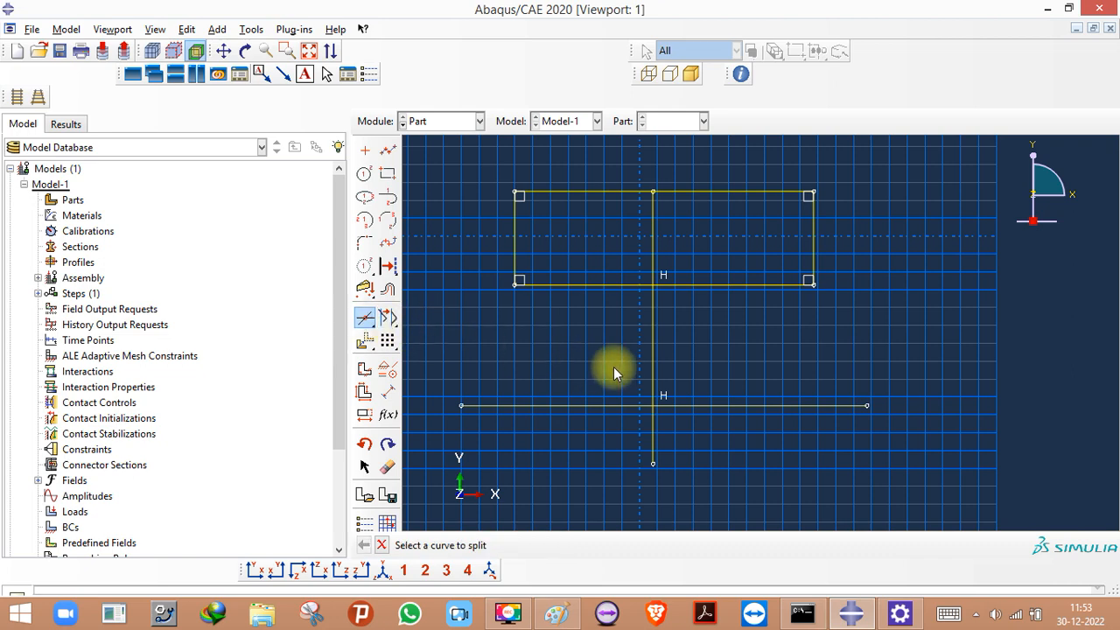
{"action": "left_click", "coordinate": [654, 342]}
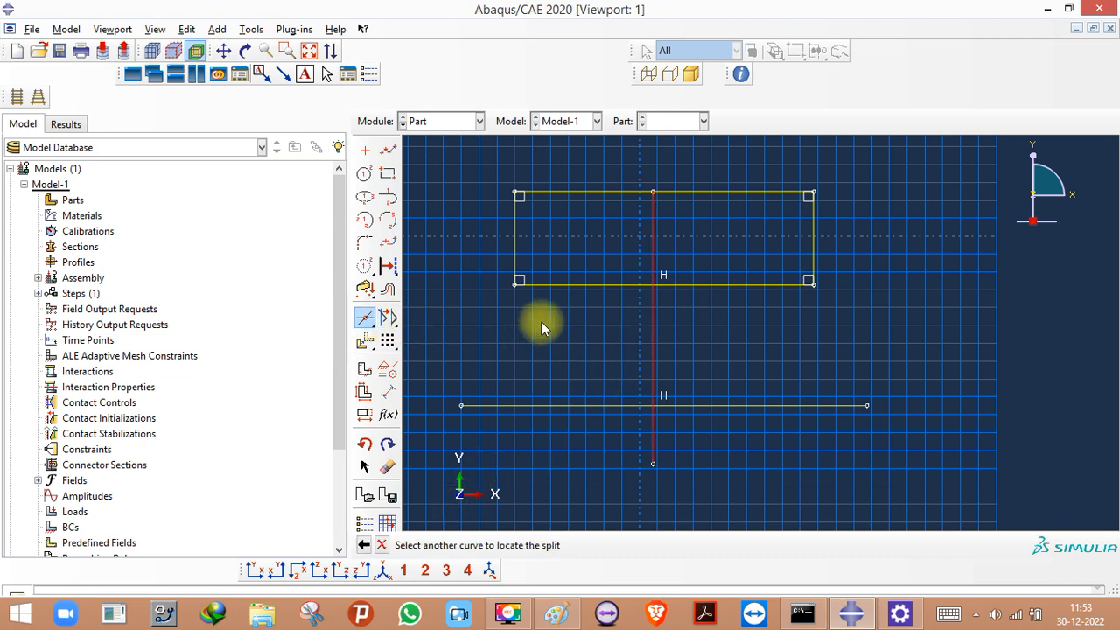
{"action": "scroll", "coordinate": [569, 447], "scroll_direction": "down", "scroll_amount": 1}
{"action": "scroll", "coordinate": [685, 307], "scroll_direction": "up", "scroll_amount": 2}
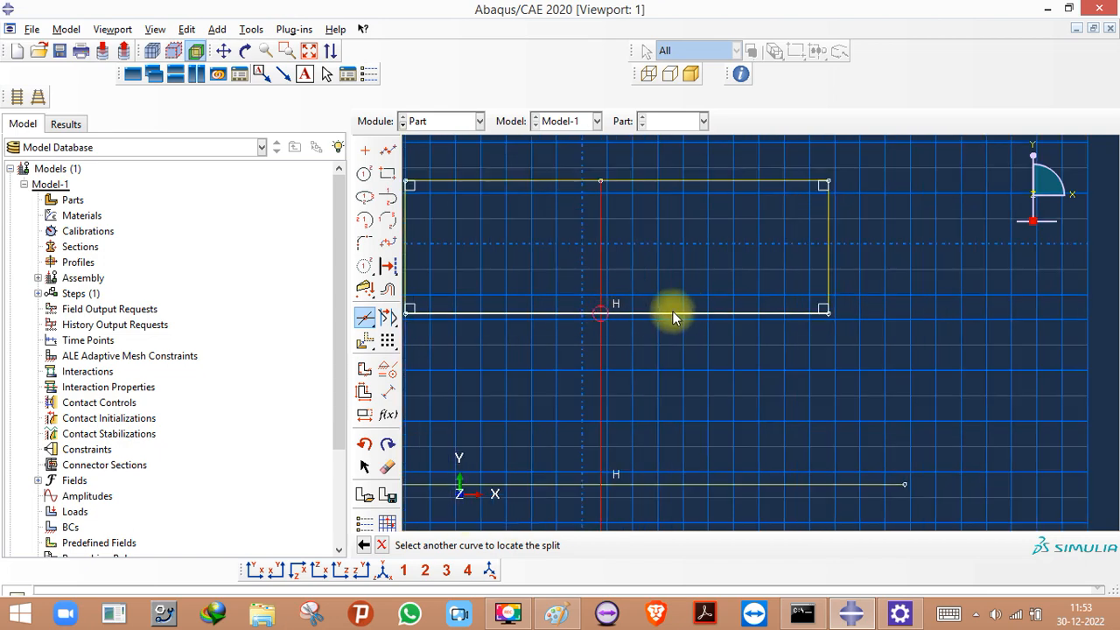
{"action": "scroll", "coordinate": [644, 315], "scroll_direction": "up", "scroll_amount": 2}
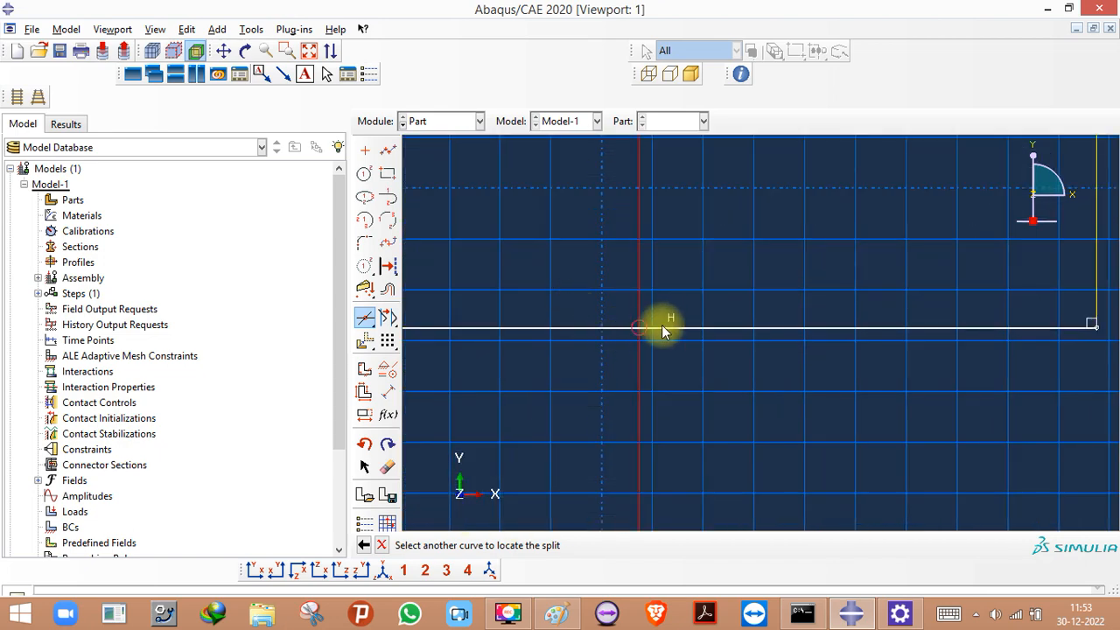
{"action": "left_click", "coordinate": [681, 326]}
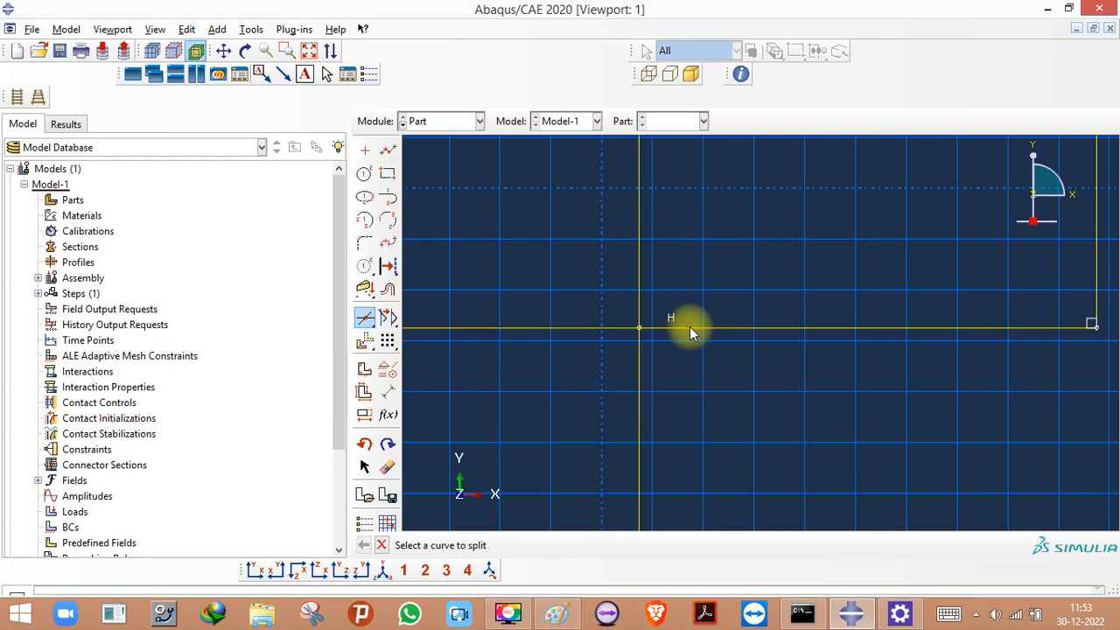
{"action": "scroll", "coordinate": [642, 331], "scroll_direction": "up", "scroll_amount": 2}
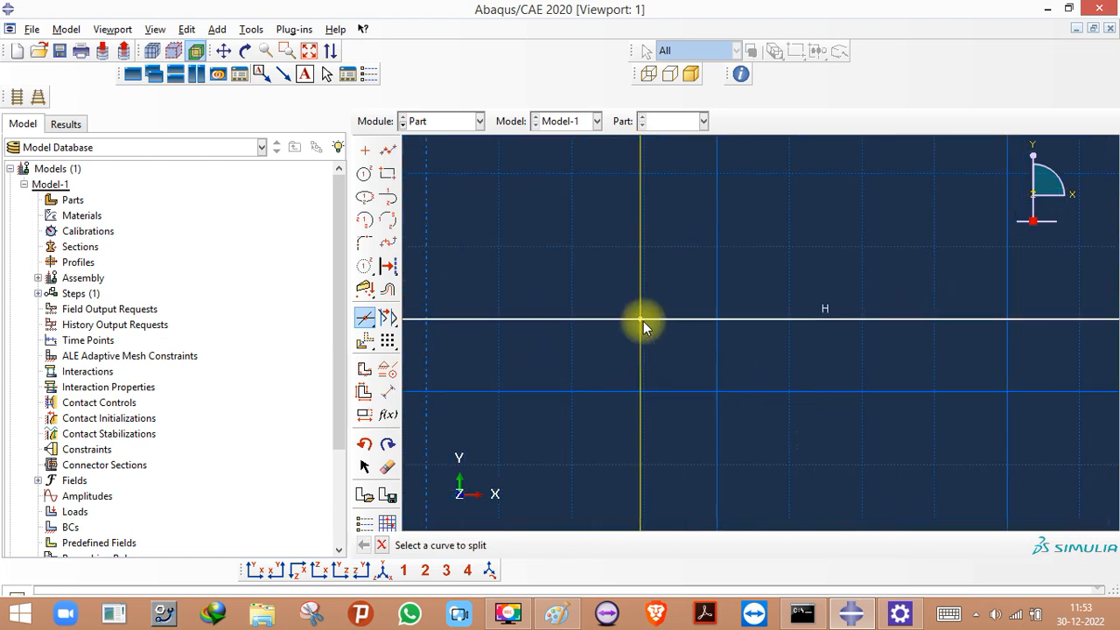
{"action": "key", "text": "Escape"}
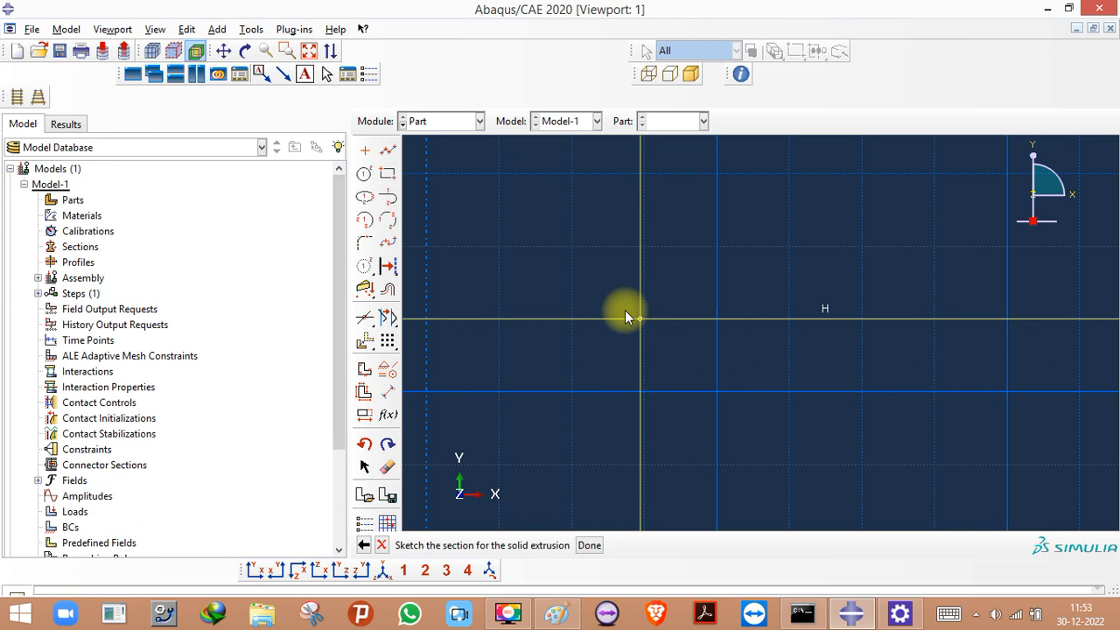
- Delete the split vertical line running through the rectangle and the separate horizontal line
{"action": "scroll", "coordinate": [650, 322], "scroll_direction": "down", "scroll_amount": 2}
{"action": "scroll", "coordinate": [549, 382], "scroll_direction": "up", "scroll_amount": 3}
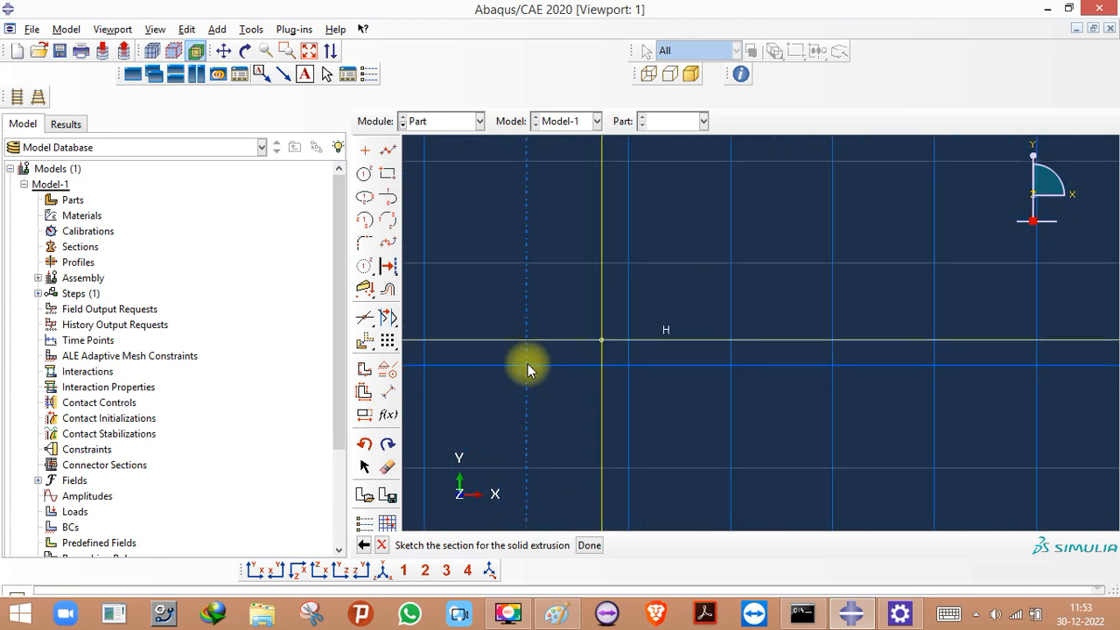
{"action": "scroll", "coordinate": [605, 298], "scroll_direction": "down", "scroll_amount": 3}
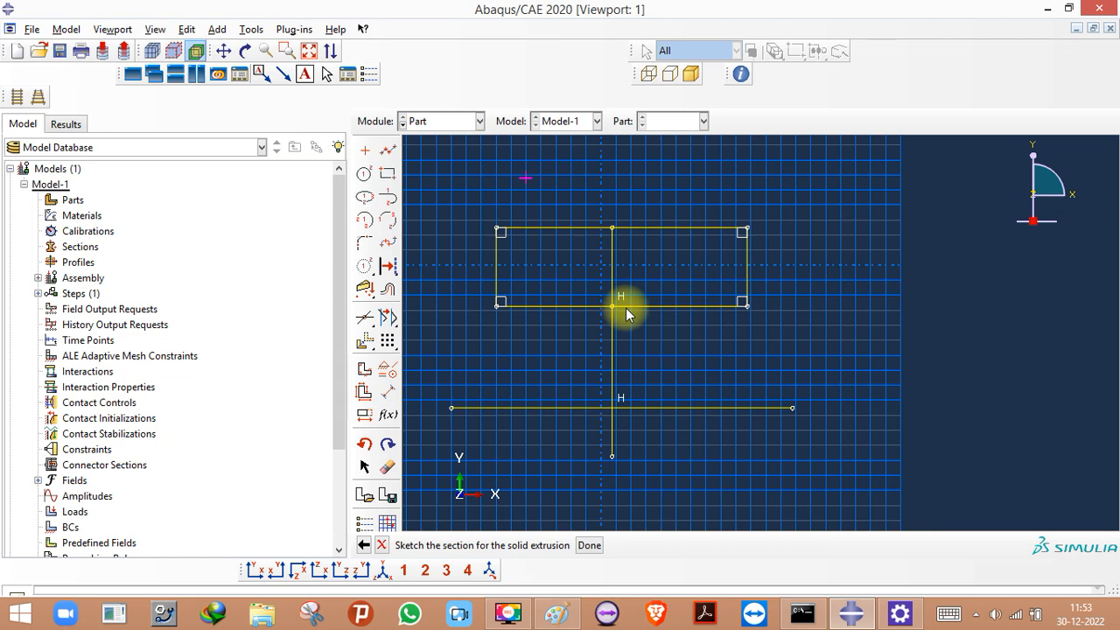
{"action": "key", "text": "Delete"}
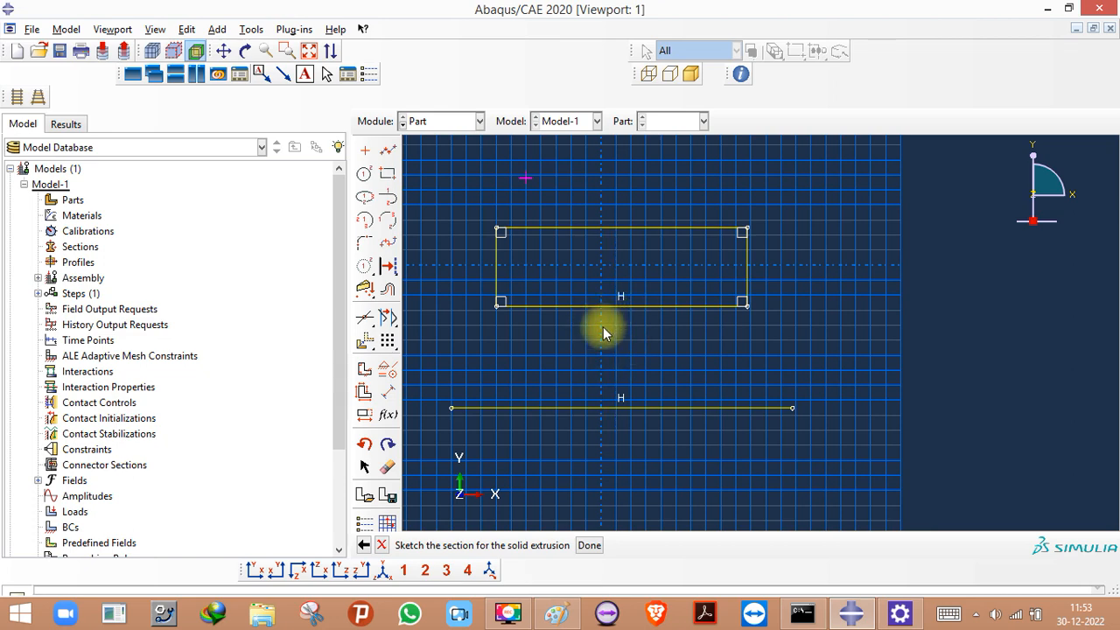
- Delete all remaining sketch entities, including the rectangle, the separate horizontal line and the isolated point, with scope Any
{"action": "scroll", "coordinate": [604, 324], "scroll_direction": "down", "scroll_amount": 2}
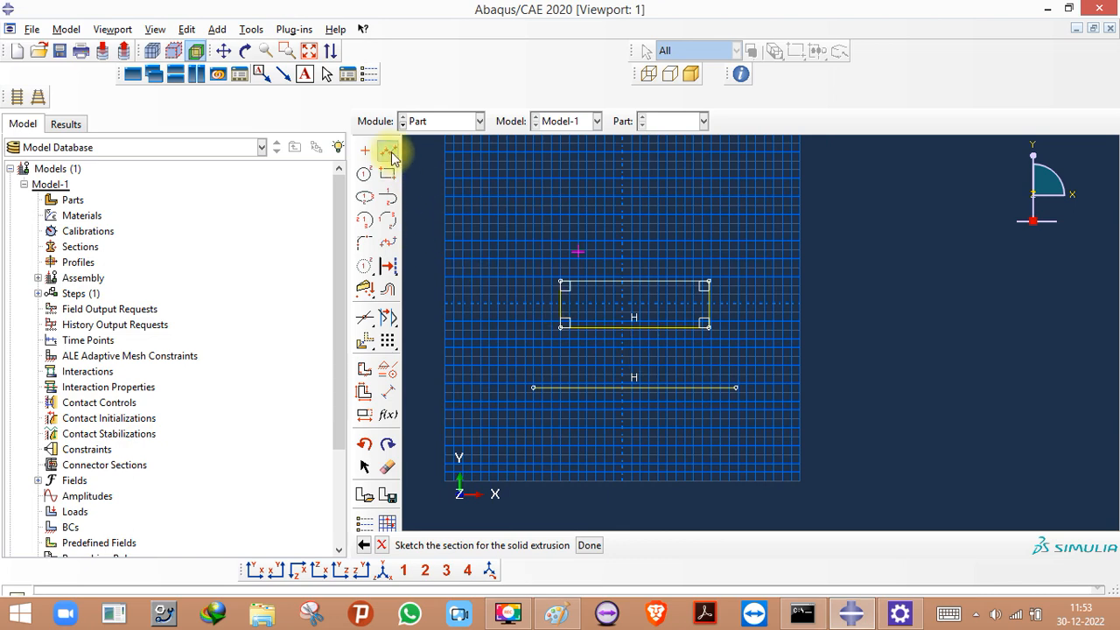
{"action": "left_click", "coordinate": [387, 150]}
{"action": "scroll", "coordinate": [544, 322], "scroll_direction": "down", "scroll_amount": 2}
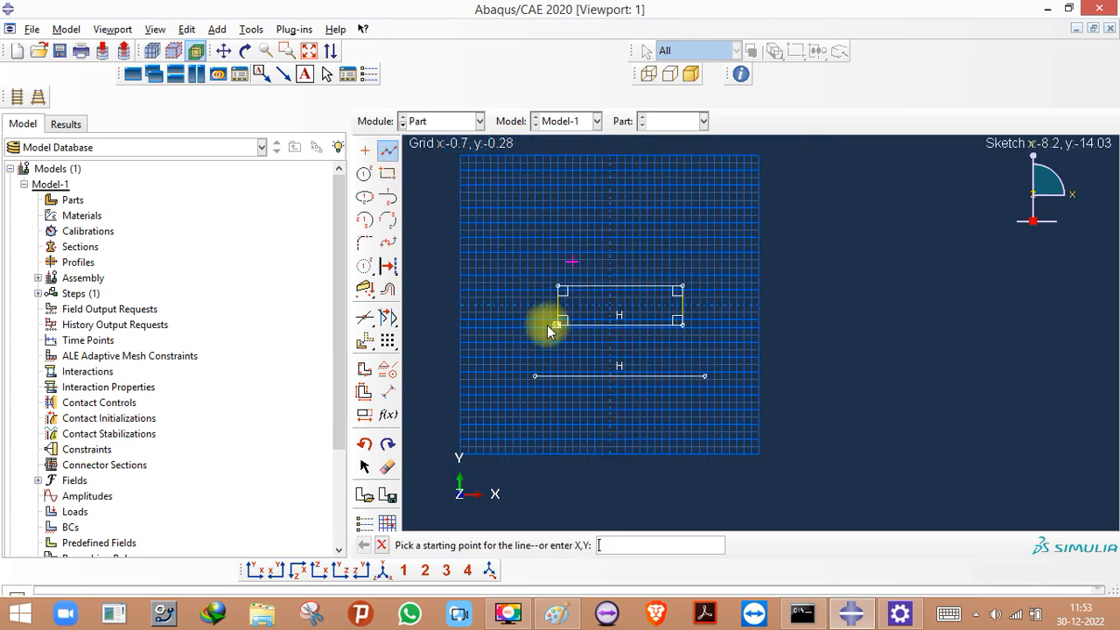
{"action": "left_click", "coordinate": [387, 467]}
{"action": "left_click_drag", "start_coordinate": [472, 257], "coordinate": [728, 433]}
{"action": "left_click", "coordinate": [639, 546]}
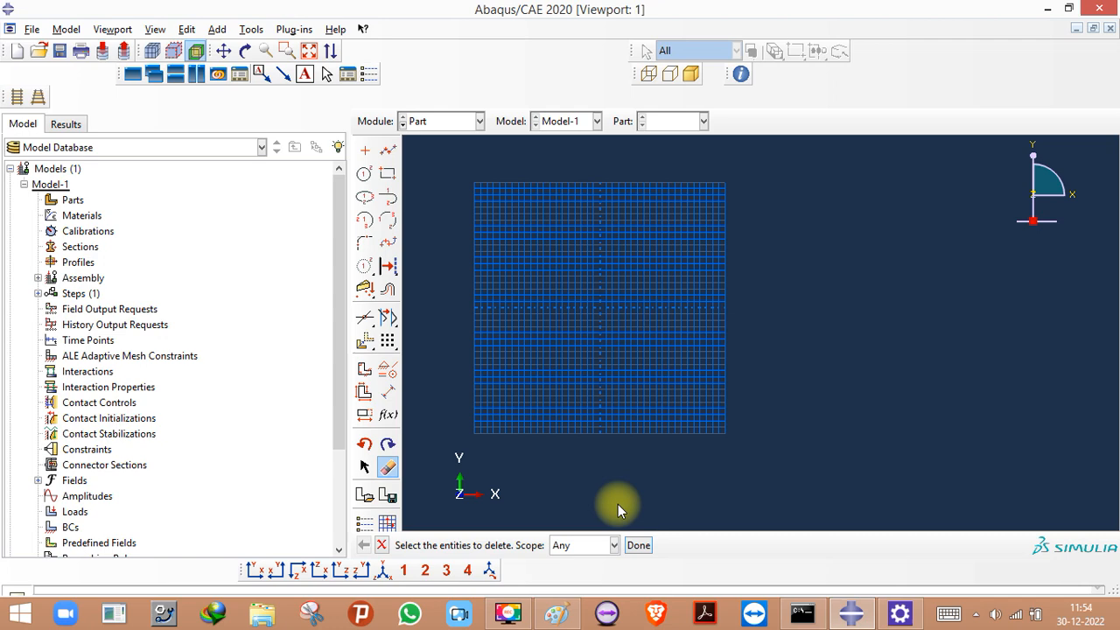
- Sketch two separate slanted lines, one rising to the right above the horizontal axis and one descending to the right below it
{"action": "left_click", "coordinate": [387, 151]}
{"action": "left_click", "coordinate": [648, 234]}
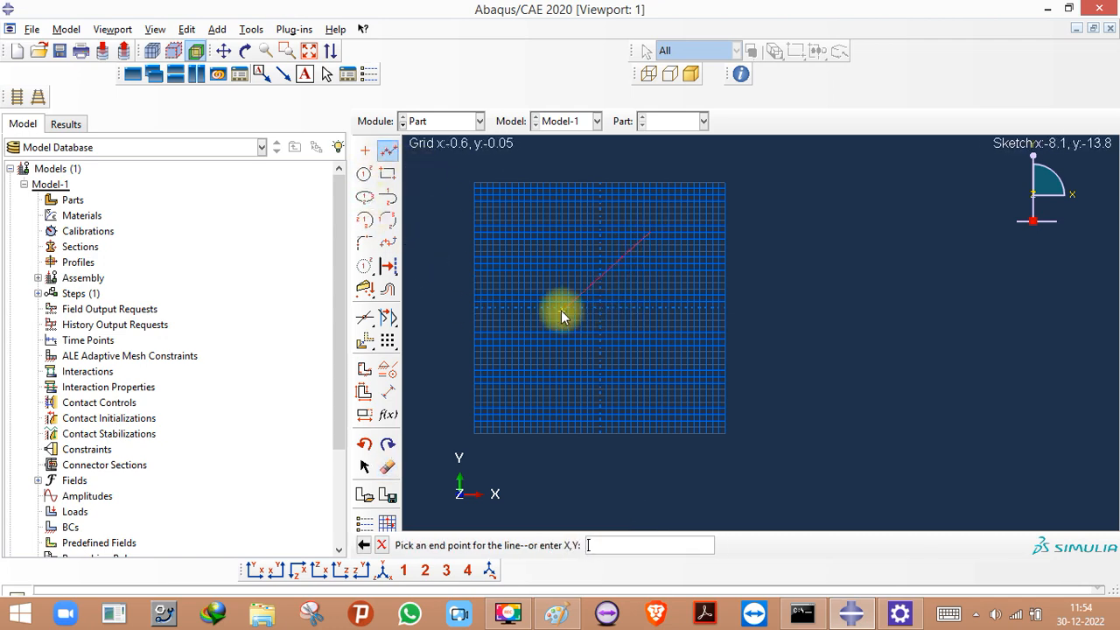
{"action": "left_click", "coordinate": [532, 290]}
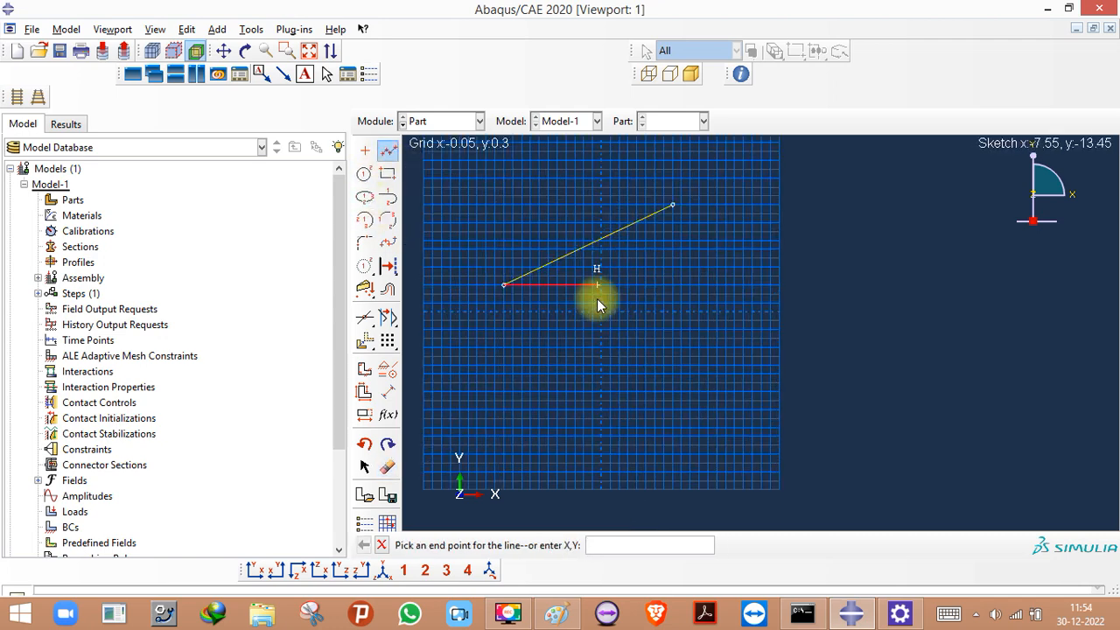
{"action": "middle_click", "coordinate": [589, 316]}
{"action": "left_click", "coordinate": [528, 330]}
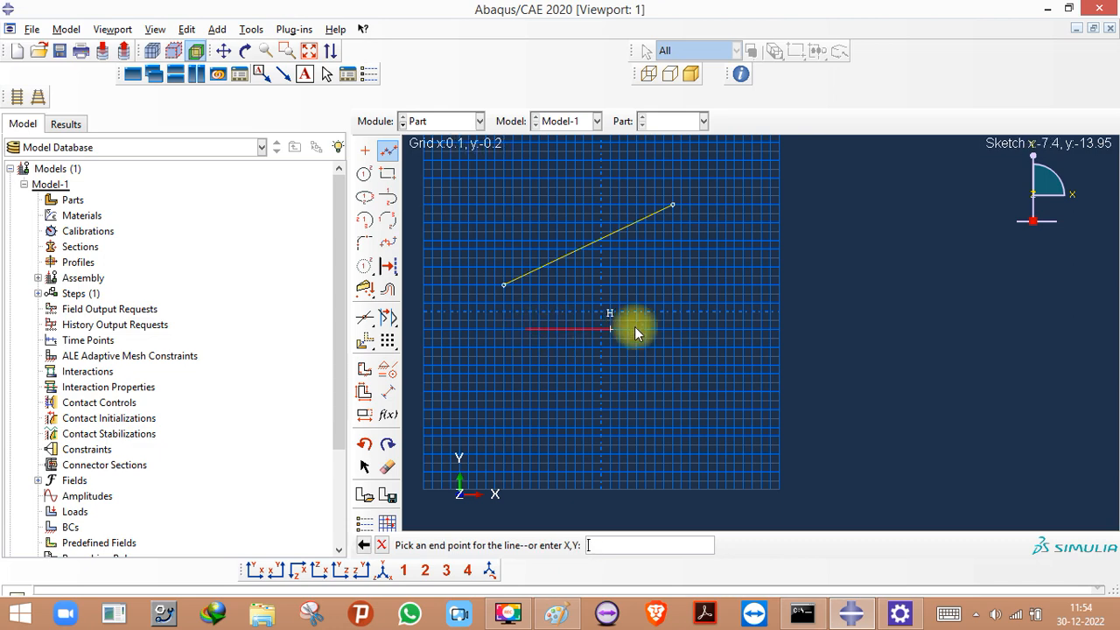
{"action": "left_click", "coordinate": [731, 358]}
{"action": "middle_click", "coordinate": [726, 297]}
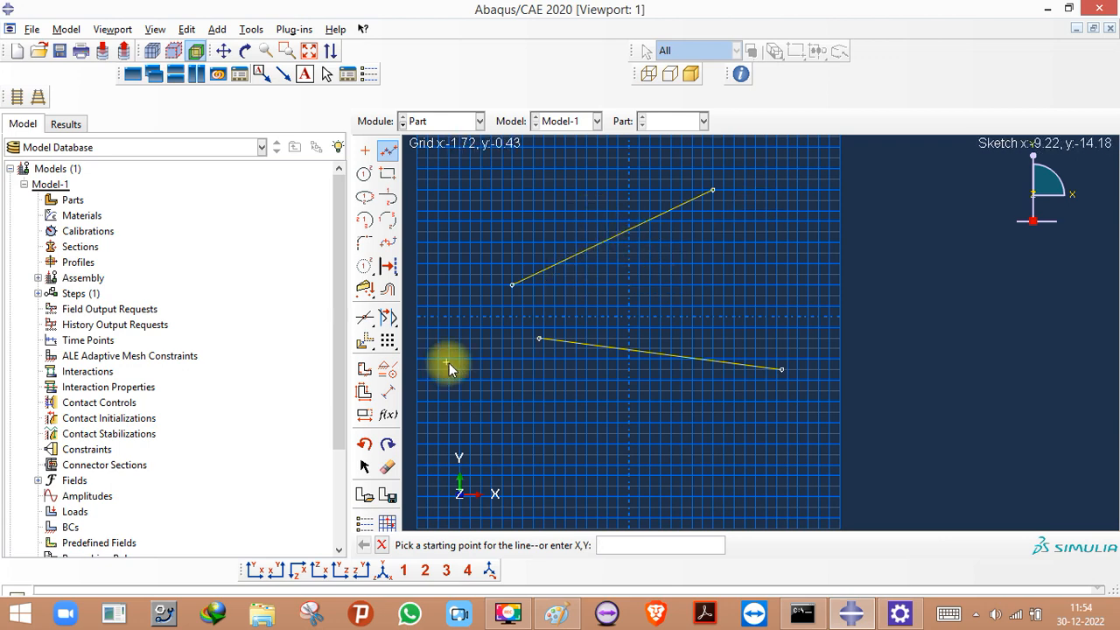
{"action": "left_click", "coordinate": [391, 395]}
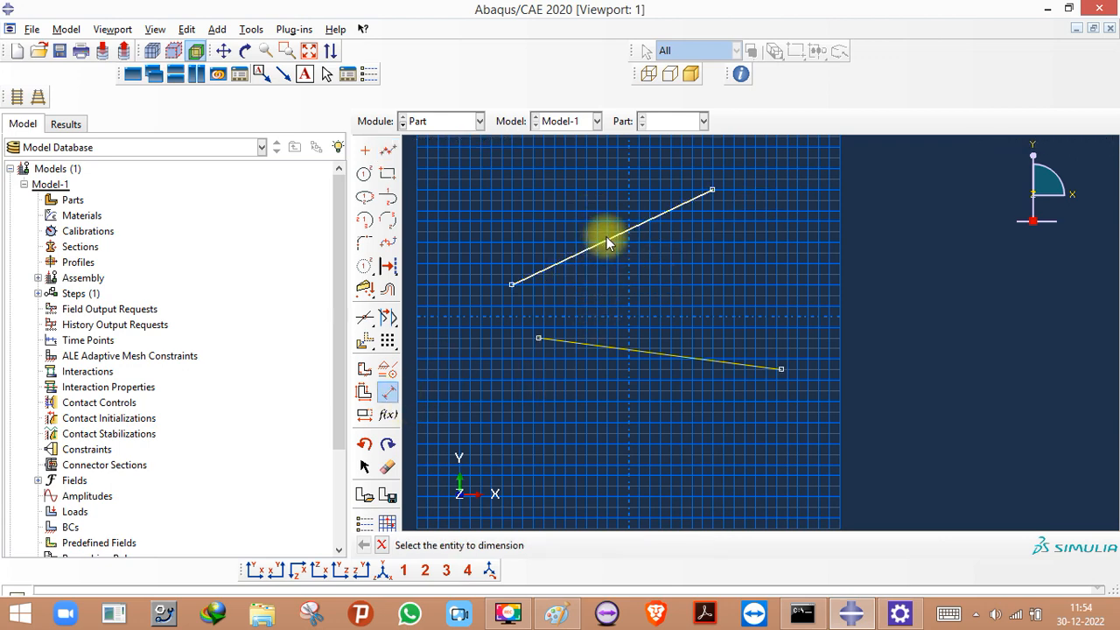
{"action": "scroll", "coordinate": [617, 317], "scroll_direction": "up", "scroll_amount": 3}
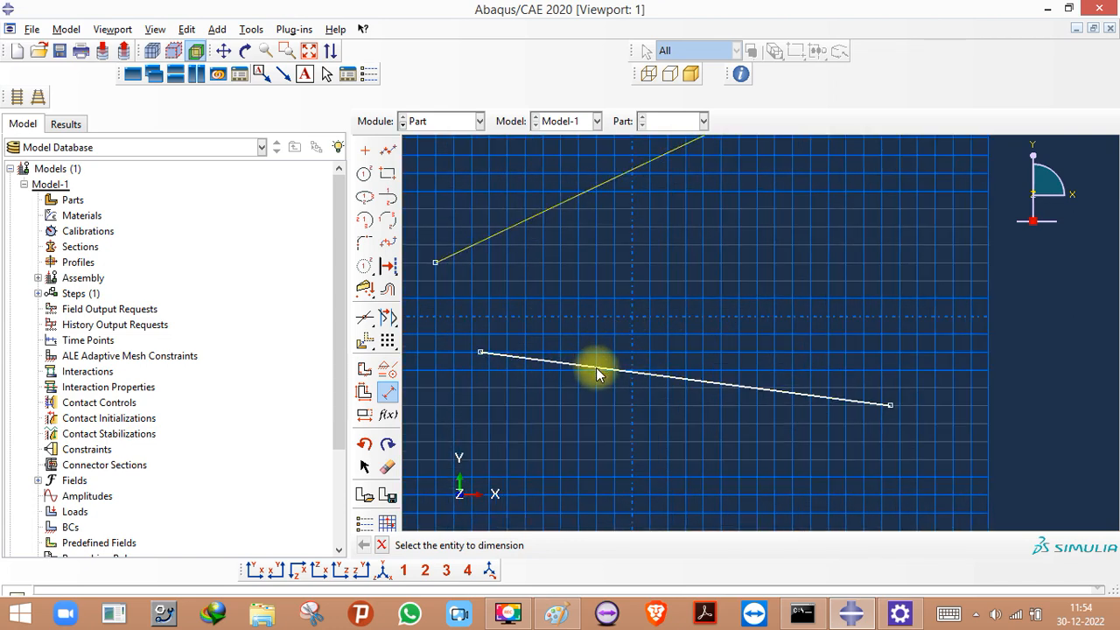
{"action": "scroll", "coordinate": [555, 405], "scroll_direction": "down", "scroll_amount": 3}
{"action": "left_click", "coordinate": [388, 392]}
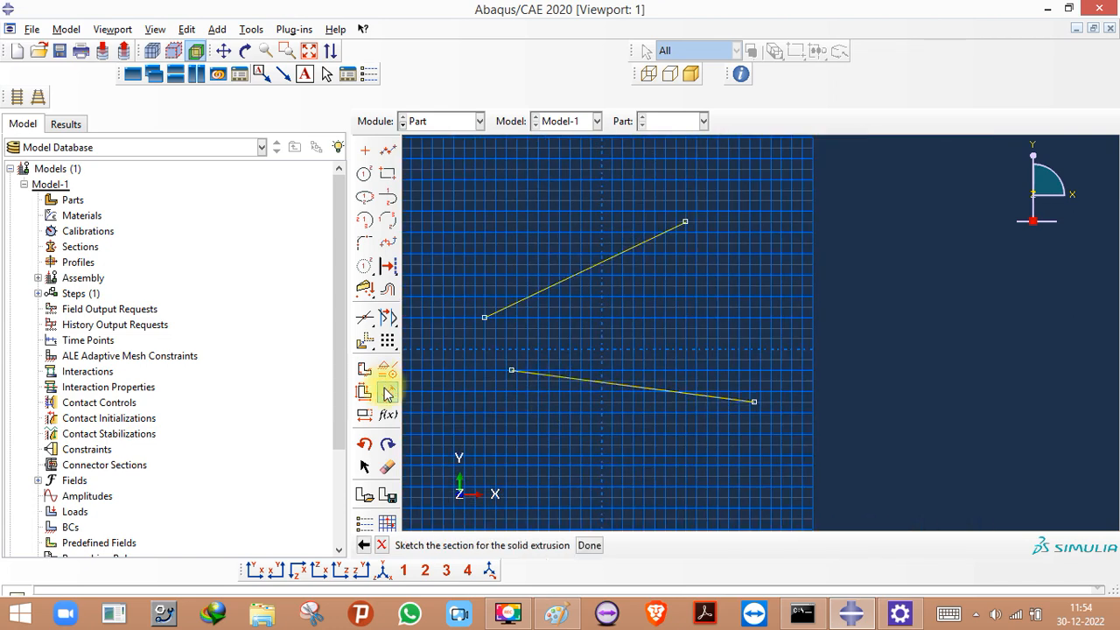
{"action": "left_click", "coordinate": [386, 342]}
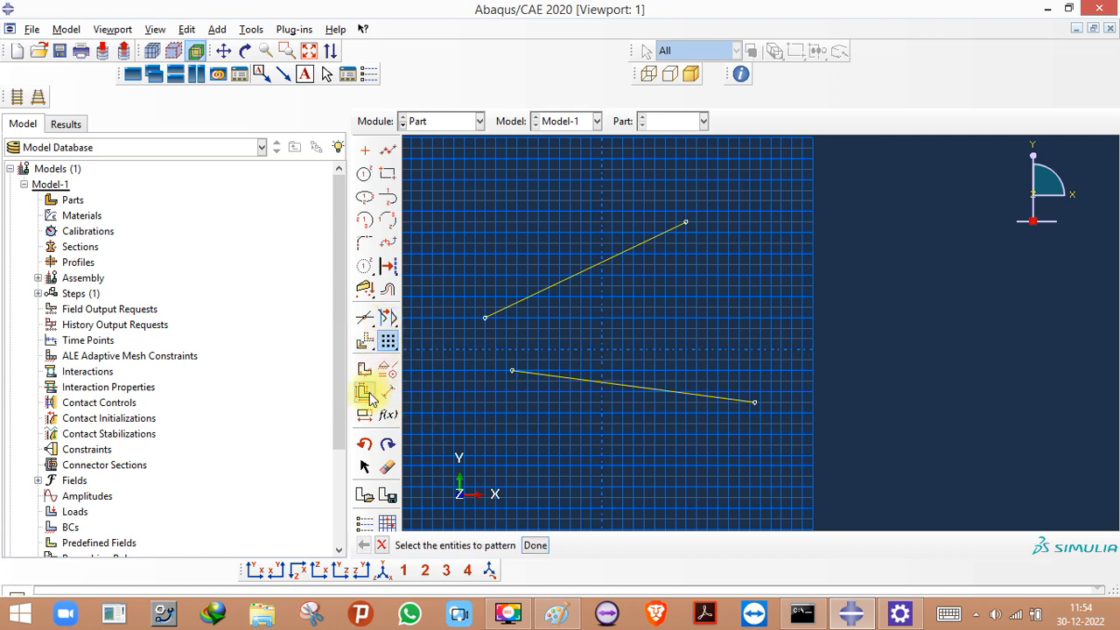
{"action": "left_click", "coordinate": [389, 322]}
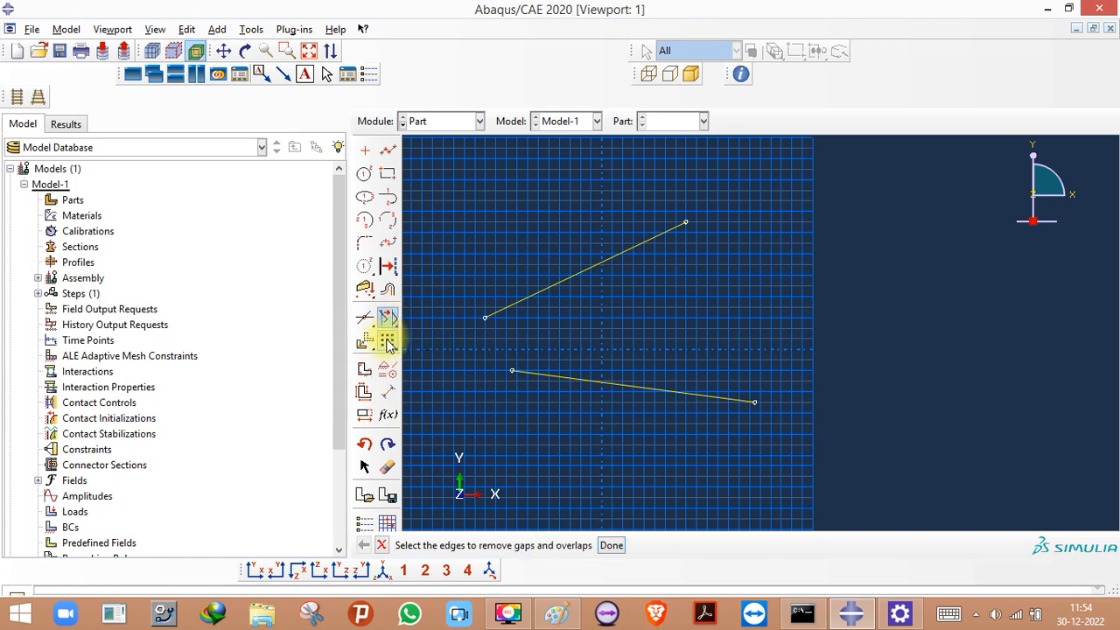
{"action": "left_click", "coordinate": [366, 343]}
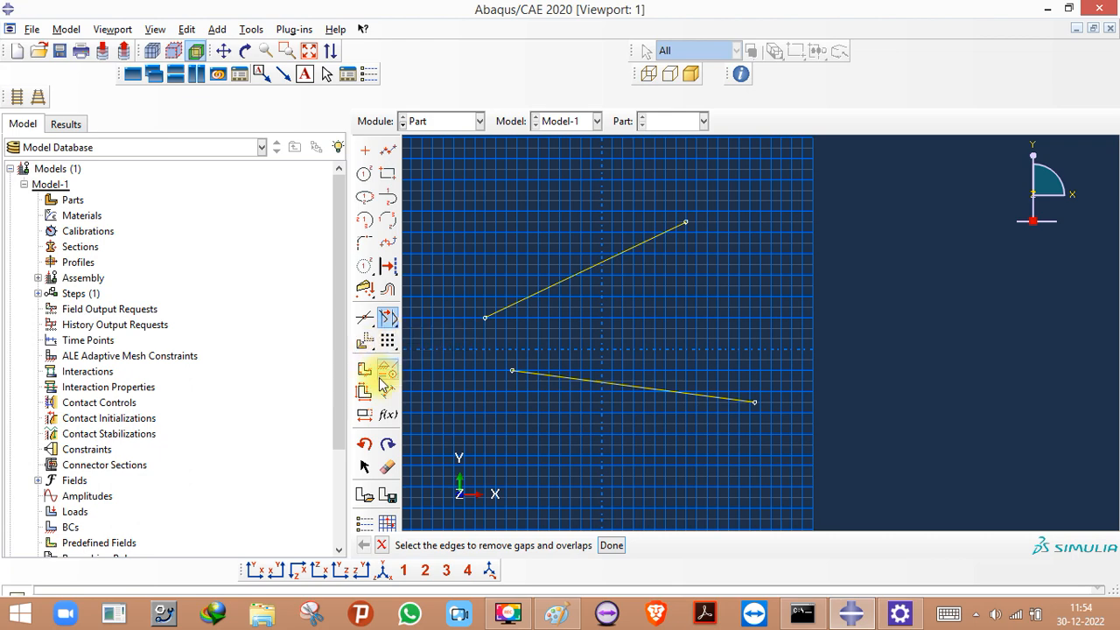
- Apply a Parallel constraint between the upper and lower slanted lines
{"action": "left_click", "coordinate": [388, 377]}
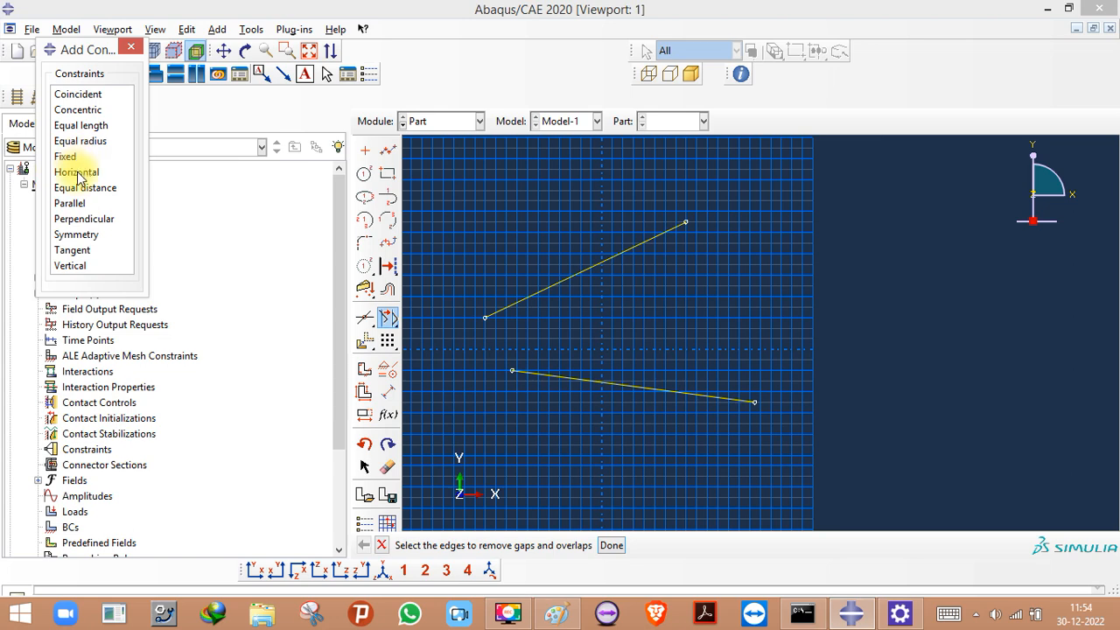
{"action": "left_click", "coordinate": [76, 203]}
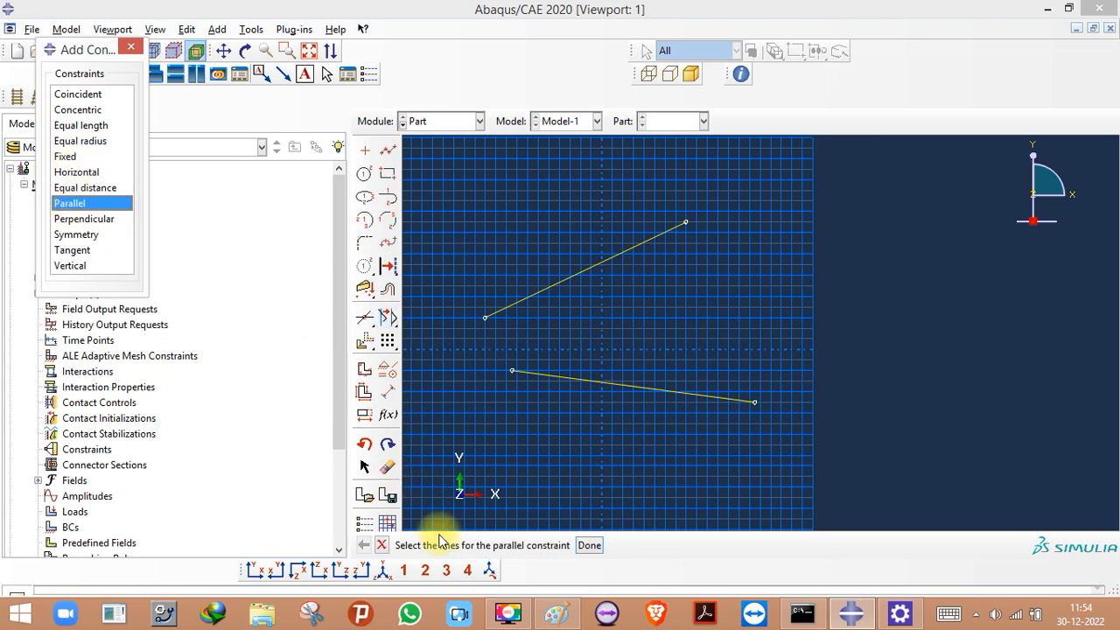
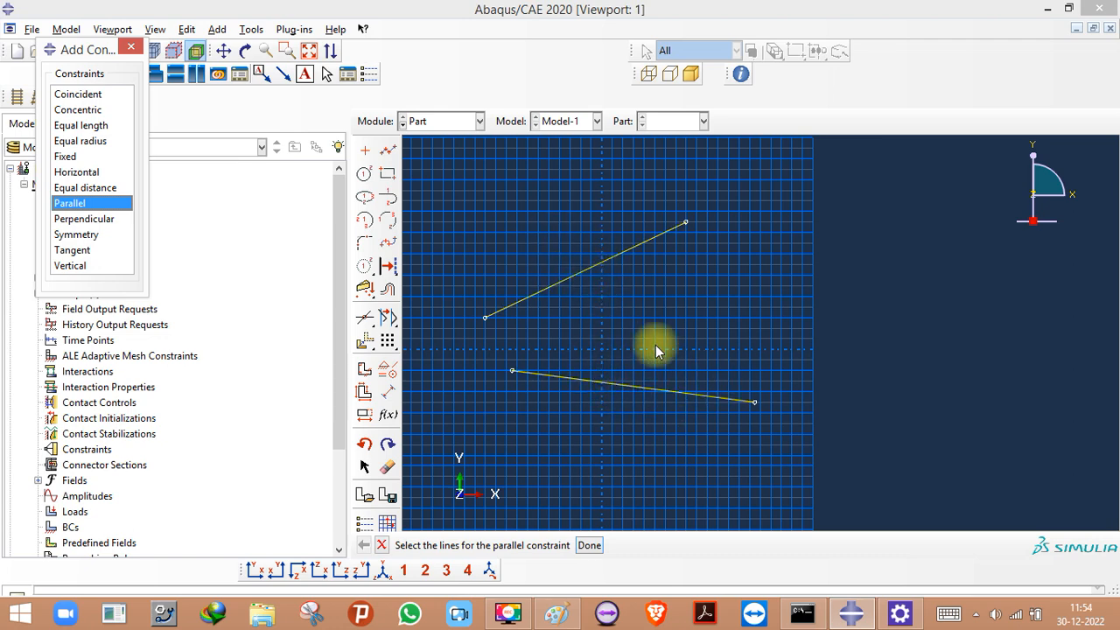
{"action": "left_click", "coordinate": [596, 264]}
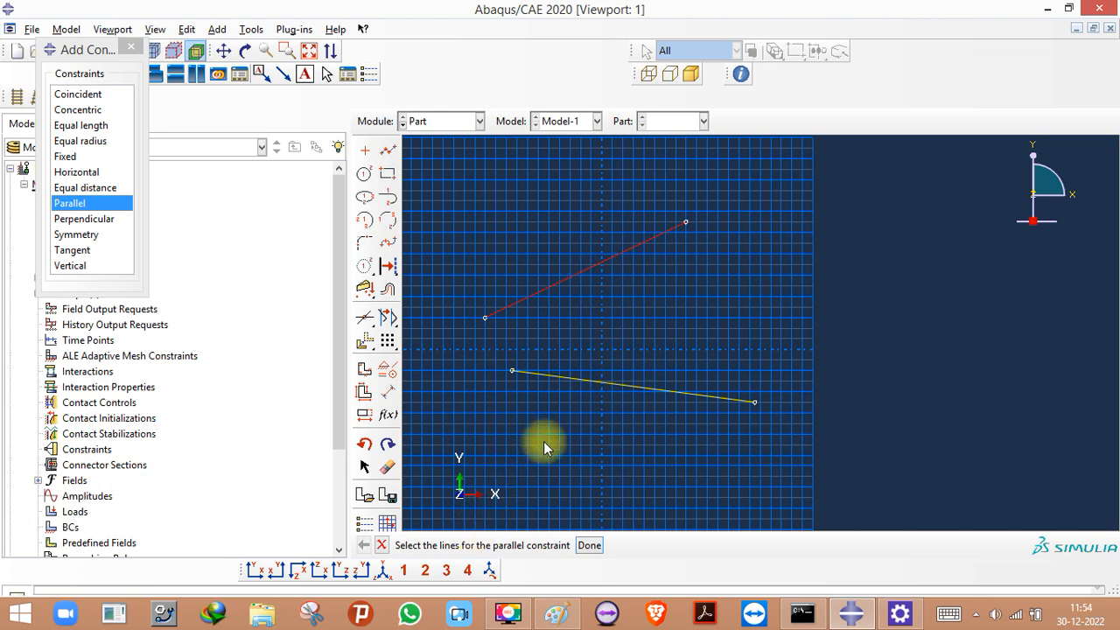
{"action": "left_click", "coordinate": [610, 393]}
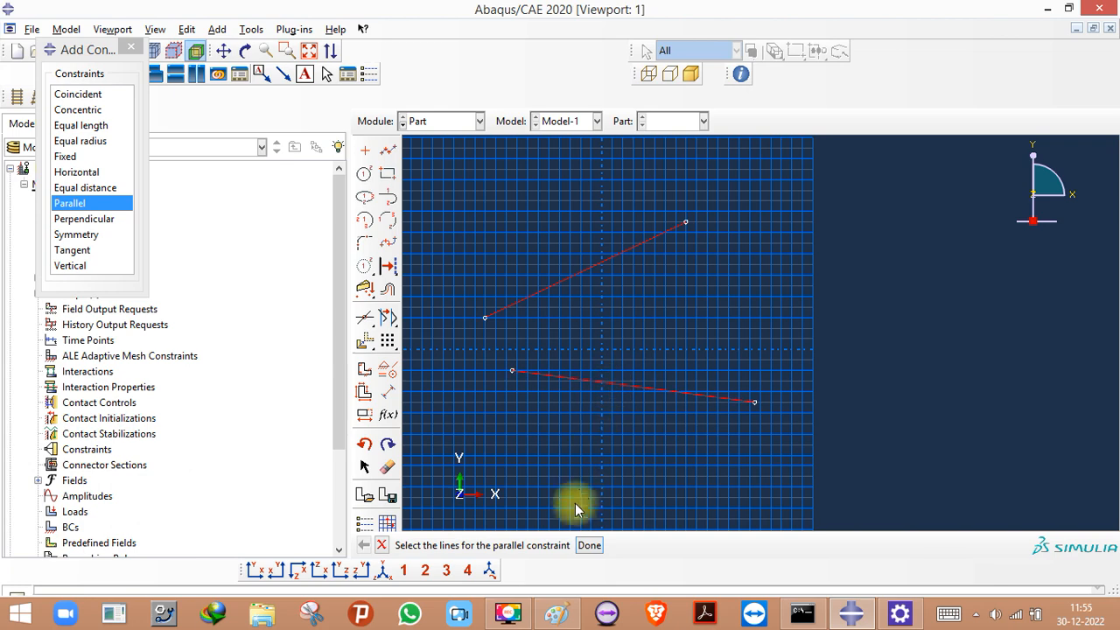
{"action": "left_click", "coordinate": [589, 545]}
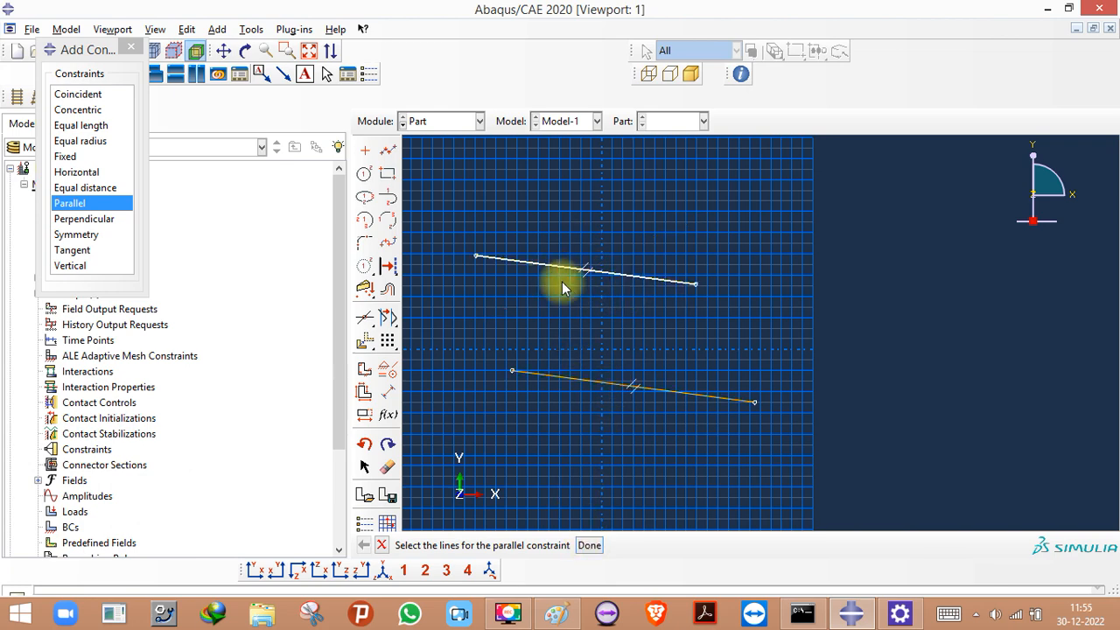
- Try to apply an Equal distance constraint between the two parallel lines using their own endpoints as the equidistant vertex
{"action": "scroll", "coordinate": [584, 265], "scroll_direction": "up", "scroll_amount": 5}
{"action": "scroll", "coordinate": [595, 282], "scroll_direction": "down", "scroll_amount": 3}
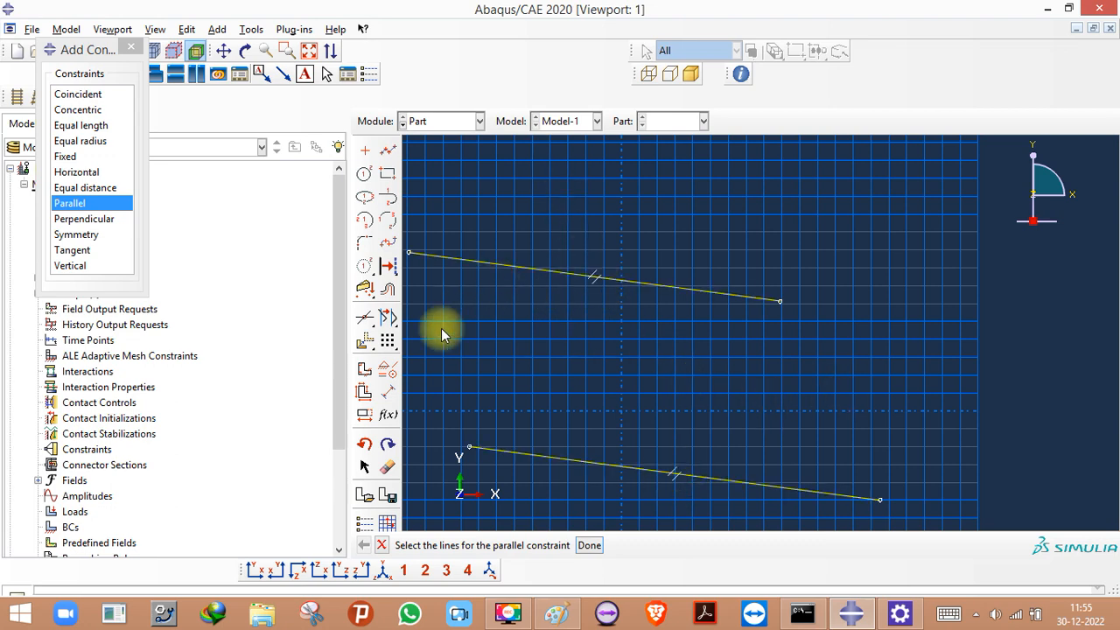
{"action": "left_click", "coordinate": [96, 188]}
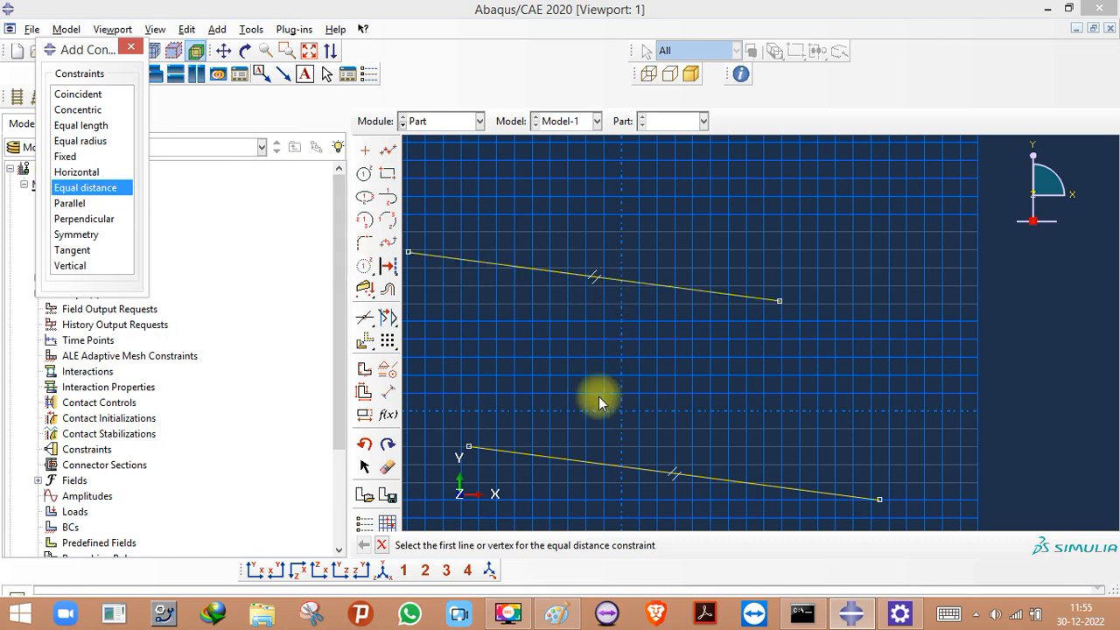
{"action": "left_click", "coordinate": [615, 286]}
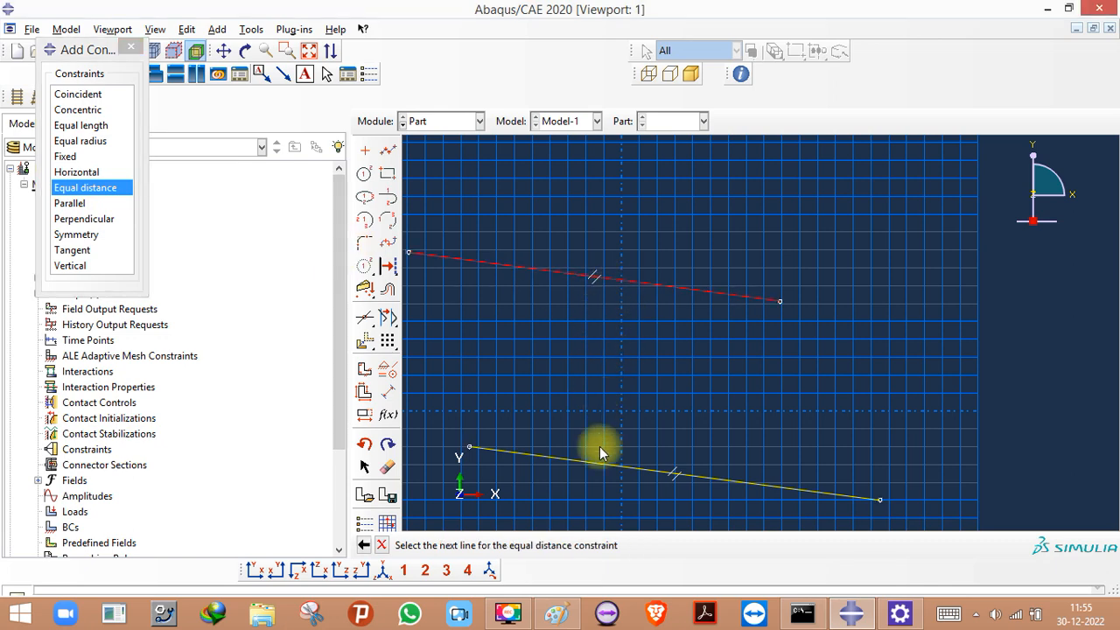
{"action": "left_click", "coordinate": [601, 468]}
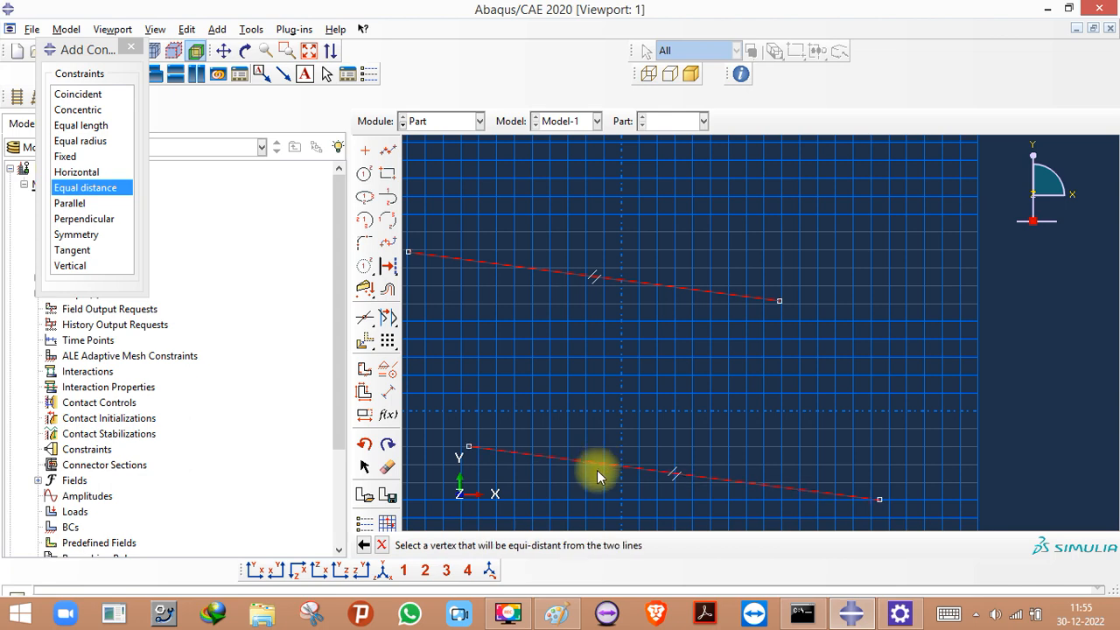
{"action": "scroll", "coordinate": [658, 456], "scroll_direction": "down", "scroll_amount": 2}
{"action": "scroll", "coordinate": [658, 451], "scroll_direction": "up", "scroll_amount": 1}
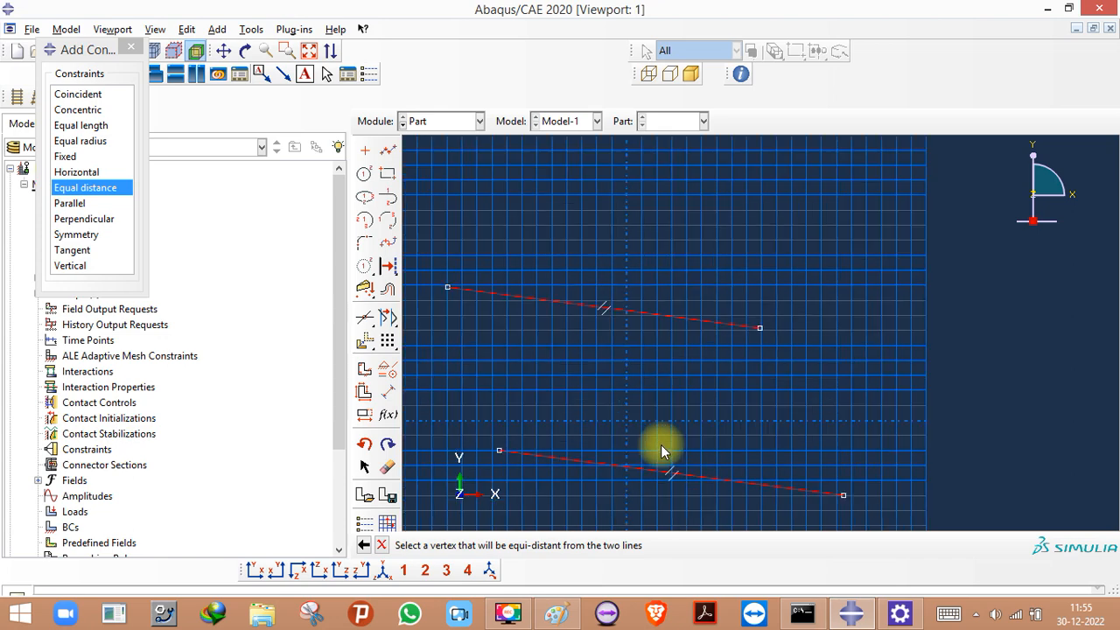
{"action": "left_click", "coordinate": [499, 452]}
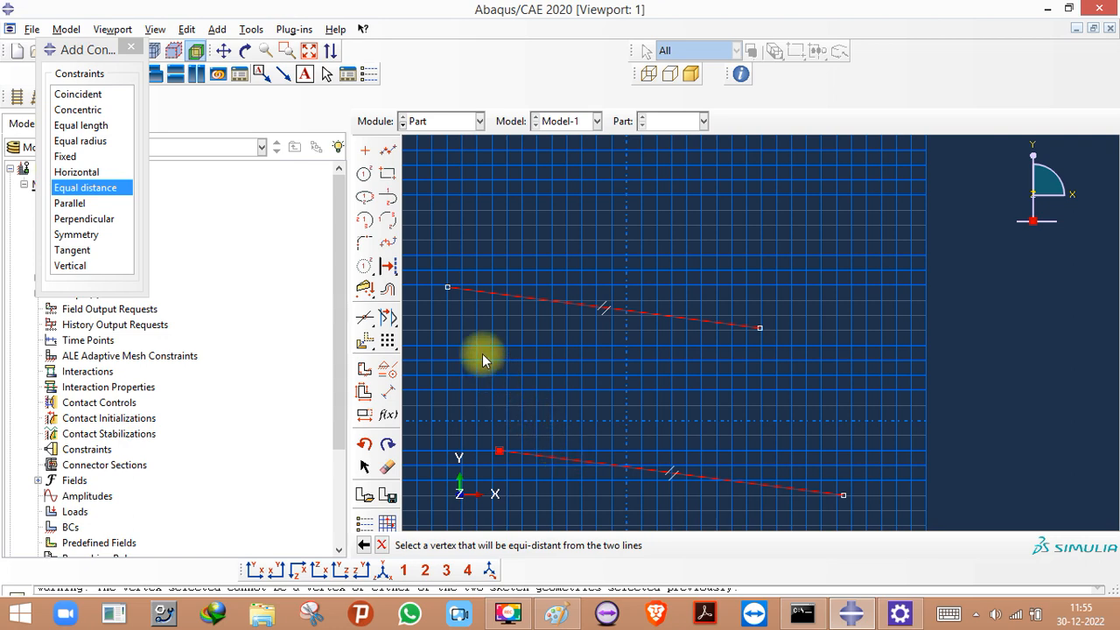
{"action": "left_click", "coordinate": [448, 288]}
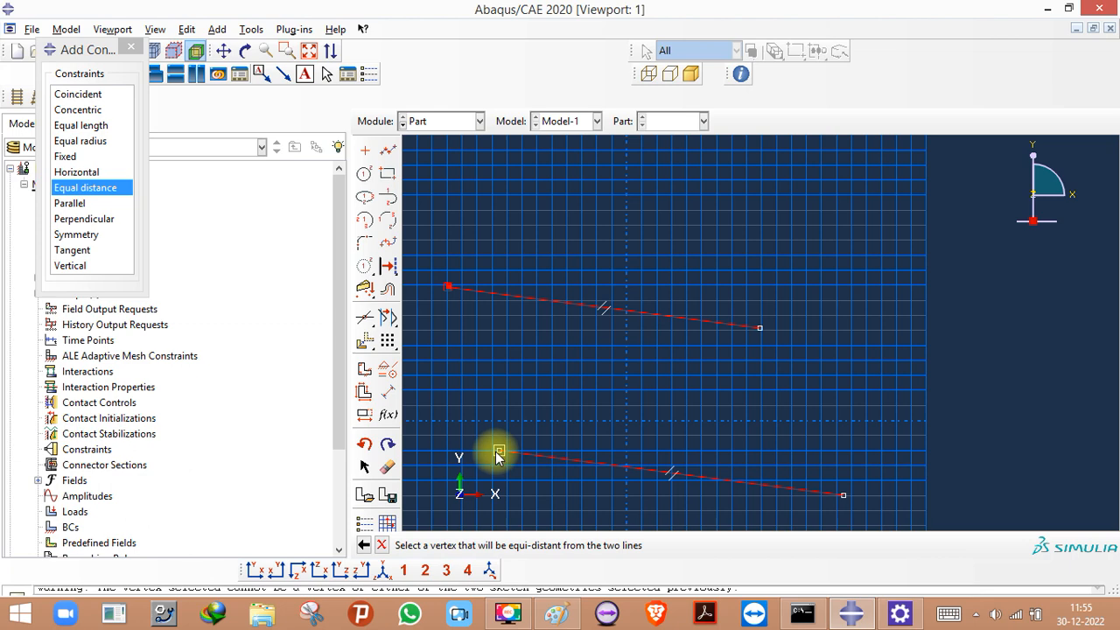
- Place an isolated point between the two parallel lines and constrain it at Equal distance from both
{"action": "left_click", "coordinate": [366, 154]}
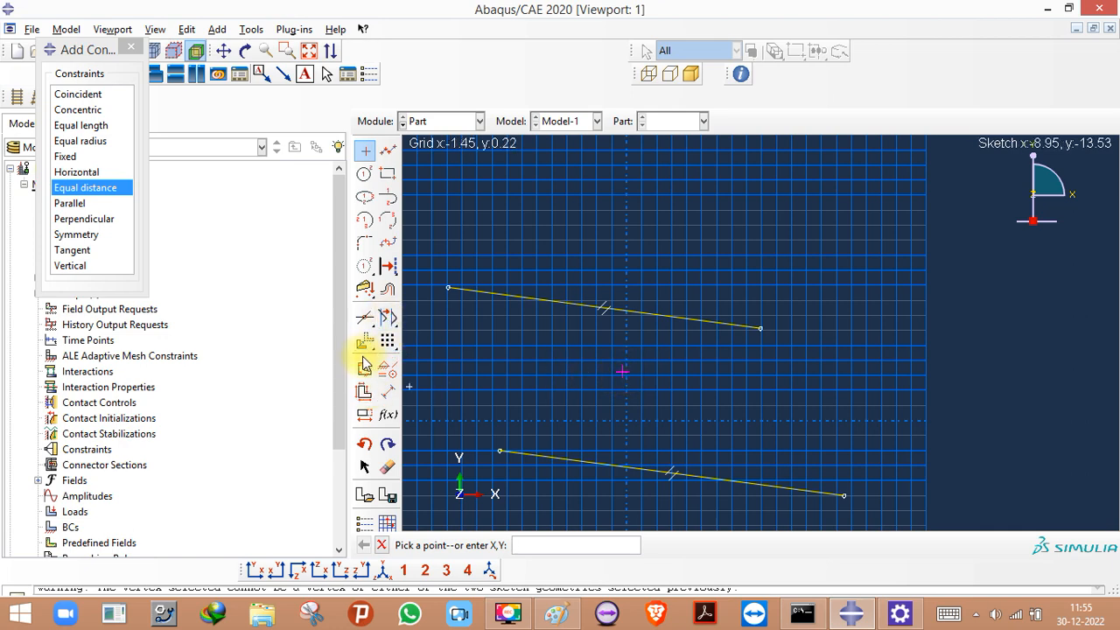
{"action": "left_click", "coordinate": [87, 187]}
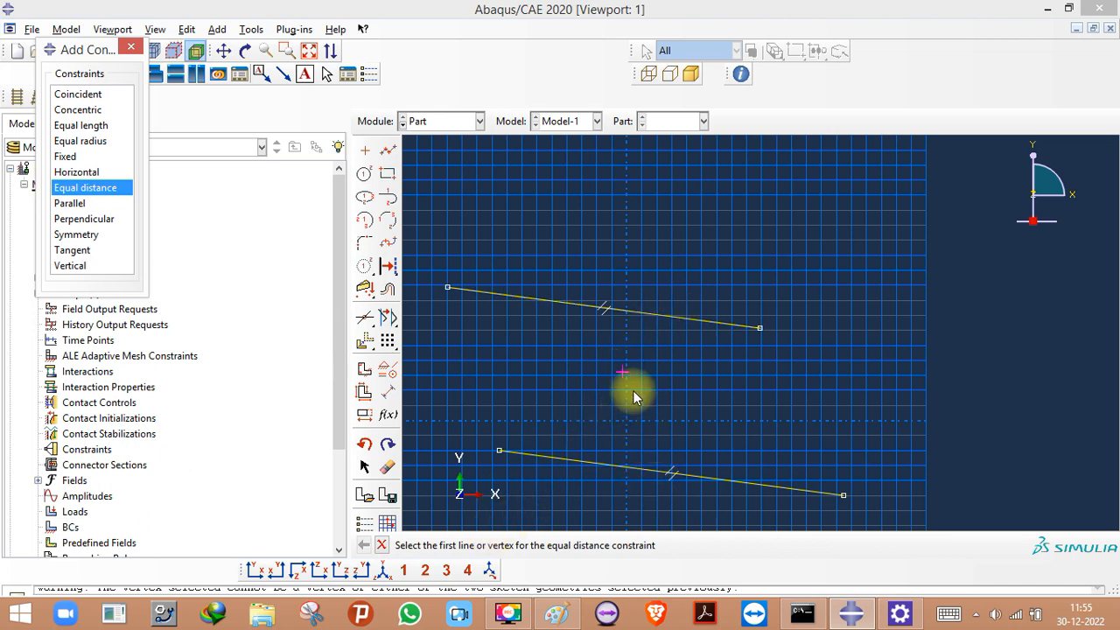
{"action": "scroll", "coordinate": [632, 388], "scroll_direction": "up", "scroll_amount": 2}
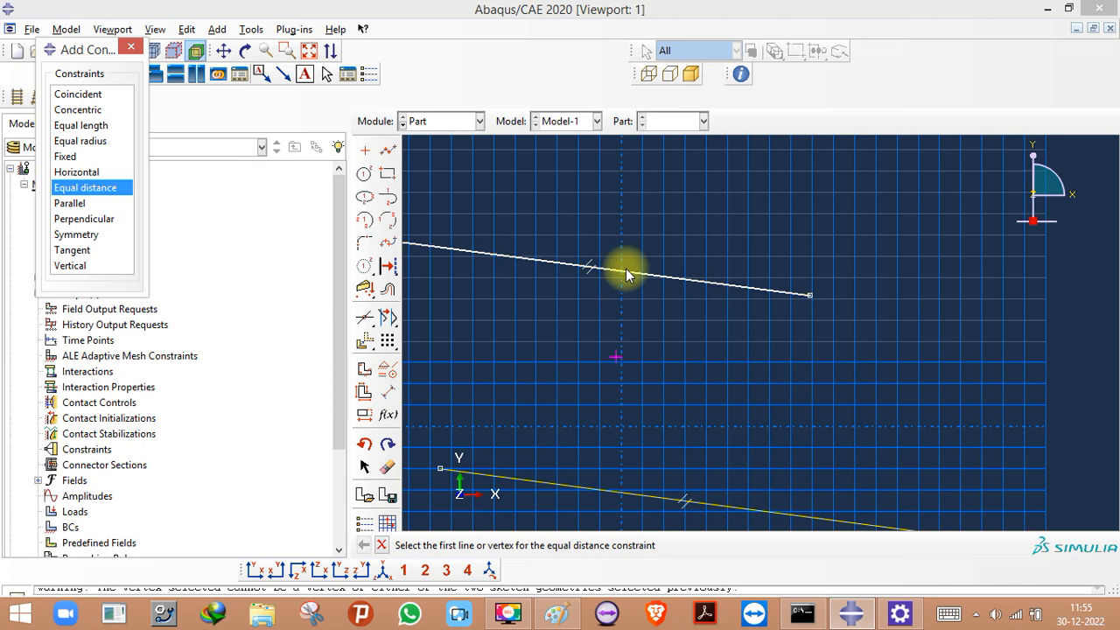
{"action": "scroll", "coordinate": [628, 271], "scroll_direction": "down", "scroll_amount": 1}
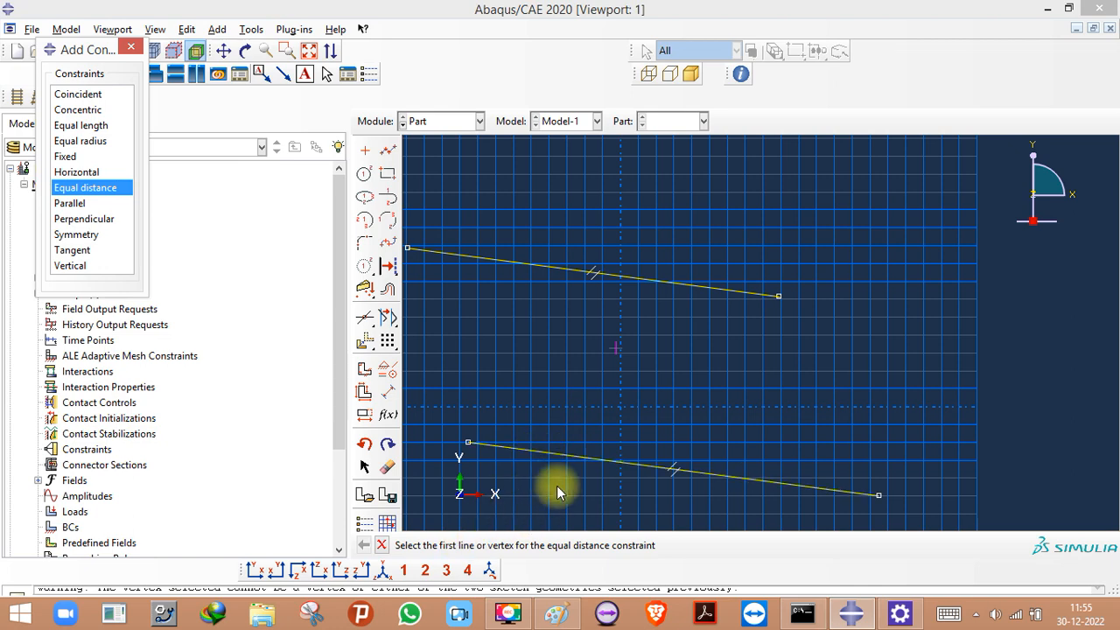
{"action": "left_click", "coordinate": [565, 273]}
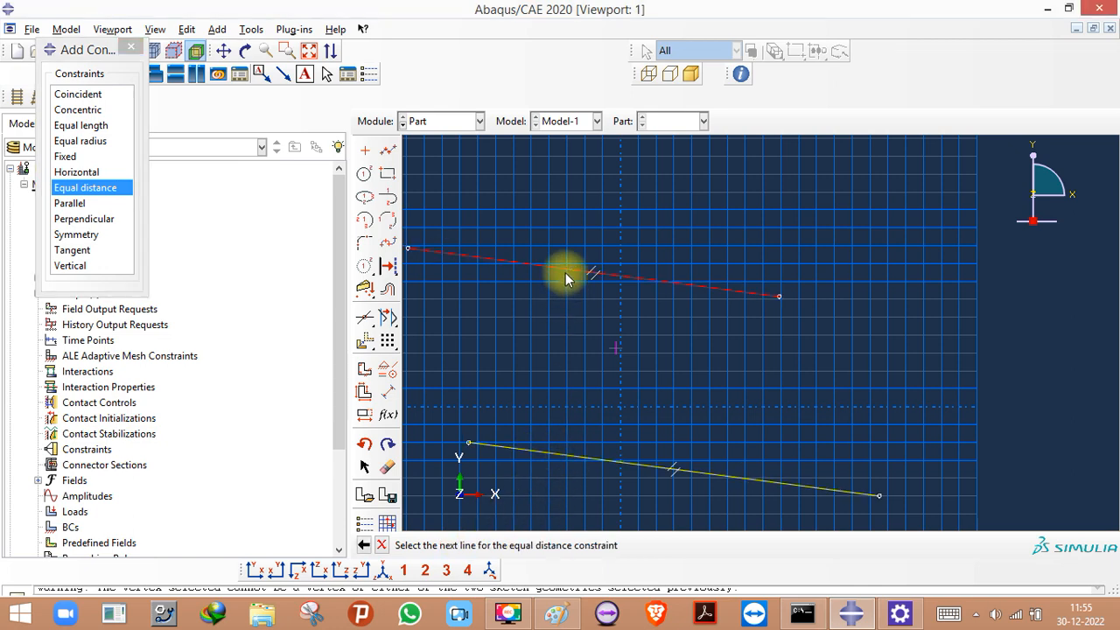
{"action": "left_click", "coordinate": [620, 468]}
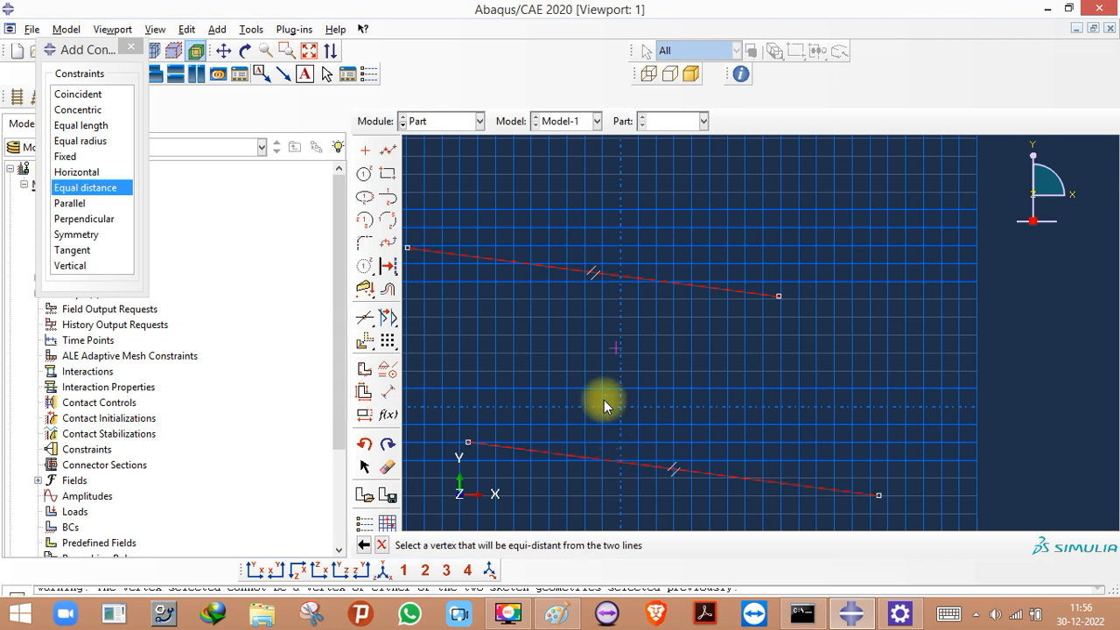
{"action": "left_click", "coordinate": [616, 350]}
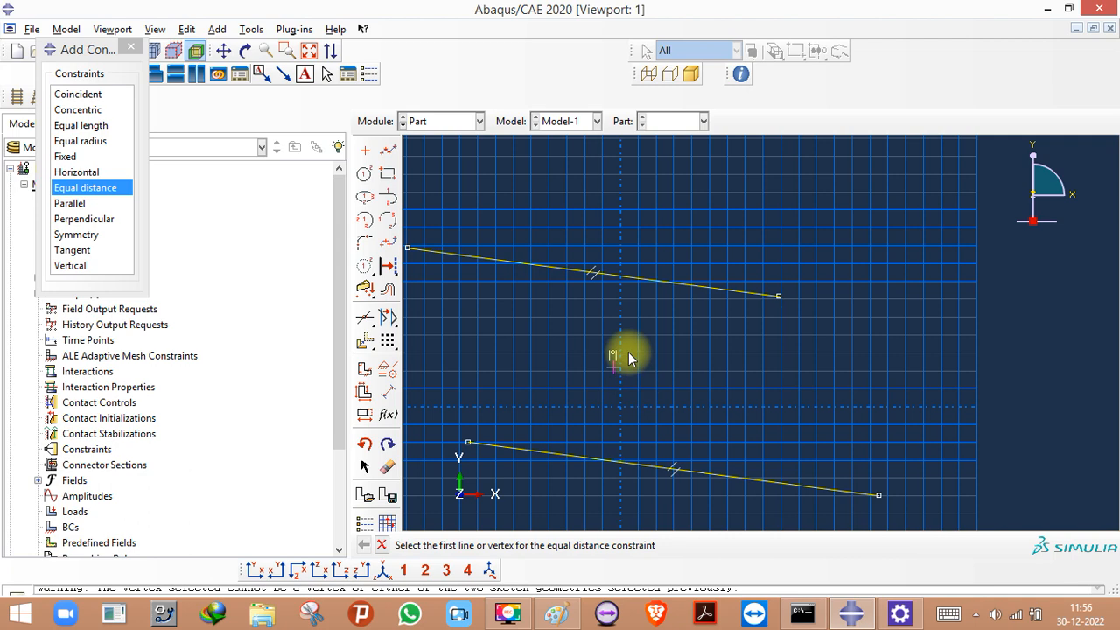
- Dimension the distance from the isolated point to the upper line, keeping the proposed value
{"action": "scroll", "coordinate": [635, 363], "scroll_direction": "up", "scroll_amount": 2}
{"action": "scroll", "coordinate": [613, 366], "scroll_direction": "down", "scroll_amount": 2}
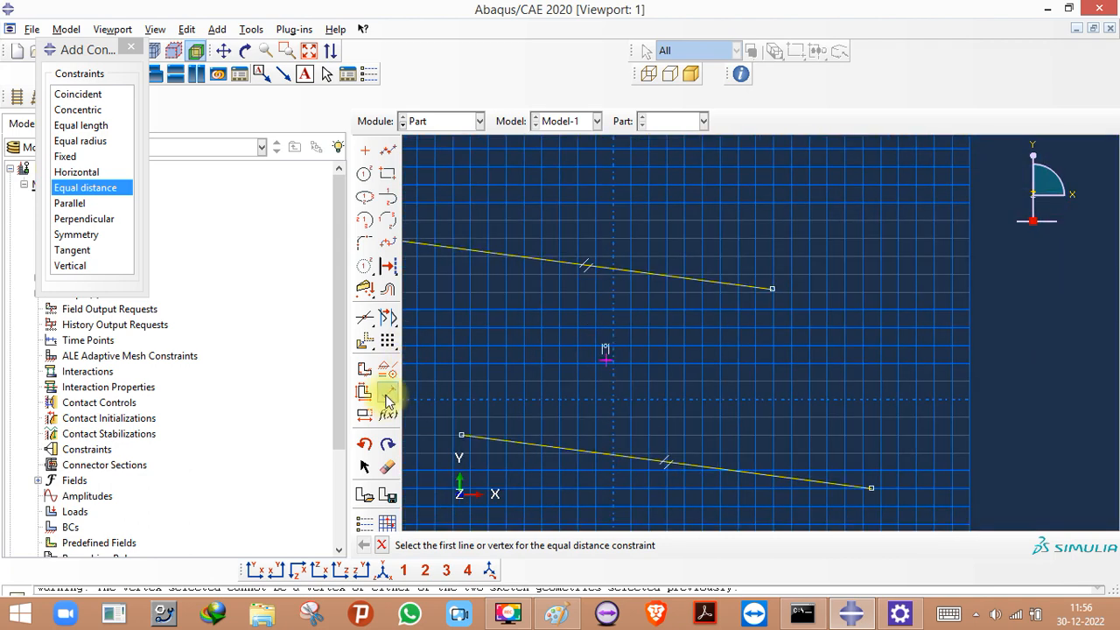
{"action": "left_click", "coordinate": [388, 394]}
{"action": "left_click", "coordinate": [606, 353]}
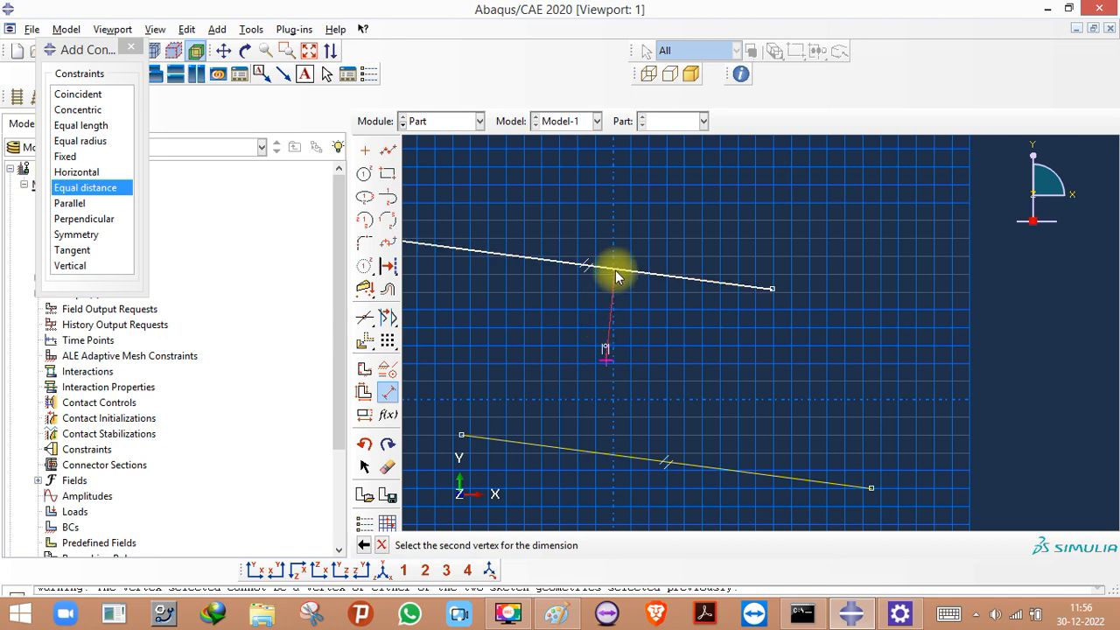
{"action": "left_click", "coordinate": [623, 270]}
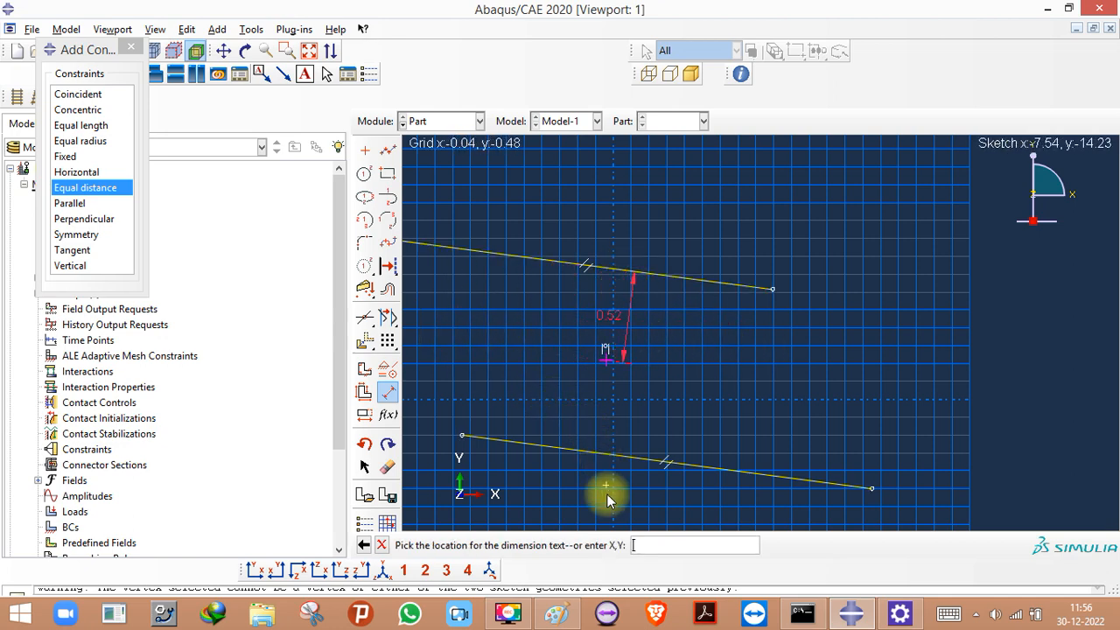
{"action": "scroll", "coordinate": [672, 385], "scroll_direction": "down", "scroll_amount": 2}
{"action": "scroll", "coordinate": [678, 378], "scroll_direction": "up", "scroll_amount": 2}
{"action": "left_click", "coordinate": [679, 371]}
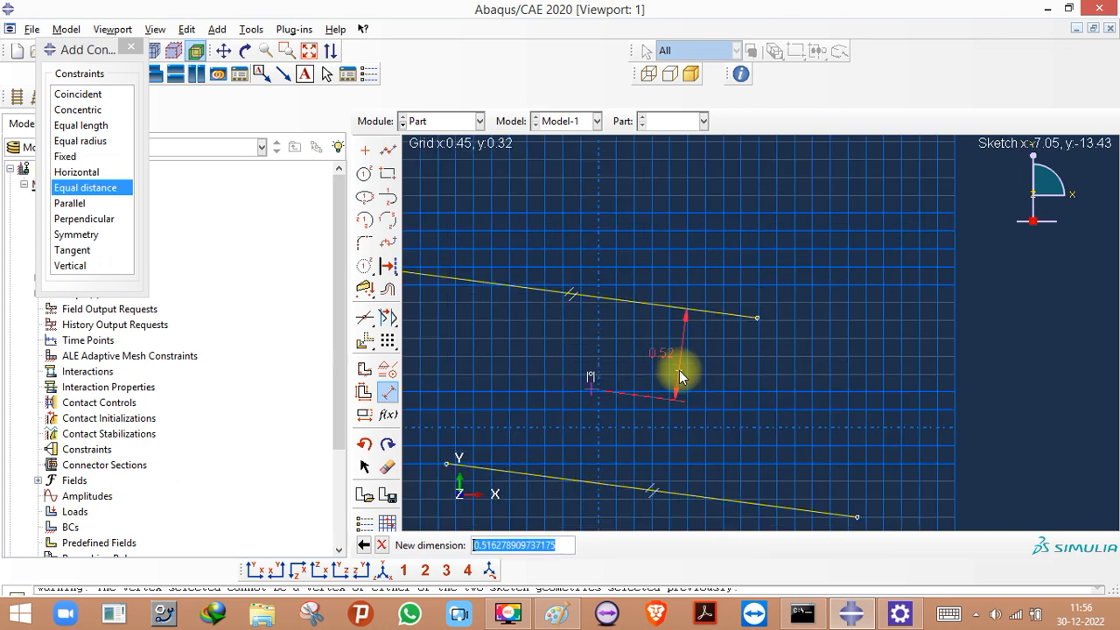
{"action": "key", "text": "Return"}
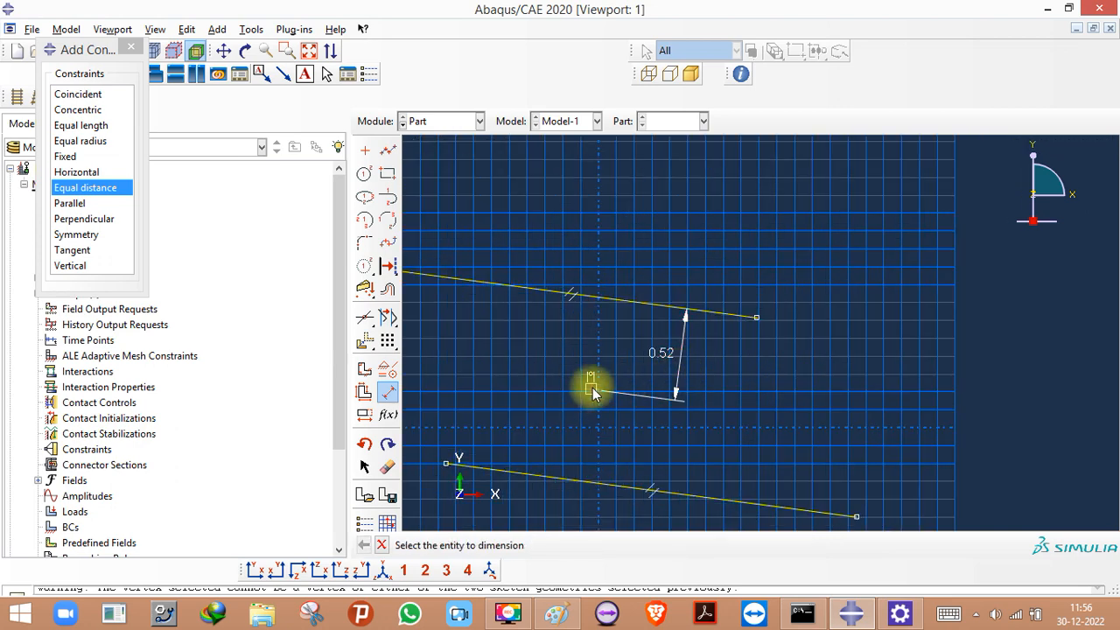
- Dimension the distance from the isolated point to the lower line, and undo both distance dimensions
{"action": "left_click", "coordinate": [590, 391]}
{"action": "left_click", "coordinate": [571, 485]}
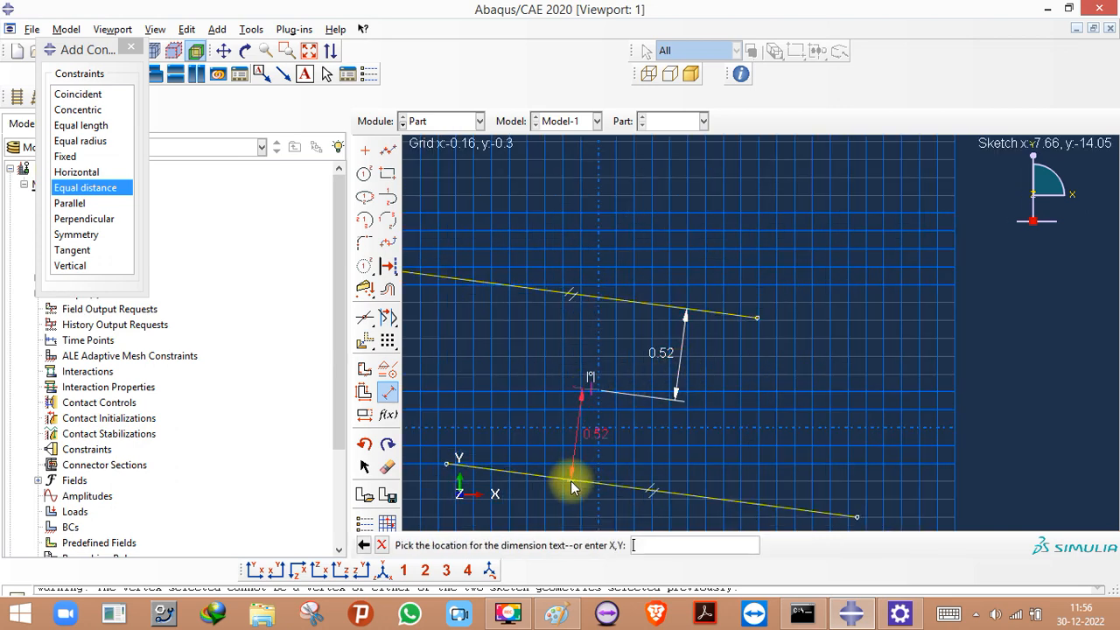
{"action": "left_click", "coordinate": [655, 462]}
{"action": "key", "text": "Return"}
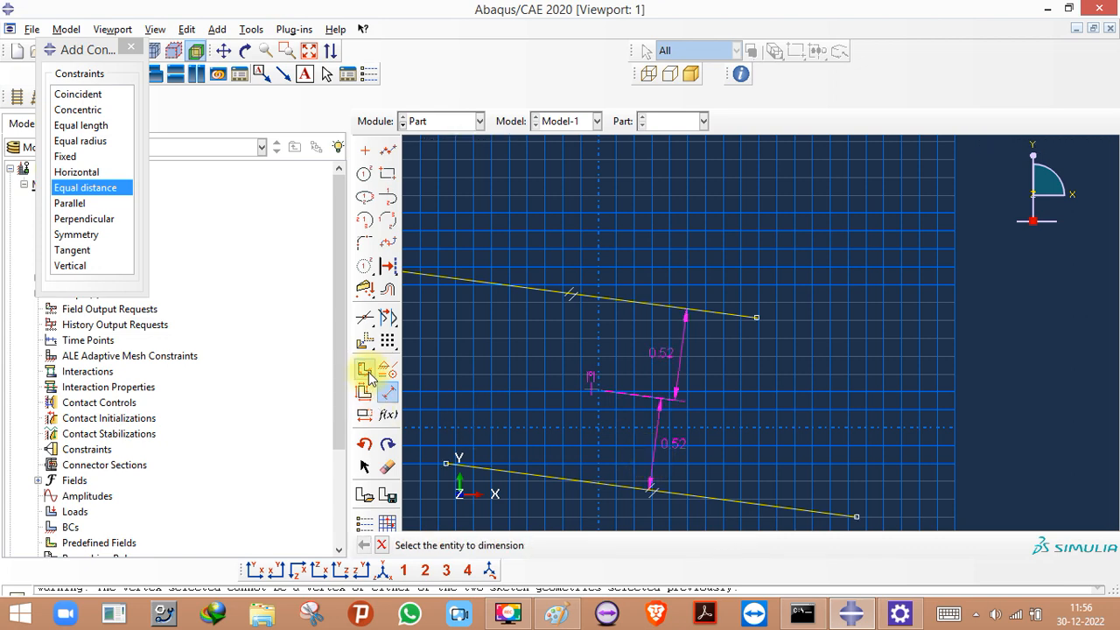
{"action": "key", "text": "ctrl+z"}
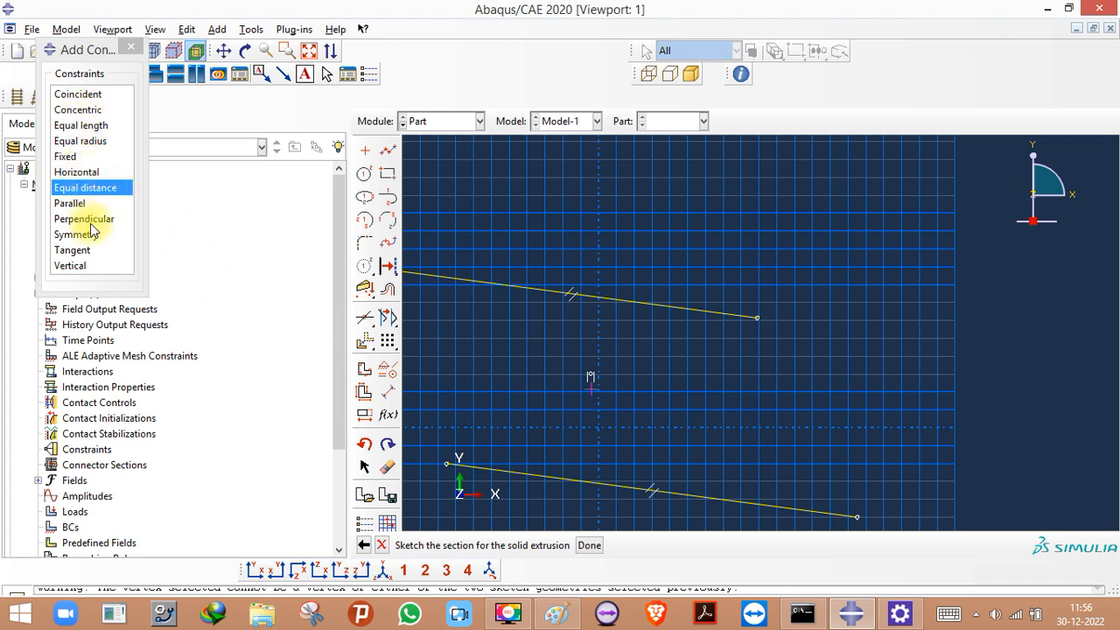
{"action": "left_click", "coordinate": [83, 250]}
{"action": "left_click_drag", "start_coordinate": [78, 235], "coordinate": [85, 108]}
{"action": "left_click", "coordinate": [81, 94]}
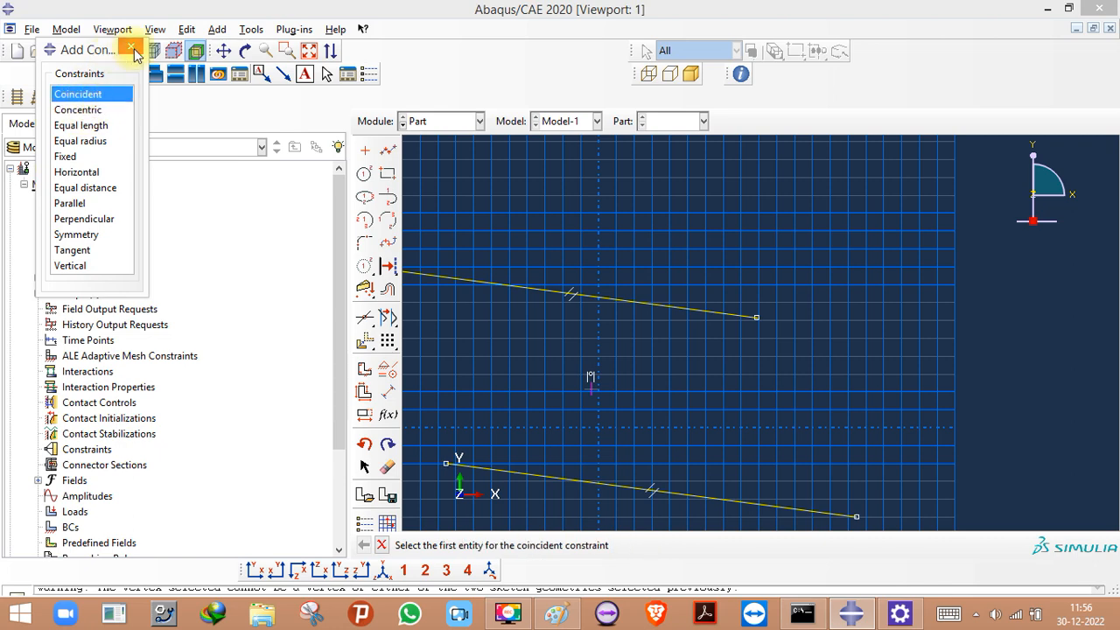
- Leave the Coincident constraint and dimension the distance between the two parallel lines at 5
{"action": "left_click", "coordinate": [131, 47]}
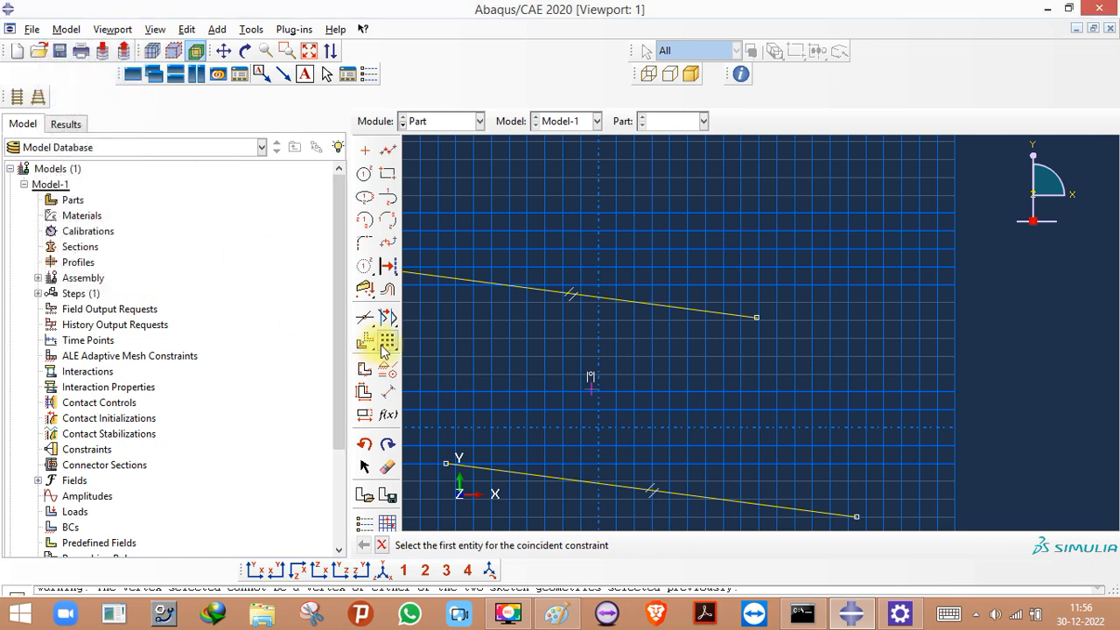
{"action": "left_click", "coordinate": [388, 392]}
{"action": "left_click", "coordinate": [675, 308]}
{"action": "left_click", "coordinate": [658, 483]}
{"action": "left_click", "coordinate": [675, 429]}
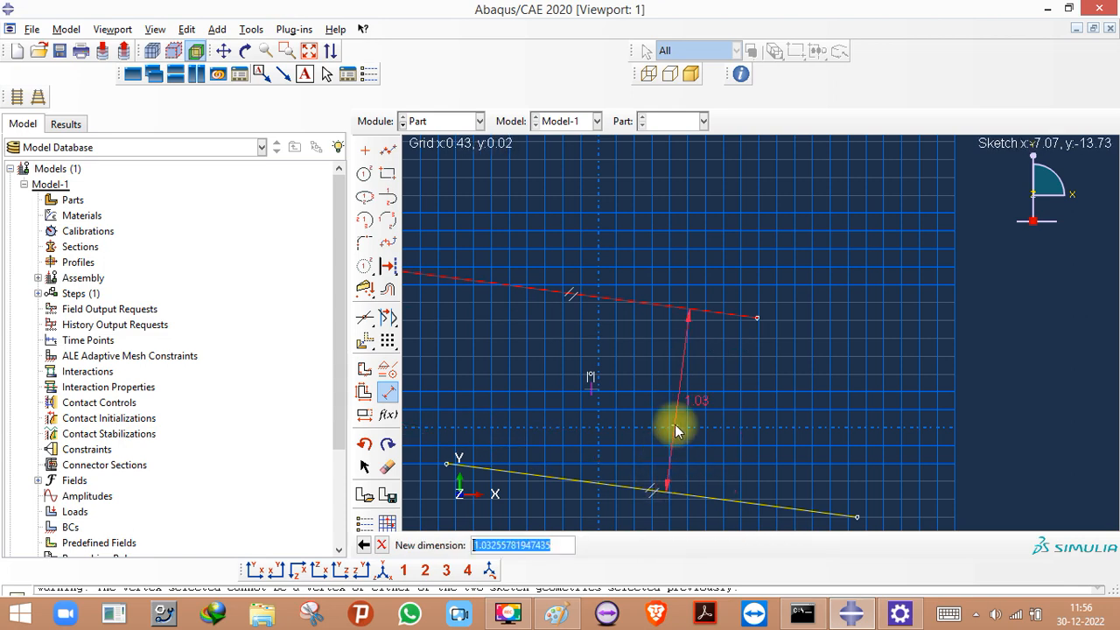
{"action": "type", "text": "90"}
{"action": "key", "text": "Return"}
{"action": "scroll", "coordinate": [665, 451], "scroll_direction": "down", "scroll_amount": 5}
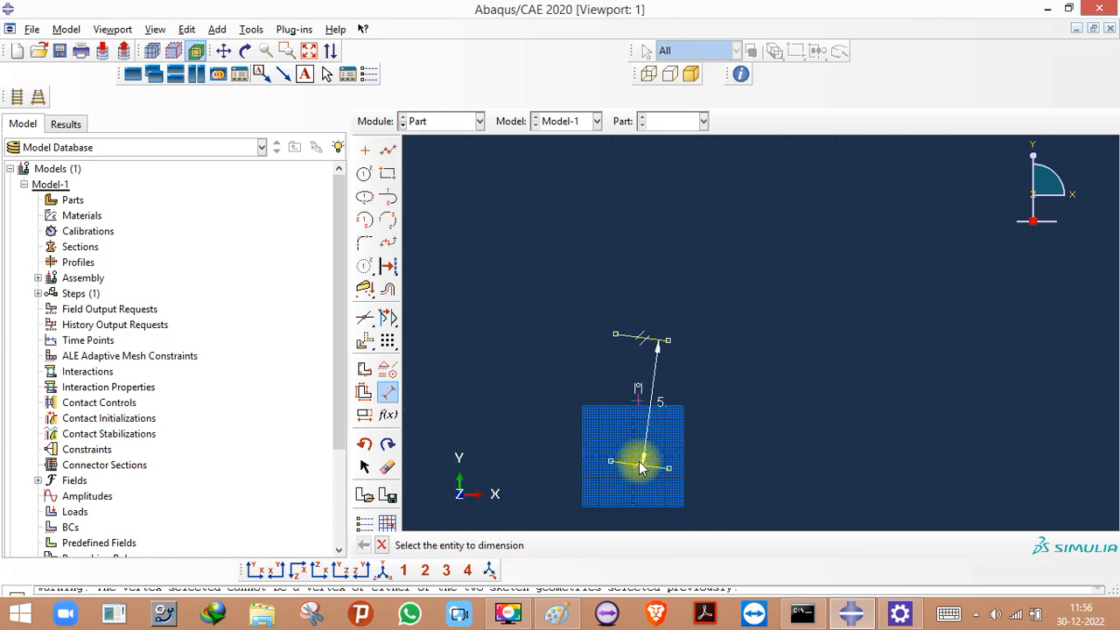
- Edit the distance dimension between the parallel lines to a value of 2
{"action": "left_click", "coordinate": [365, 415]}
{"action": "left_click", "coordinate": [668, 385]}
{"action": "type", "text": "2"}
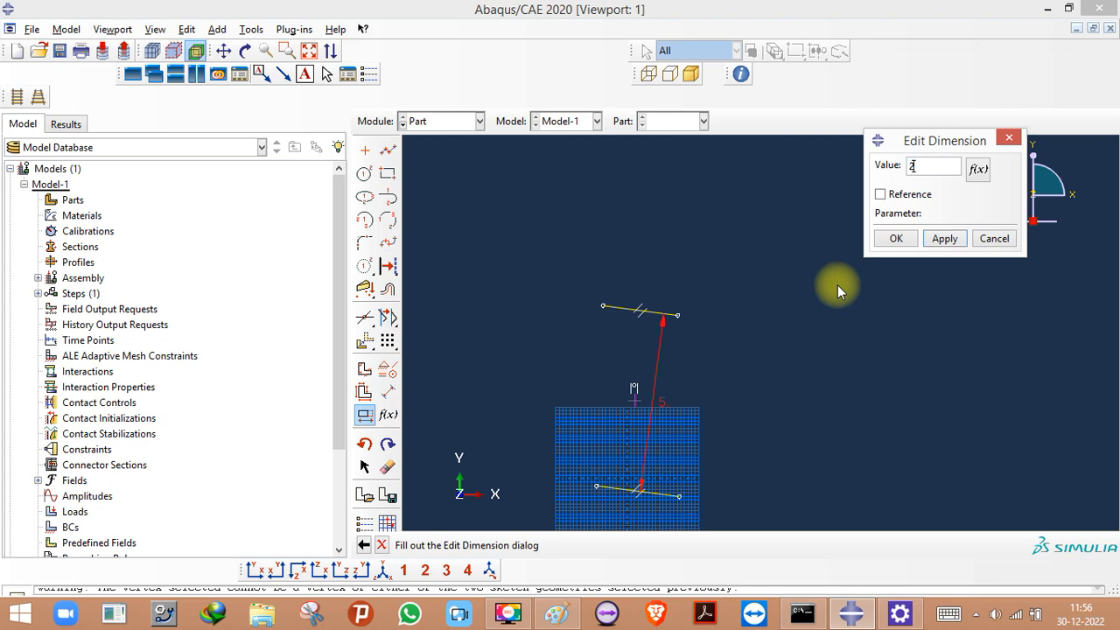
{"action": "key", "text": "Return"}
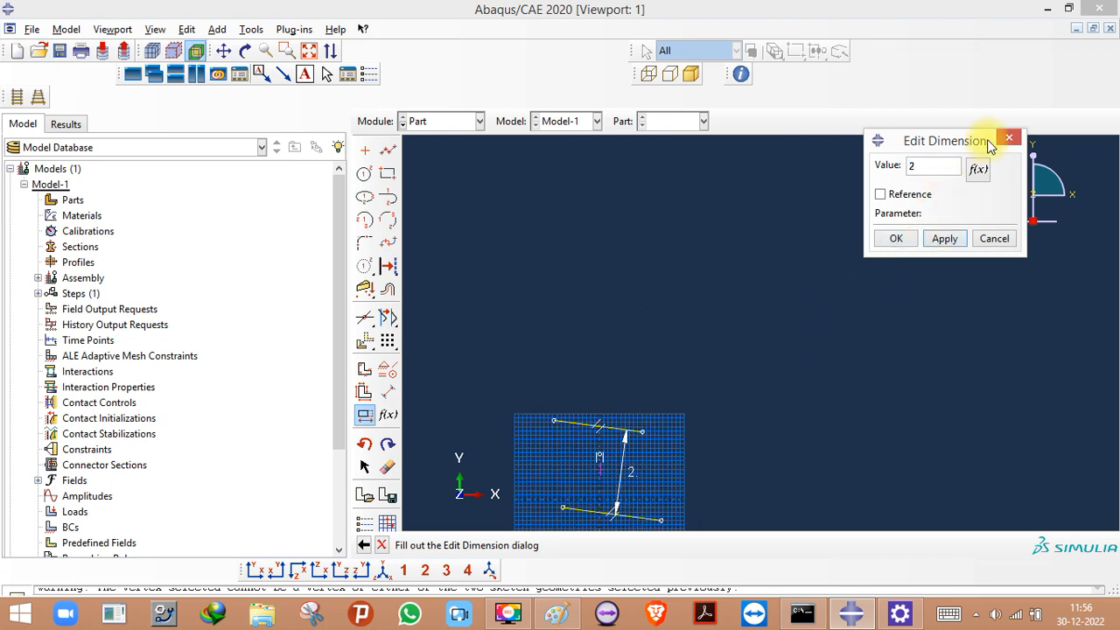
{"action": "left_click", "coordinate": [1012, 139]}
{"action": "scroll", "coordinate": [572, 516], "scroll_direction": "up", "scroll_amount": 4}
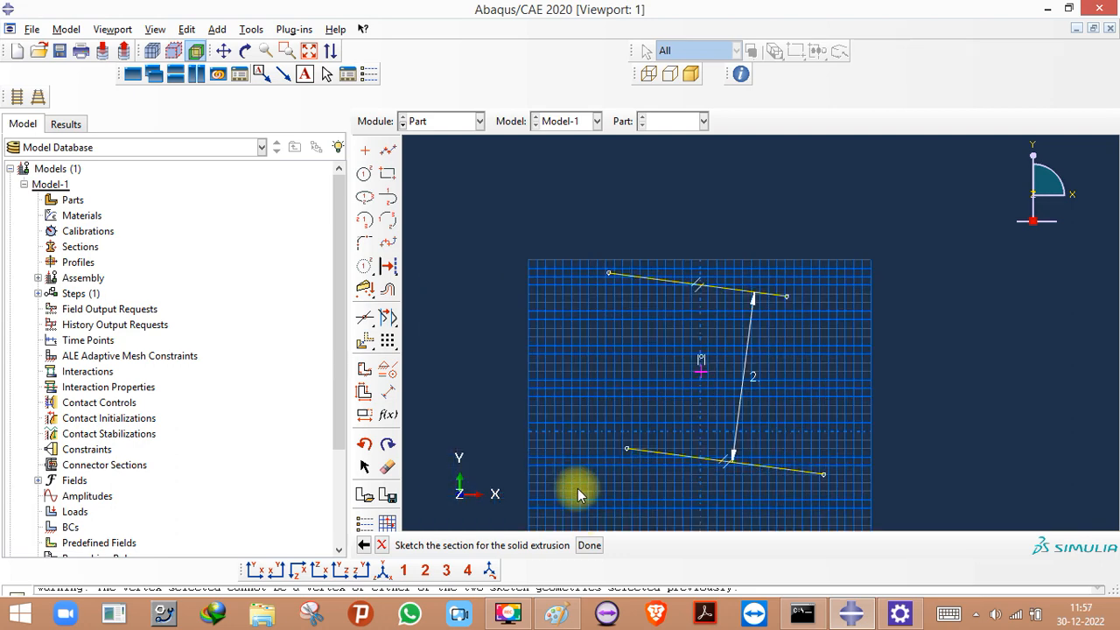
- Translate both lines and the isolated point by moving them up and to the right, starting from the lower line's left endpoint
{"action": "left_click", "coordinate": [365, 346]}
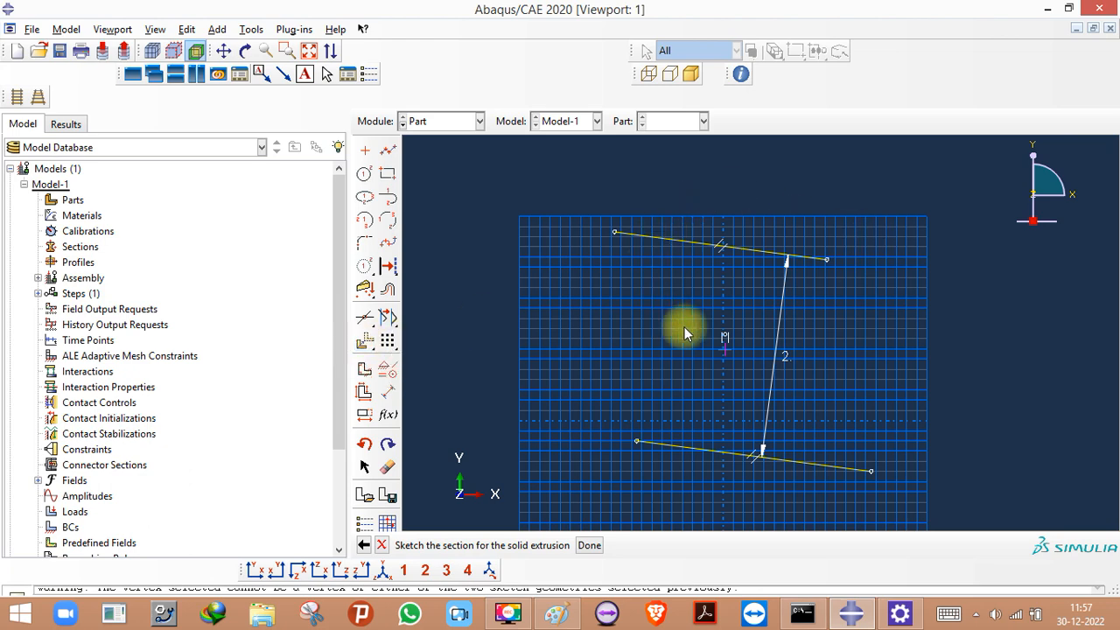
{"action": "left_click", "coordinate": [365, 342]}
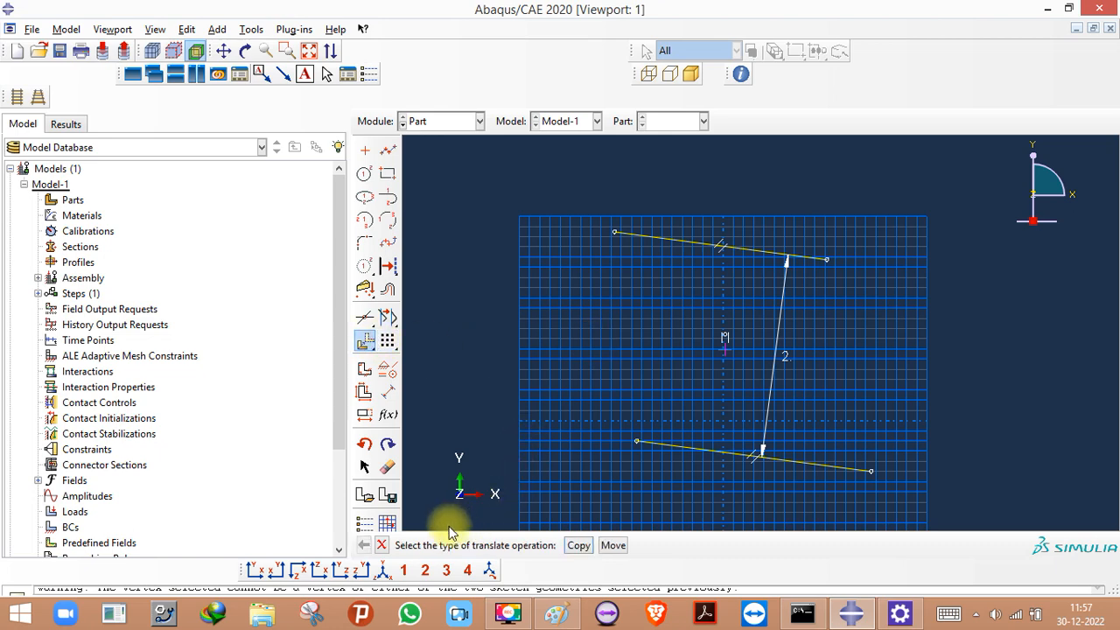
{"action": "left_click", "coordinate": [612, 545]}
{"action": "left_click_drag", "start_coordinate": [597, 226], "coordinate": [893, 513]}
{"action": "left_click", "coordinate": [539, 546]}
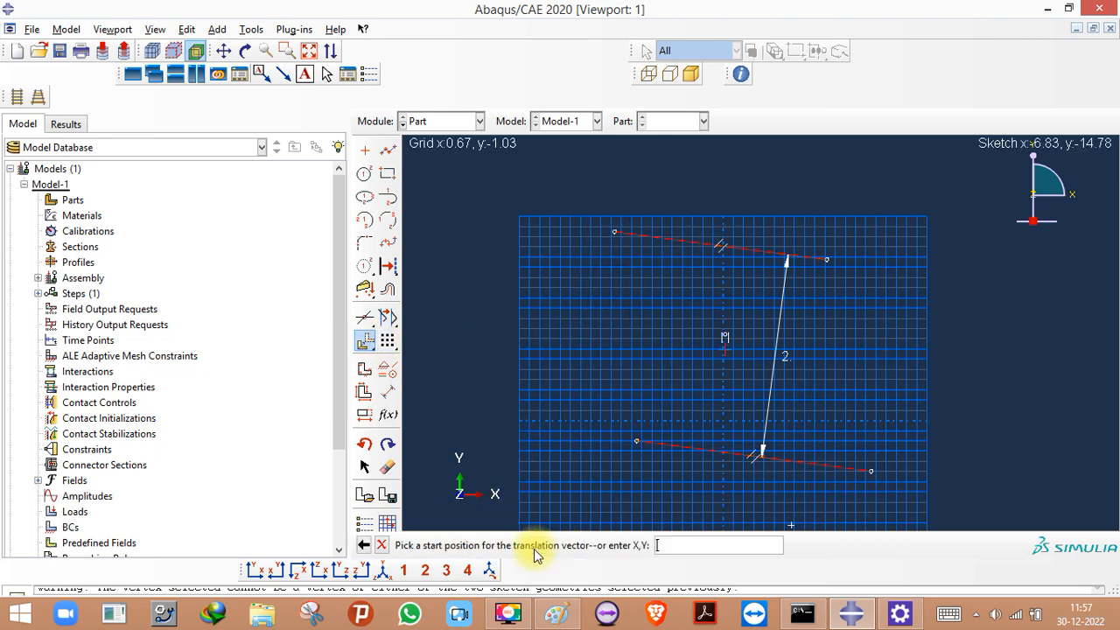
{"action": "left_click", "coordinate": [640, 450]}
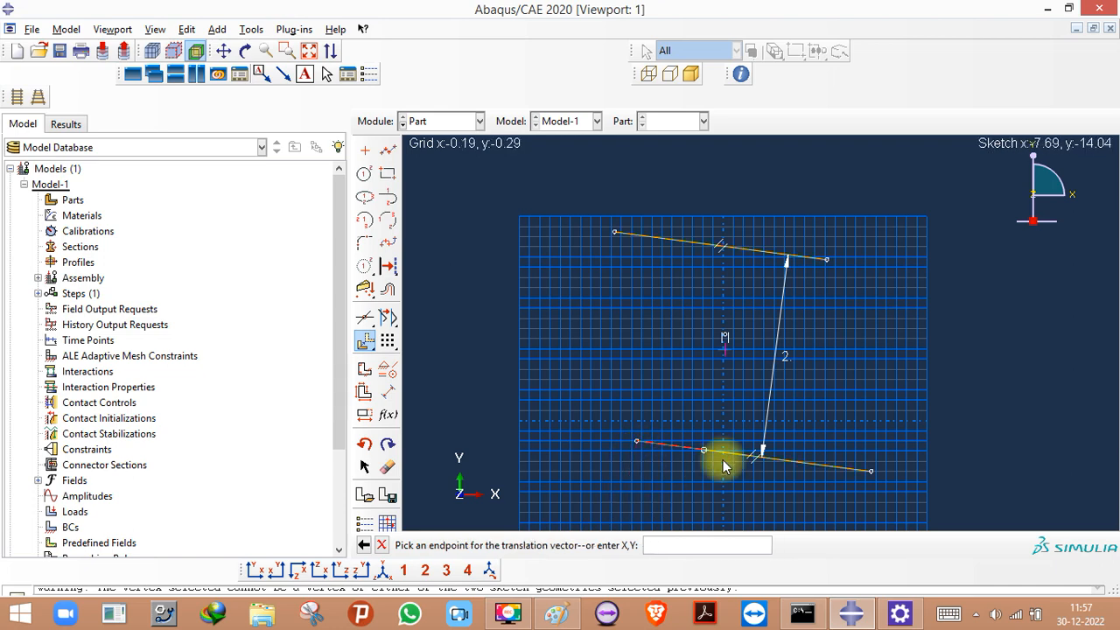
{"action": "left_click", "coordinate": [861, 370]}
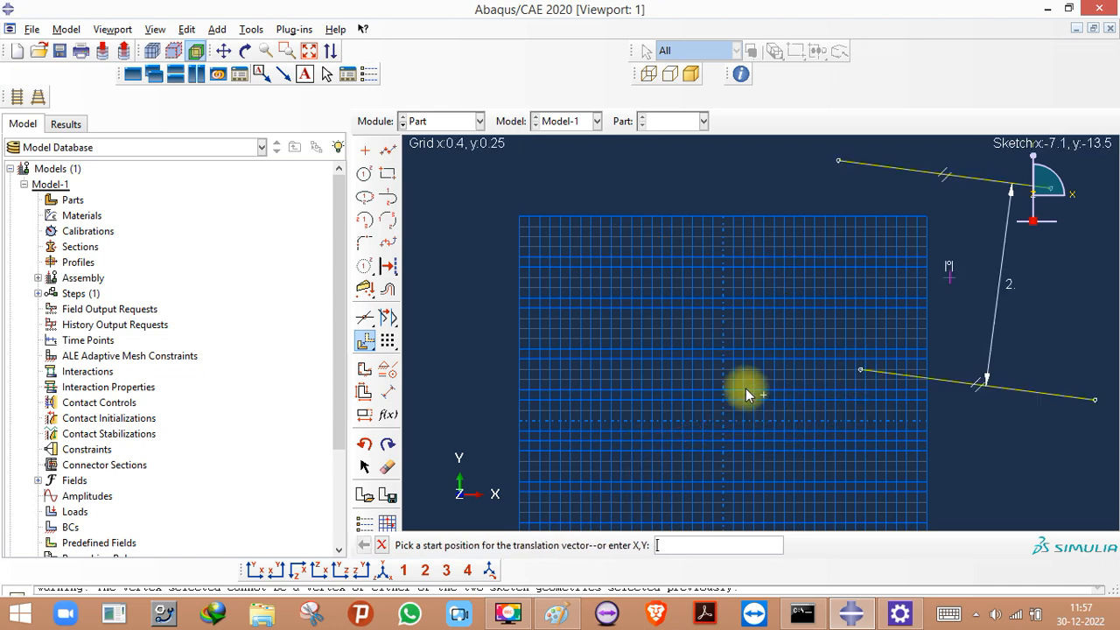
- Translate the lines and point several more times, bringing them back onto the grid around the sketch origin
{"action": "left_click", "coordinate": [861, 371]}
{"action": "left_click", "coordinate": [581, 294]}
{"action": "left_click", "coordinate": [814, 326]}
{"action": "left_click", "coordinate": [806, 461]}
{"action": "scroll", "coordinate": [804, 494], "scroll_direction": "down", "scroll_amount": 3}
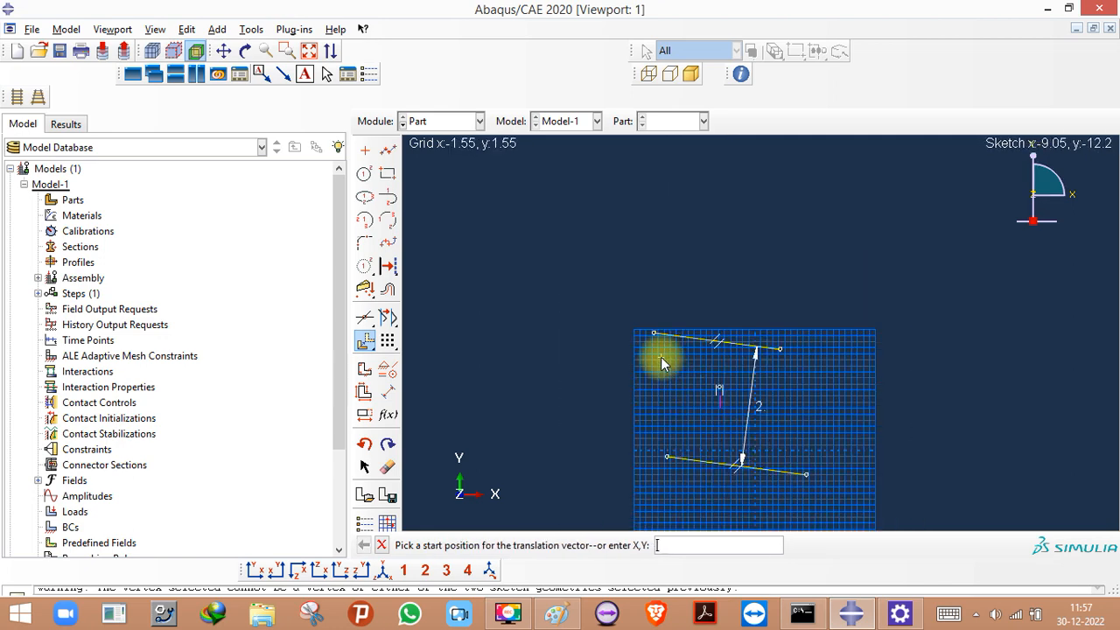
{"action": "left_click", "coordinate": [655, 336]}
{"action": "left_click", "coordinate": [810, 449]}
{"action": "left_click", "coordinate": [810, 450]}
{"action": "left_click", "coordinate": [681, 385]}
{"action": "scroll", "coordinate": [592, 285], "scroll_direction": "down", "scroll_amount": 2}
{"action": "scroll", "coordinate": [699, 383], "scroll_direction": "up", "scroll_amount": 4}
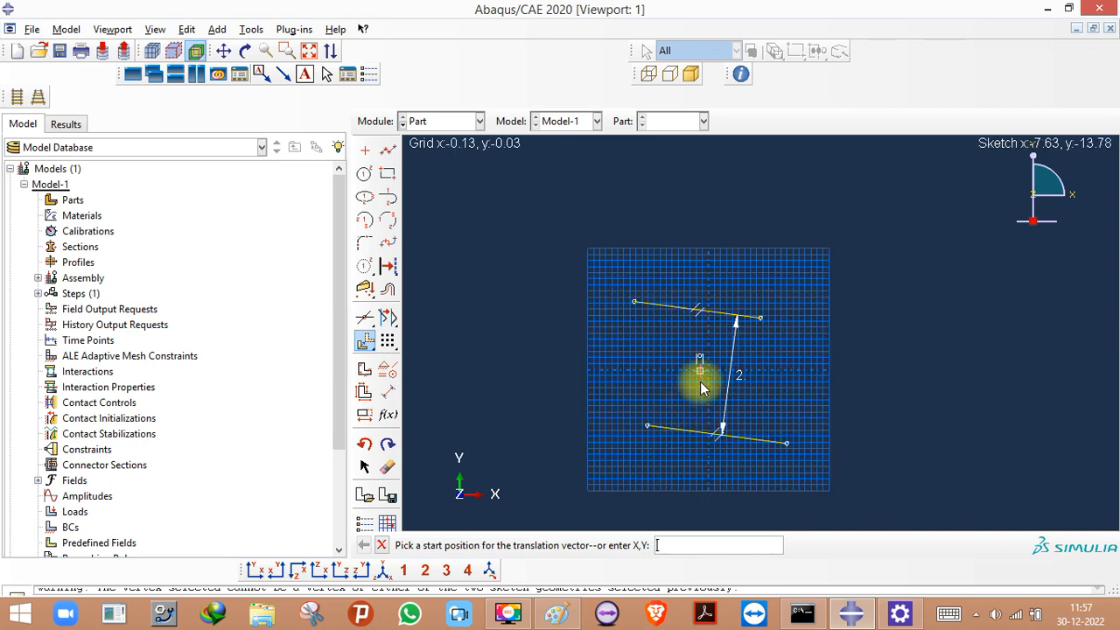
- Rotate both lines and the isolated point in place by 90 degrees about the isolated point, and revert the rotation
{"action": "left_click_drag", "start_coordinate": [366, 348], "coordinate": [413, 348]}
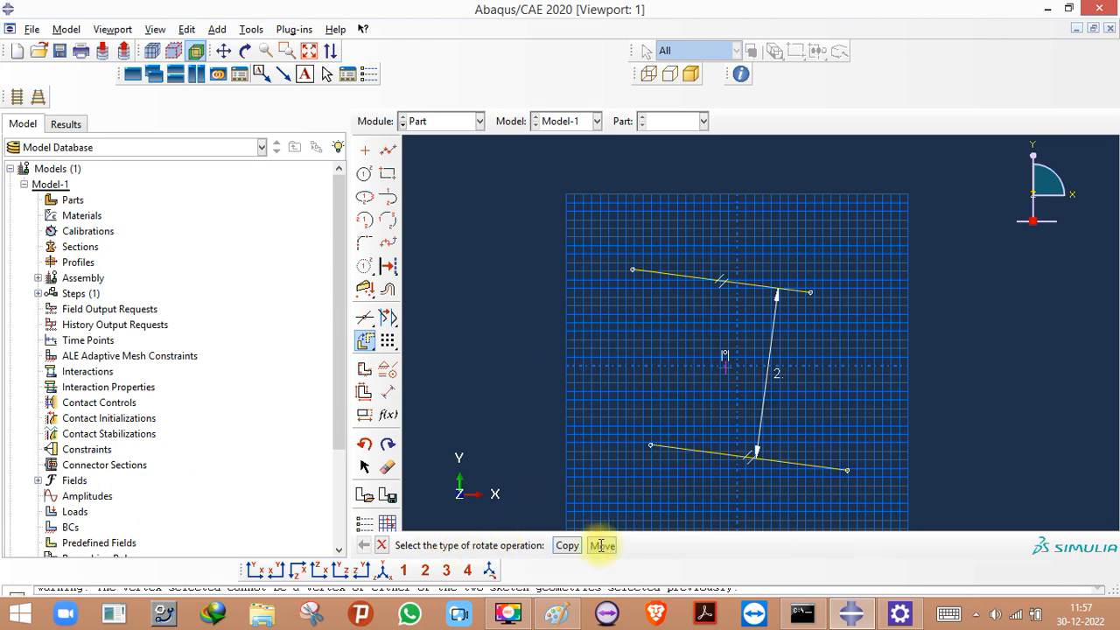
{"action": "left_click", "coordinate": [602, 547]}
{"action": "left_click_drag", "start_coordinate": [614, 247], "coordinate": [902, 529]}
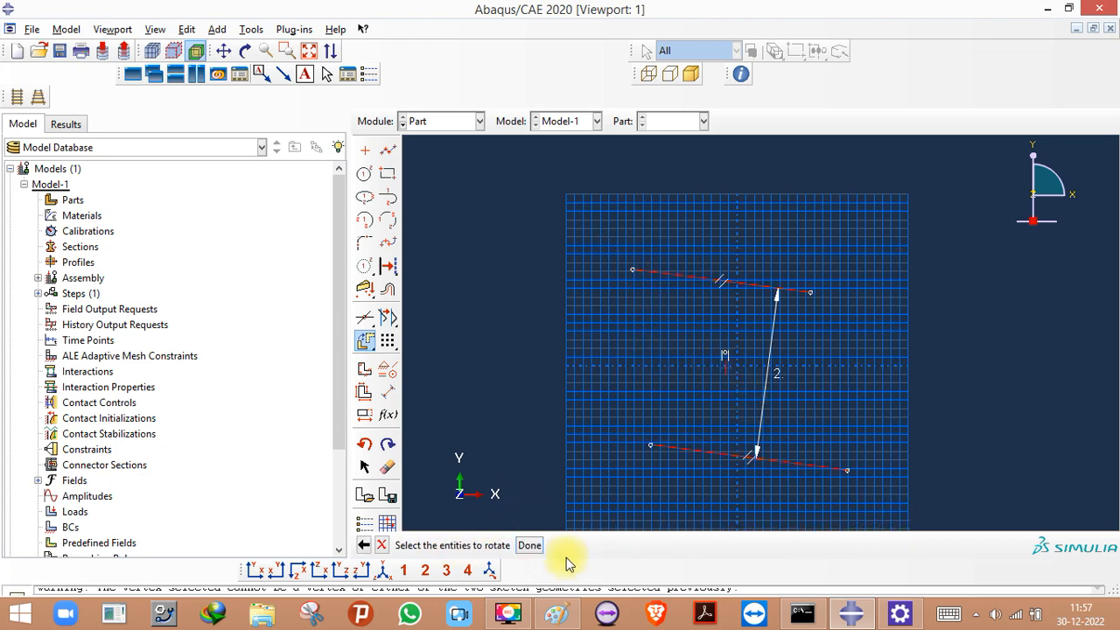
{"action": "left_click", "coordinate": [528, 547]}
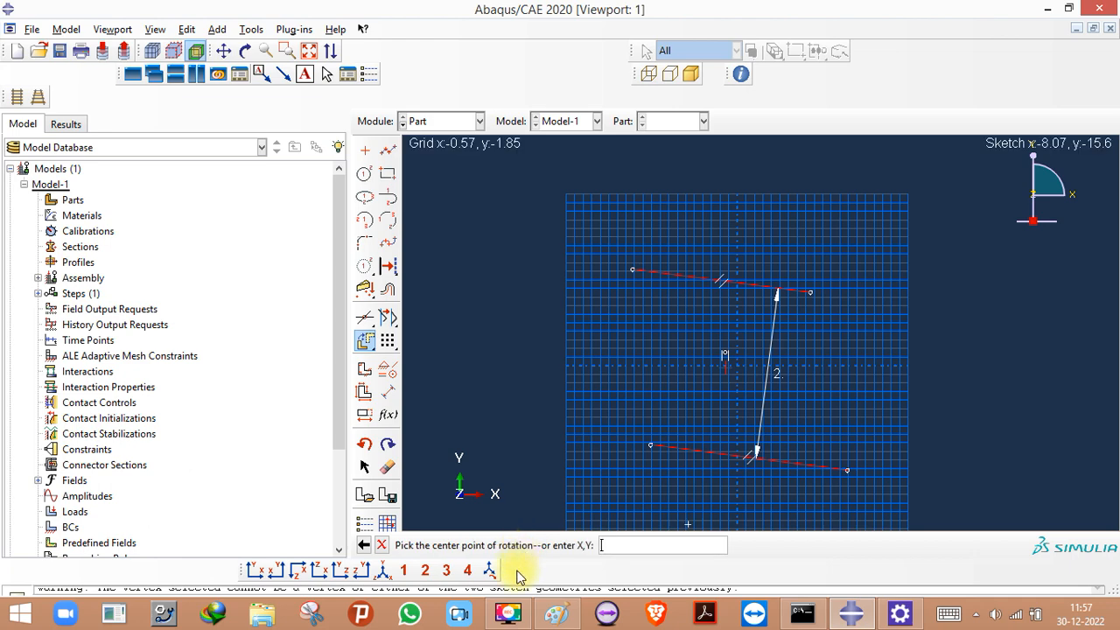
{"action": "left_click", "coordinate": [725, 366]}
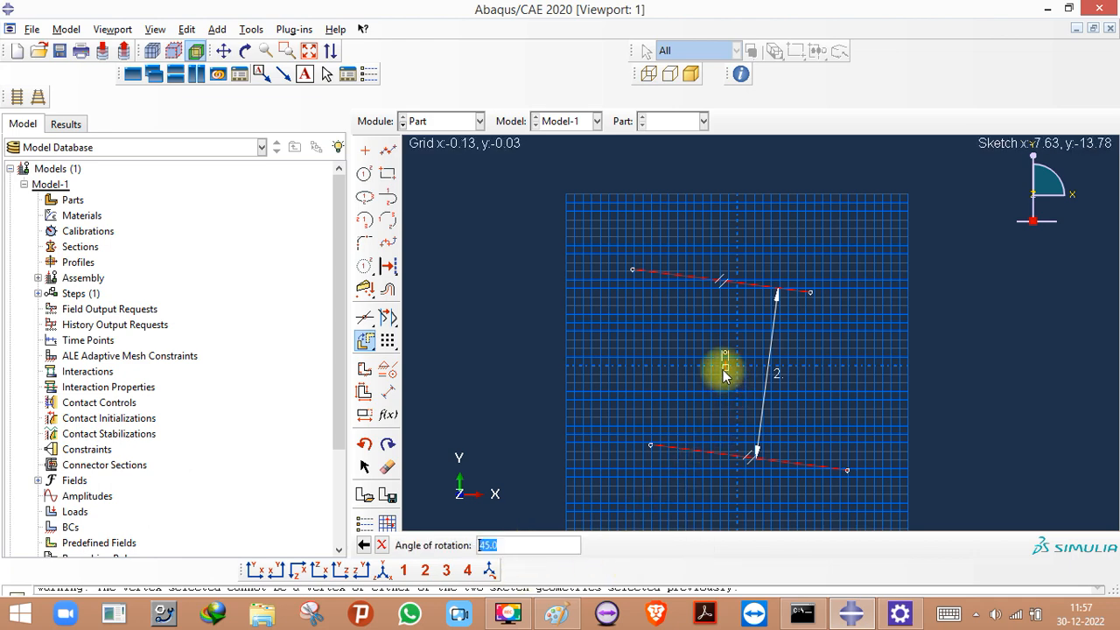
{"action": "type", "text": "90"}
{"action": "key", "text": "Return"}
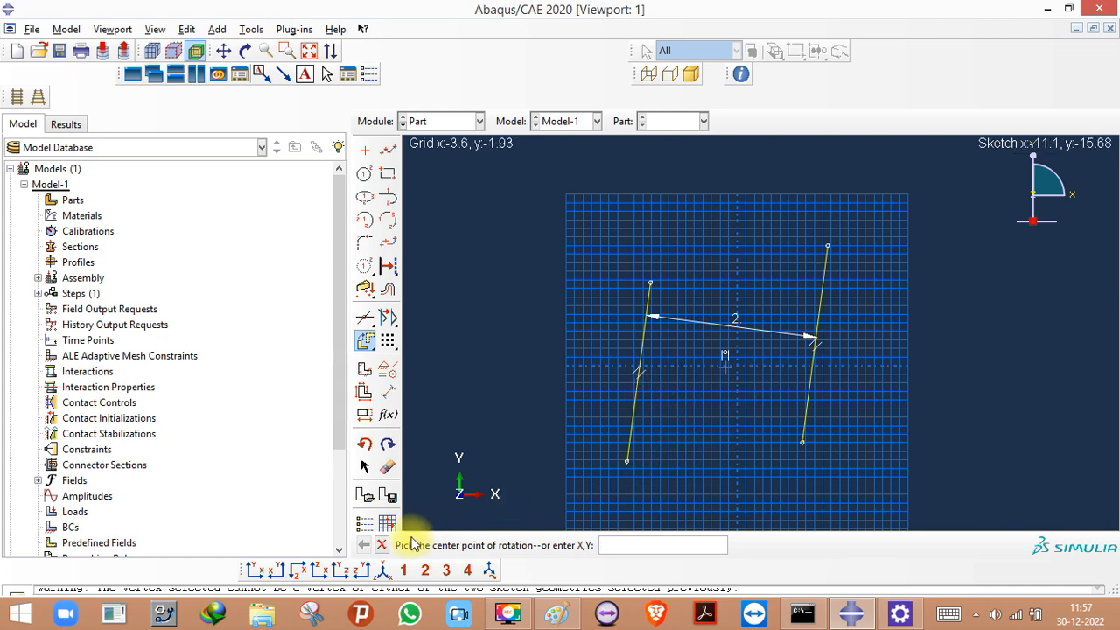
{"action": "left_click", "coordinate": [385, 545]}
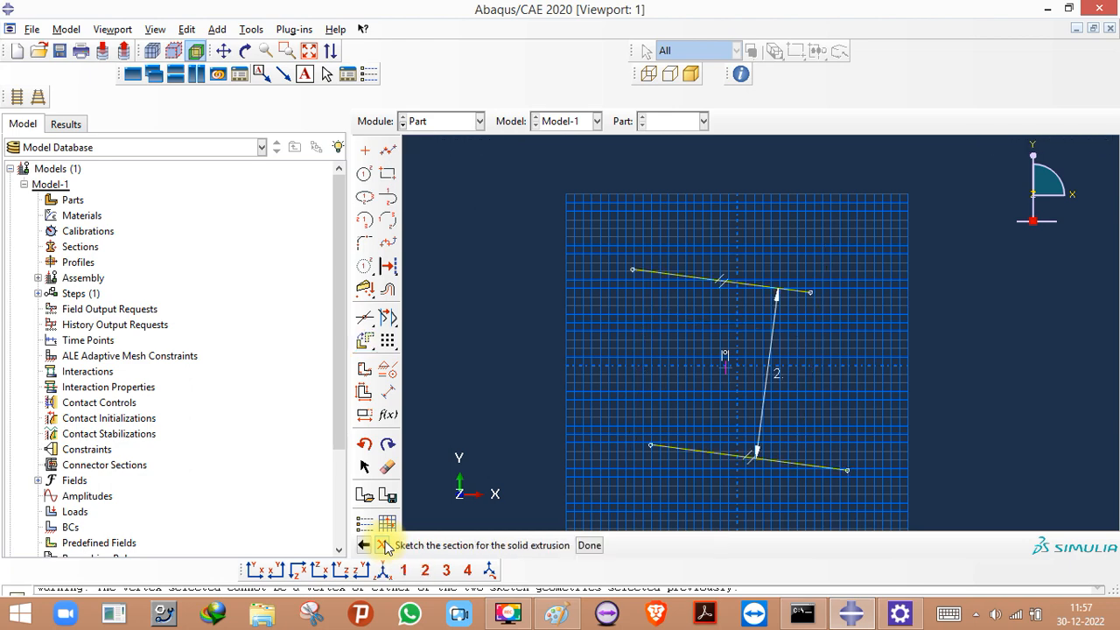
- Rotate both lines and the isolated point in place by -90 degrees about the isolated point
{"action": "left_click", "coordinate": [365, 340]}
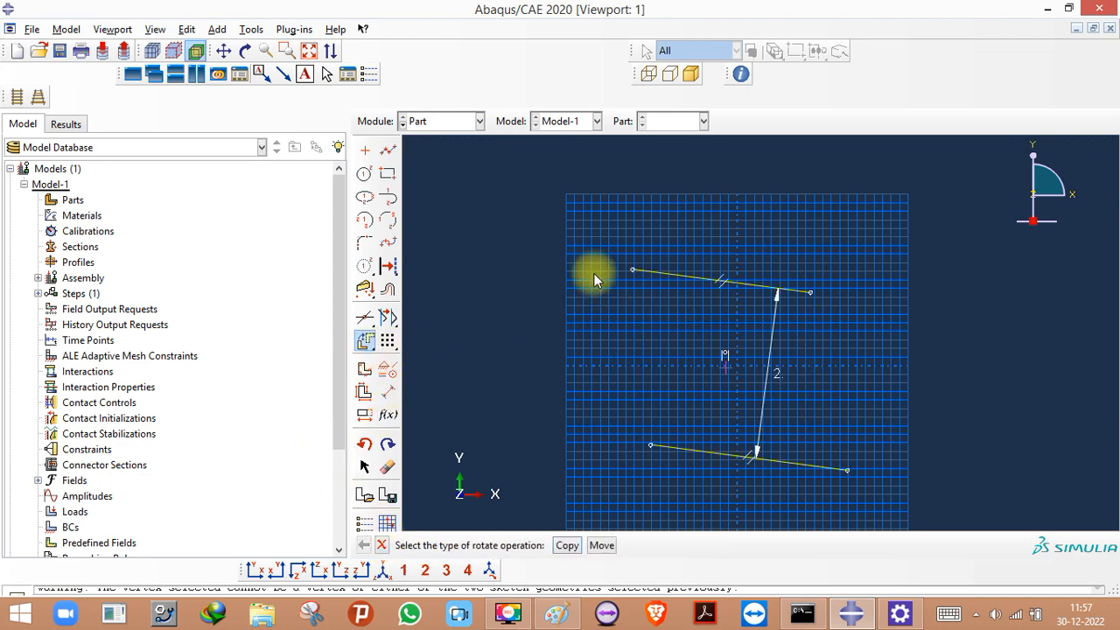
{"action": "left_click", "coordinate": [602, 545]}
{"action": "mouse_move", "coordinate": [611, 238]}
{"action": "left_mouse_down"}
{"action": "mouse_move", "coordinate": [966, 563]}
{"action": "mouse_move", "coordinate": [902, 535]}
{"action": "left_mouse_up"}
{"action": "left_click", "coordinate": [530, 546]}
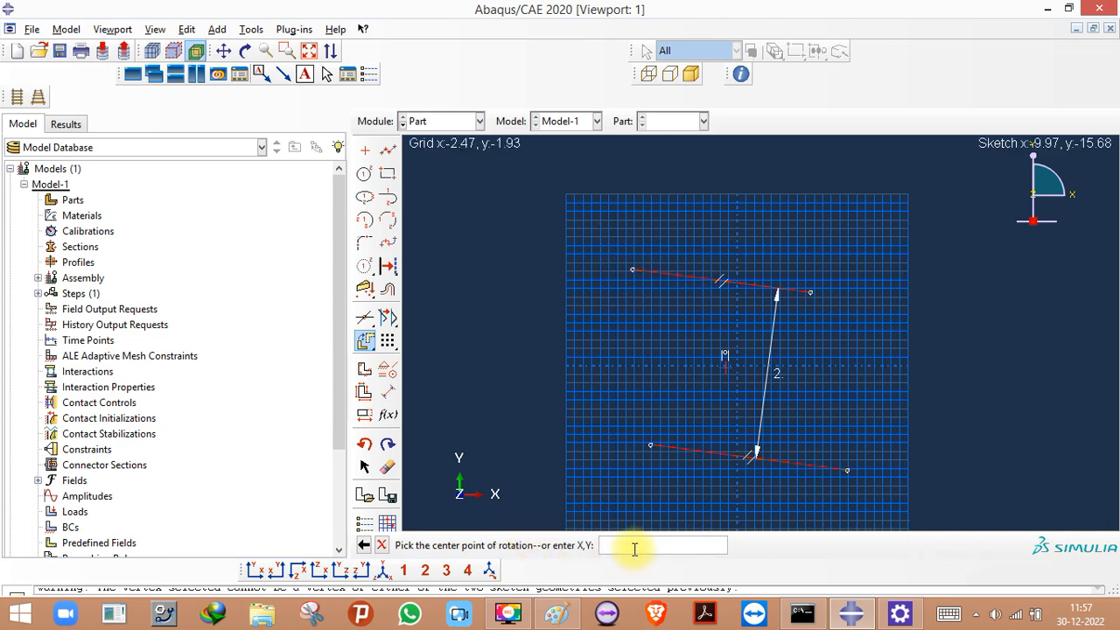
{"action": "left_click", "coordinate": [723, 369]}
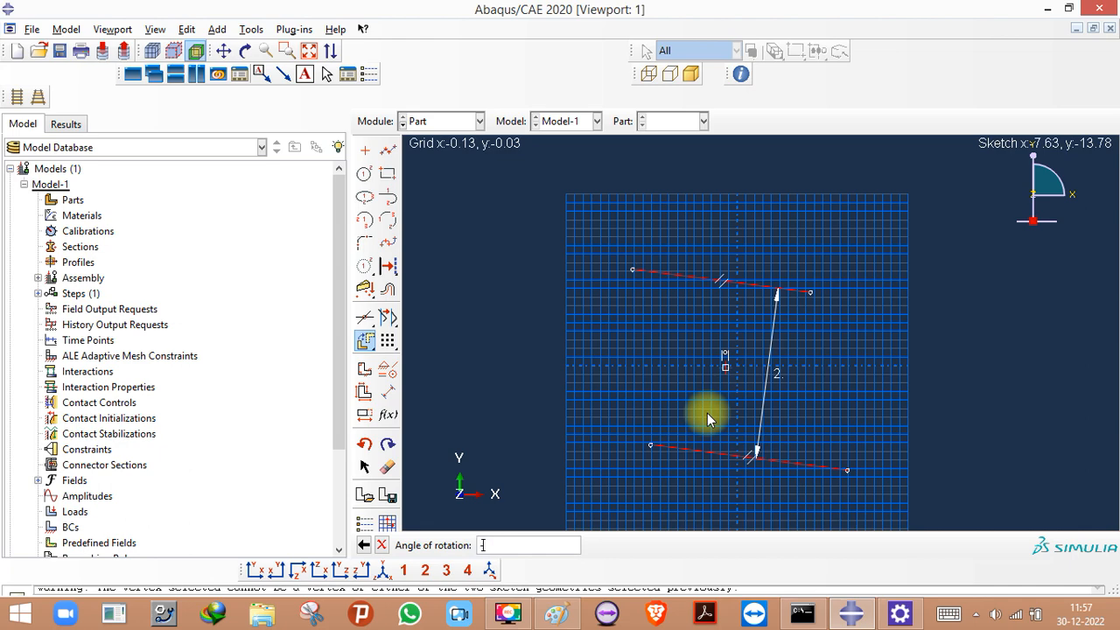
{"action": "type", "text": "-90"}
{"action": "key", "text": "Return"}
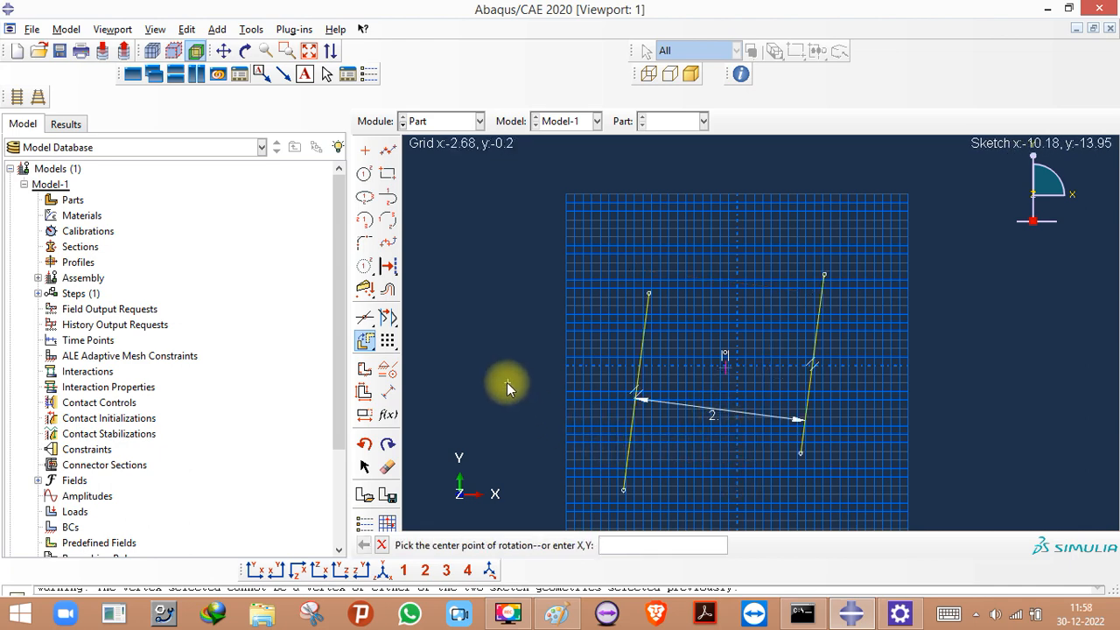
- Mirror a copy of both lines and the isolated point about the right-hand line
{"action": "left_click", "coordinate": [374, 348]}
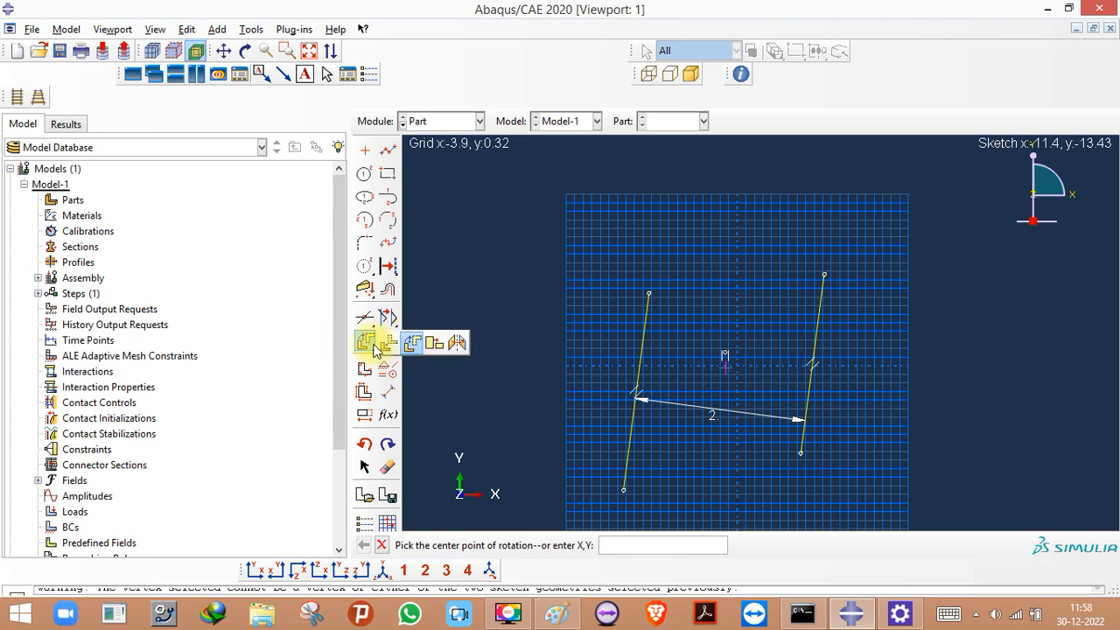
{"action": "left_click", "coordinate": [456, 343]}
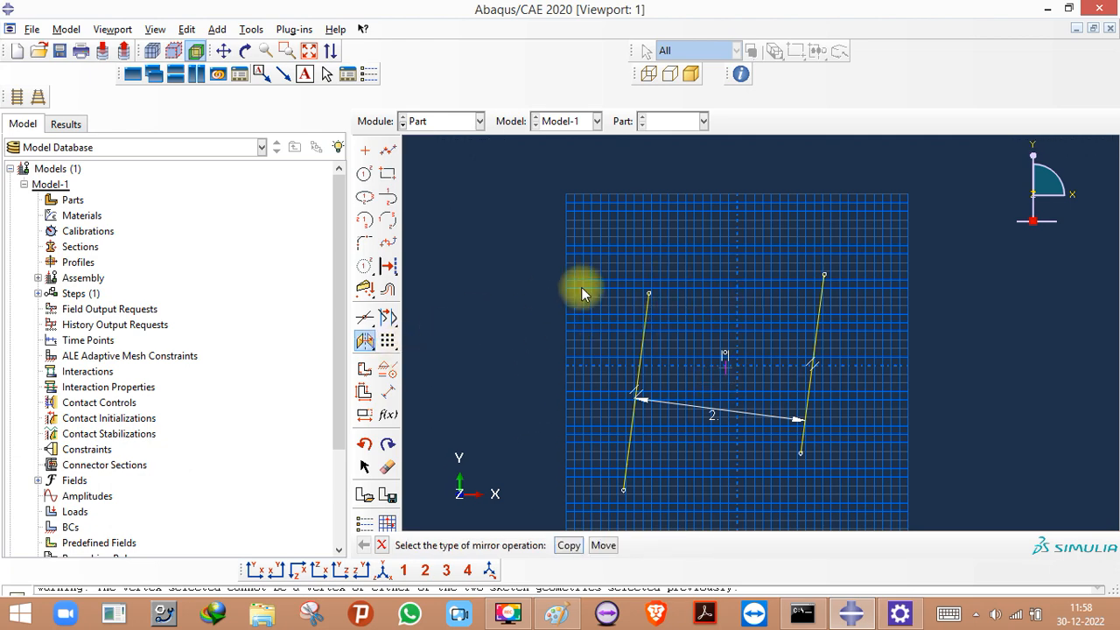
{"action": "left_click", "coordinate": [568, 546]}
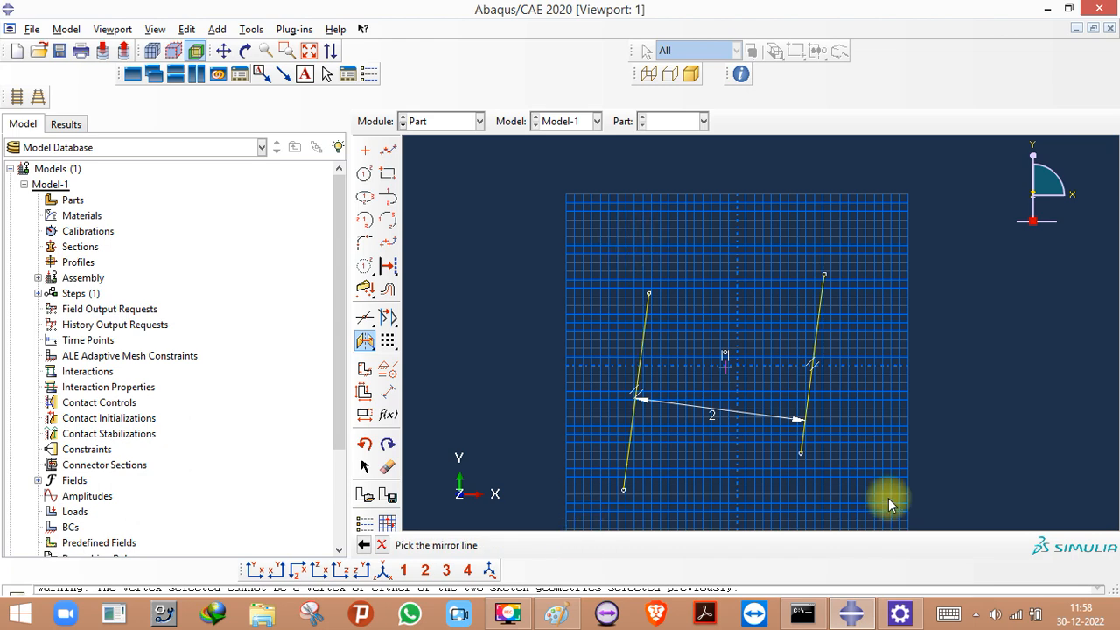
{"action": "left_click", "coordinate": [809, 378]}
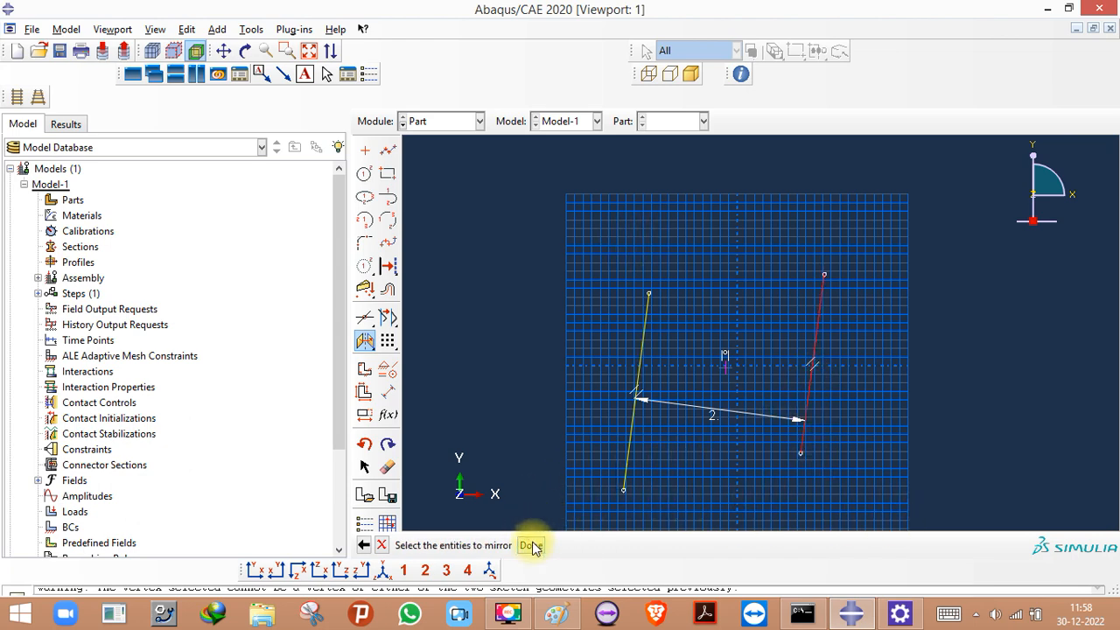
{"action": "left_click_drag", "start_coordinate": [601, 262], "coordinate": [919, 530]}
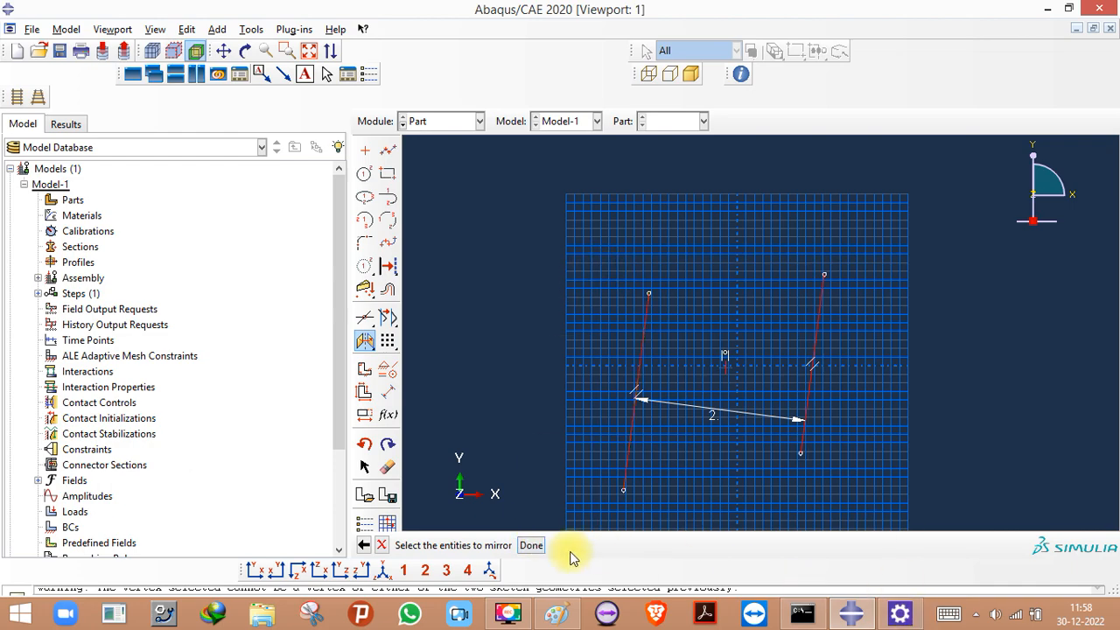
{"action": "left_click", "coordinate": [532, 545]}
- Inspect the constraint symbols along the mirror line, and revert the mirrored copy
{"action": "scroll", "coordinate": [725, 353], "scroll_direction": "down", "scroll_amount": 5}
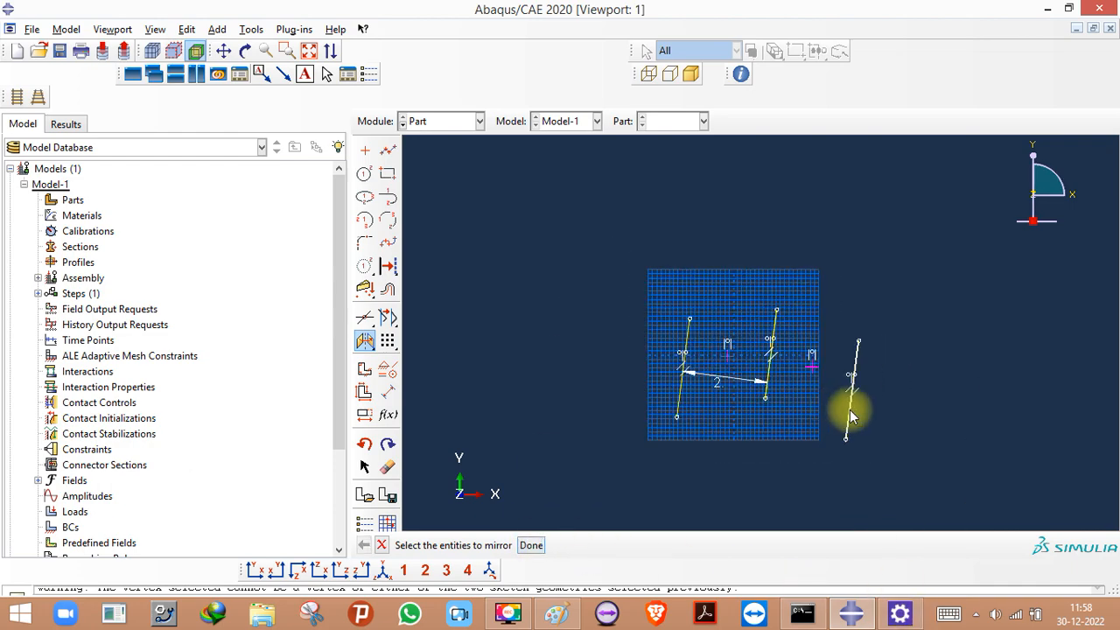
{"action": "scroll", "coordinate": [844, 398], "scroll_direction": "up", "scroll_amount": 5}
{"action": "scroll", "coordinate": [710, 306], "scroll_direction": "up", "scroll_amount": 4}
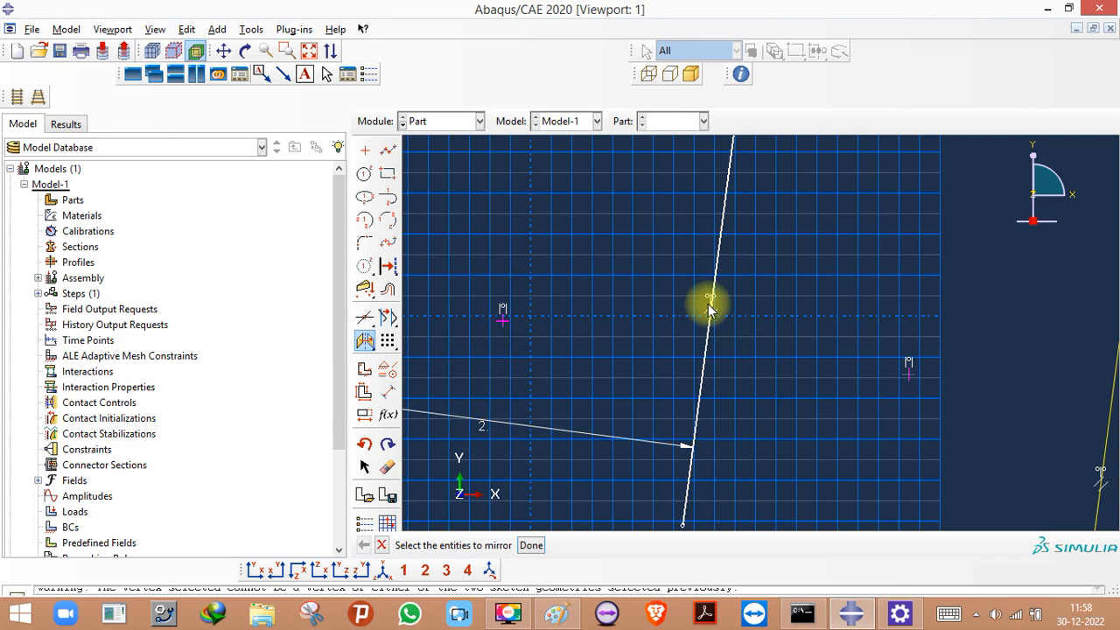
{"action": "scroll", "coordinate": [713, 285], "scroll_direction": "up", "scroll_amount": 4}
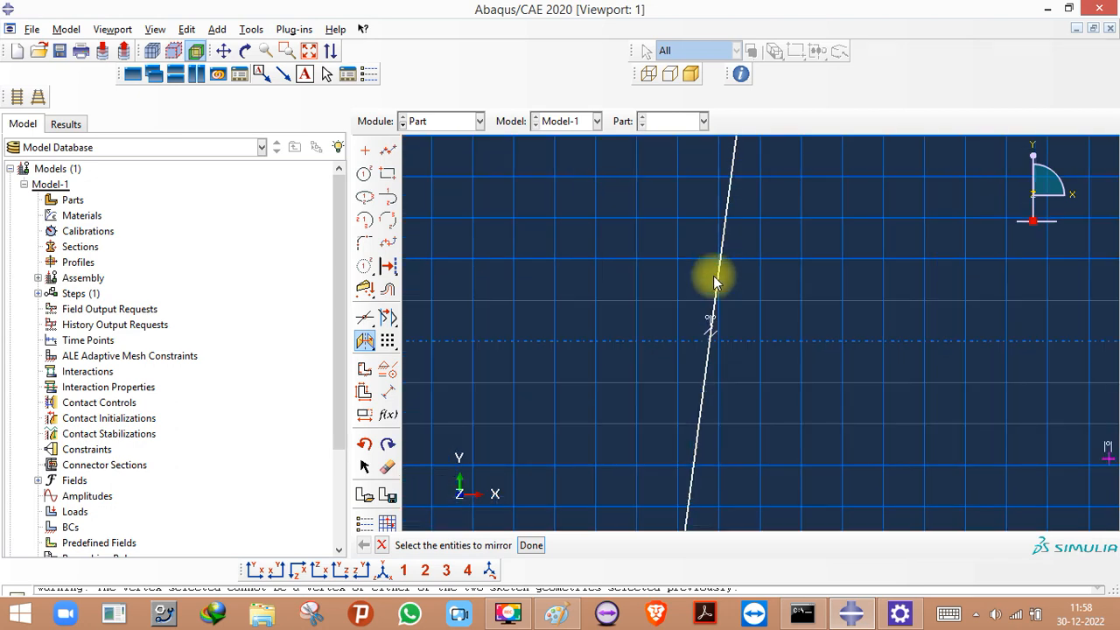
{"action": "scroll", "coordinate": [742, 295], "scroll_direction": "down", "scroll_amount": 3}
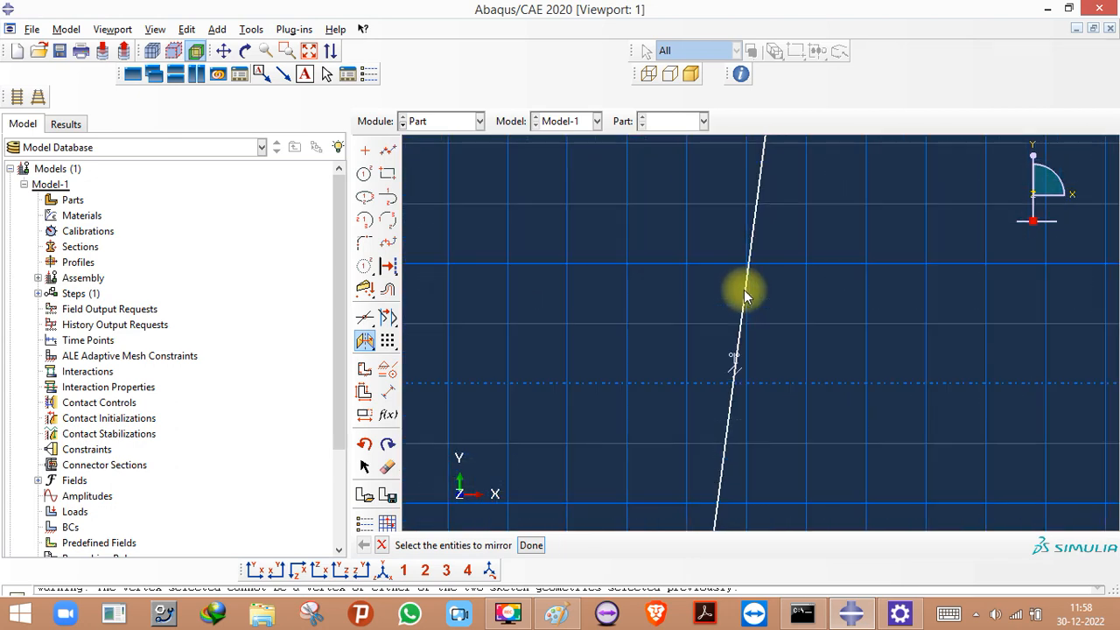
{"action": "scroll", "coordinate": [739, 295], "scroll_direction": "down", "scroll_amount": 4}
{"action": "middle_click", "coordinate": [739, 295]}
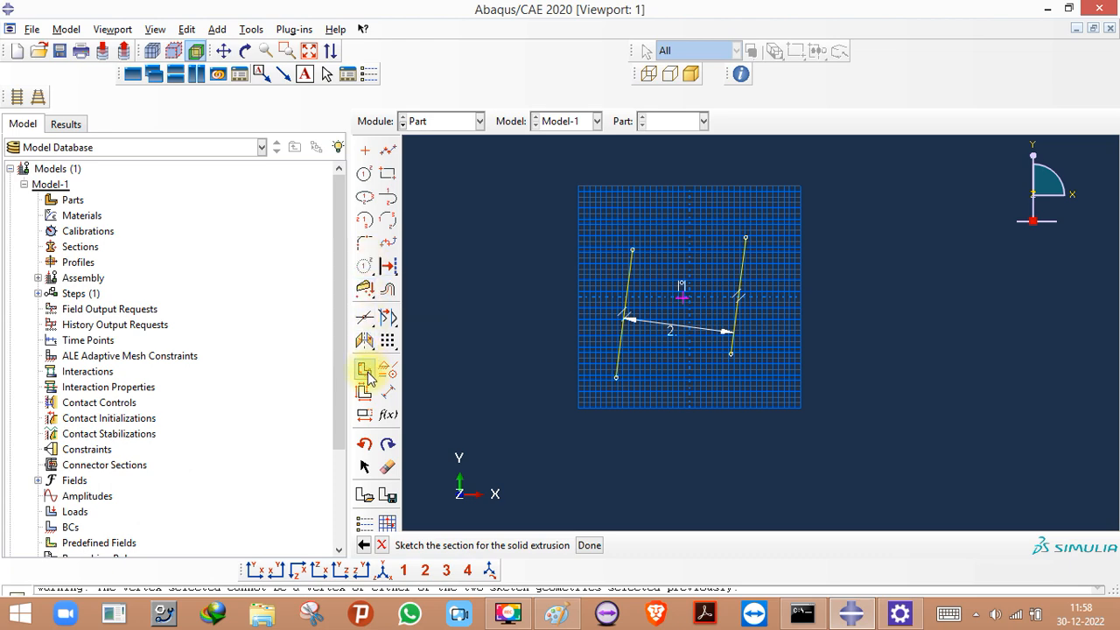
{"action": "left_click_drag", "start_coordinate": [367, 323], "coordinate": [381, 328]}
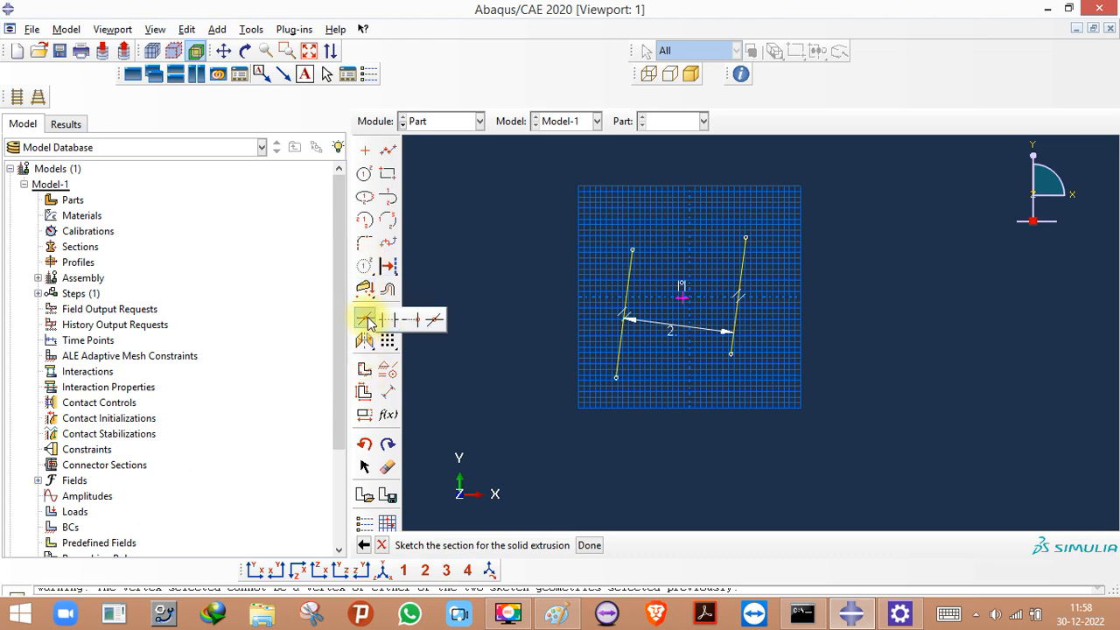
{"action": "left_click", "coordinate": [365, 320]}
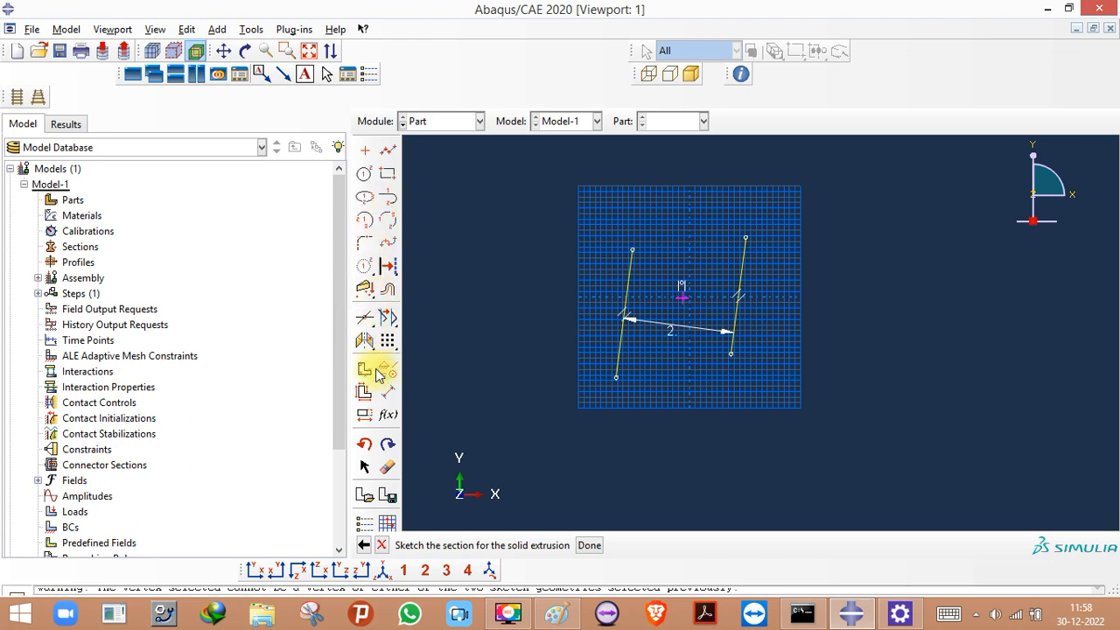
- Draw a vertical construction line just to the right of the right-hand line
{"action": "left_click", "coordinate": [383, 297]}
{"action": "left_click_drag", "start_coordinate": [365, 272], "coordinate": [427, 268]}
{"action": "left_click", "coordinate": [770, 283]}
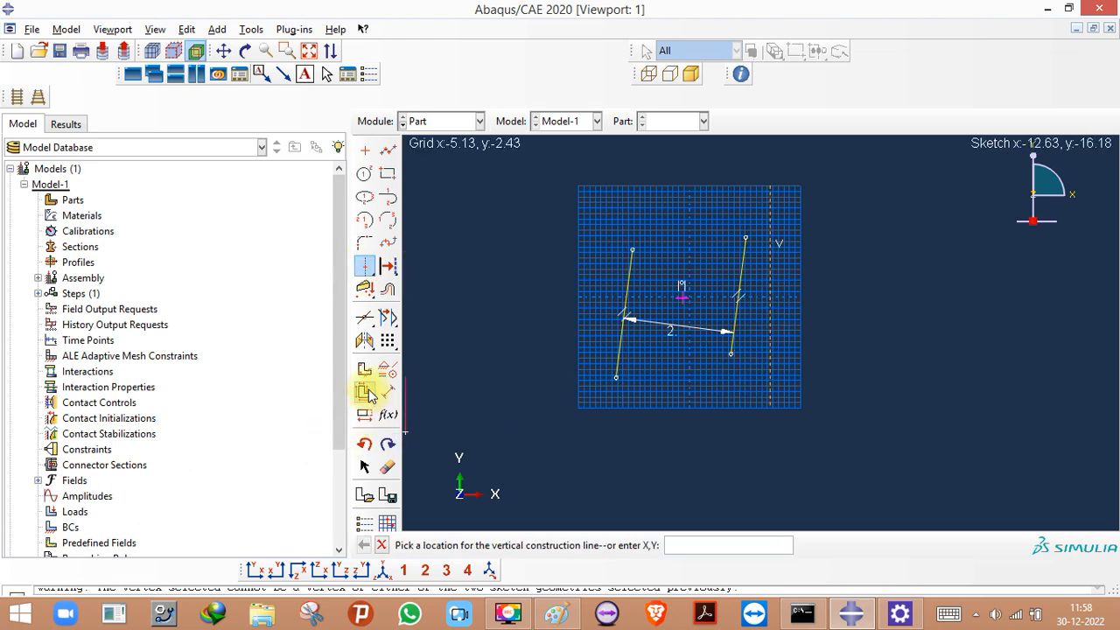
- Mirror a copy of both lines and the isolated point about the vertical construction line
{"action": "left_click", "coordinate": [365, 341]}
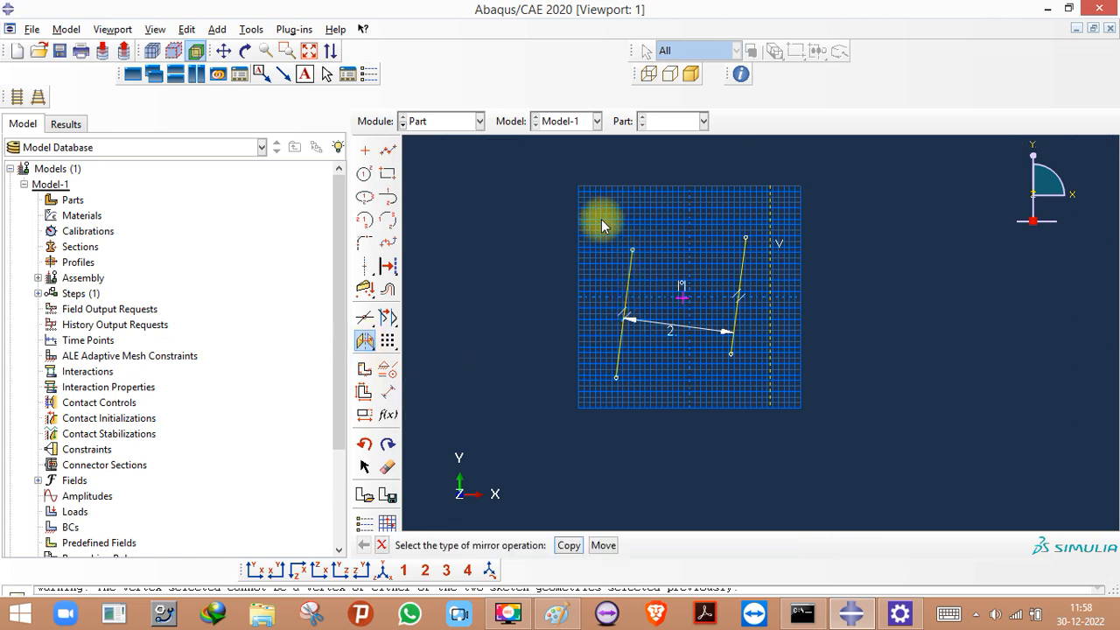
{"action": "left_click", "coordinate": [568, 545]}
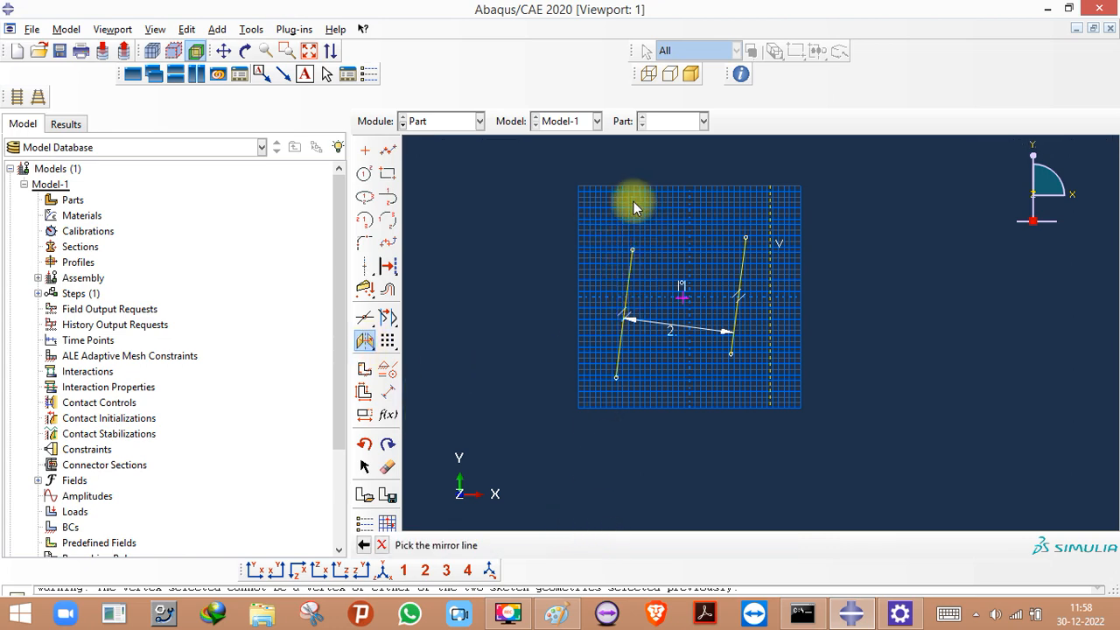
{"action": "left_click", "coordinate": [770, 257]}
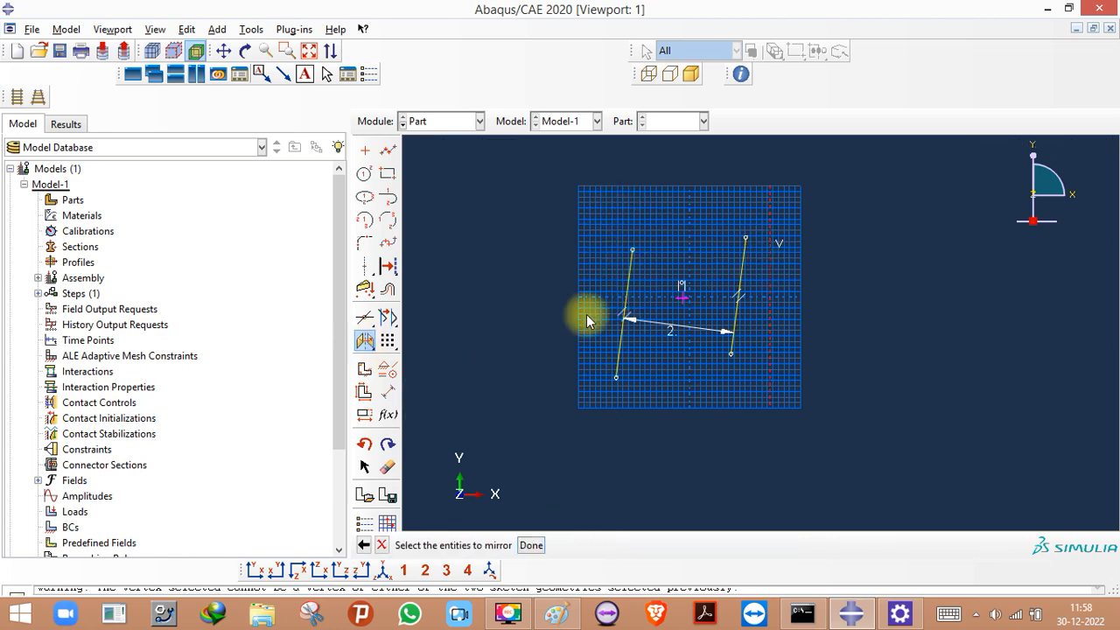
{"action": "mouse_move", "coordinate": [664, 318]}
{"action": "left_mouse_down"}
{"action": "mouse_move", "coordinate": [761, 404]}
{"action": "mouse_move", "coordinate": [768, 427]}
{"action": "left_mouse_up"}
{"action": "left_click", "coordinate": [531, 546]}
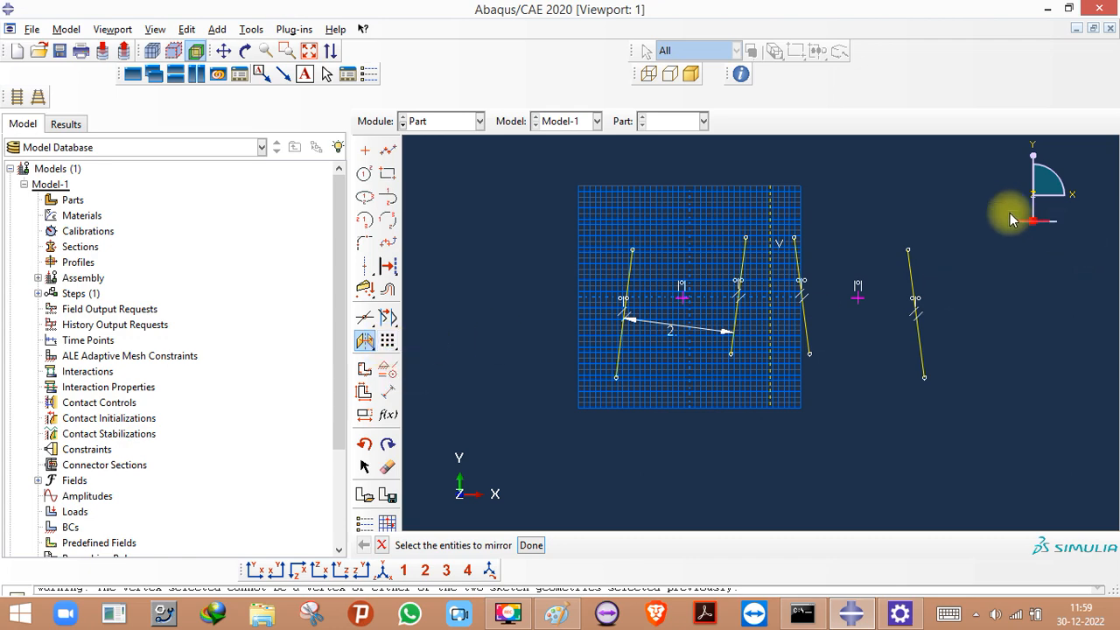
- Start a linear pattern of all sketch entities and set the direction 1 spacing to 10
{"action": "left_click", "coordinate": [390, 343]}
{"action": "left_click", "coordinate": [401, 342]}
{"action": "mouse_move", "coordinate": [573, 203]}
{"action": "left_mouse_down"}
{"action": "mouse_move", "coordinate": [838, 413]}
{"action": "mouse_move", "coordinate": [1003, 408]}
{"action": "left_mouse_up"}
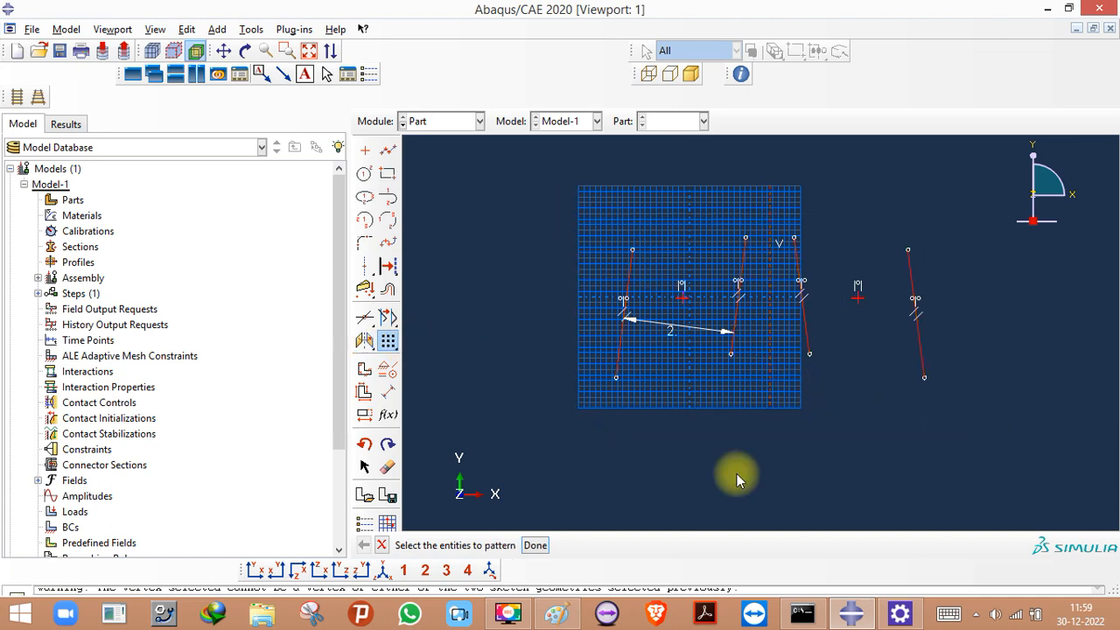
{"action": "left_click", "coordinate": [544, 548]}
{"action": "key", "text": "Tab"}
{"action": "type", "text": "1"}
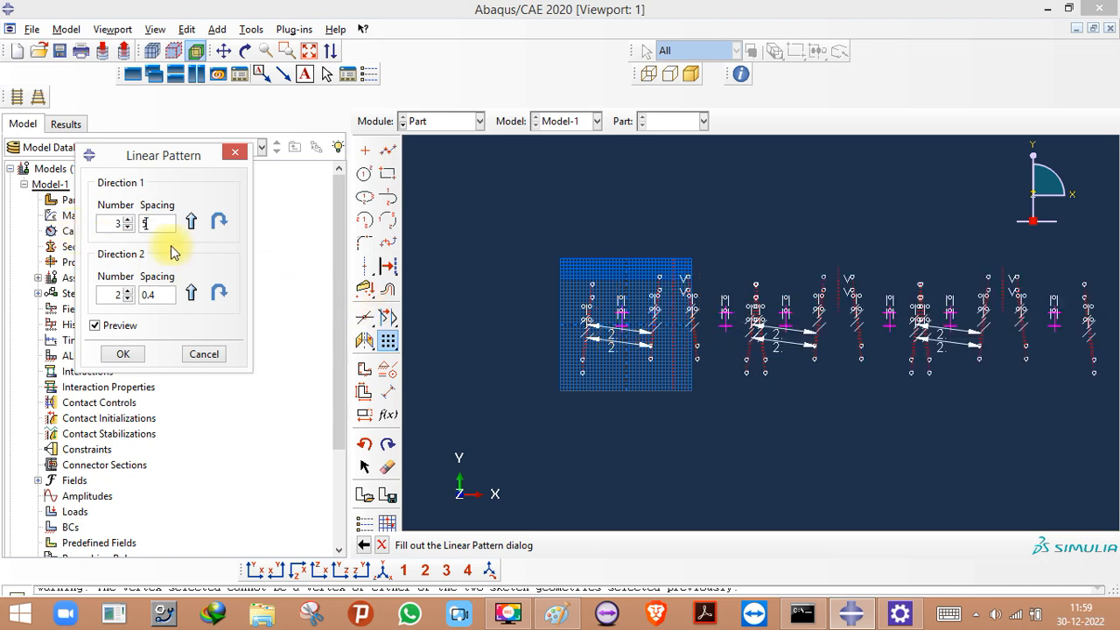
{"action": "double_click", "coordinate": [159, 223]}
{"action": "type", "text": "10"}
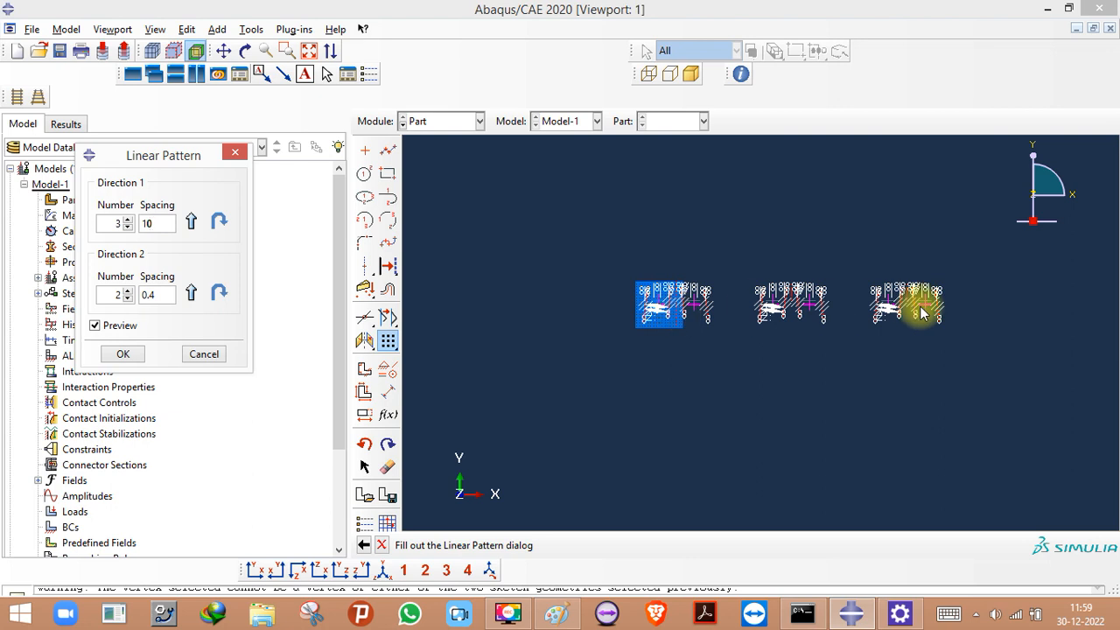
- Try different direction 1 counts for the linear pattern, ending with 8 instances
{"action": "scroll", "coordinate": [913, 302], "scroll_direction": "up", "scroll_amount": 2}
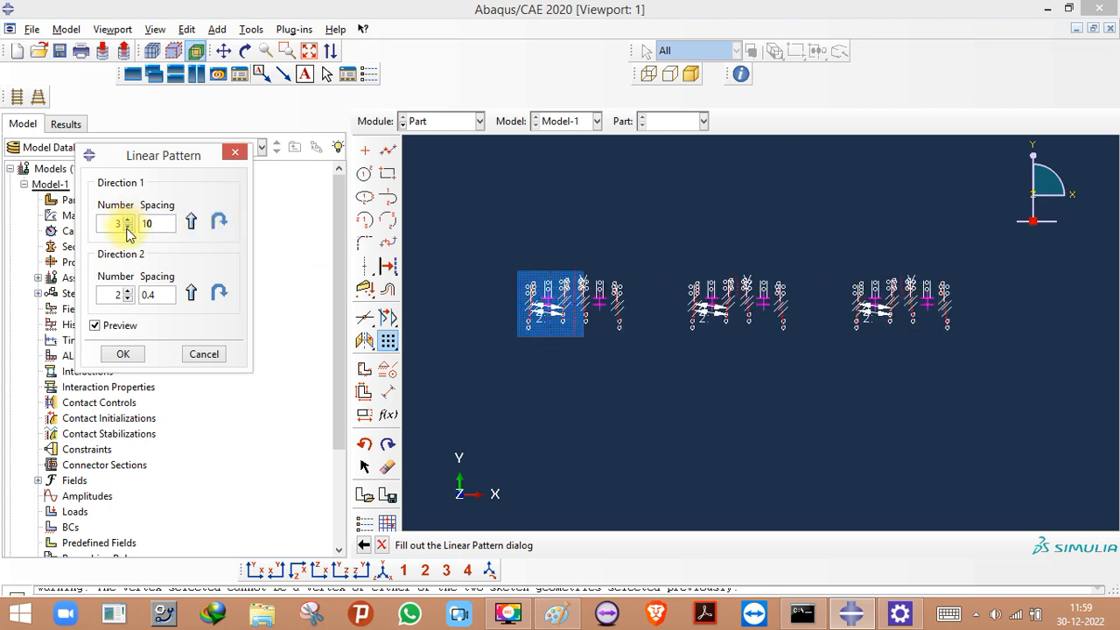
{"action": "left_click", "coordinate": [128, 227]}
{"action": "scroll", "coordinate": [624, 312], "scroll_direction": "up", "scroll_amount": 2}
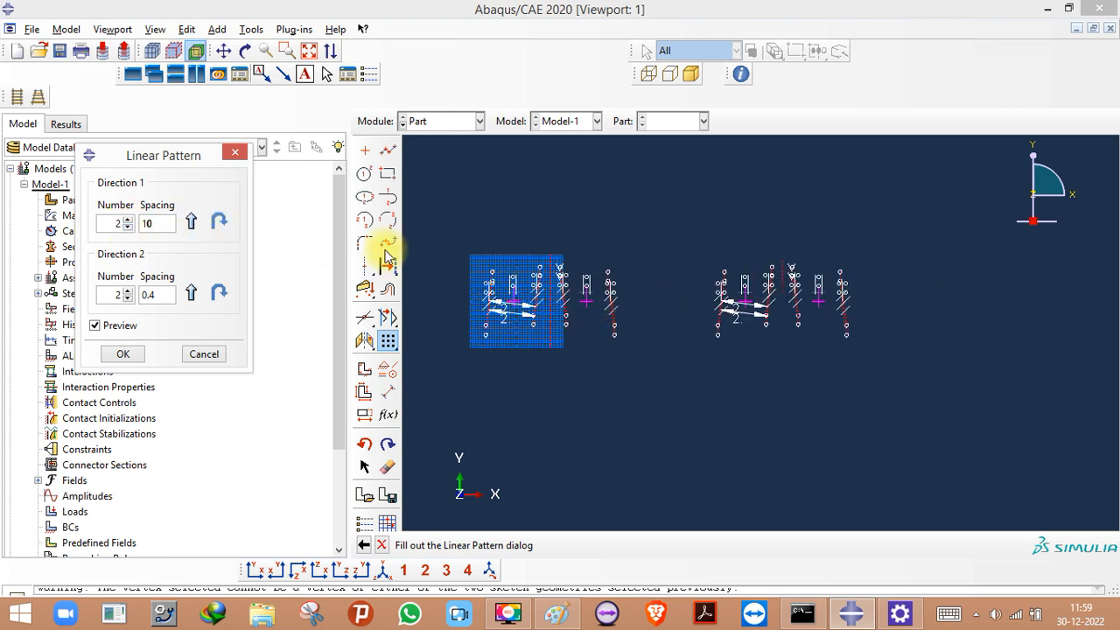
{"action": "left_click", "coordinate": [128, 222]}
{"action": "scroll", "coordinate": [531, 302], "scroll_direction": "down", "scroll_amount": 2}
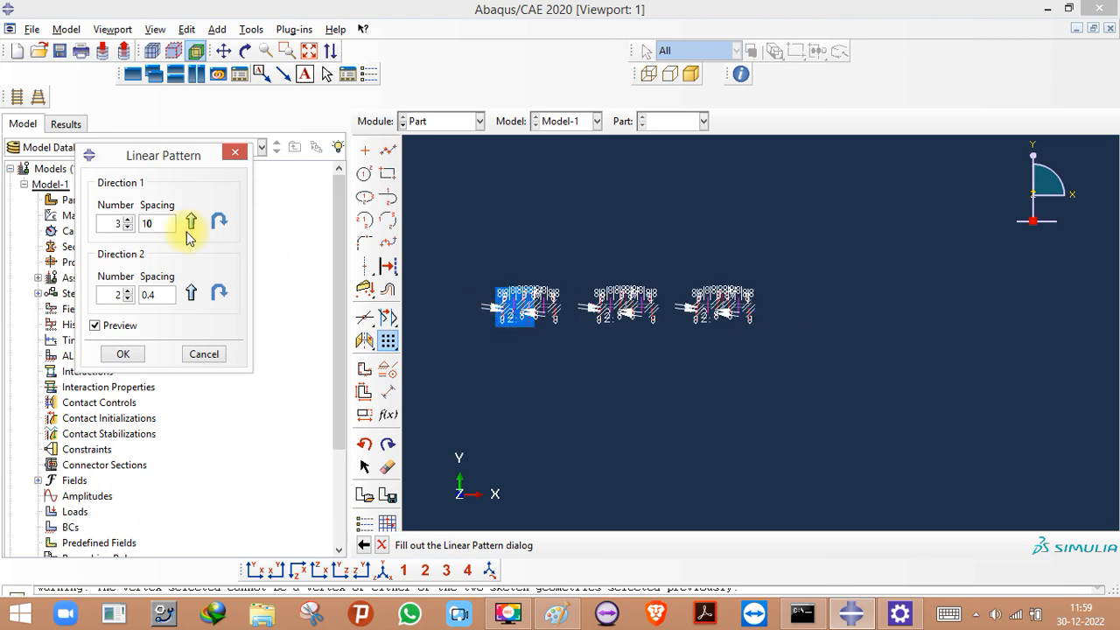
{"action": "left_click", "coordinate": [127, 221]}
{"action": "left_click", "coordinate": [128, 221]}
{"action": "left_click", "coordinate": [128, 221]}
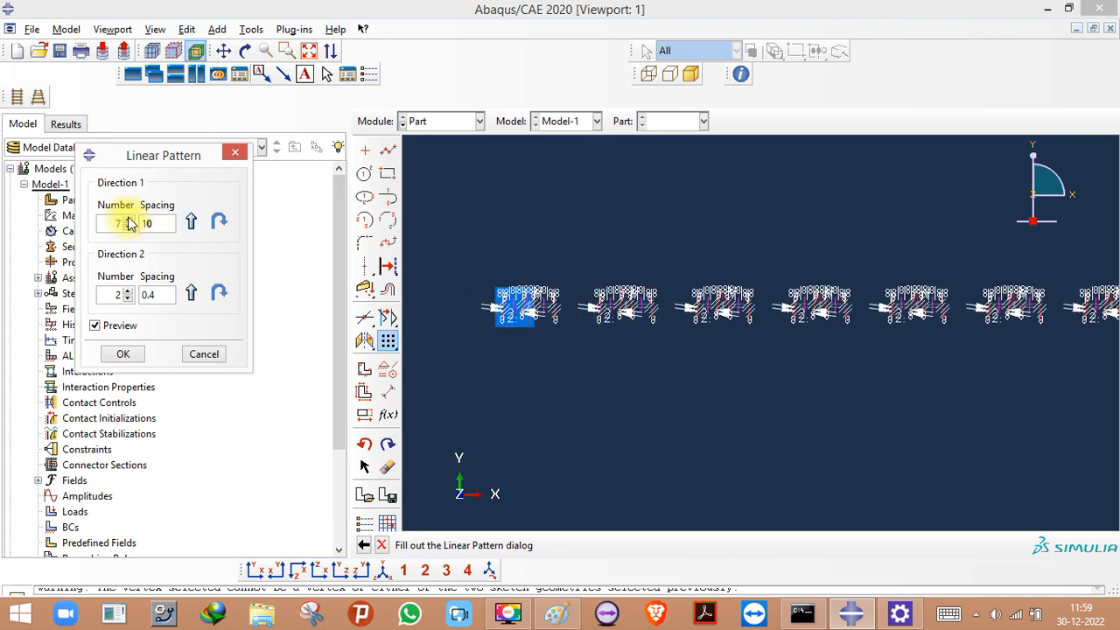
{"action": "left_click", "coordinate": [128, 221]}
{"action": "scroll", "coordinate": [620, 311], "scroll_direction": "down", "scroll_amount": 2}
{"action": "scroll", "coordinate": [621, 321], "scroll_direction": "up", "scroll_amount": 3}
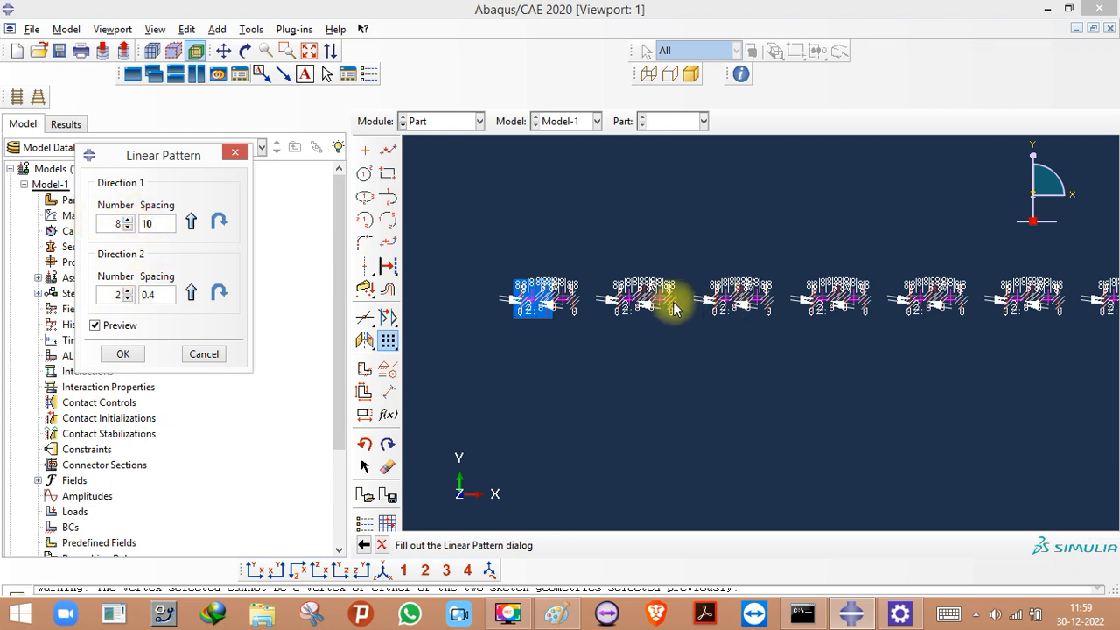
{"action": "scroll", "coordinate": [841, 343], "scroll_direction": "down", "scroll_amount": 2}
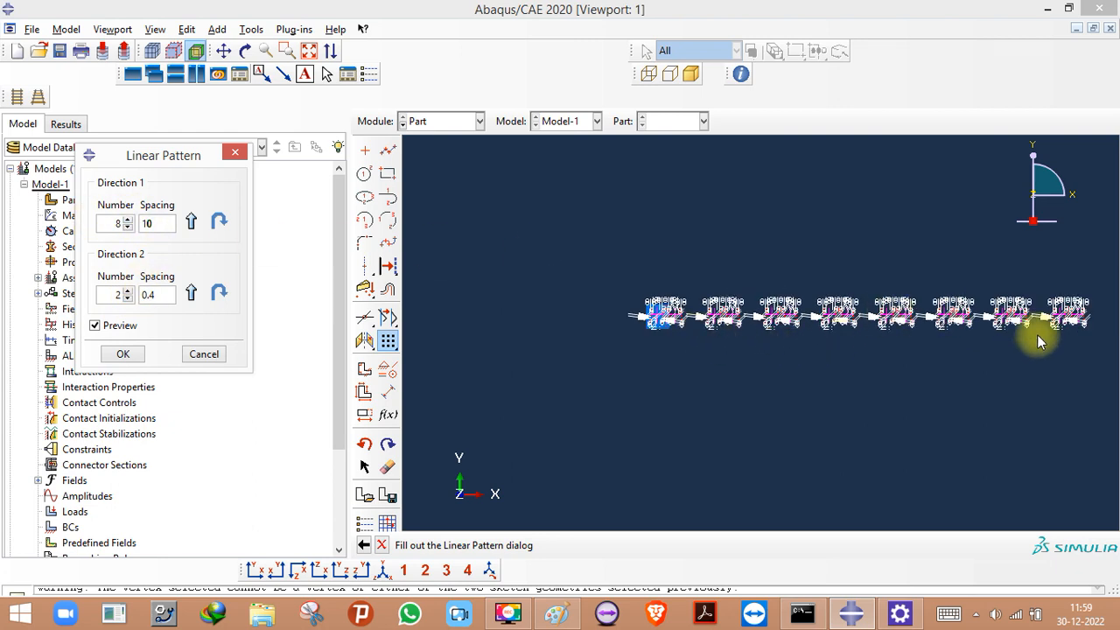
{"action": "scroll", "coordinate": [582, 332], "scroll_direction": "up", "scroll_amount": 1}
- Set direction 2 of the linear pattern to 7 instances with spacing 10, and cancel the pattern
{"action": "key", "text": "Tab"}
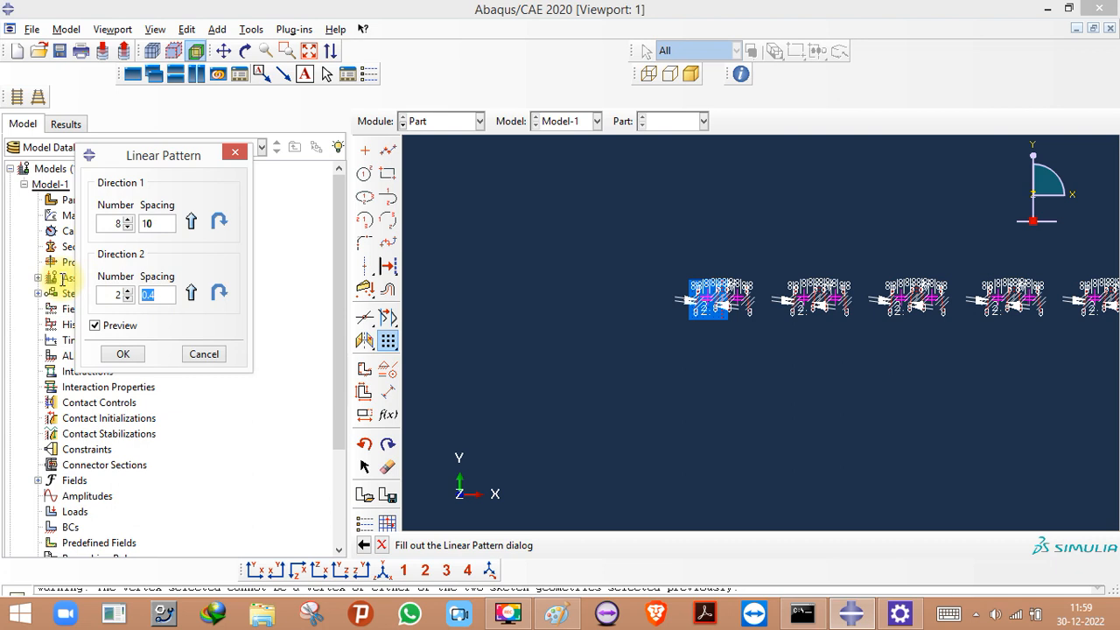
{"action": "type", "text": "10"}
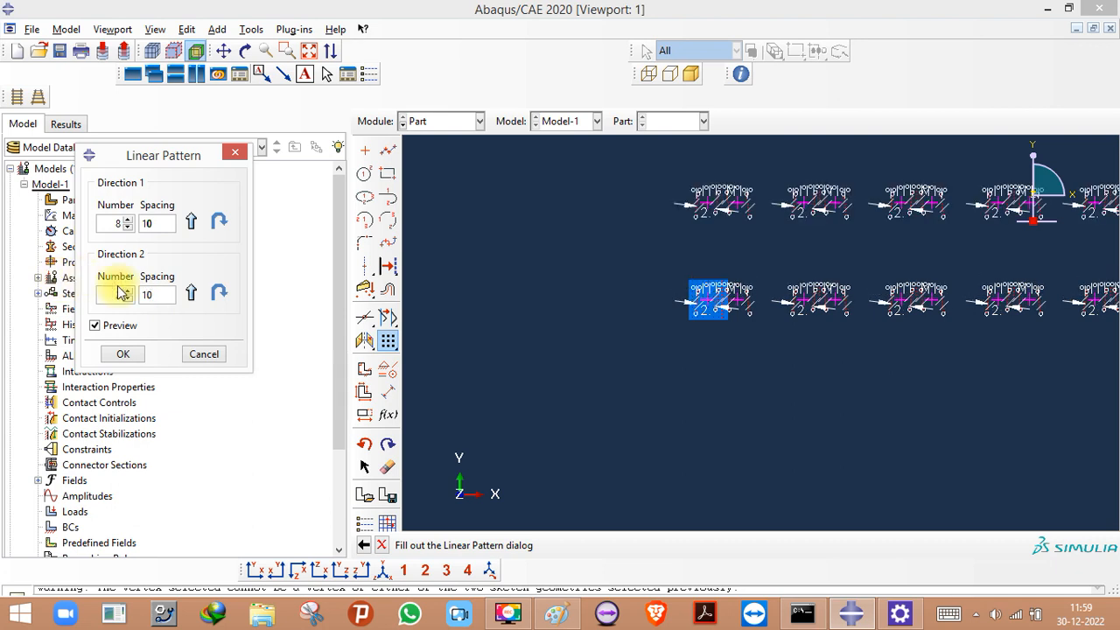
{"action": "scroll", "coordinate": [458, 367], "scroll_direction": "down", "scroll_amount": 2}
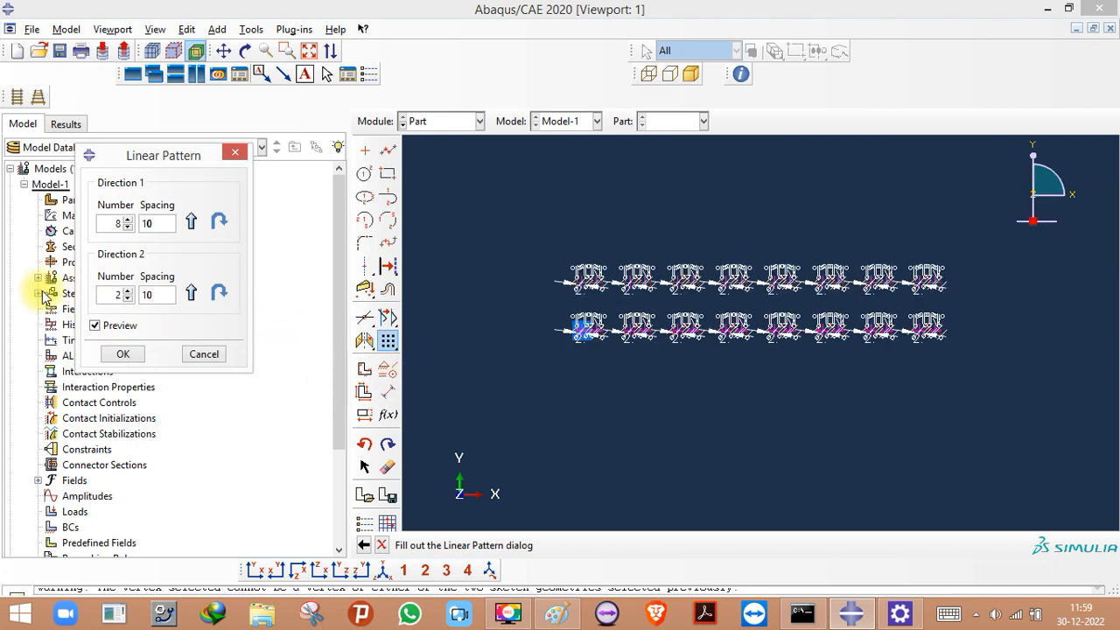
{"action": "left_click", "coordinate": [128, 292]}
{"action": "left_click", "coordinate": [128, 292]}
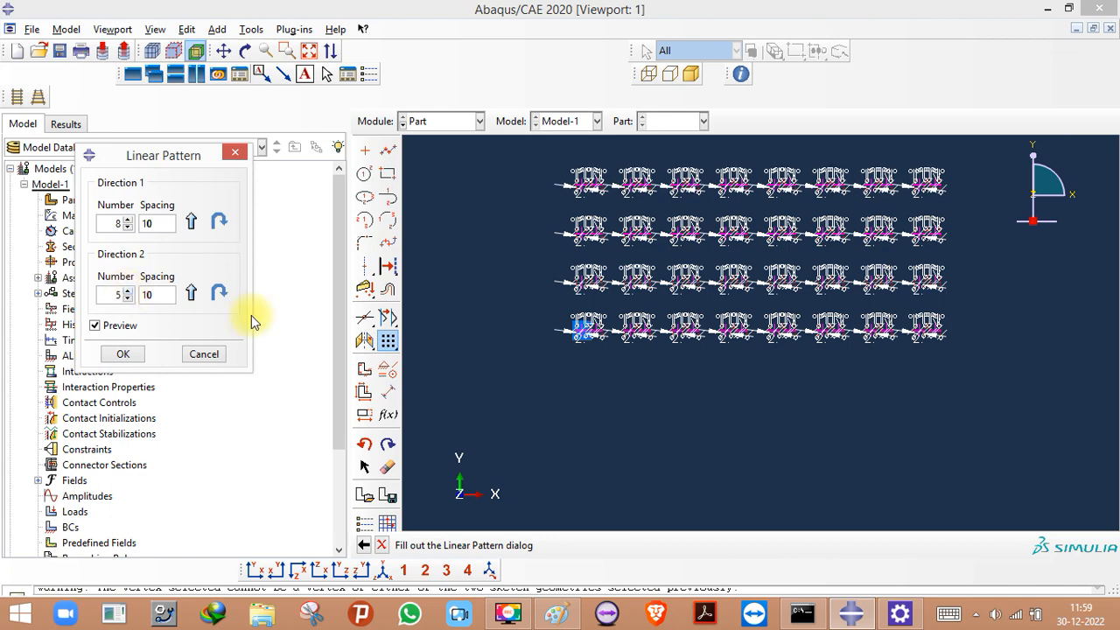
{"action": "scroll", "coordinate": [600, 394], "scroll_direction": "down", "scroll_amount": 2}
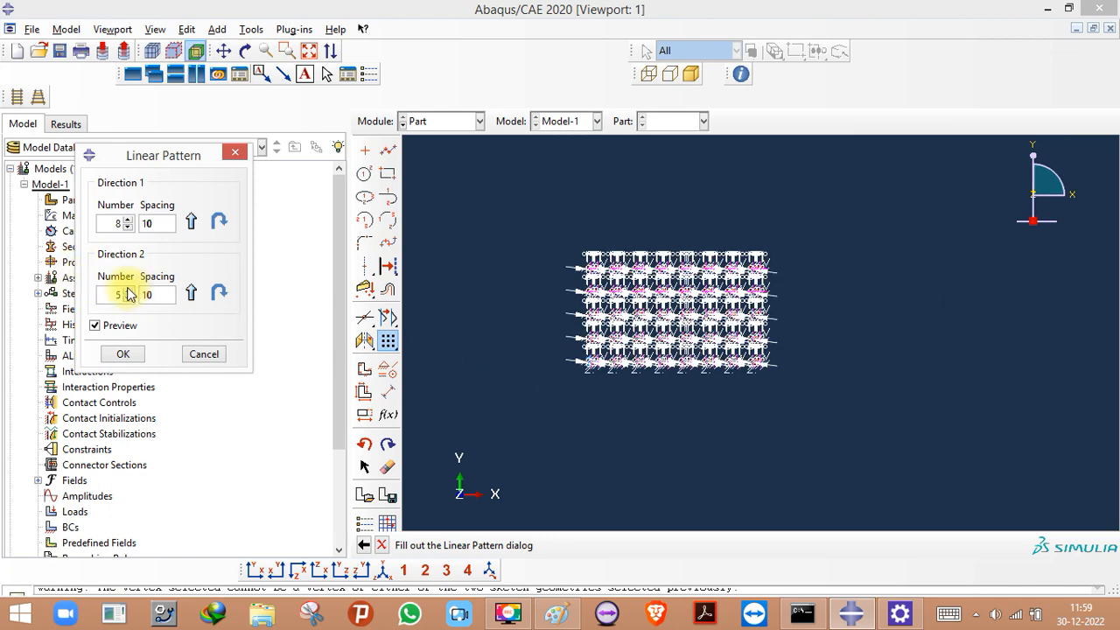
{"action": "left_click", "coordinate": [128, 292]}
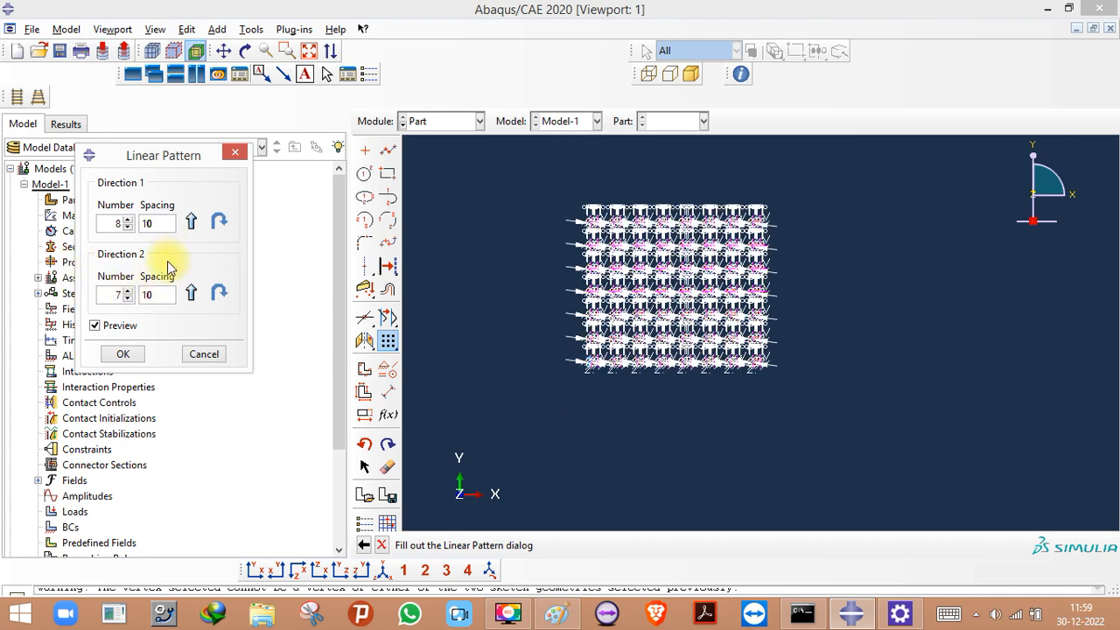
{"action": "left_click", "coordinate": [235, 153]}
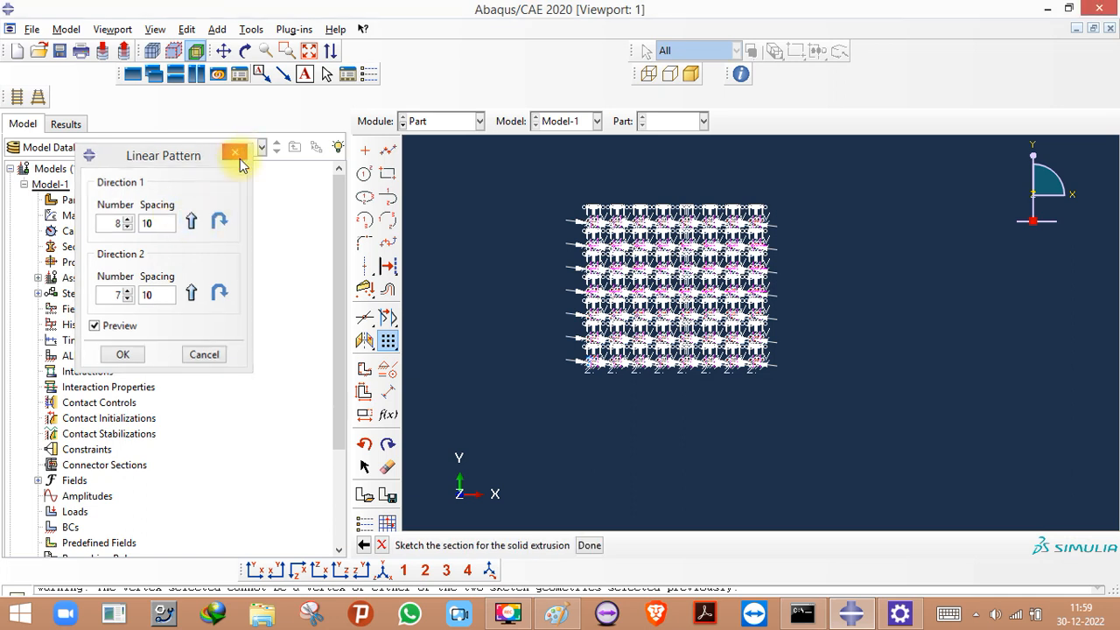
- Start a radial pattern of all sketch entities with 5 instances over a total angle of 90 degrees
{"action": "left_click_drag", "start_coordinate": [389, 344], "coordinate": [413, 349]}
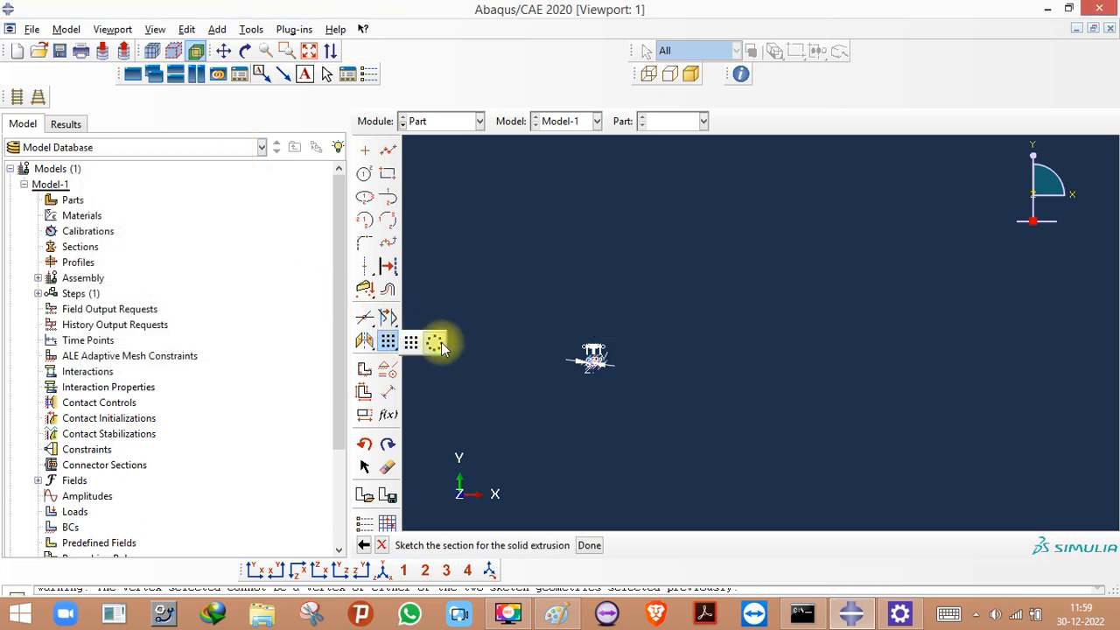
{"action": "left_click", "coordinate": [438, 342]}
{"action": "scroll", "coordinate": [604, 385], "scroll_direction": "up", "scroll_amount": 2}
{"action": "left_click_drag", "start_coordinate": [462, 190], "coordinate": [671, 325]}
{"action": "left_click", "coordinate": [535, 545]}
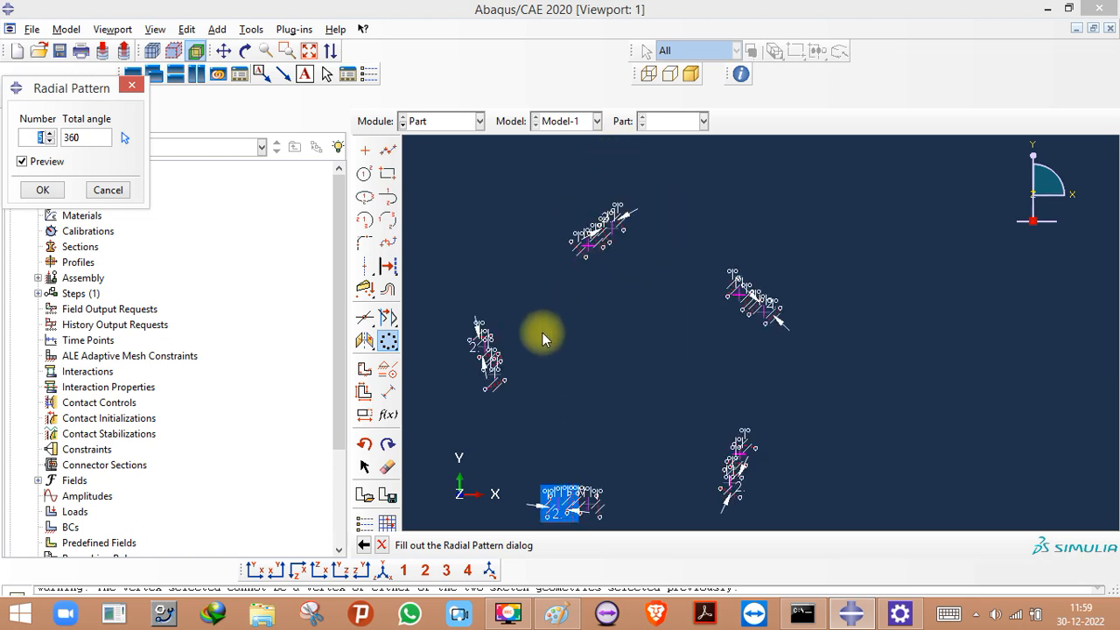
{"action": "double_click", "coordinate": [88, 138]}
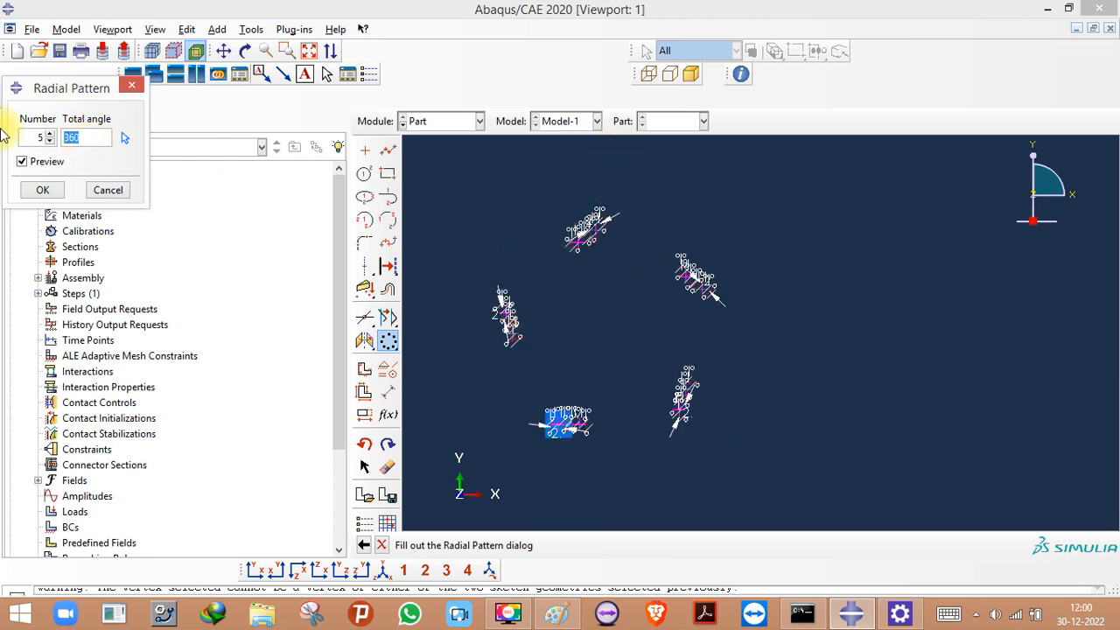
{"action": "type", "text": "90"}
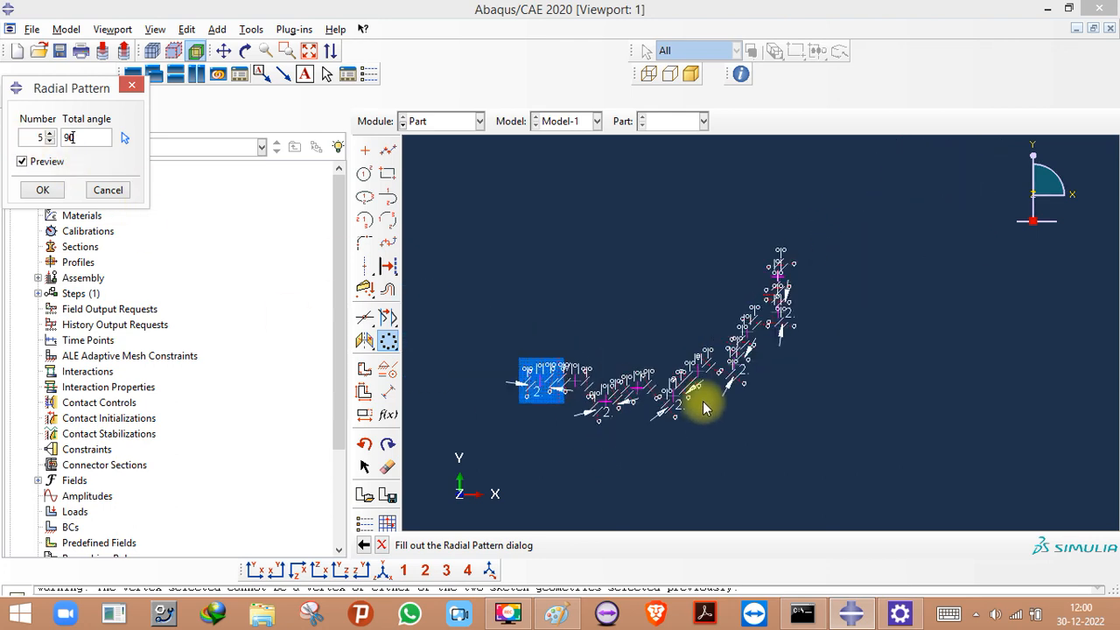
- Set the radial pattern to 10 instances over a total angle of 360 degrees
{"action": "double_click", "coordinate": [83, 137]}
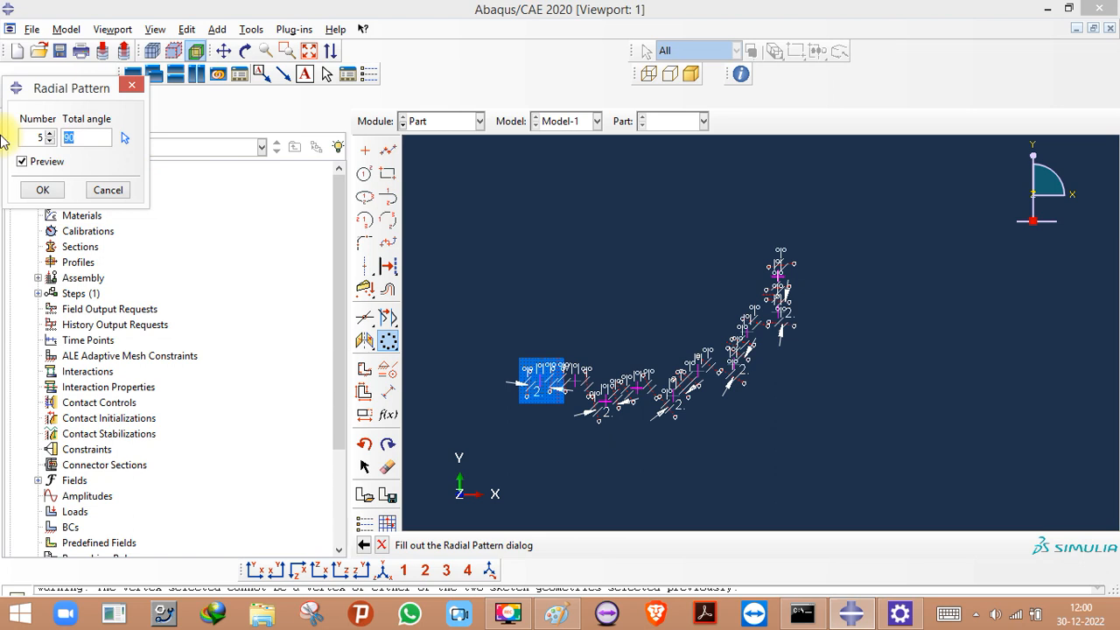
{"action": "type", "text": "360"}
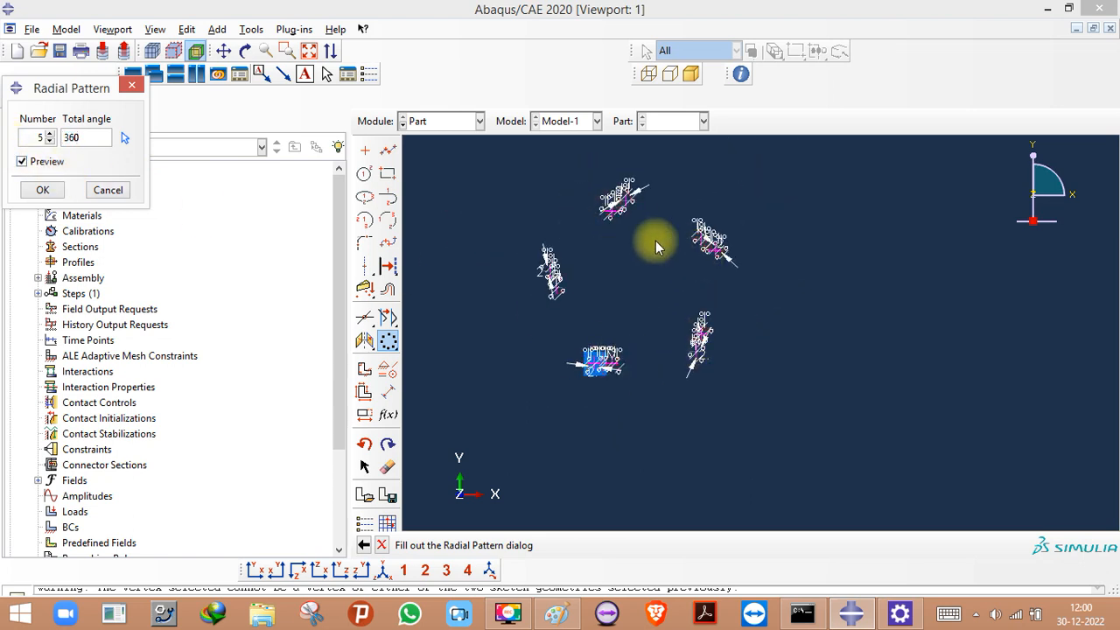
{"action": "double_click", "coordinate": [33, 136]}
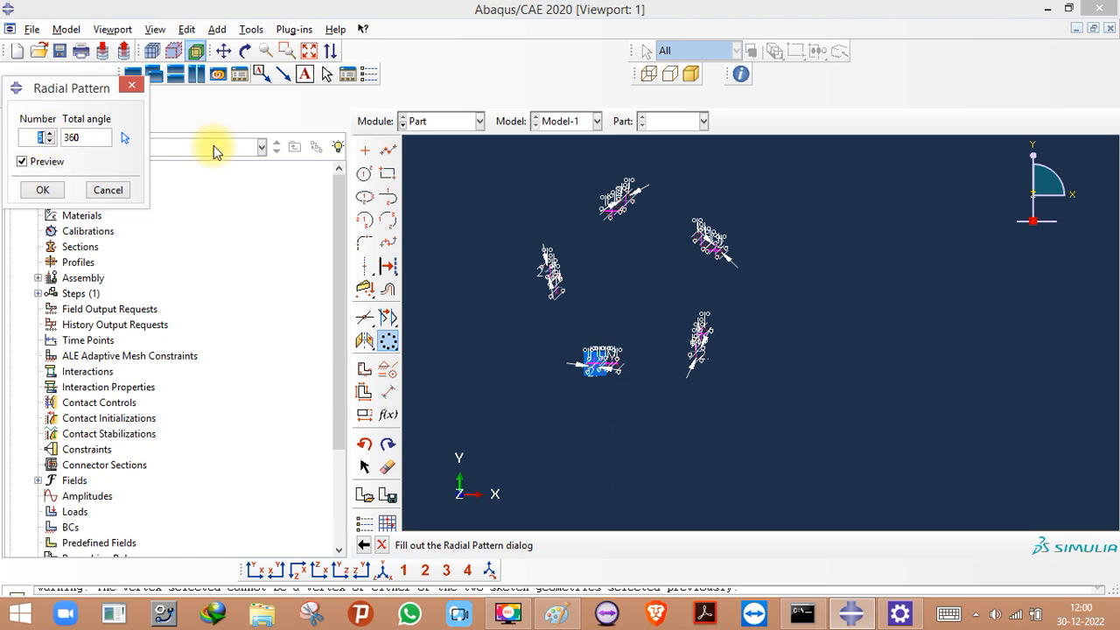
{"action": "type", "text": "10"}
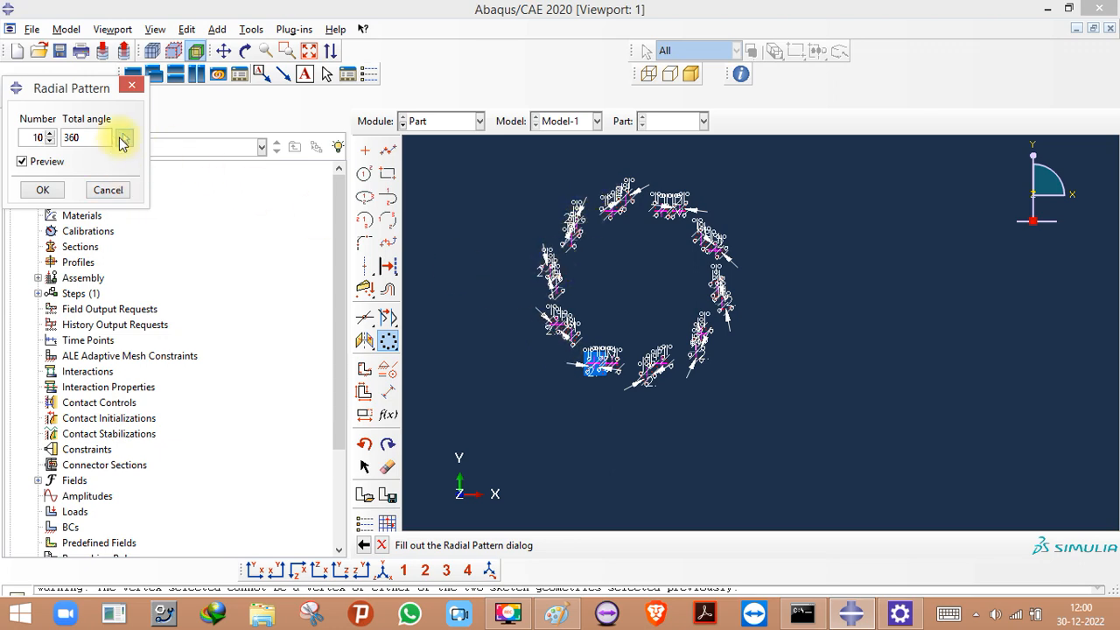
- Pick a new centre point for the radial pattern inside the ring of copies, and cancel the pattern
{"action": "left_click", "coordinate": [124, 138]}
{"action": "left_click", "coordinate": [669, 259]}
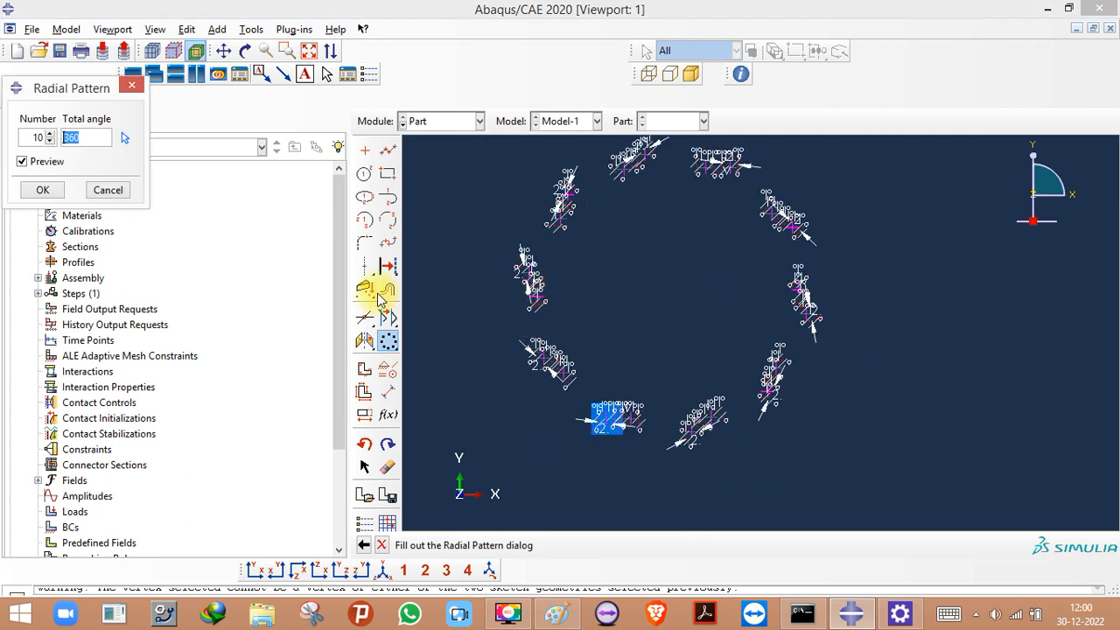
{"action": "left_click", "coordinate": [103, 190]}
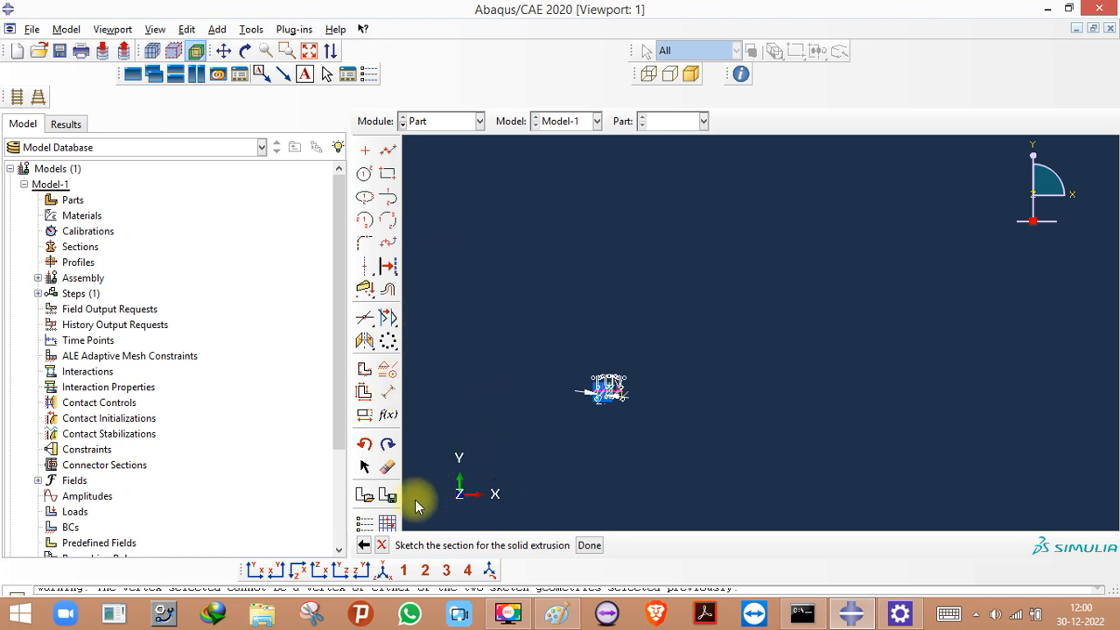
- Save the current sketch under the name kjr
{"action": "scroll", "coordinate": [617, 381], "scroll_direction": "down", "scroll_amount": 8}
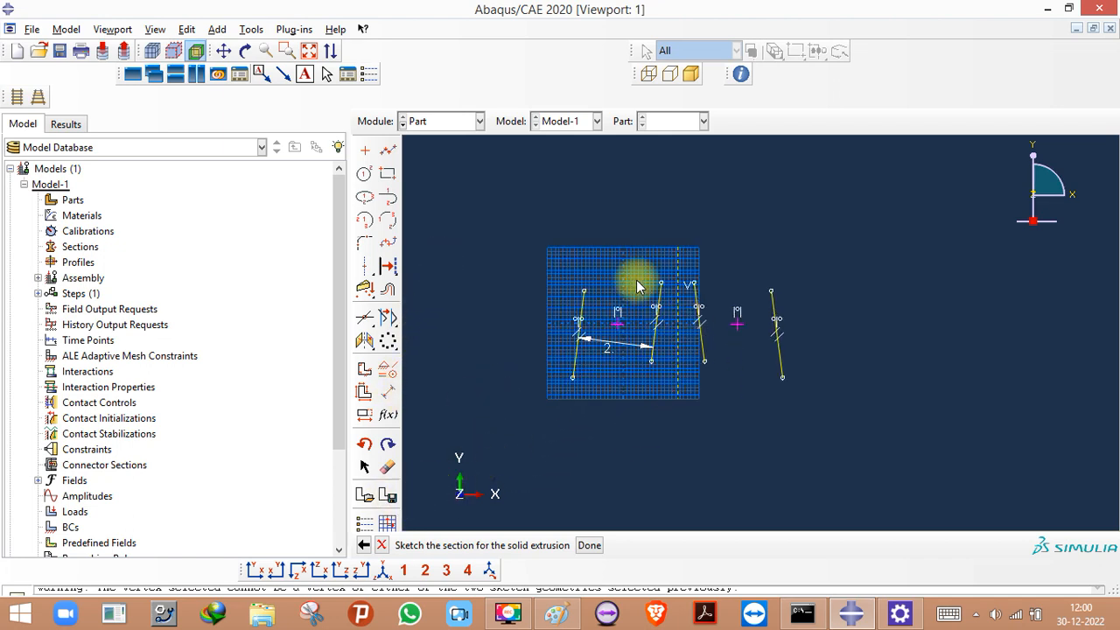
{"action": "left_click", "coordinate": [387, 497]}
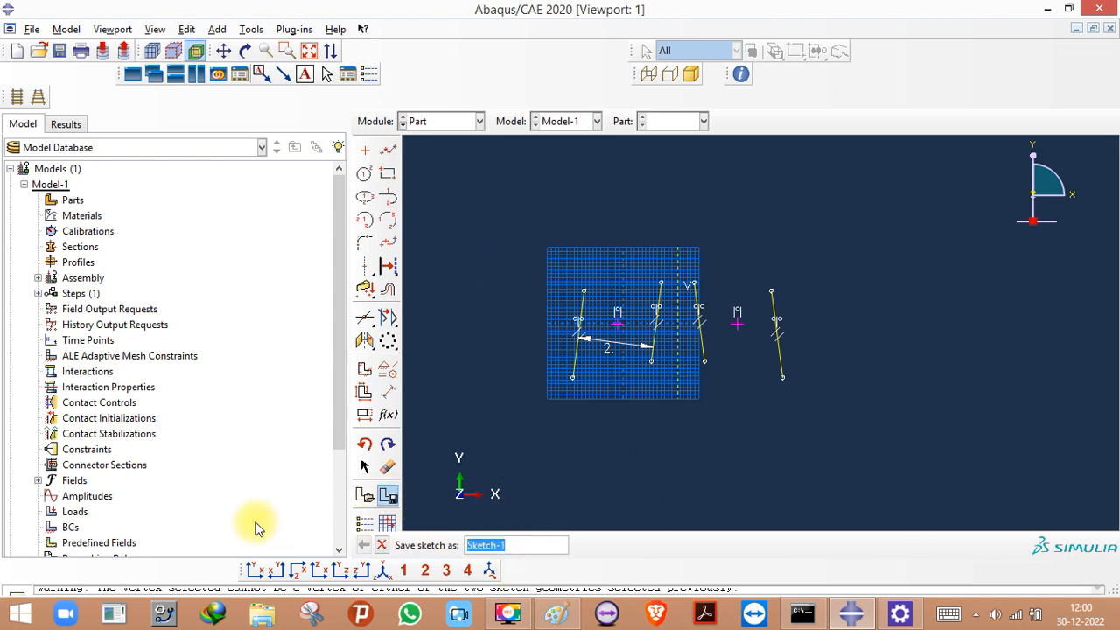
{"action": "key", "text": "Return"}
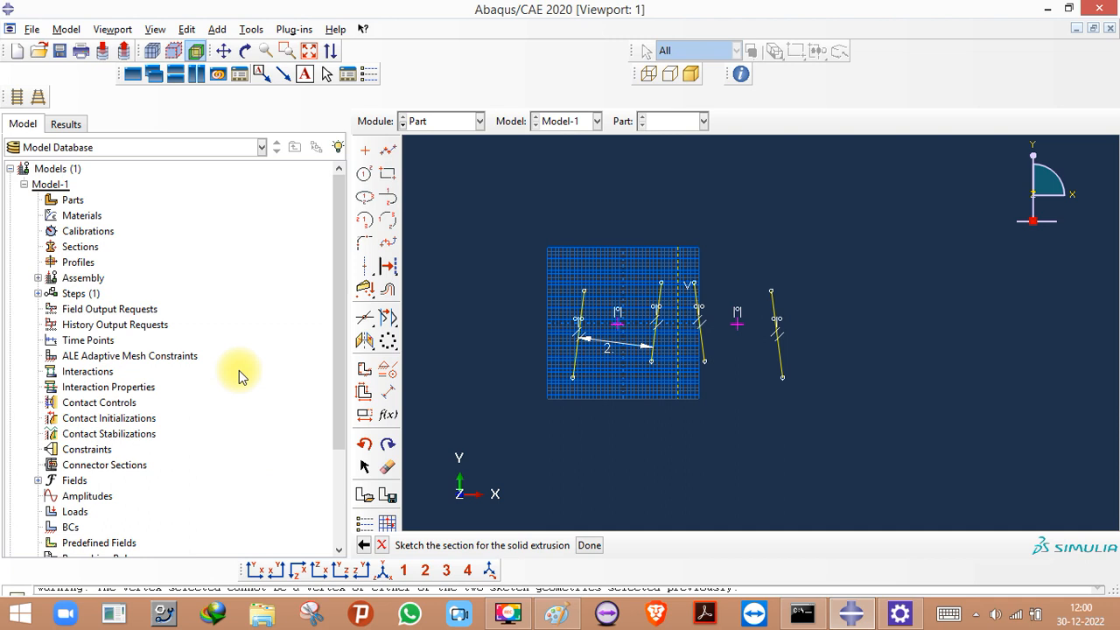
- Delete all entities, constraints and dimensions from the current sketch
{"action": "left_click", "coordinate": [362, 492]}
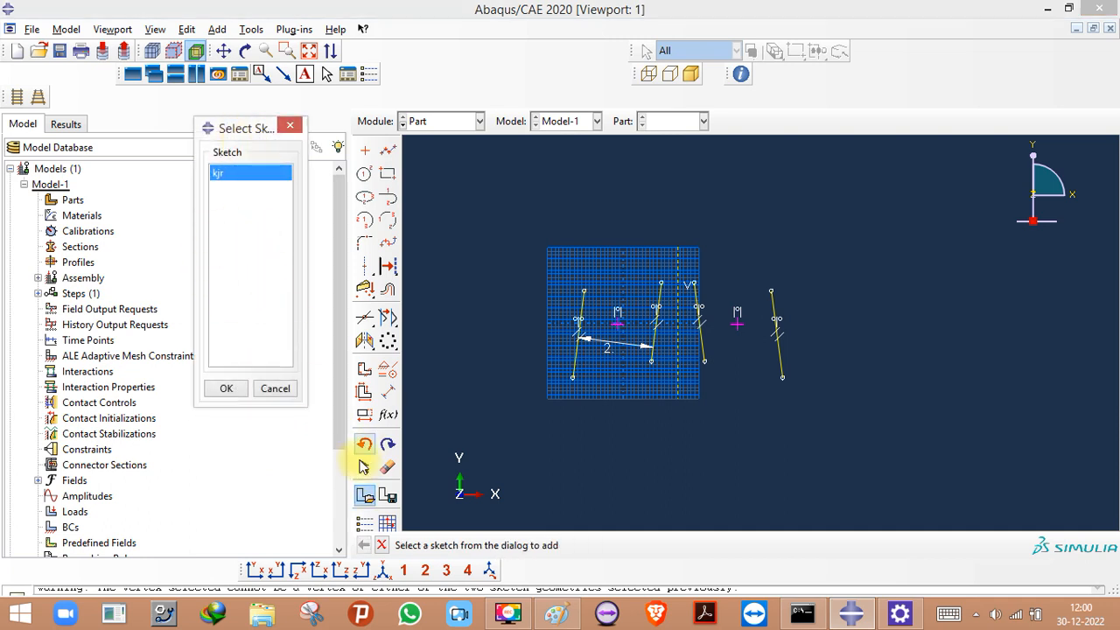
{"action": "left_click", "coordinate": [278, 390]}
{"action": "left_click", "coordinate": [388, 466]}
{"action": "mouse_move", "coordinate": [561, 188]}
{"action": "left_mouse_down"}
{"action": "mouse_move", "coordinate": [768, 399]}
{"action": "mouse_move", "coordinate": [893, 486]}
{"action": "left_mouse_up"}
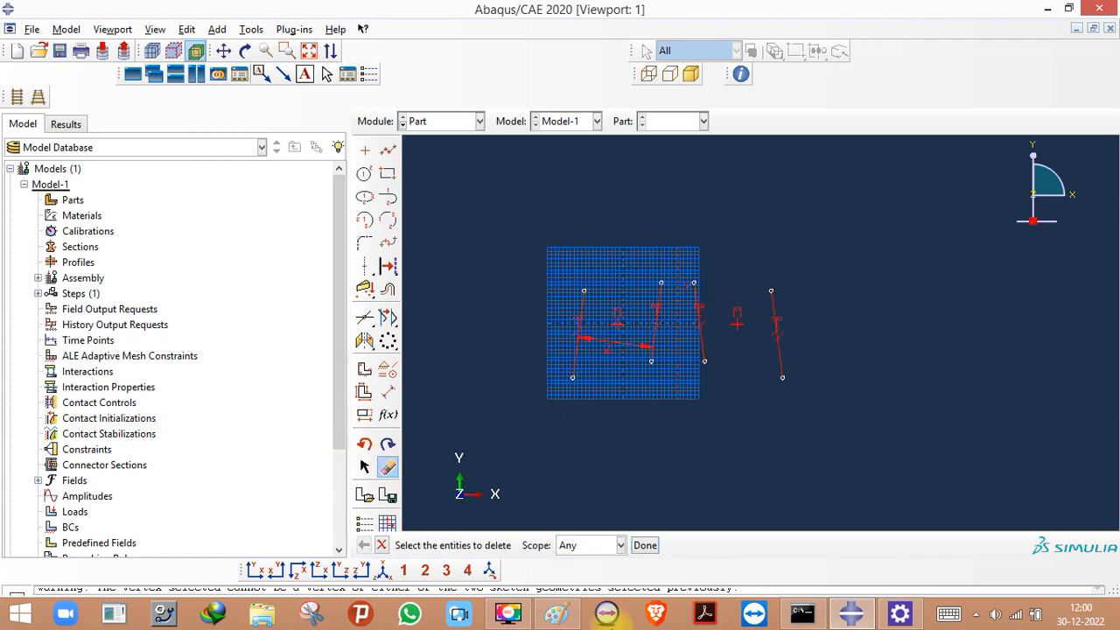
{"action": "left_click", "coordinate": [639, 545]}
{"action": "scroll", "coordinate": [611, 301], "scroll_direction": "up", "scroll_amount": 1}
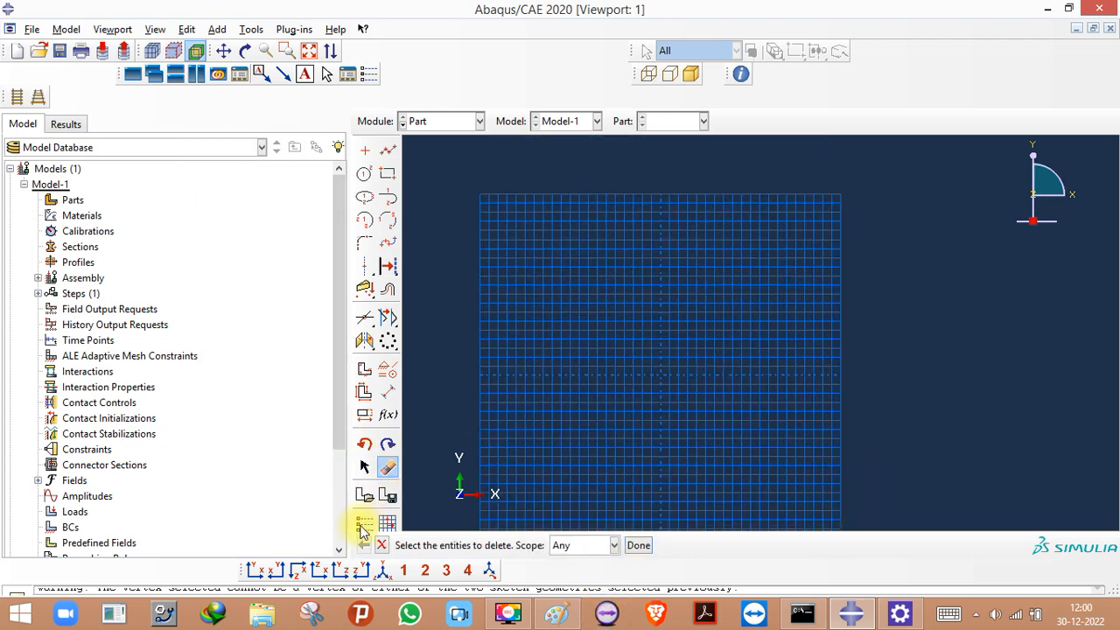
- Add the saved sketch kjr to the empty section sketch and accept it without repositioning its entities
{"action": "left_click", "coordinate": [365, 497]}
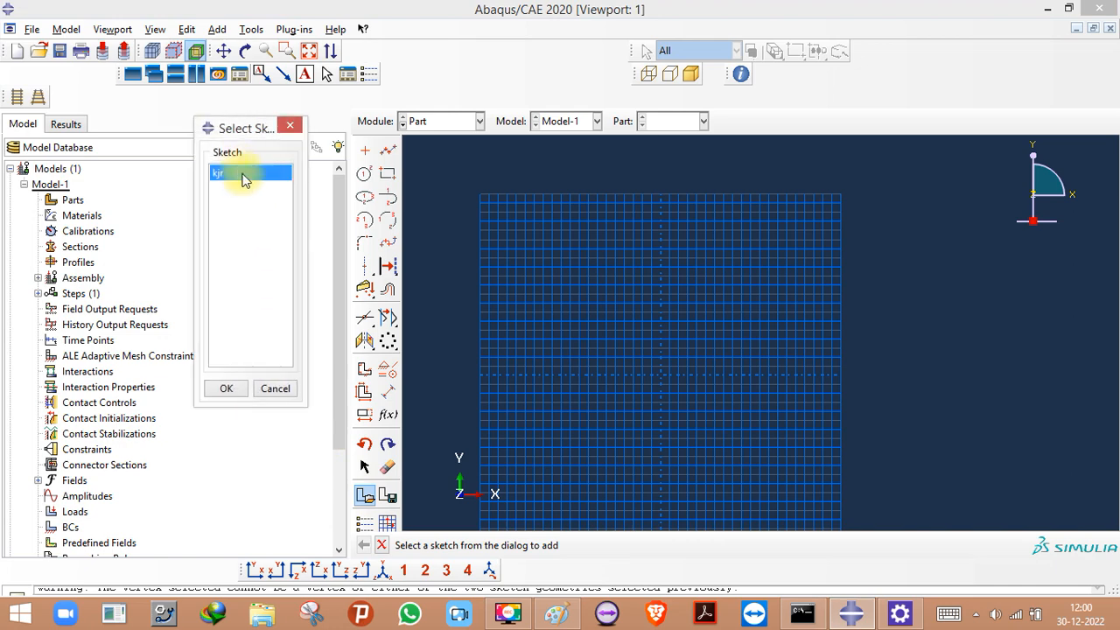
{"action": "left_click", "coordinate": [225, 389]}
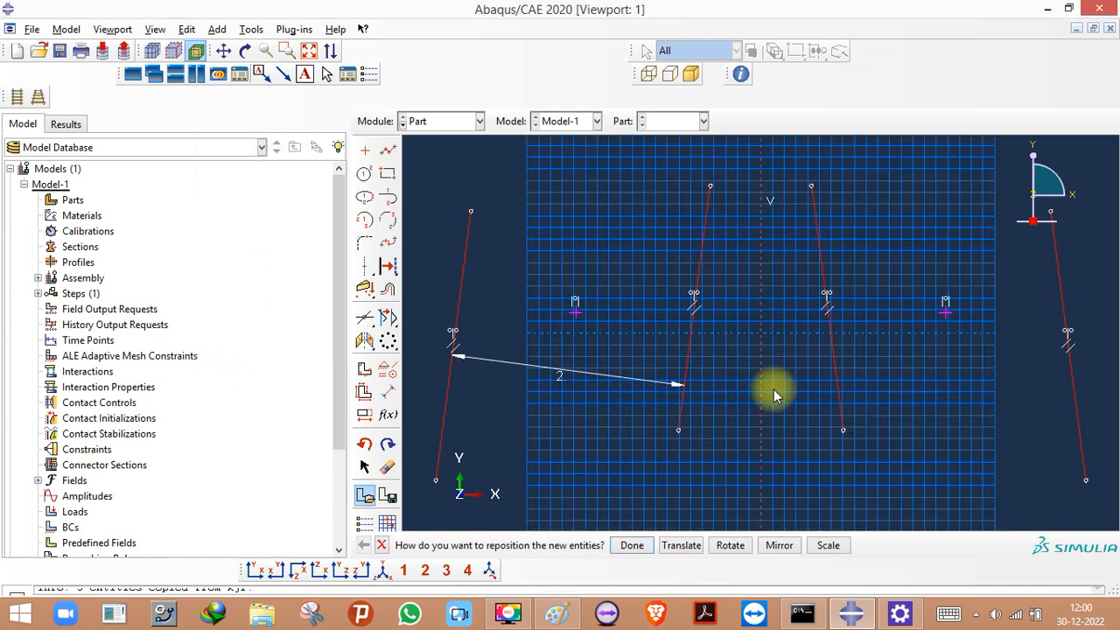
{"action": "scroll", "coordinate": [619, 449], "scroll_direction": "down", "scroll_amount": 1}
{"action": "scroll", "coordinate": [643, 393], "scroll_direction": "down", "scroll_amount": 1}
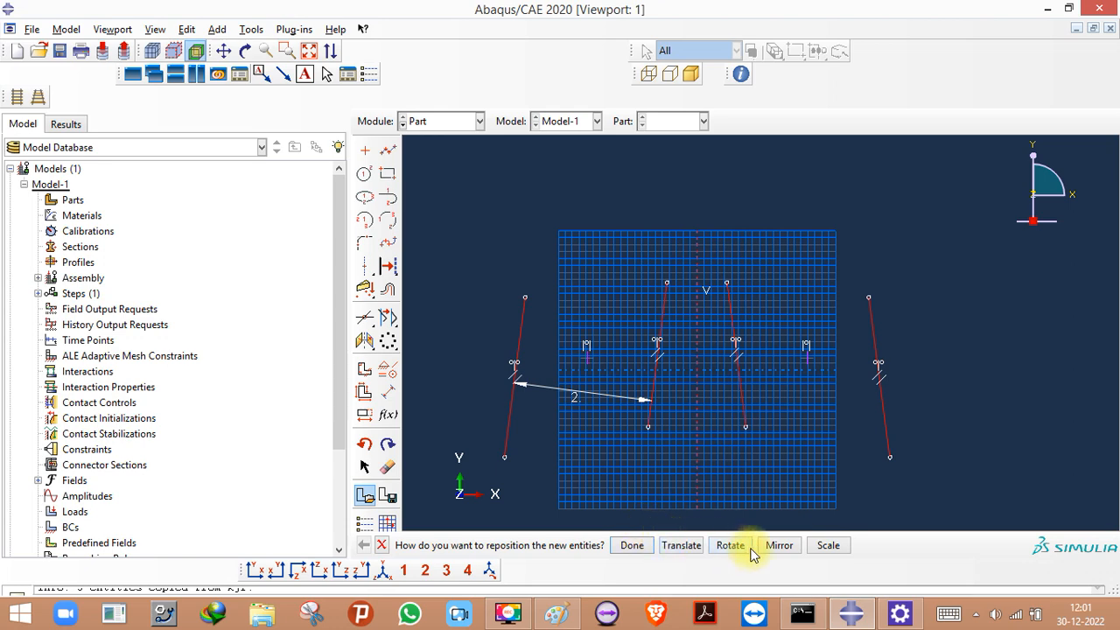
{"action": "left_click", "coordinate": [631, 546]}
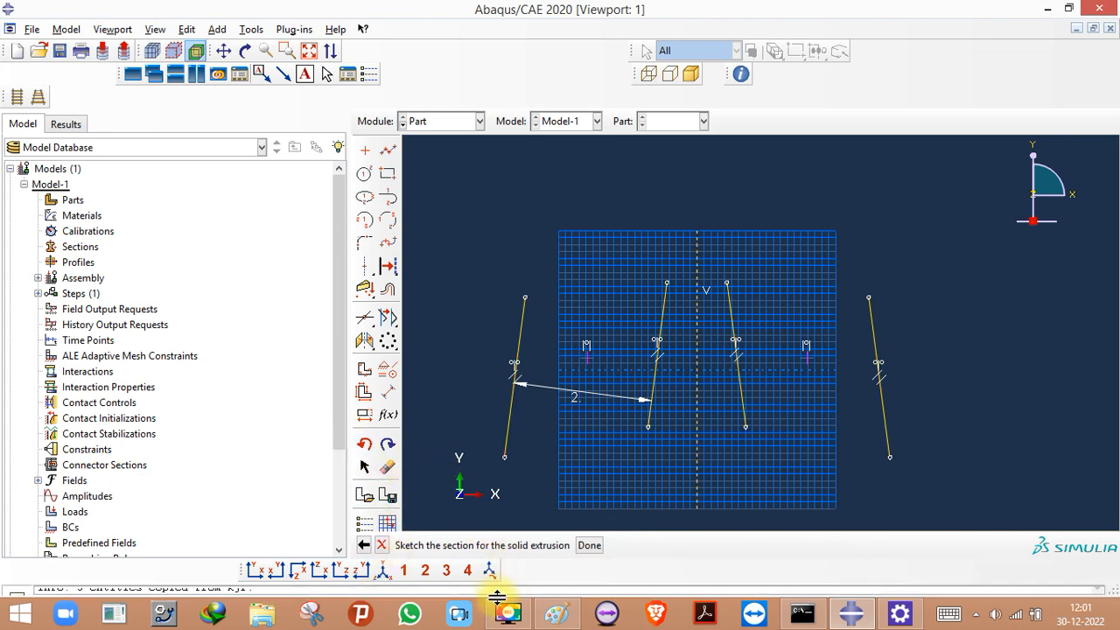
- Back out of the solid extrusion sketch to the part creation settings, discarding all sketch changes
{"action": "left_click_drag", "start_coordinate": [495, 579], "coordinate": [495, 581]}
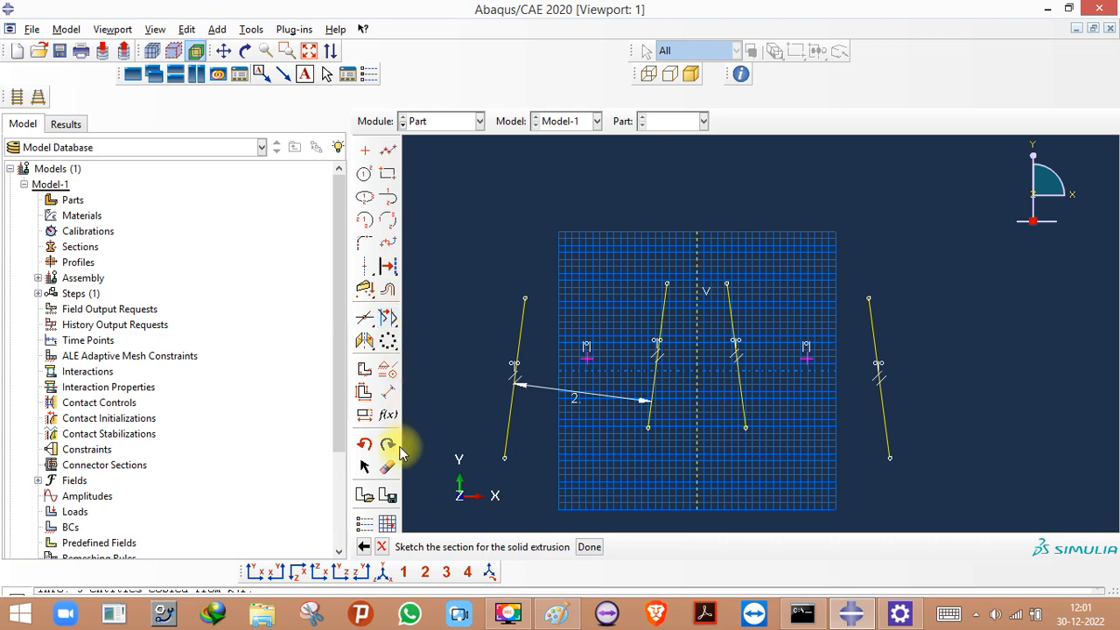
{"action": "left_click", "coordinate": [364, 547]}
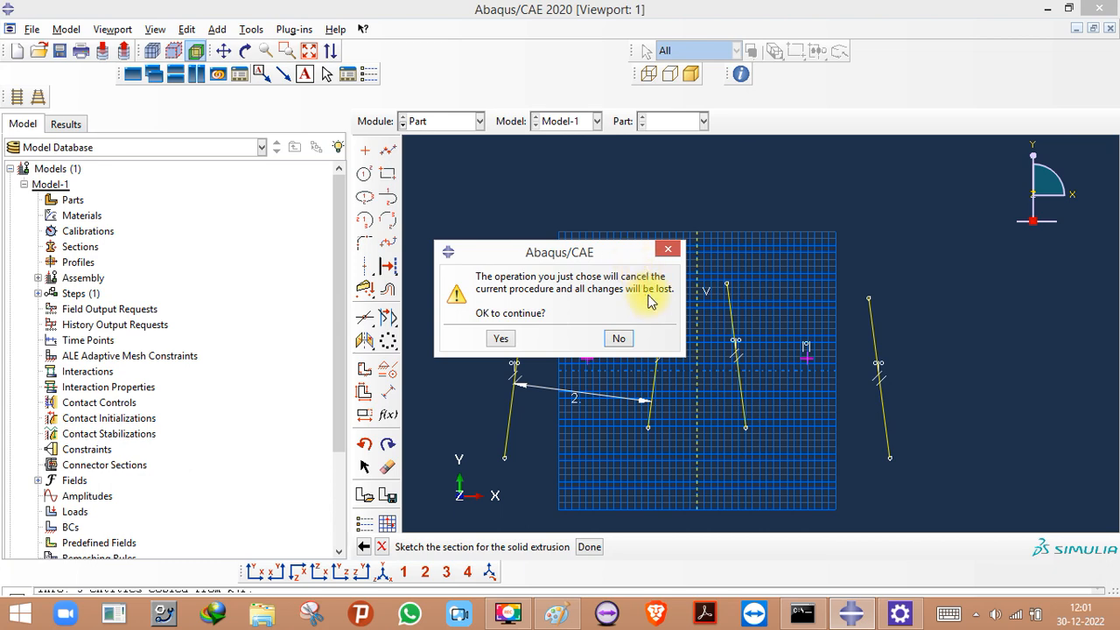
{"action": "left_click", "coordinate": [505, 345]}
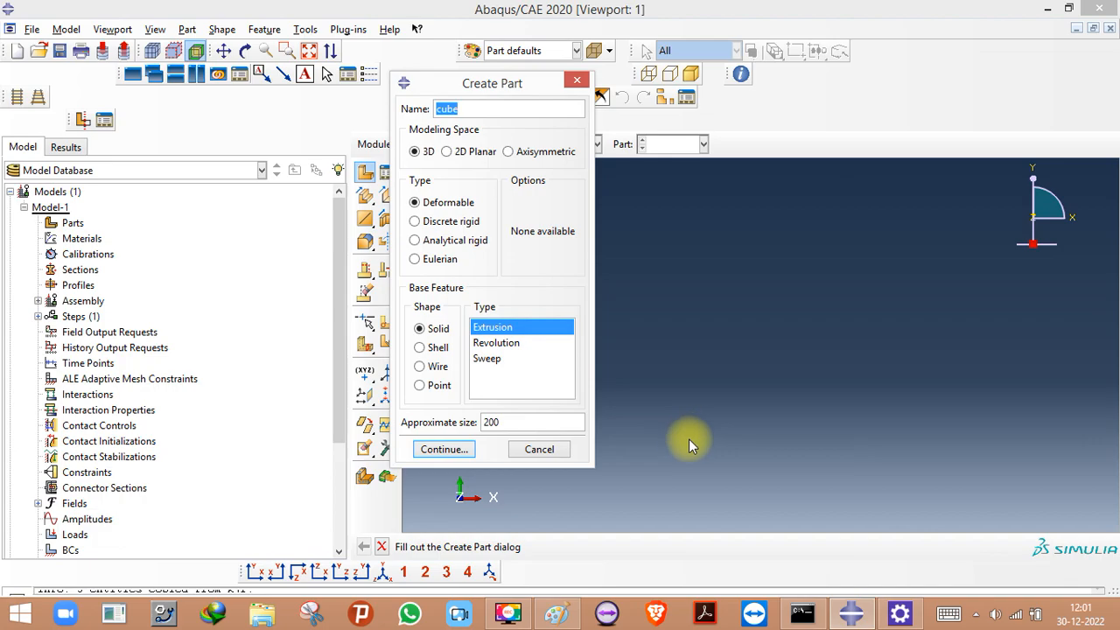